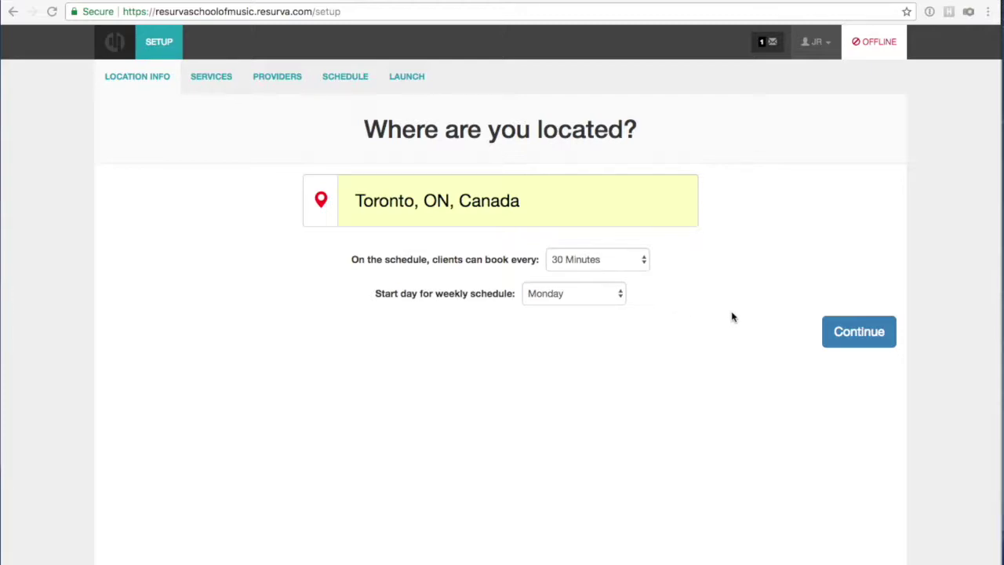
Accept the Toronto location settings (30-minute booking, Monday start) and advance to Services setup.
left_click(841, 330)
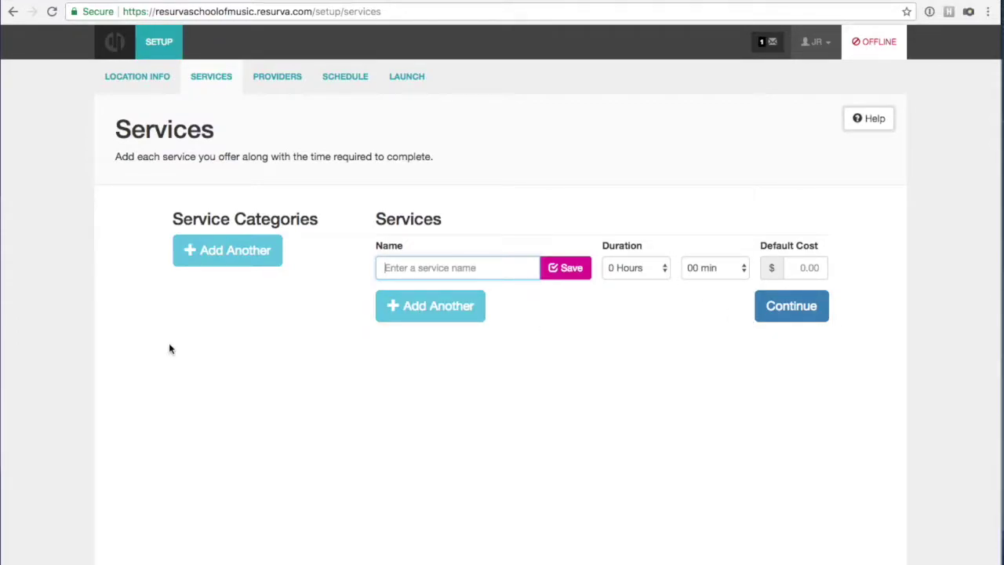
Add an 'Intro to Piano' service lasting 1 hour with a $50 default cost.
scroll(235, 297, "down", 2)
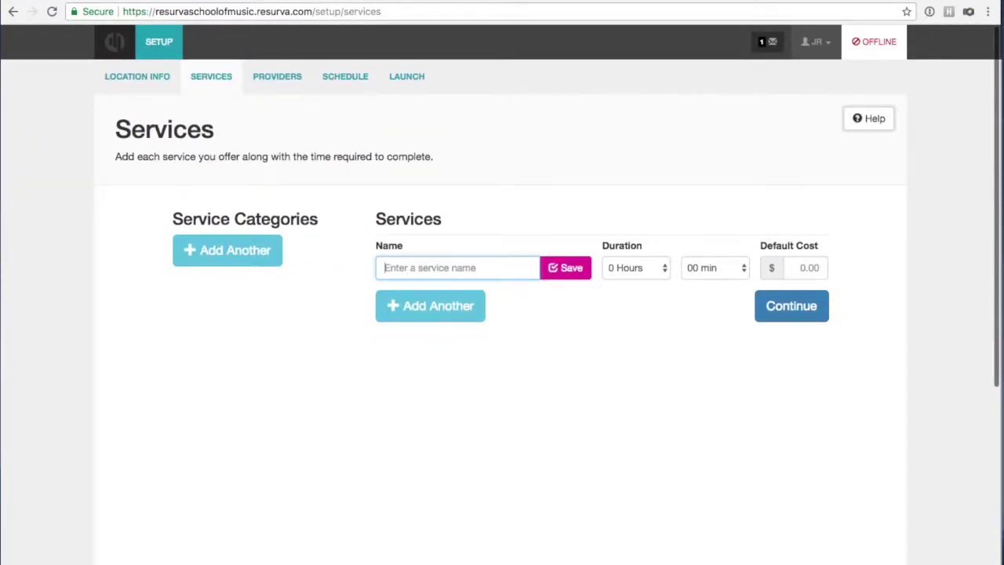
key("Escape")
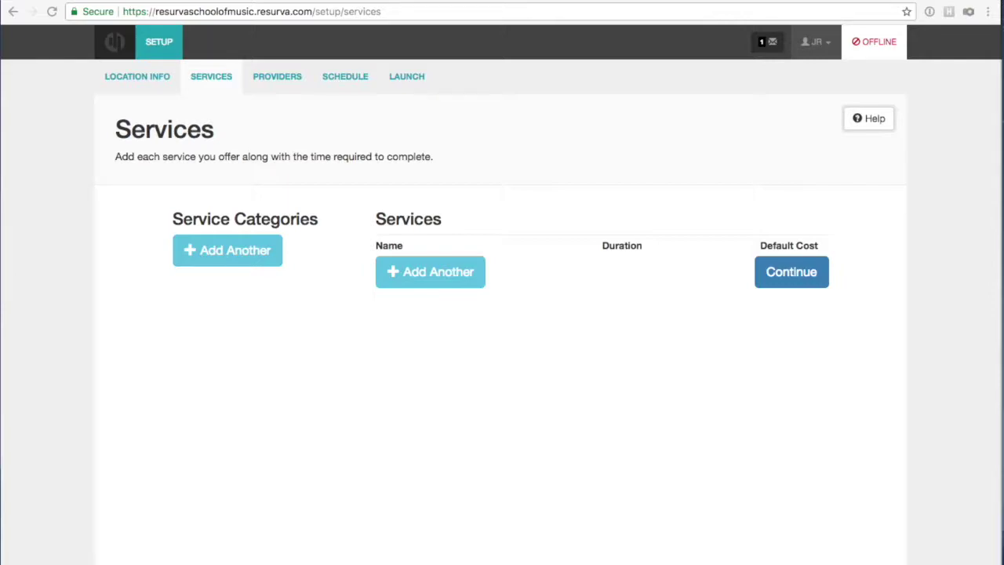
left_click(438, 276)
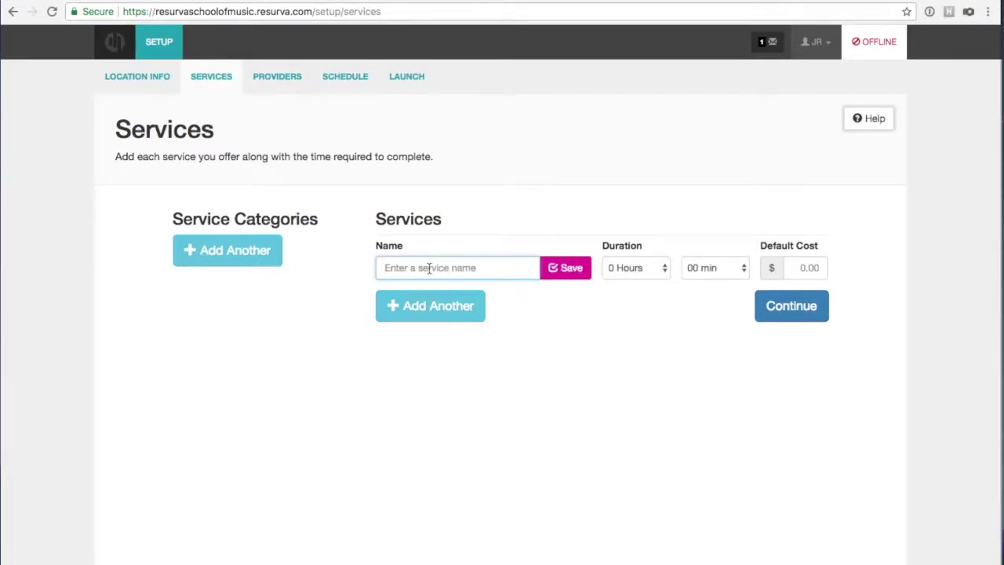
left_click(429, 268)
type("Intro to Piano")
left_click(660, 267)
left_click(660, 281)
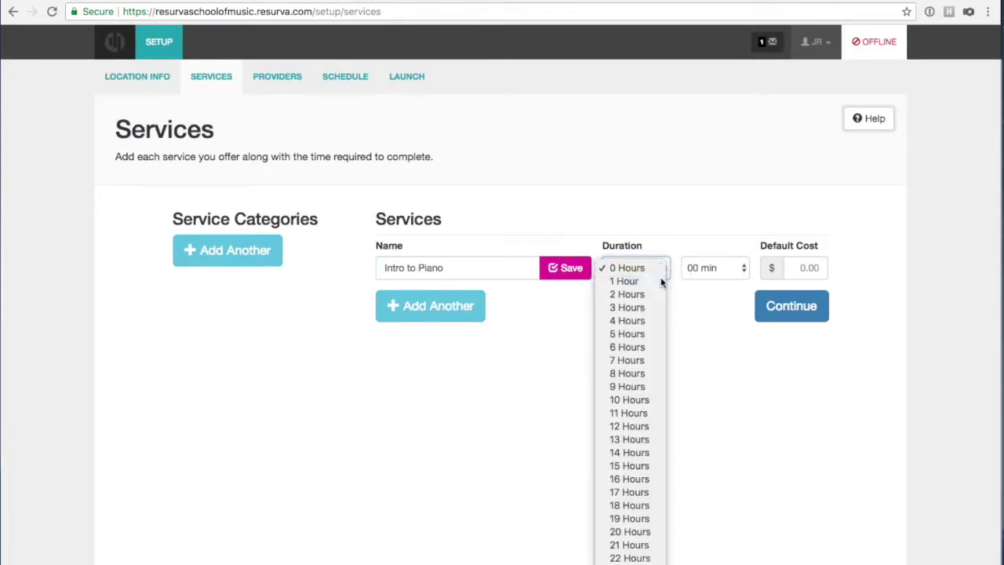
left_click(804, 267)
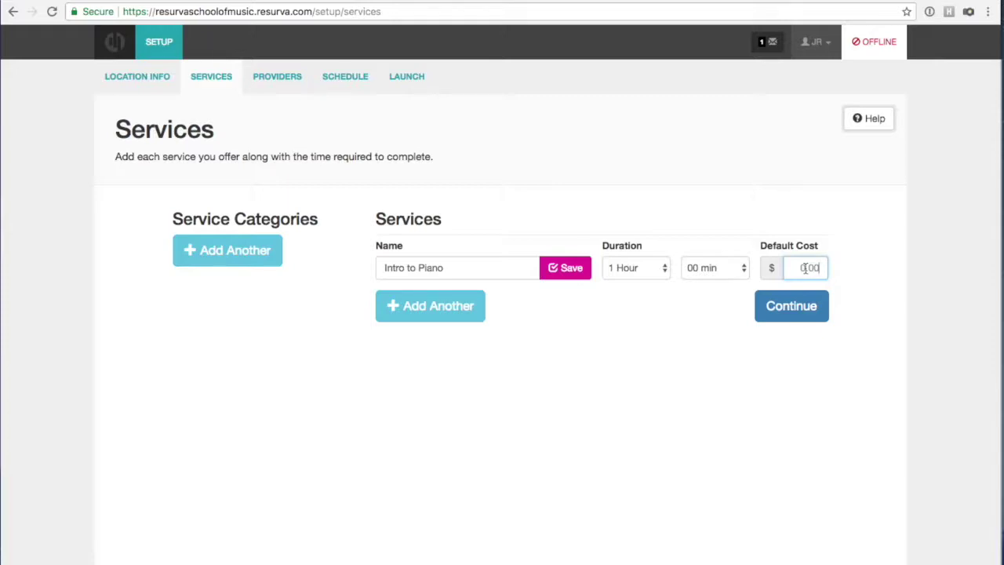
type("50")
left_click(563, 271)
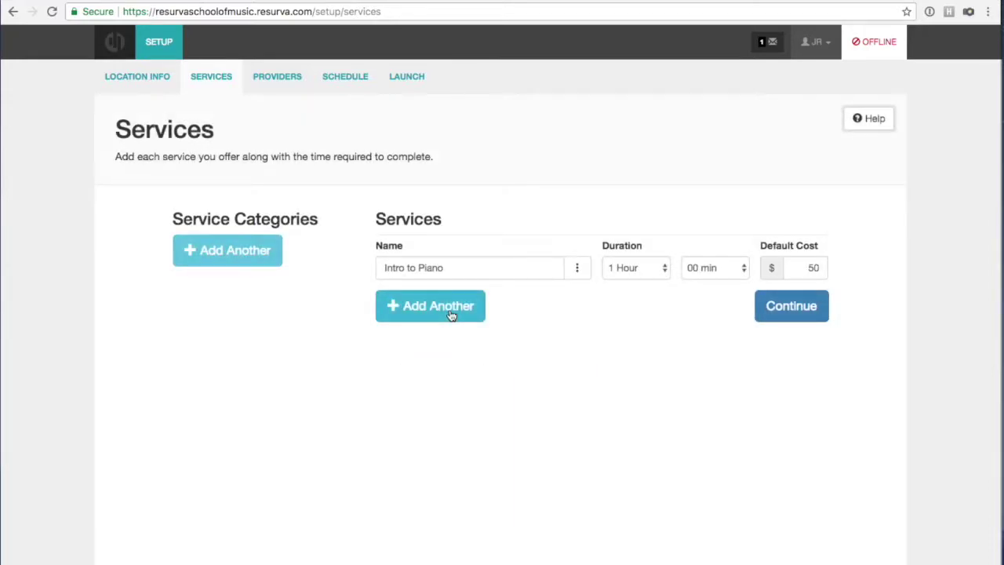
Add an 'Intermediate Piano' service lasting 1 hour at $50.00.
left_click(451, 315)
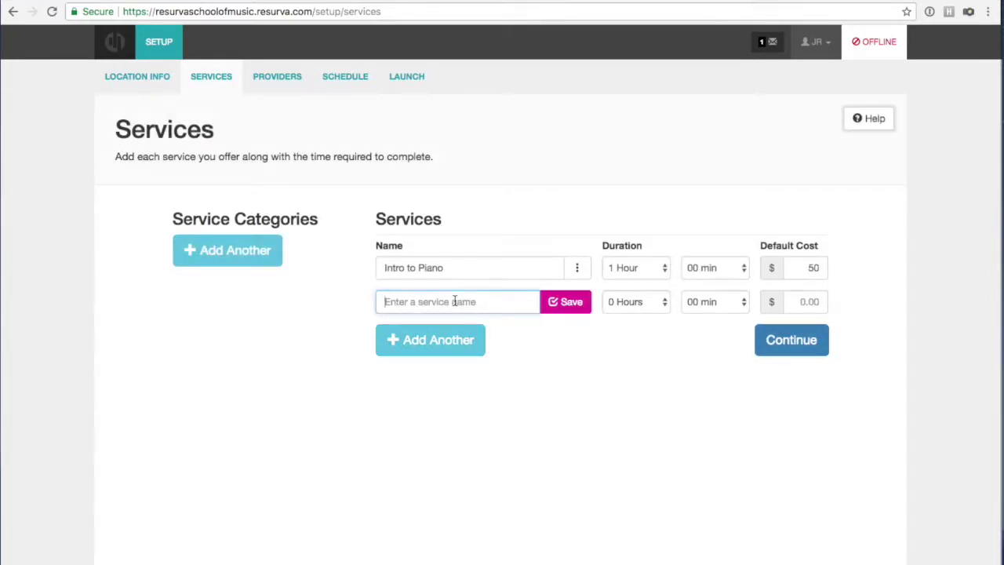
type("Inte")
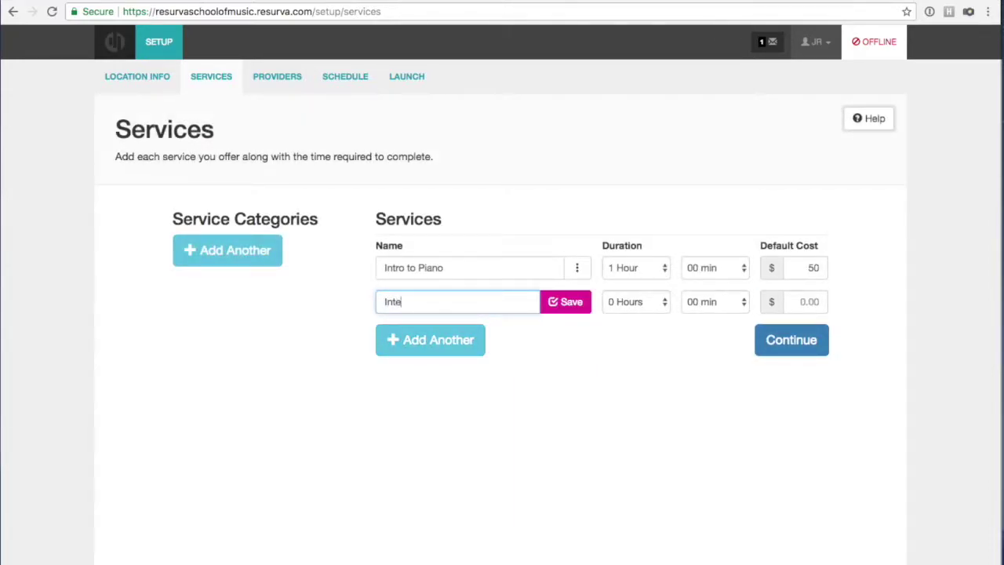
type("rmiediate Piano")
left_click(625, 306)
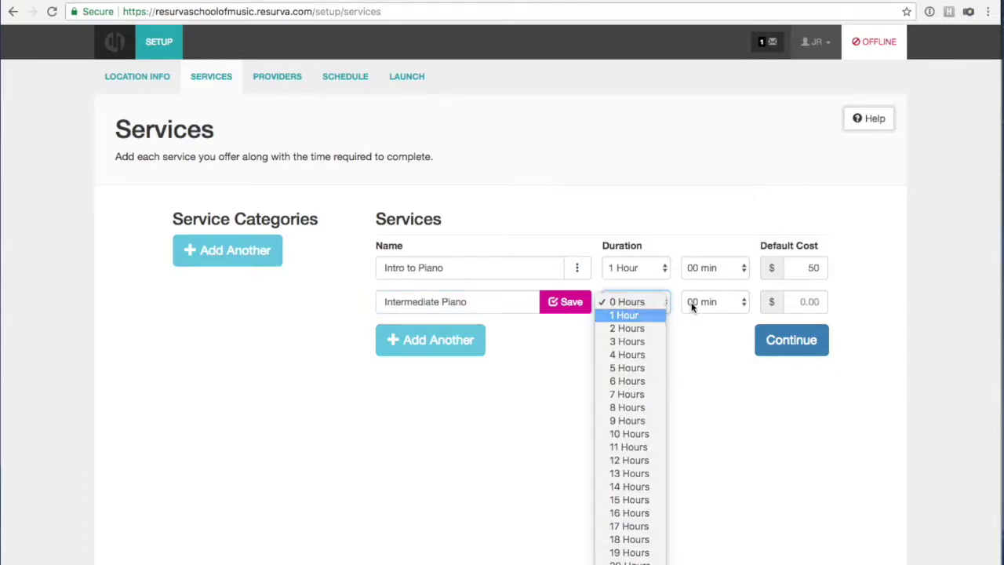
key("Return")
left_click(798, 302)
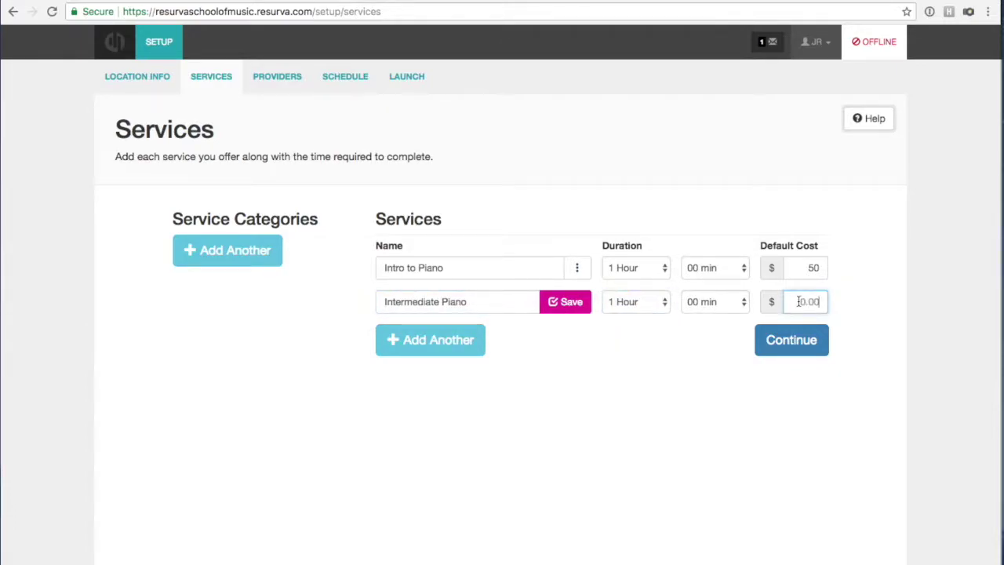
type("50.00")
left_click(543, 302)
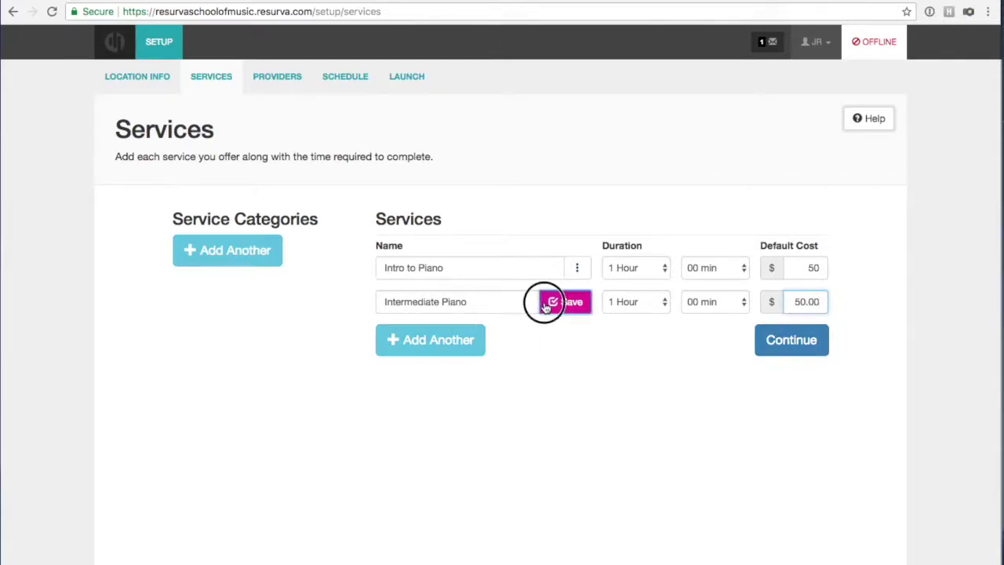
Add an 'Advanced Piano' service lasting 1 hour at $50.00.
left_click(465, 339)
left_click(430, 329)
type("Advanced ")
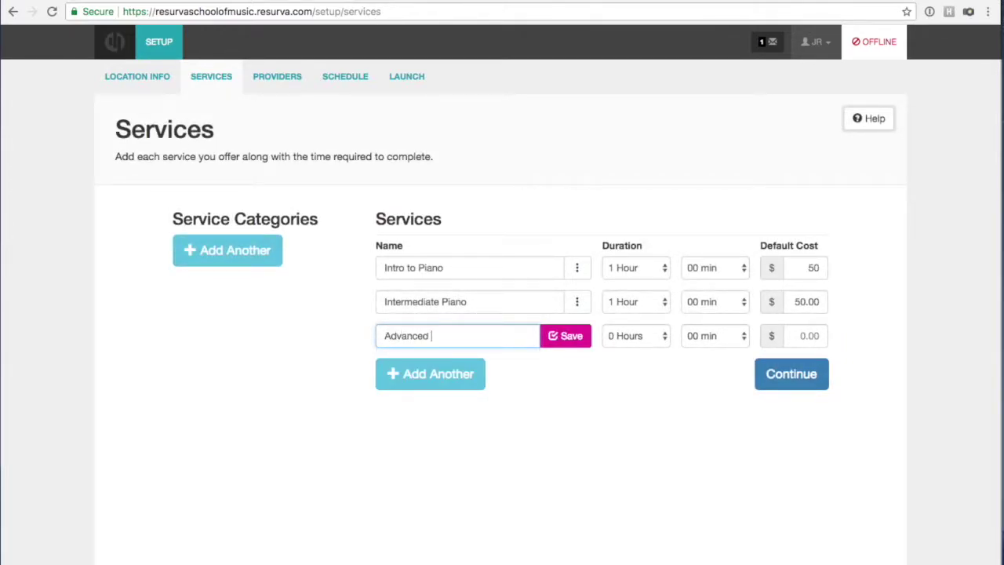
type("Piano")
left_click(650, 335)
left_click(645, 350)
left_click(799, 334)
type("50.00")
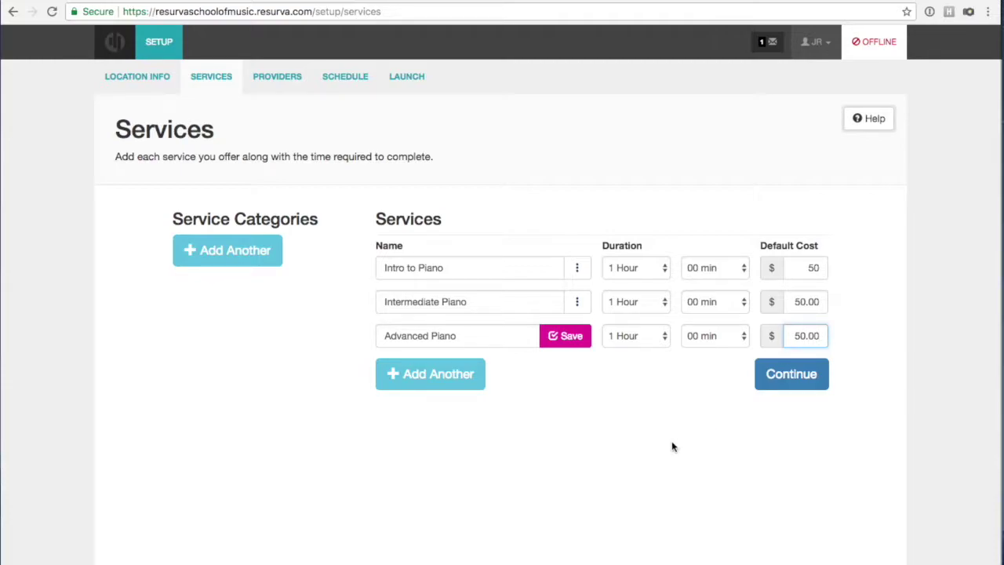
left_click(575, 335)
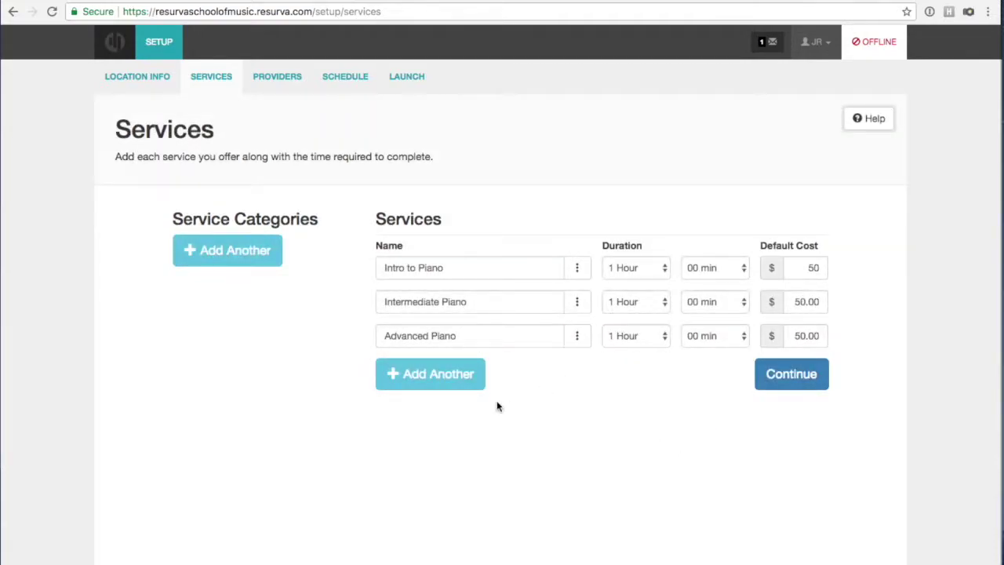
Add an 'Intro to Guitar' service lasting 1 hour at $50.00.
left_click(461, 376)
left_click(458, 373)
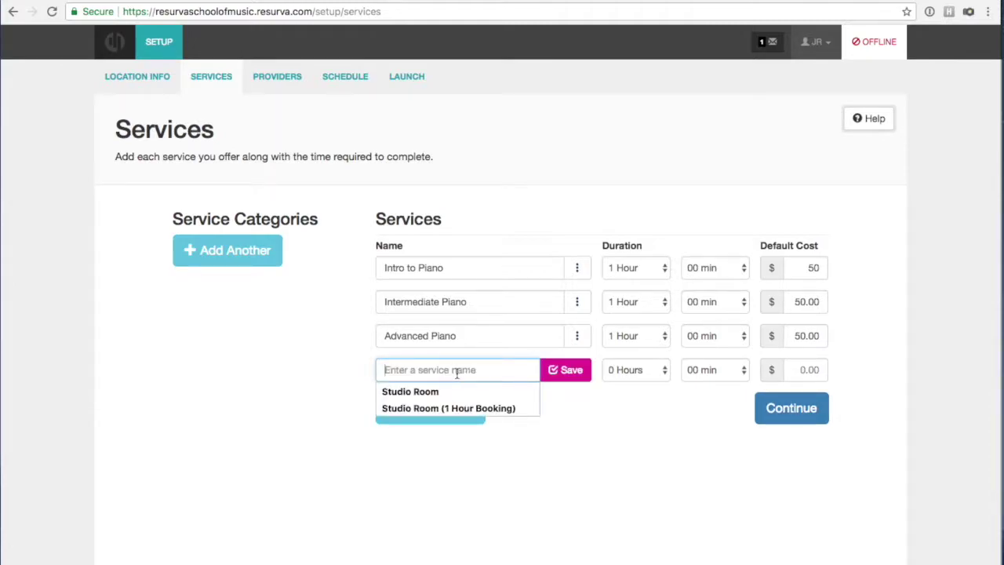
type("Guitar")
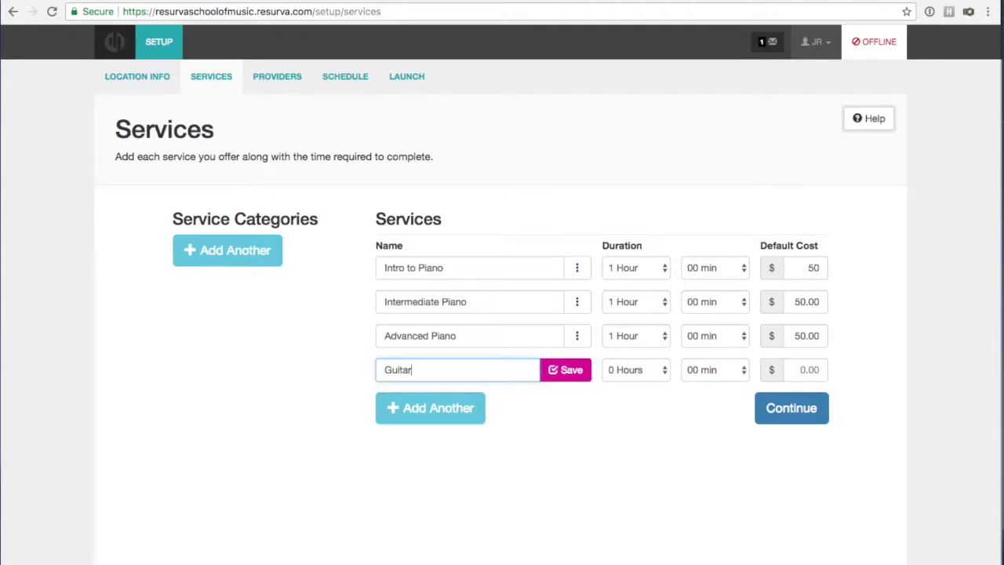
left_click_drag(418, 267, 380, 271)
key("ctrl+c")
left_click(383, 366)
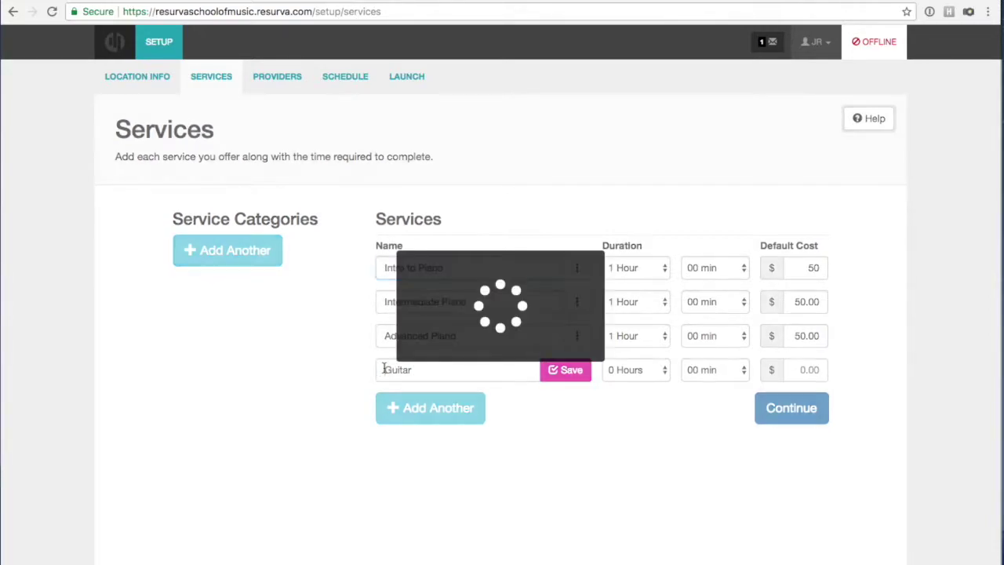
left_click(383, 368)
key("ctrl+v")
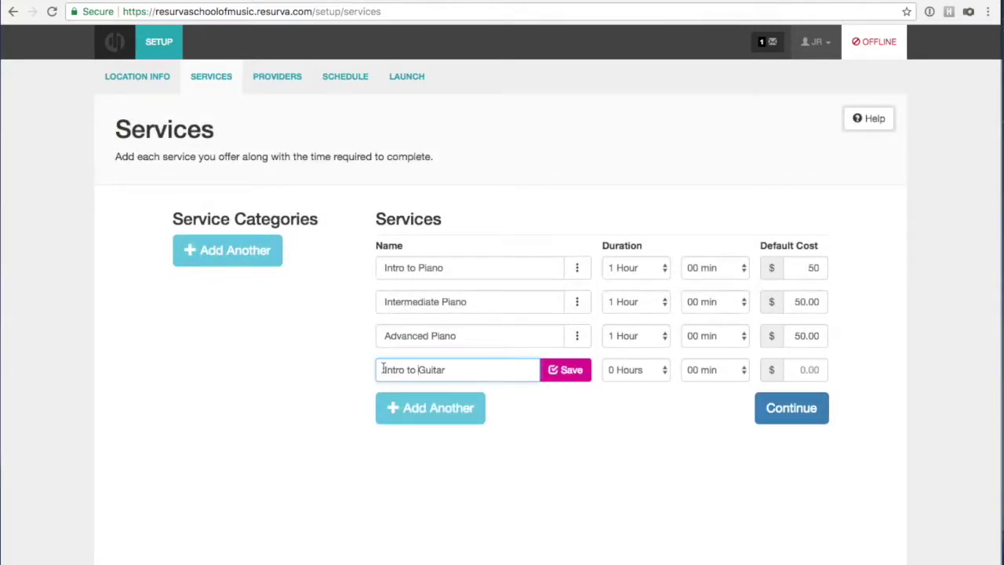
left_click(664, 372)
left_click(659, 382)
left_click(814, 368)
type("50.00")
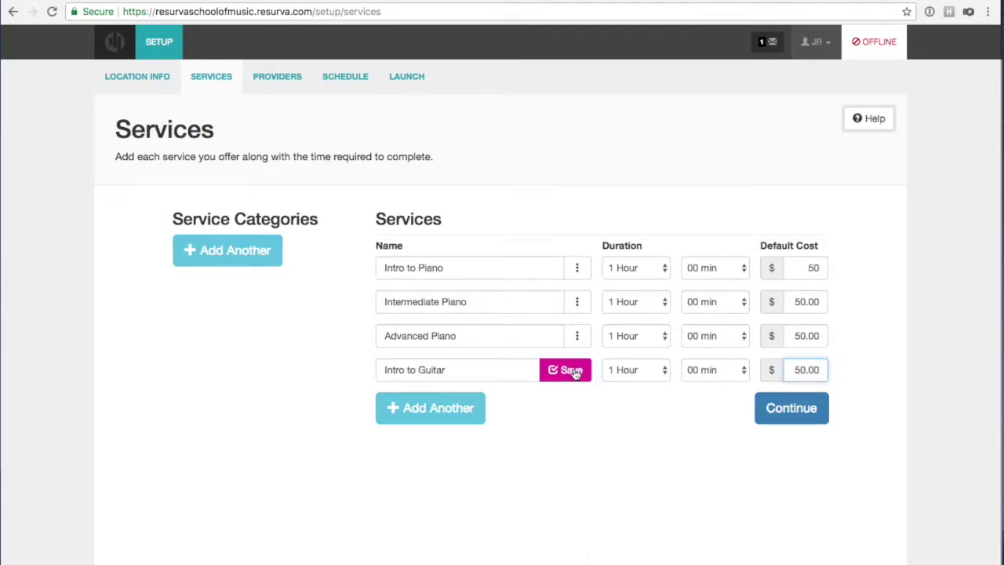
left_click(576, 369)
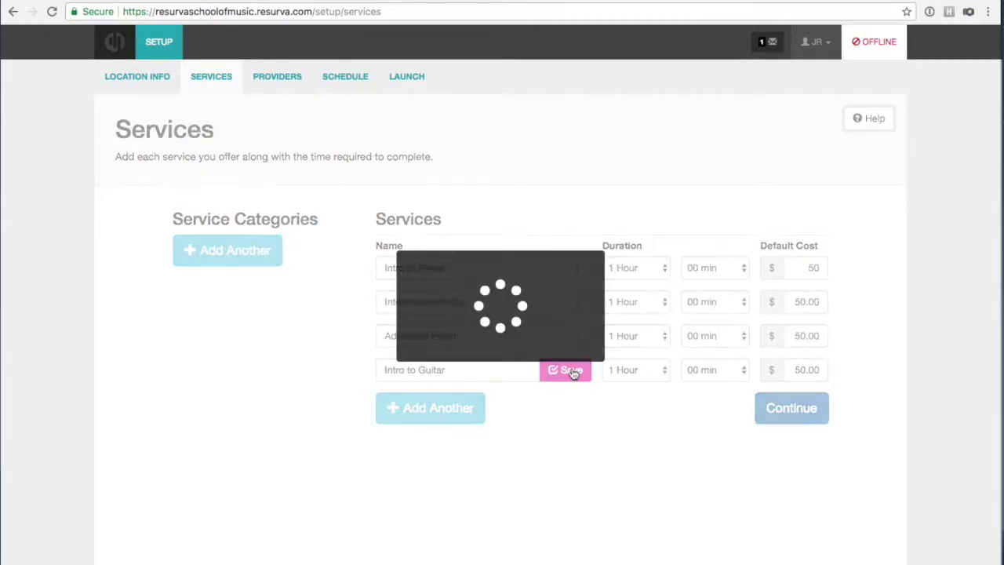
Add an 'Intermediate Guitar' service lasting 1 hour, leaving its cost blank.
left_click_drag(463, 372, 356, 370)
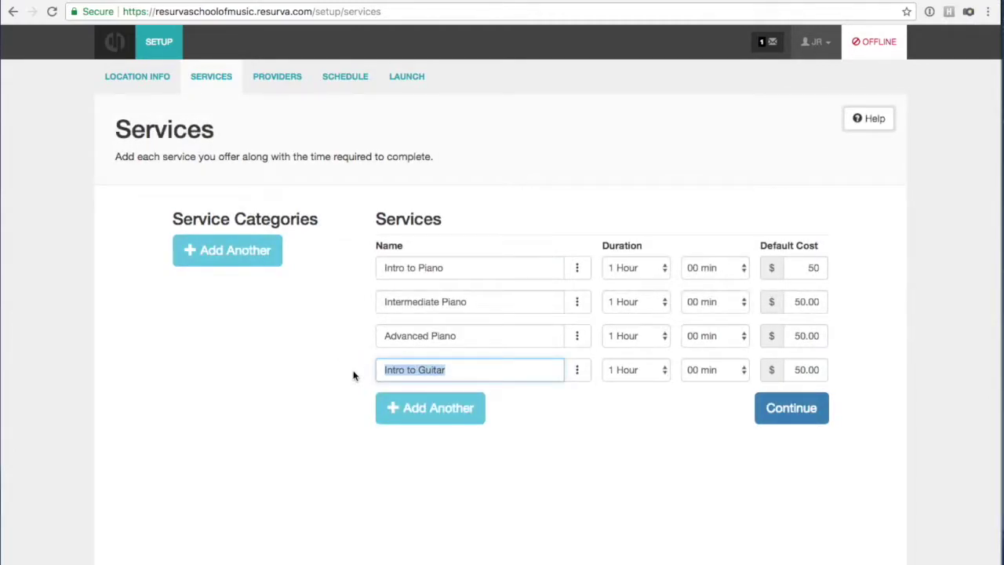
left_click_drag(473, 304, 366, 301)
key("super+c")
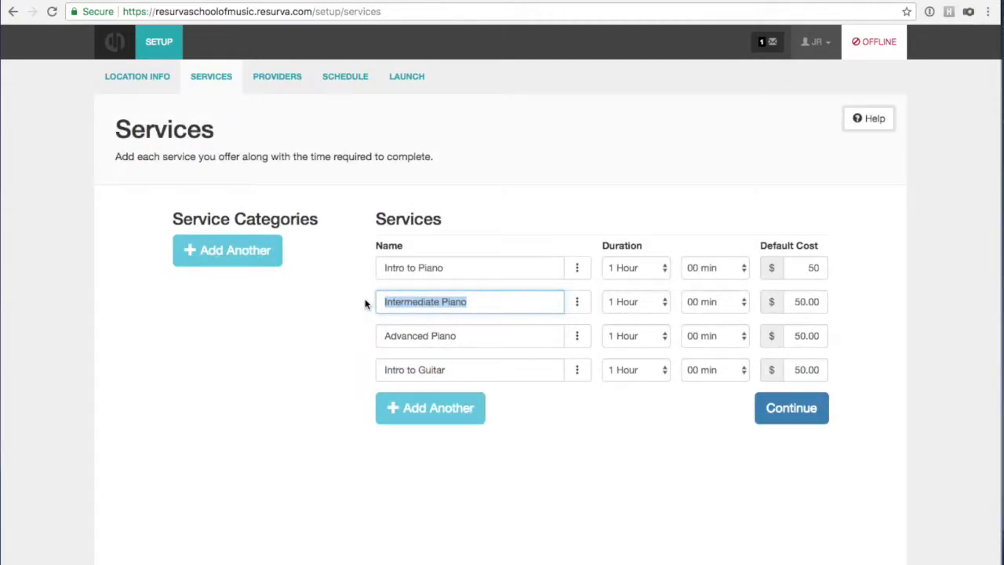
left_click(433, 415)
key("super+v")
left_click_drag(440, 403, 477, 403)
type("Guita")
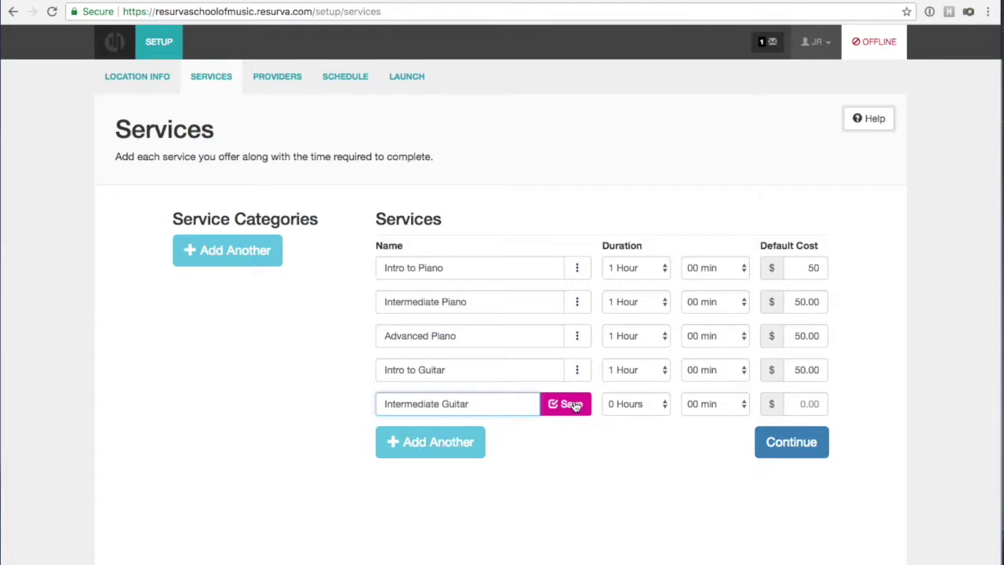
left_click(648, 405)
left_click(647, 417)
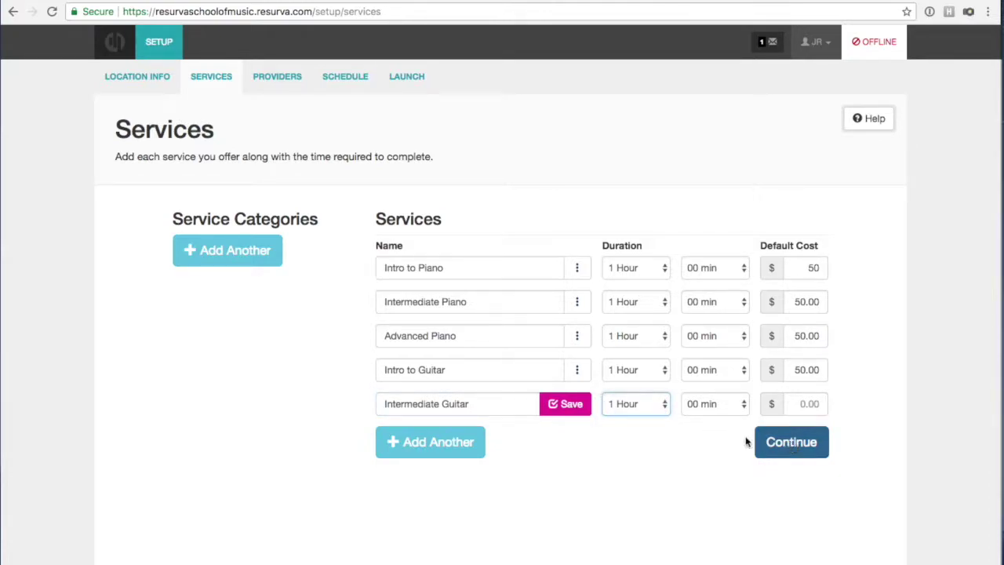
left_click(564, 404)
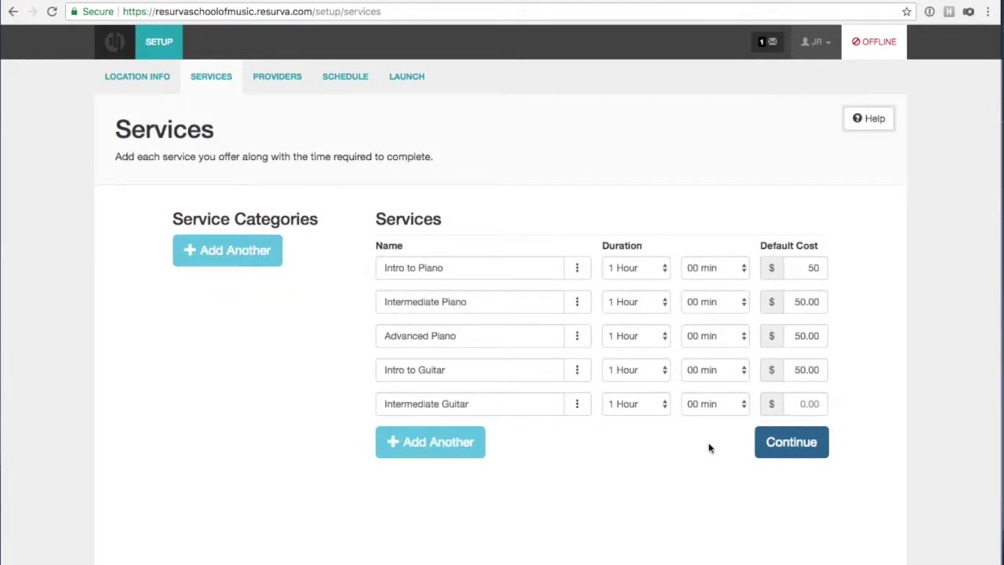
Add 'Advanced Guitar' (1 hour, $50.00) and set Intermediate Guitar's cost to 50.00.
left_click(475, 441)
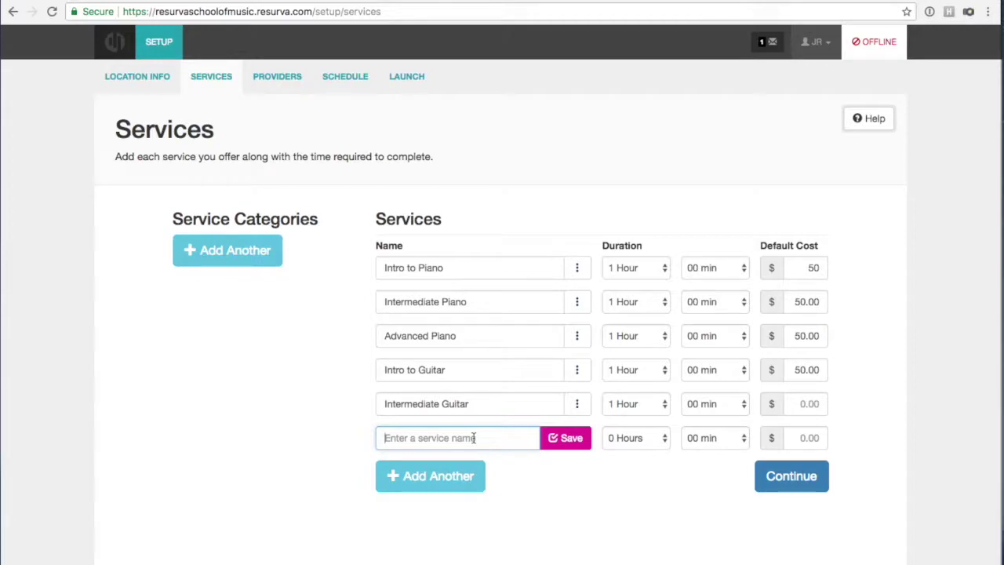
type("Advanced")
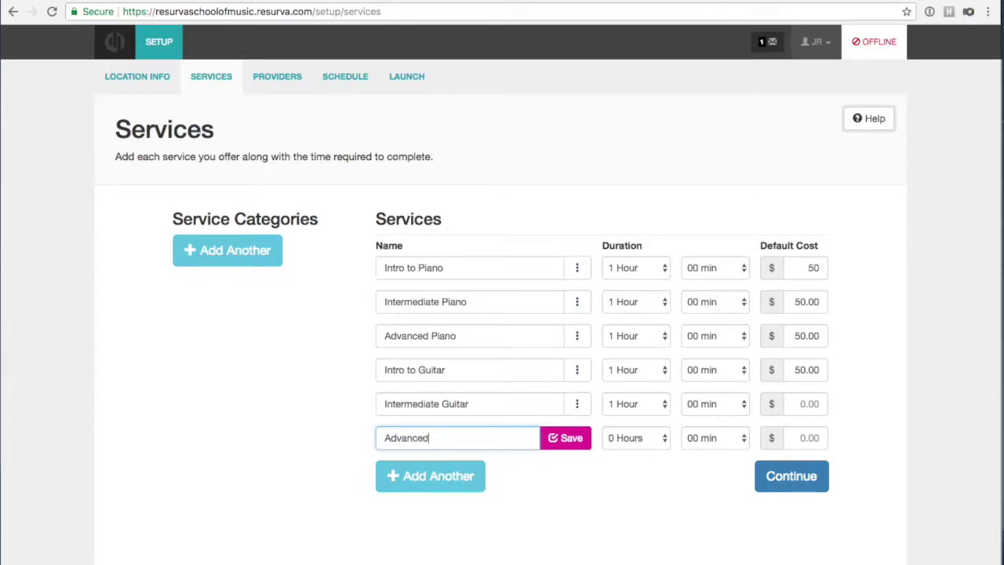
type(" Guitar")
left_click(615, 438)
left_click(623, 450)
left_click(812, 438)
type("50.00")
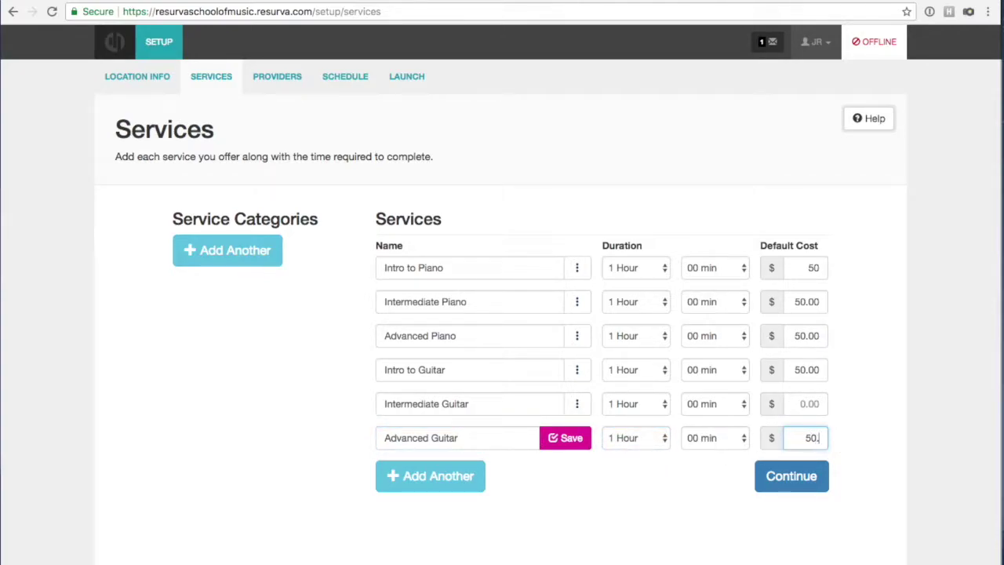
left_click(801, 406)
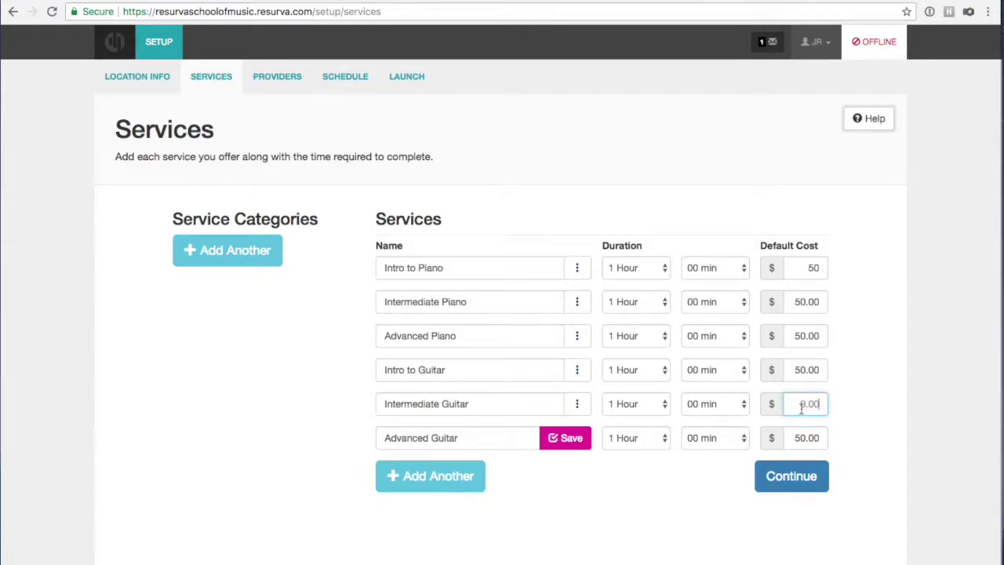
left_click(560, 437)
left_click(802, 403)
type("50.00")
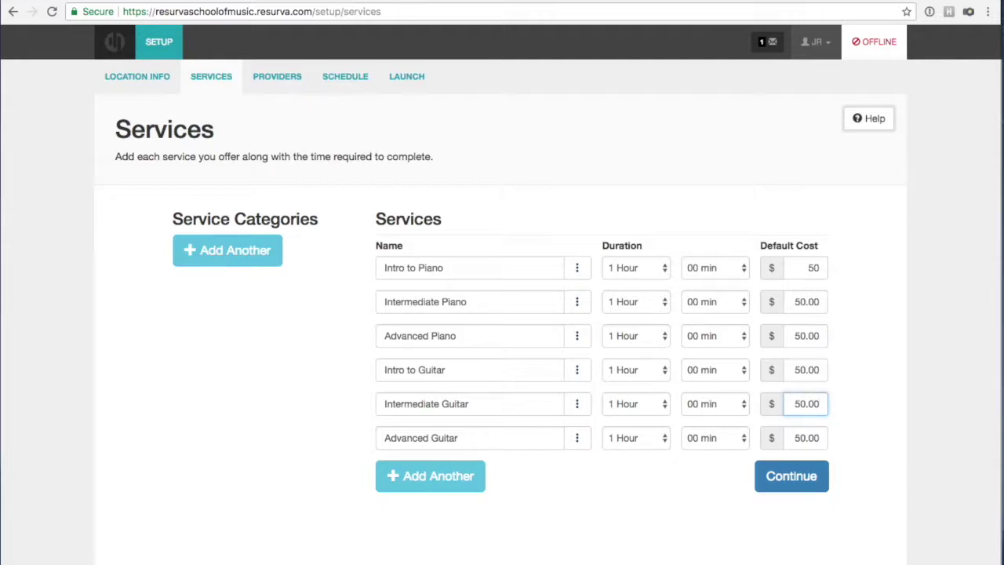
Add an 'Intro to Vocals' service lasting 1 Hour at $50.00.
left_click(418, 476)
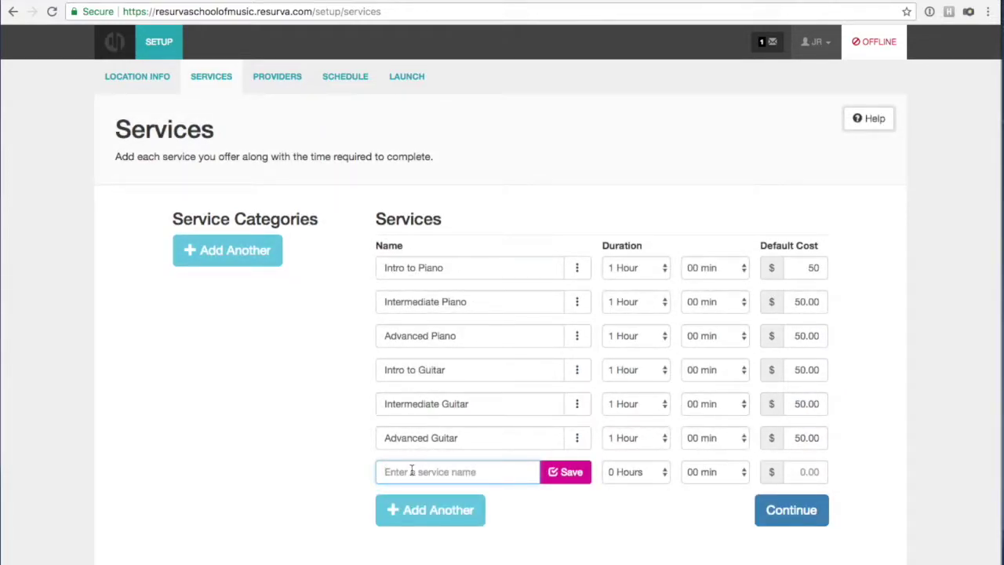
type("Intro to Vocals")
left_click(634, 473)
left_click(631, 486)
left_click(789, 474)
type("50.00")
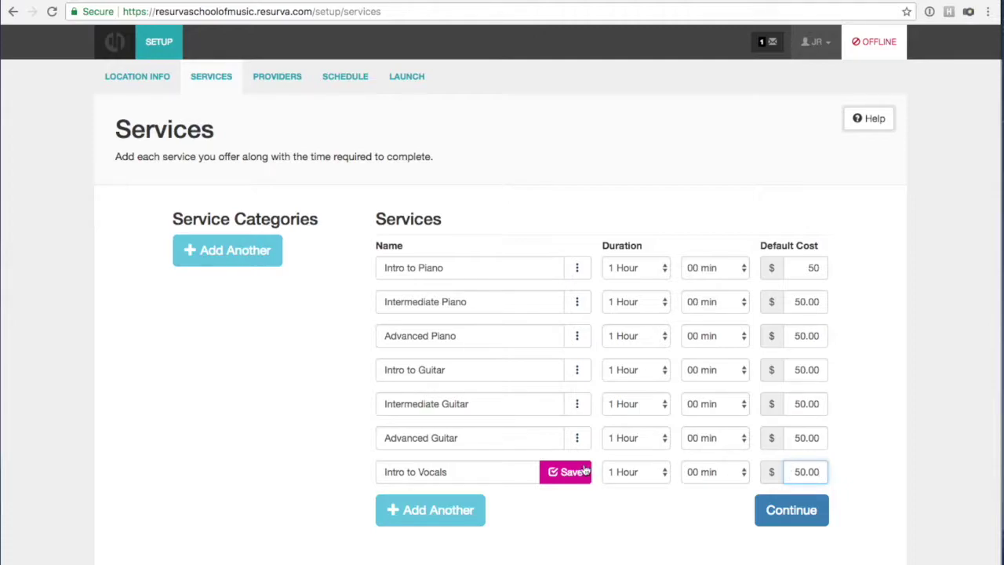
left_click(578, 471)
Add an 'Intermediate Vocals' service lasting 1 Hour at $50.00.
left_click(452, 511)
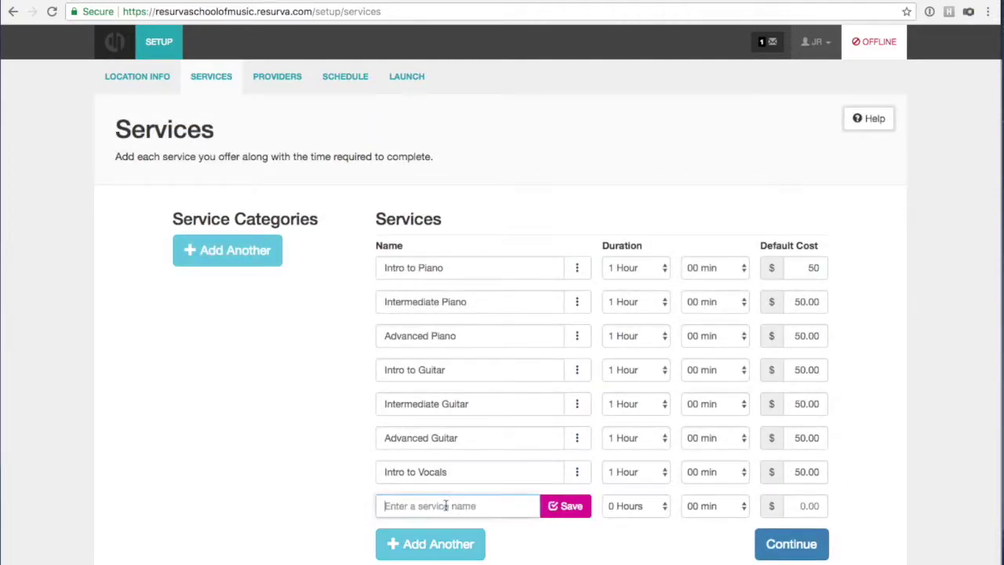
left_click(445, 505)
type("Interm")
key("BackSpace")
type("rmediate Vocals")
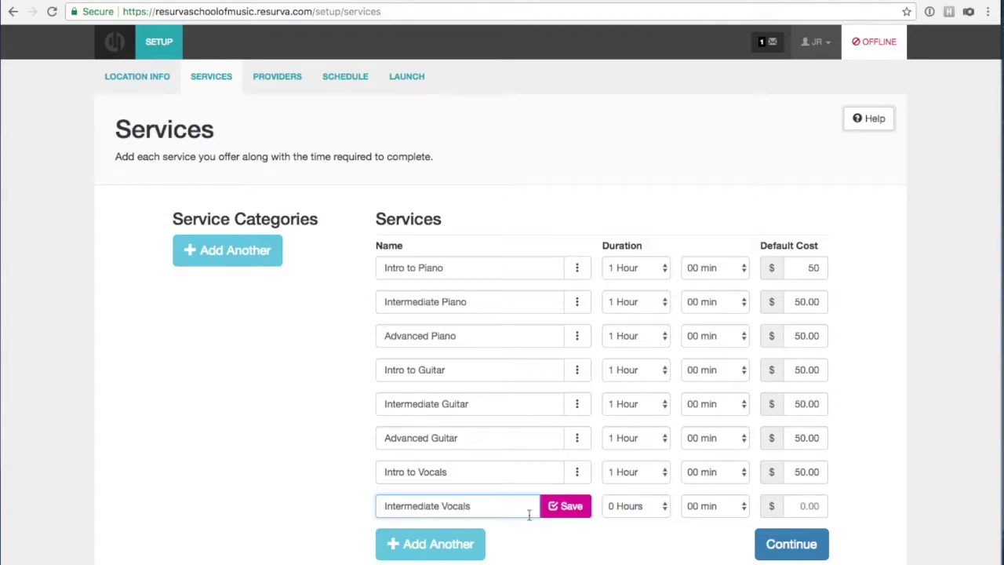
left_click(618, 513)
left_click(612, 519)
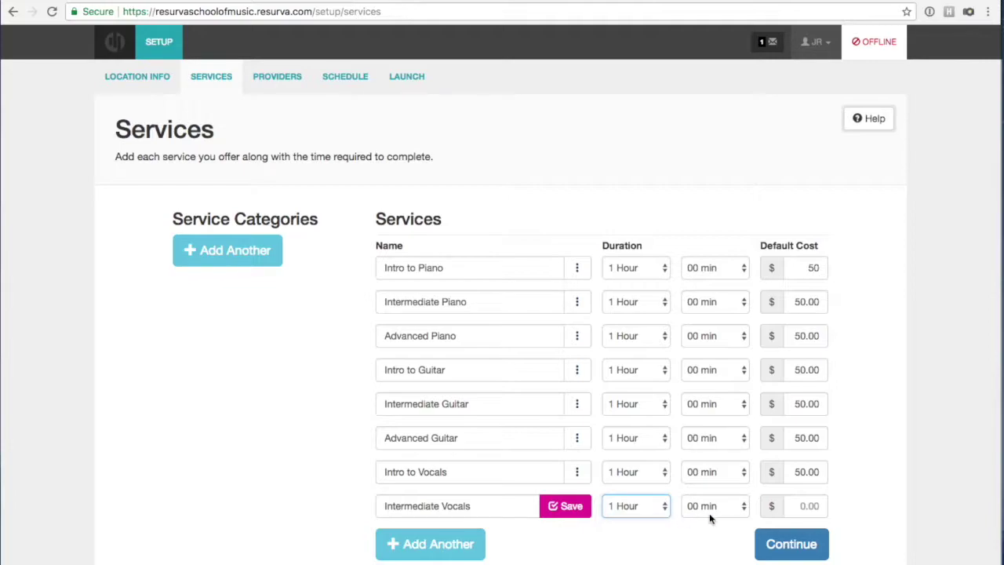
left_click(808, 506)
type("5")
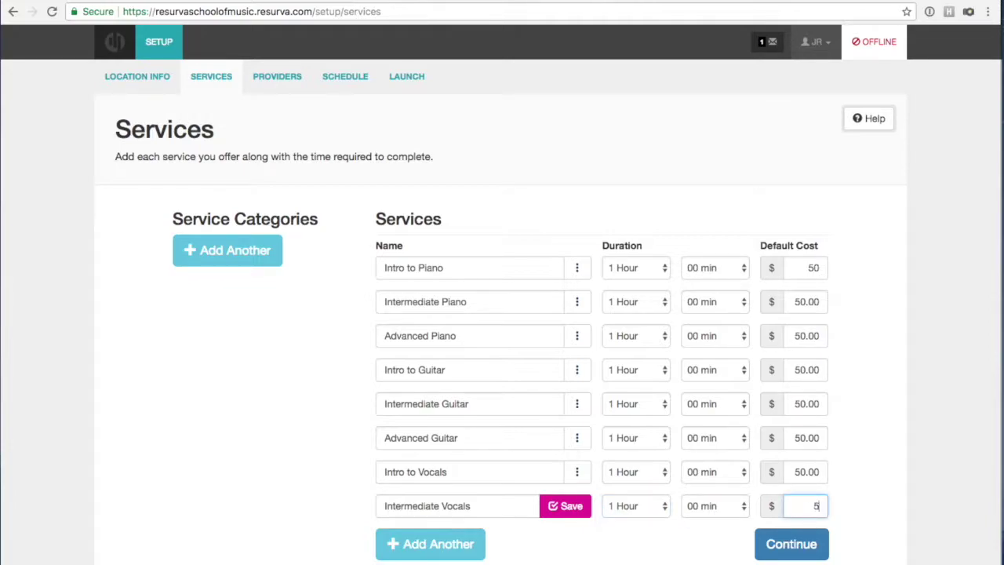
type("0.00")
left_click(553, 507)
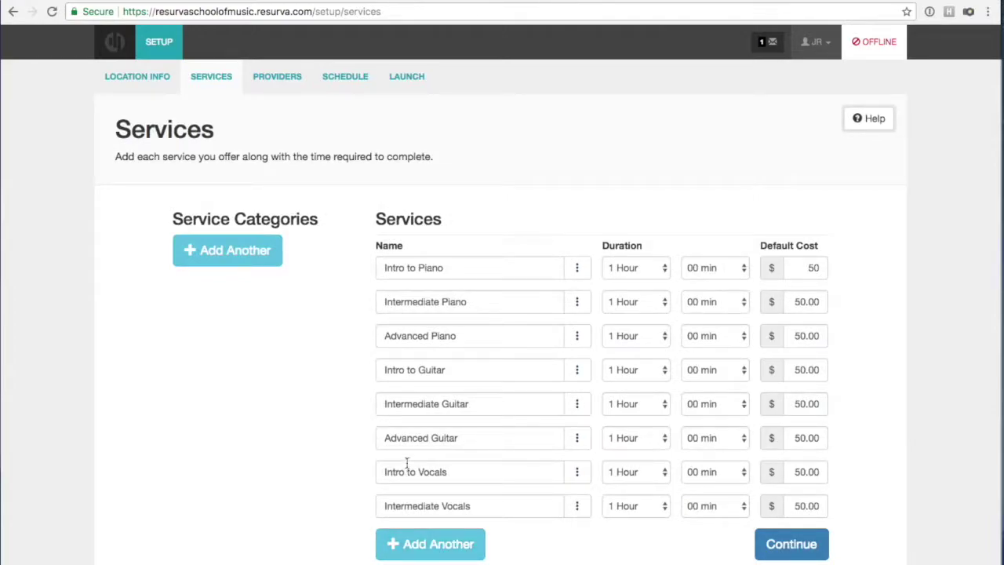
Add an 'Advanced Vocals' service lasting 1 Hour at $50.00.
left_click(426, 541)
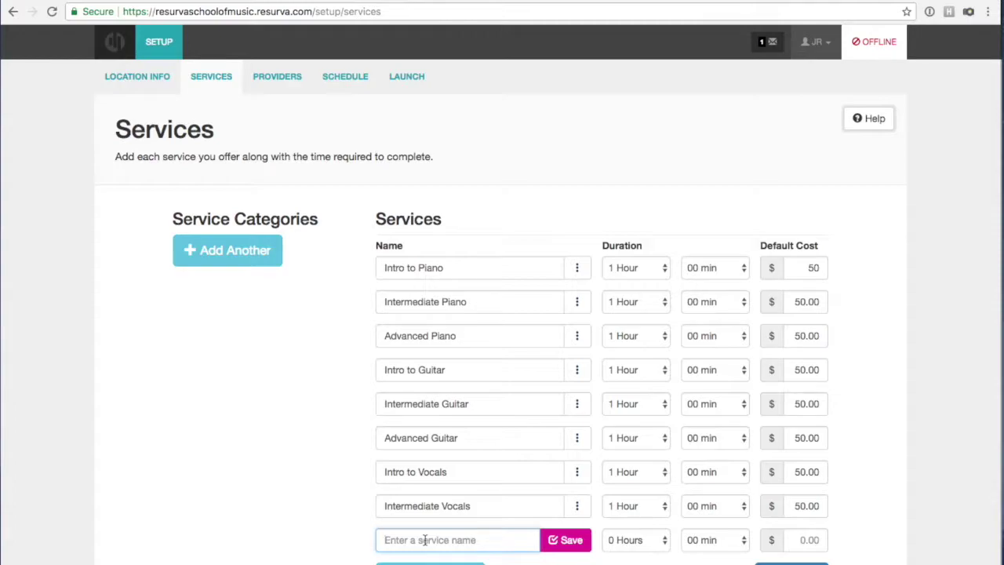
type("Advanced Vocals")
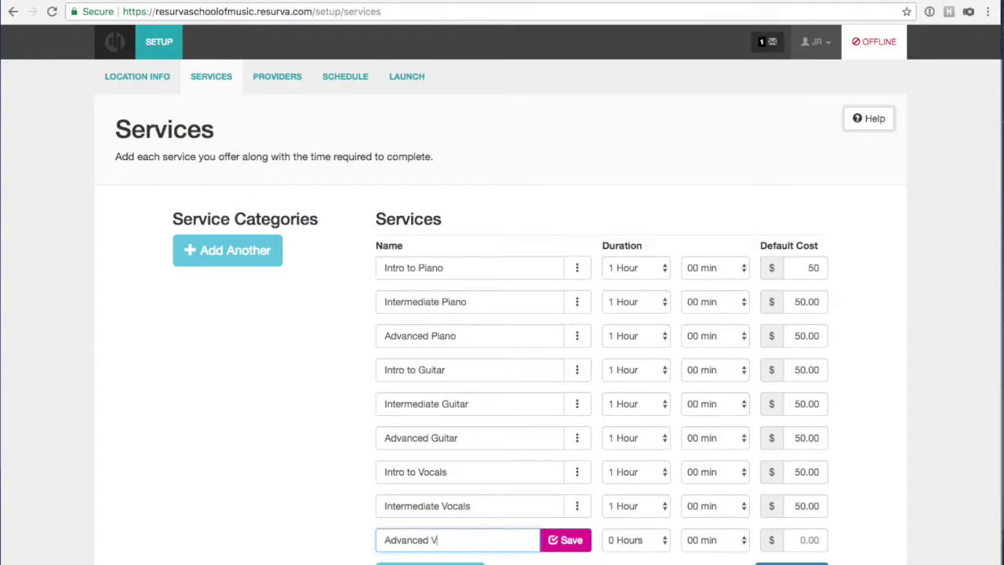
left_click(624, 540)
left_click(683, 552)
left_click(797, 540)
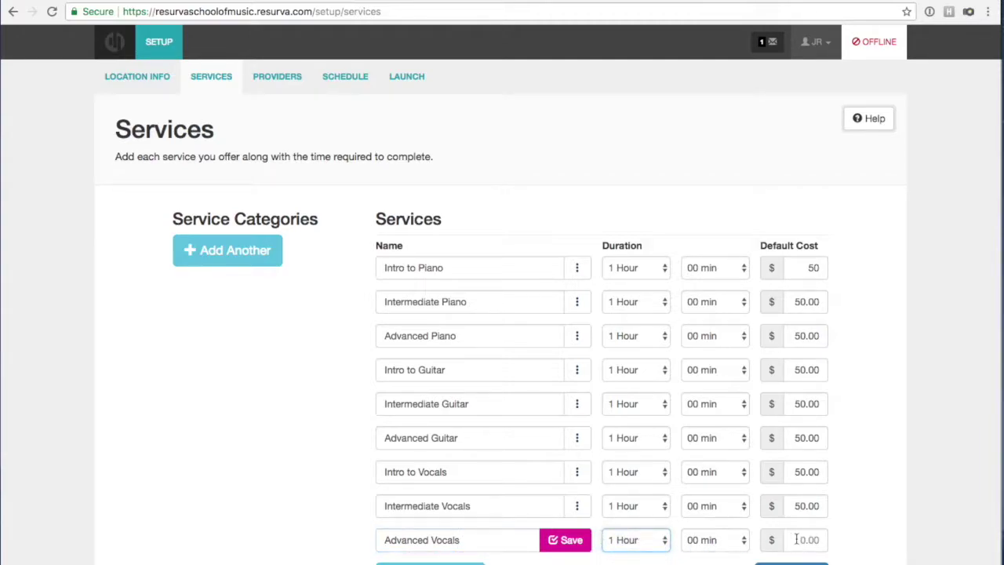
type("50.00")
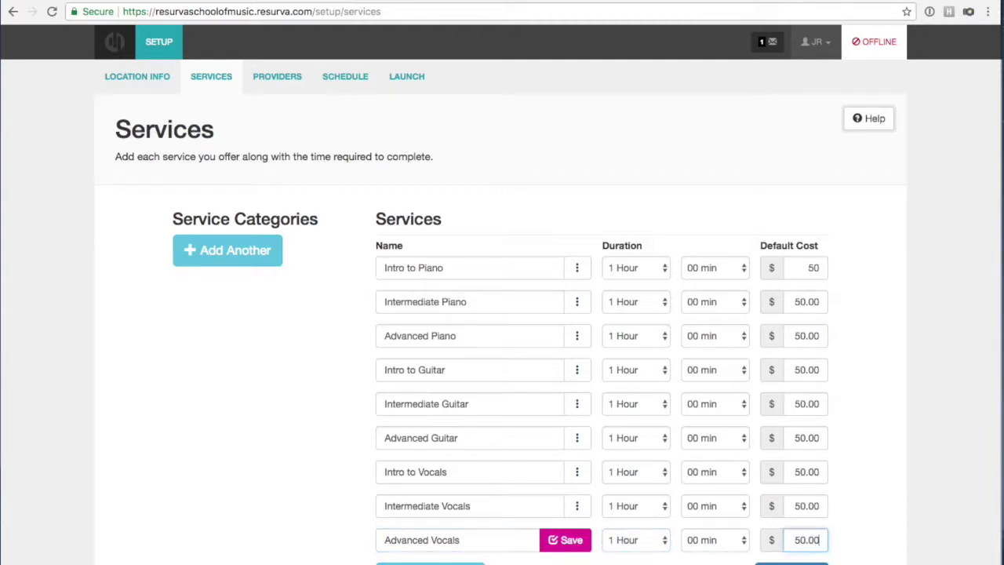
left_click(587, 548)
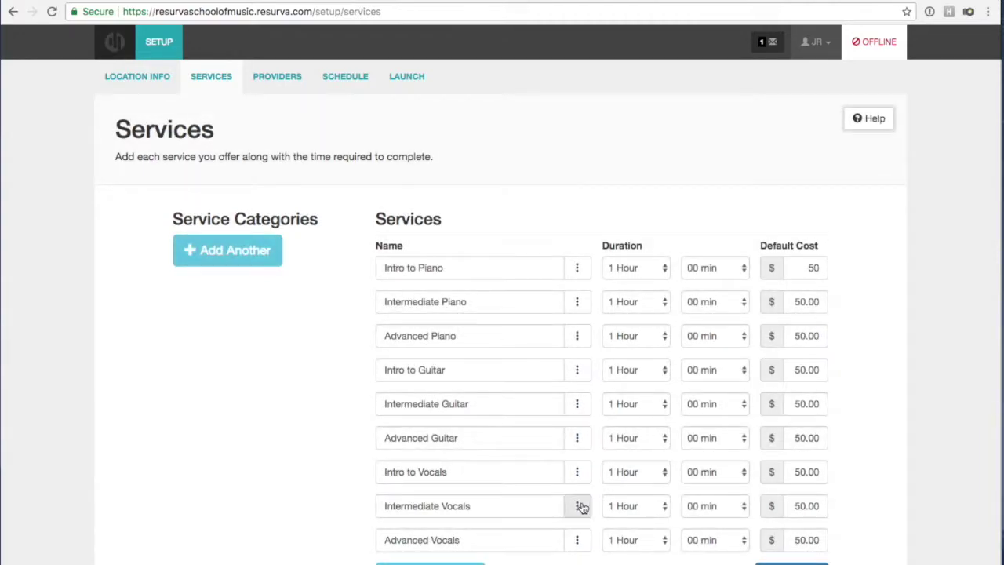
Create a 'Piano Lessons' category holding Intro, Intermediate and Advanced Piano.
scroll(352, 338, "down", 1)
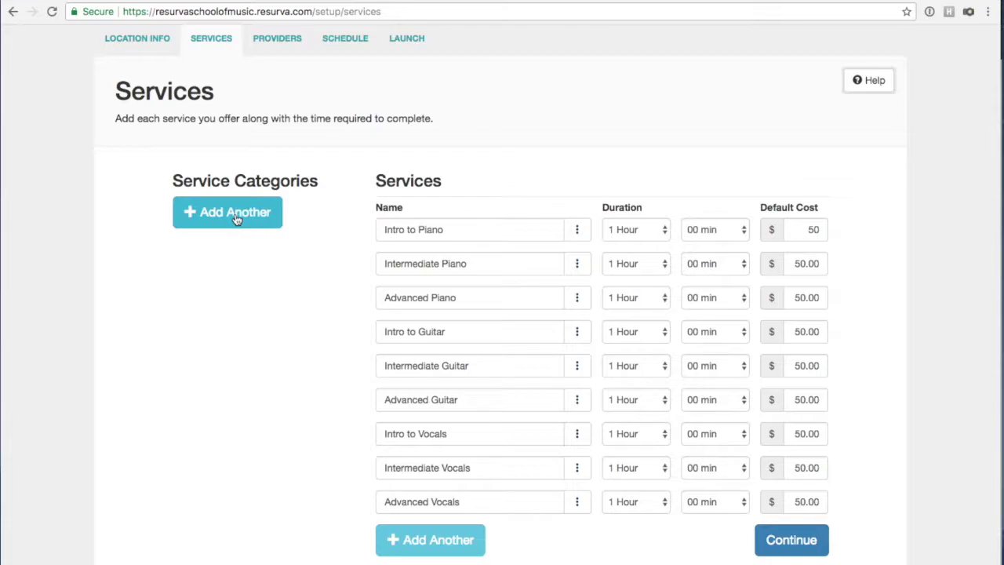
left_click(235, 225)
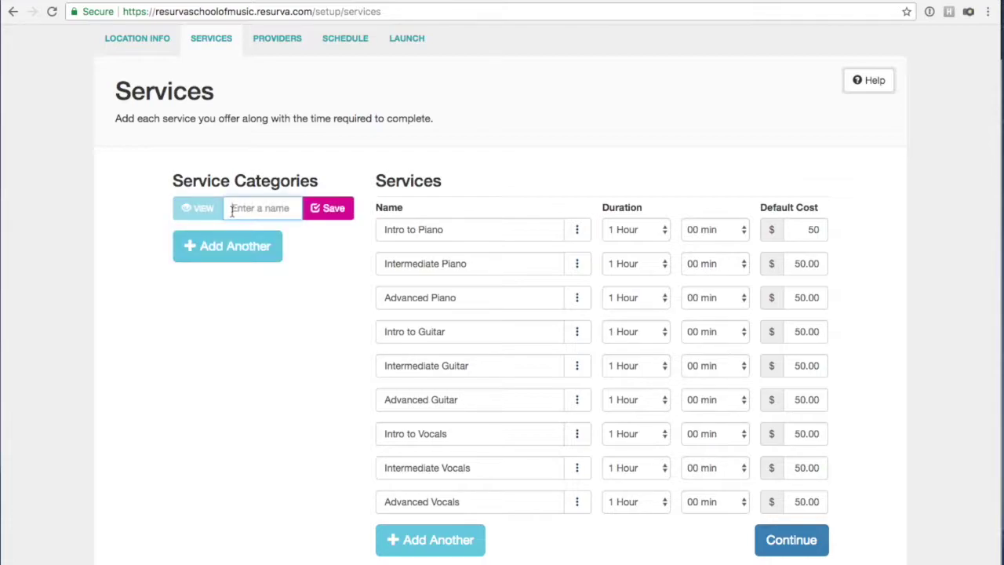
type("Piano Lessons")
left_click(308, 212)
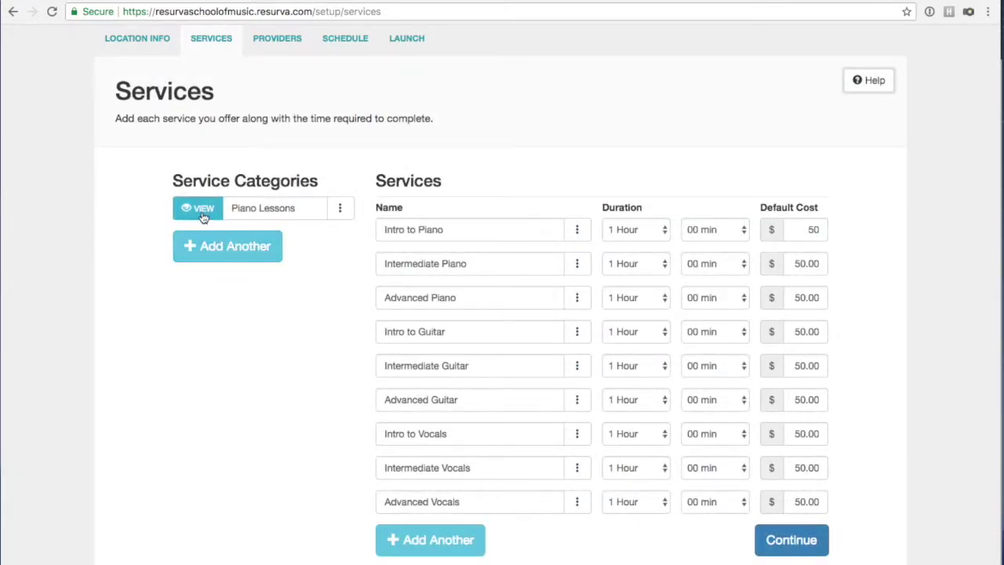
left_click(350, 206)
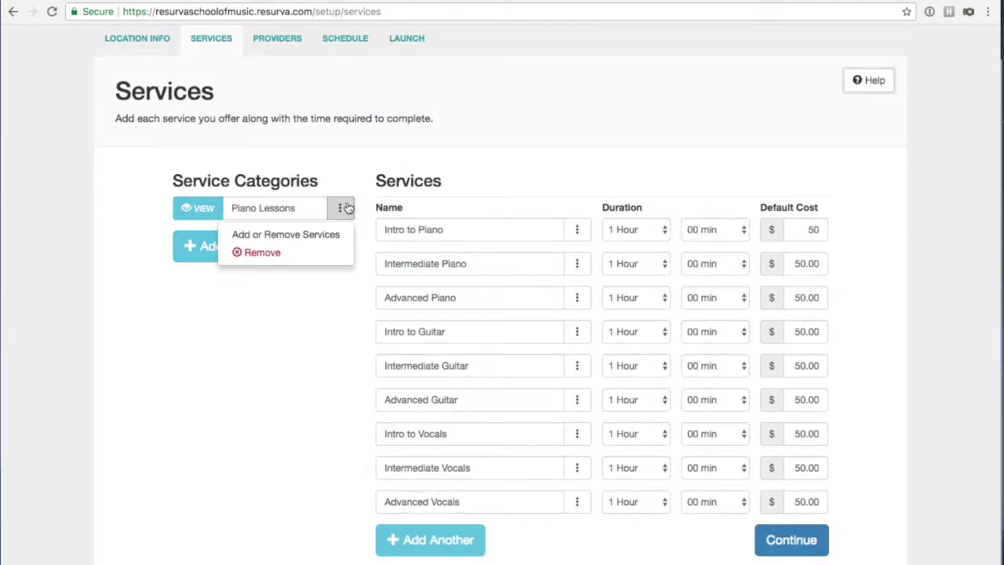
left_click(298, 236)
left_click(411, 229)
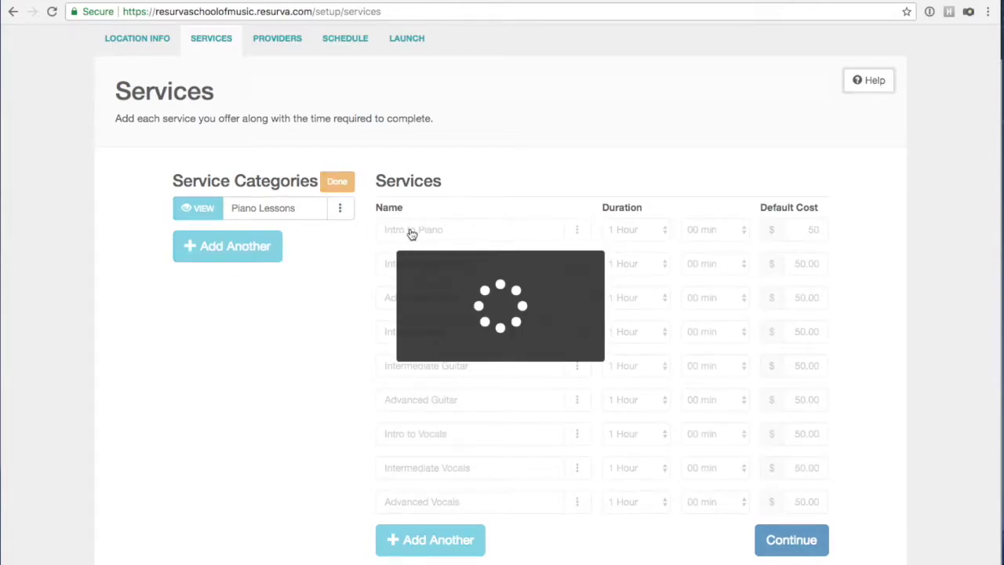
left_click(408, 263)
left_click(408, 297)
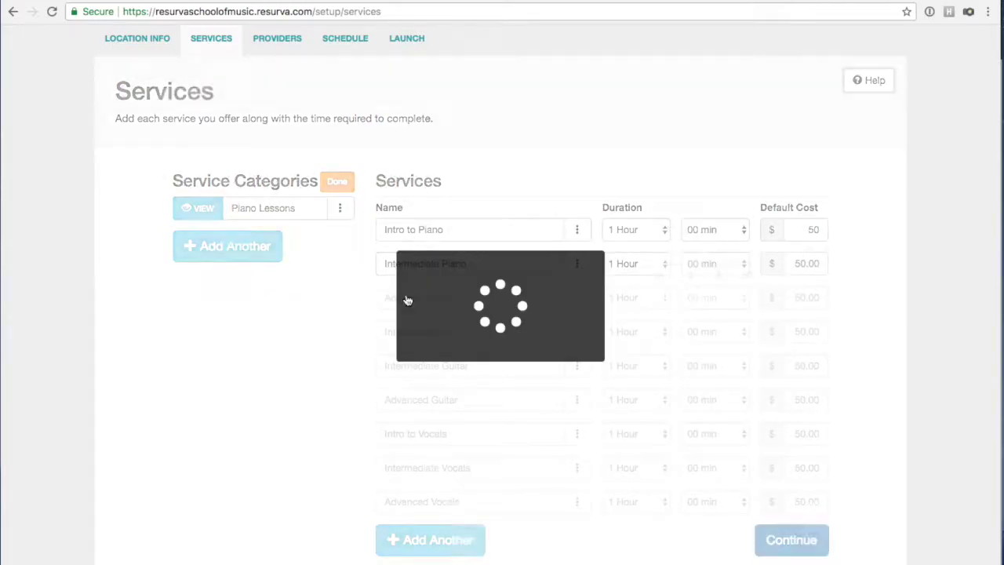
left_click(335, 185)
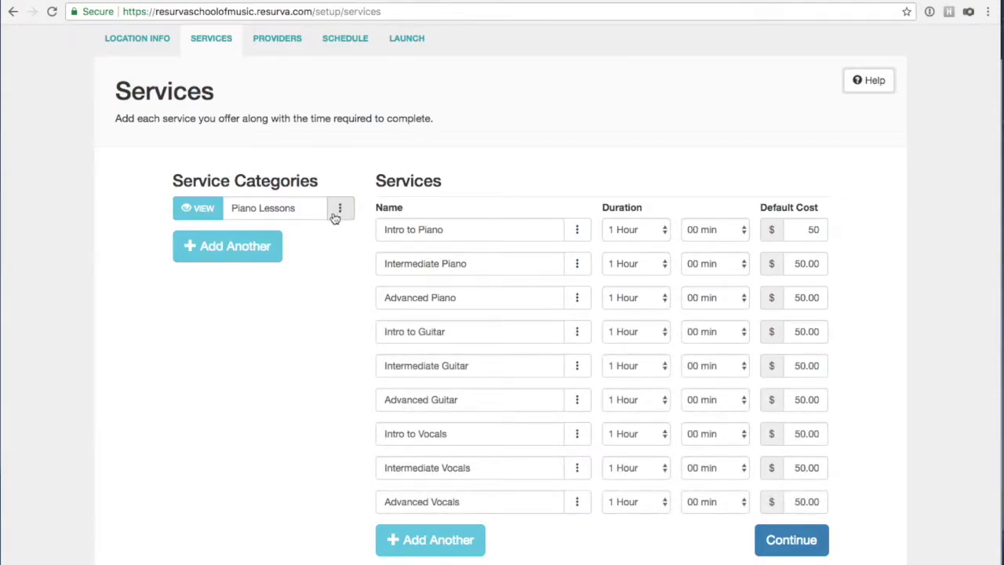
Create a 'Guitar Lessons' category and select the three guitar services for it.
left_click(206, 239)
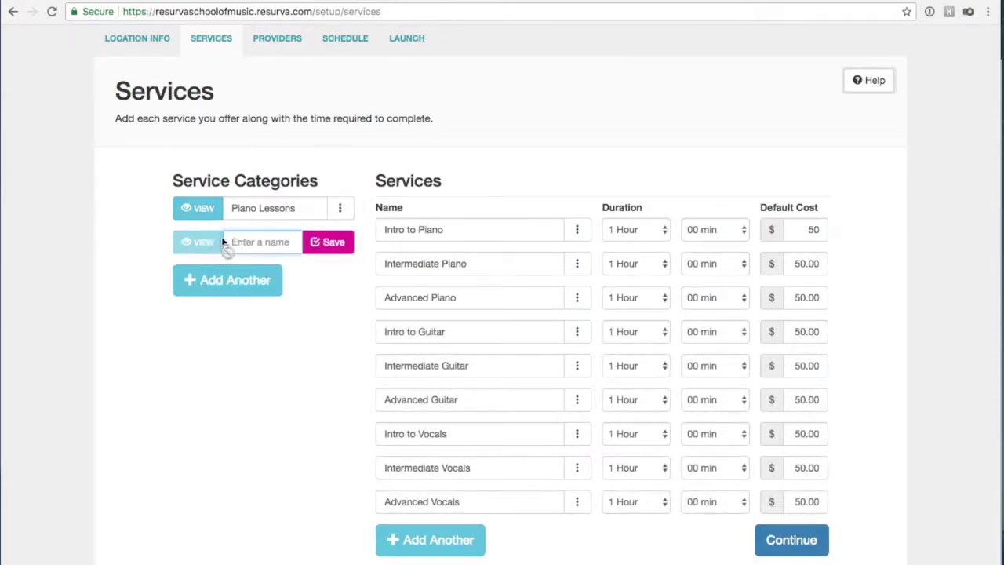
type("Guitar Lessons")
left_click(353, 244)
left_click(340, 242)
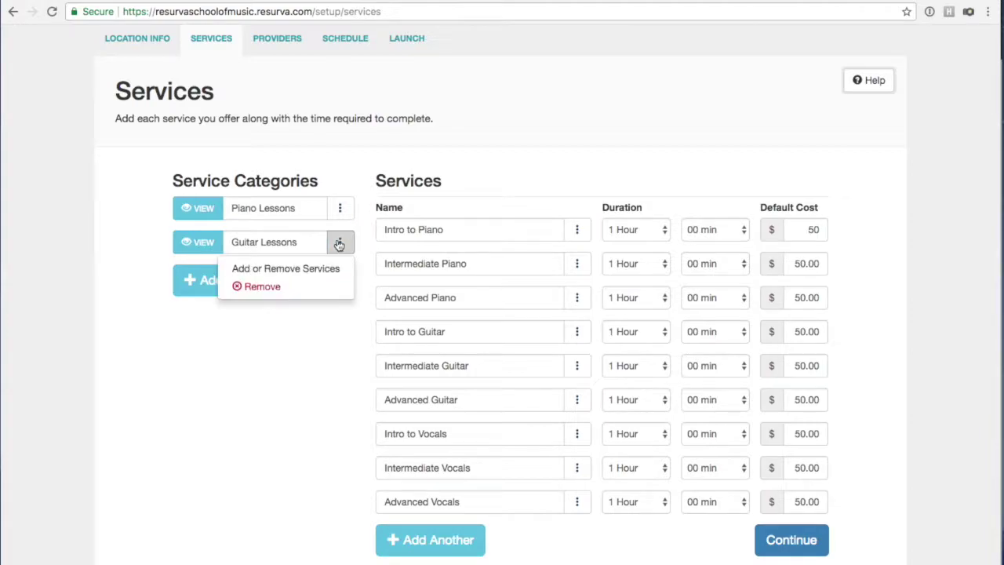
left_click(317, 269)
left_click(410, 330)
left_click(401, 401)
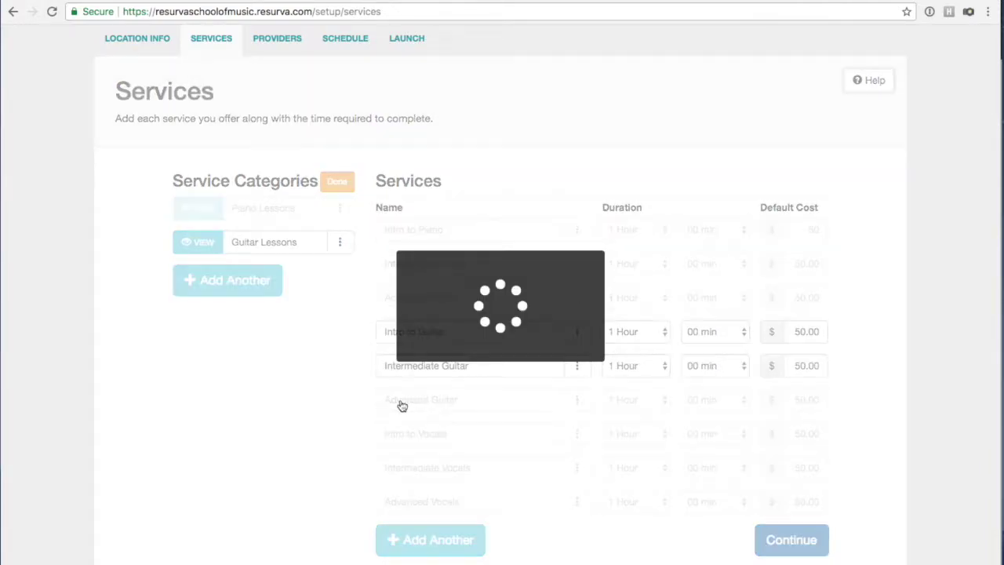
Confirm the Guitar Lessons assignment, then create 'Vocal Lessons' holding the three vocal services.
left_click(331, 189)
left_click(227, 283)
type("Vocal Lessons")
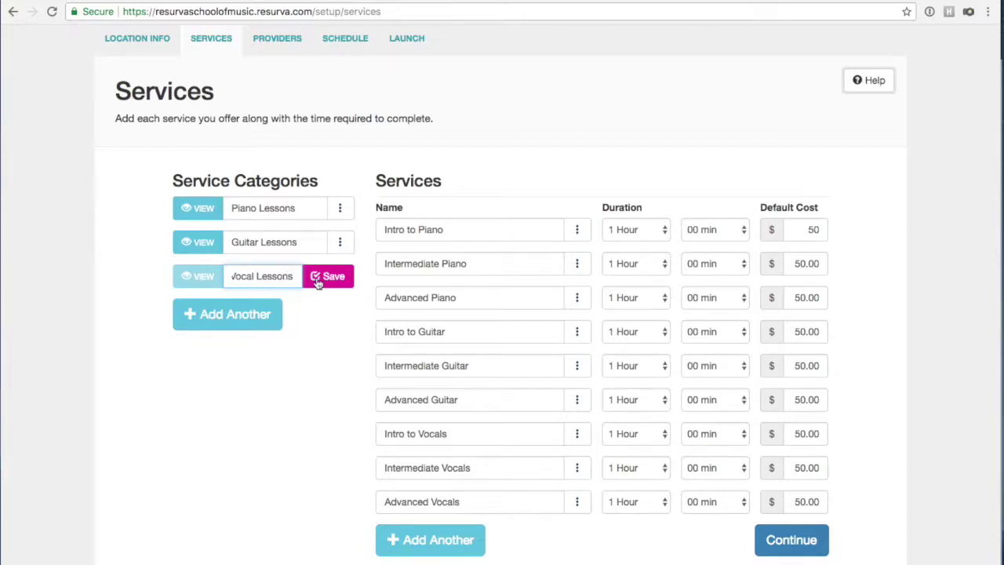
left_click(318, 281)
left_click(339, 276)
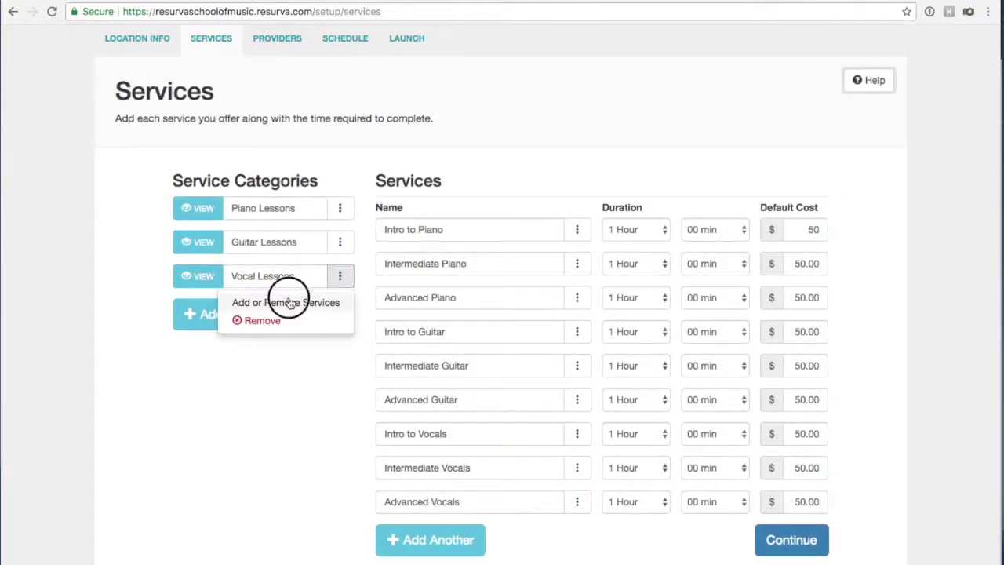
left_click(288, 303)
left_click(444, 438)
left_click(439, 473)
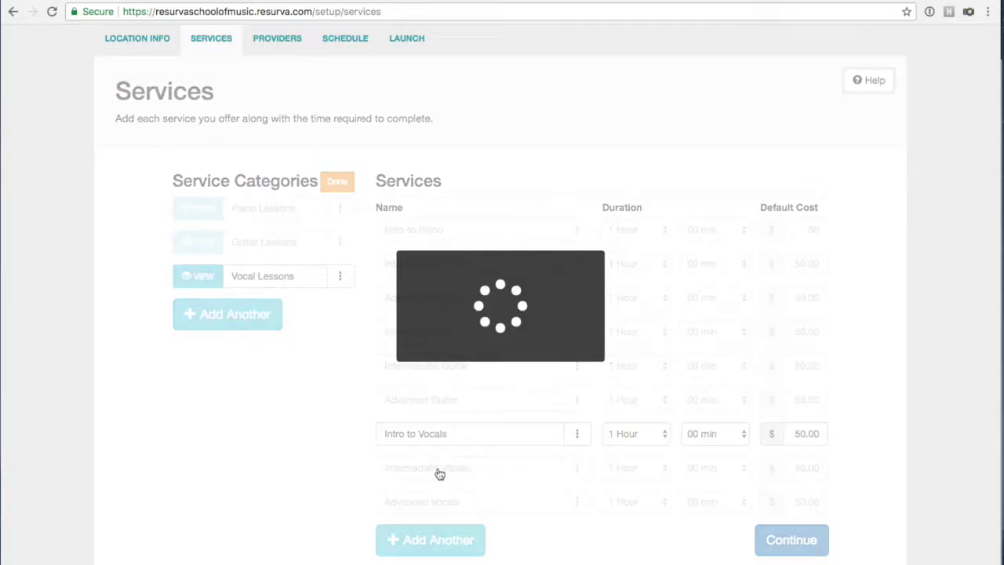
left_click(436, 503)
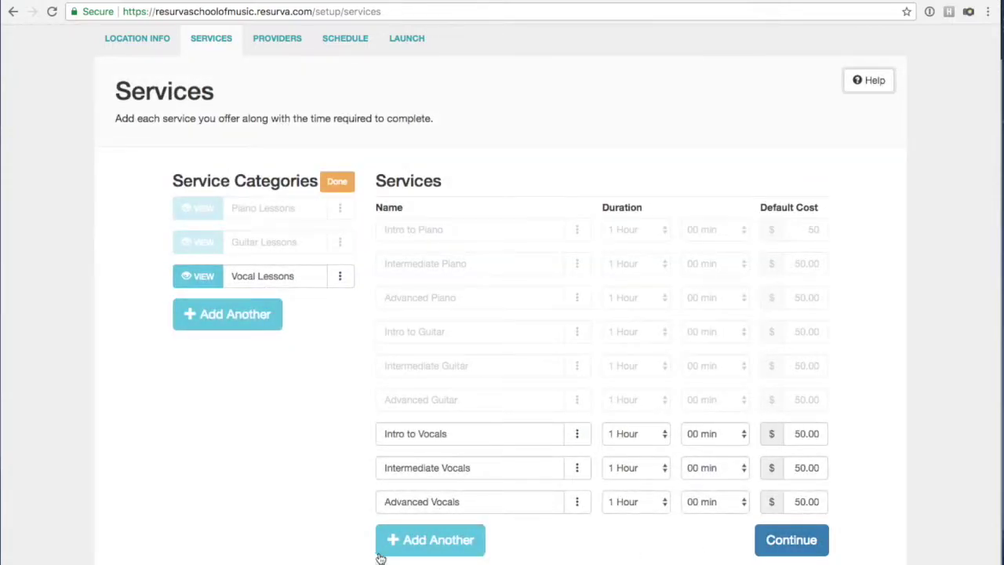
left_click(336, 183)
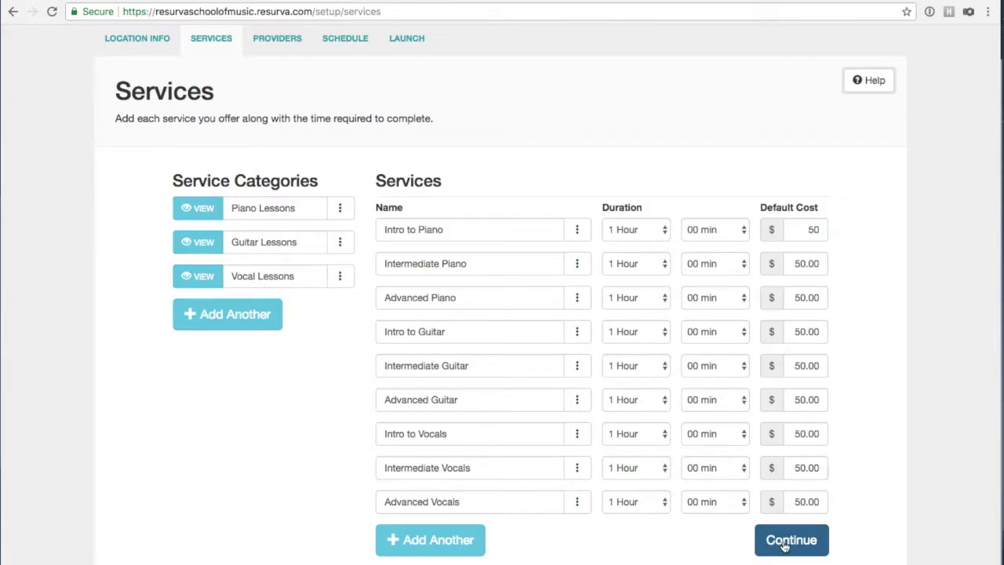
Continue to the Providers step and add a provider entered under the teacher's first name.
left_click(784, 541)
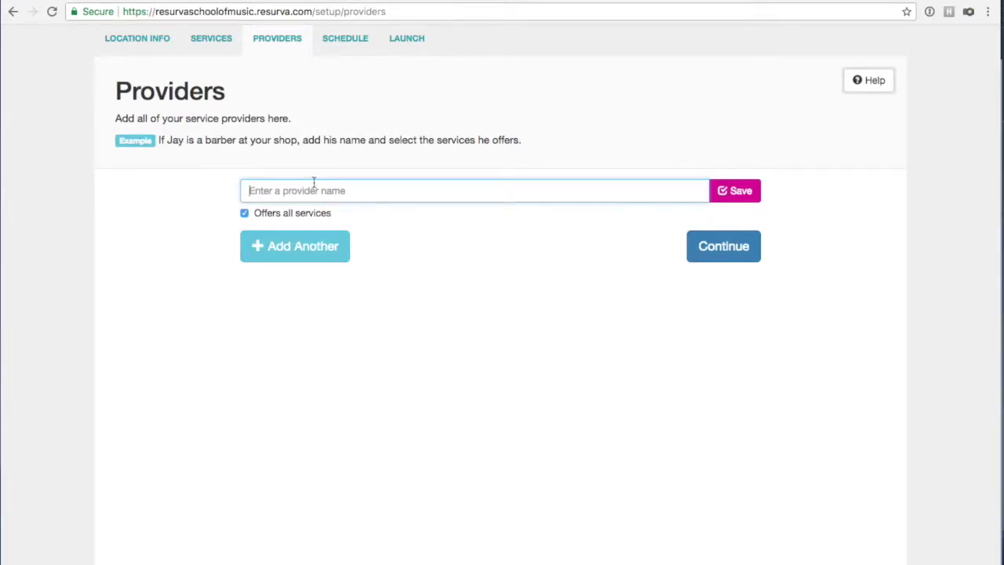
left_click(444, 194)
left_click(450, 376)
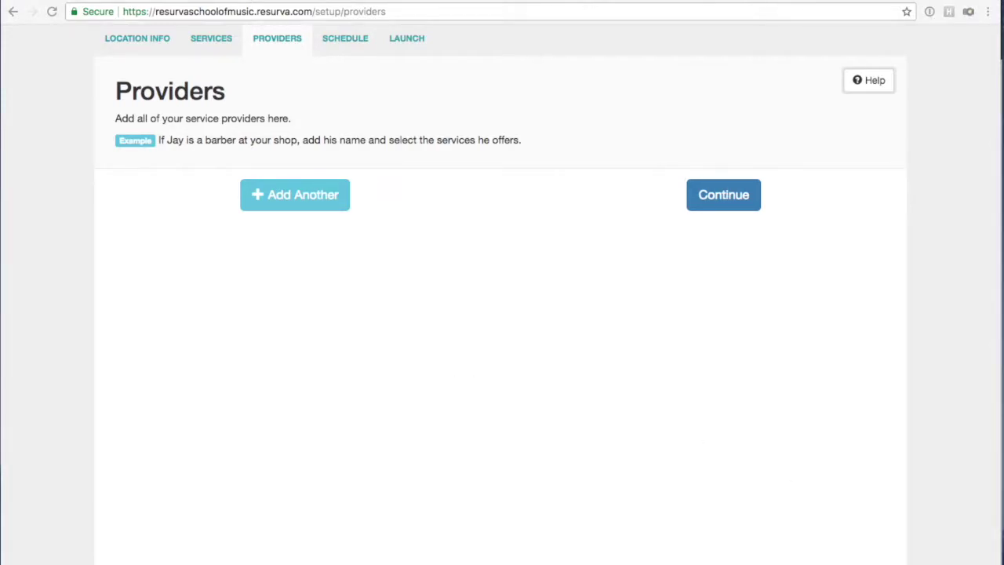
left_click(309, 198)
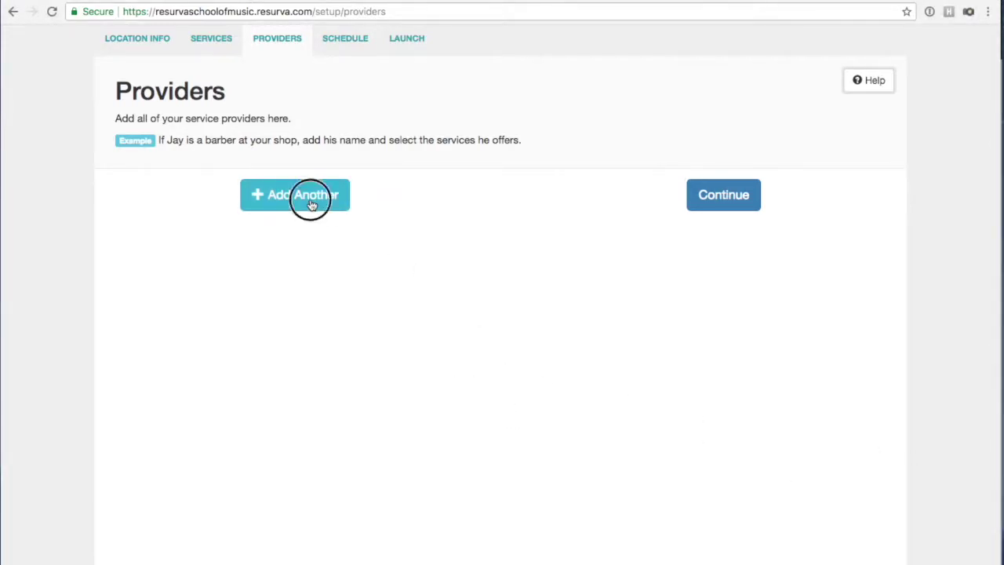
left_click(312, 195)
type("Peter")
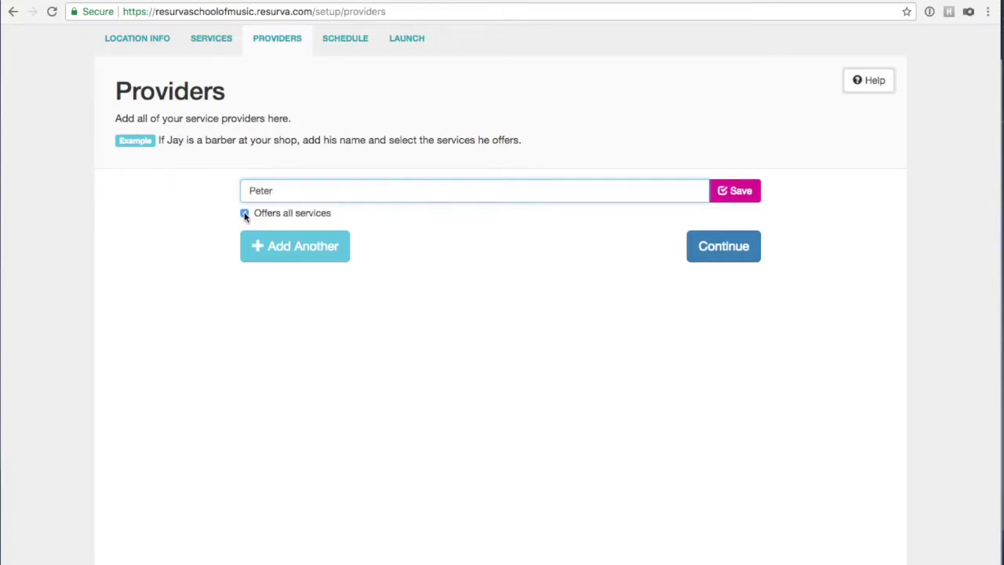
left_click(740, 192)
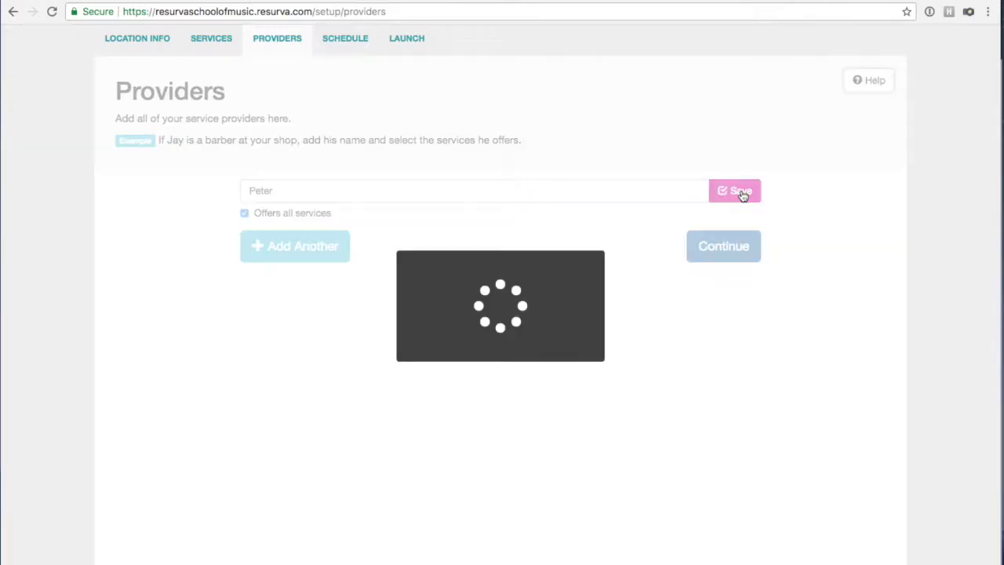
Test individual piano service checkboxes, restore 'Offers all services', and discard an extra provider row.
left_click(245, 213)
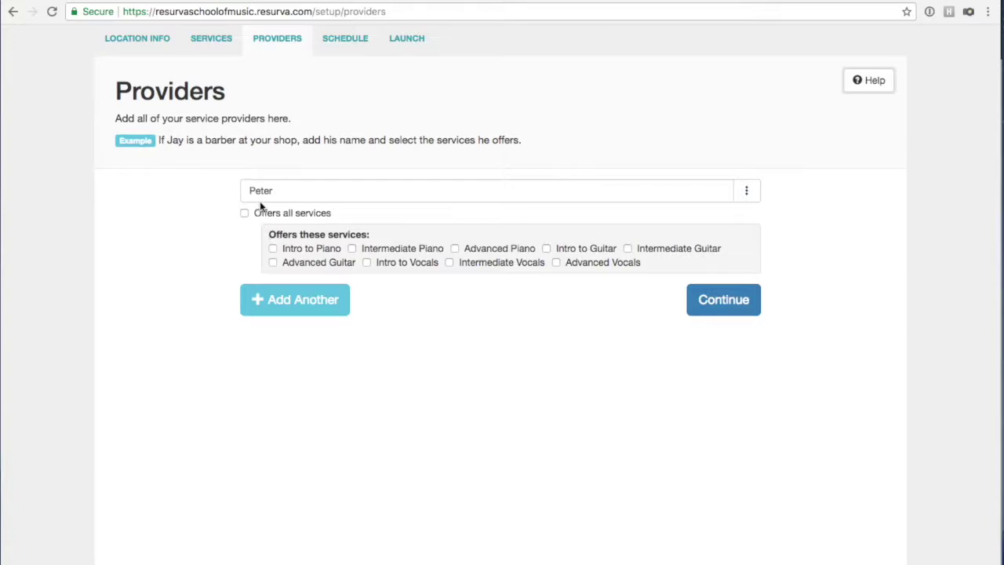
left_click(274, 250)
left_click(351, 248)
left_click(456, 248)
left_click(454, 249)
left_click(352, 249)
left_click(273, 248)
left_click(245, 213)
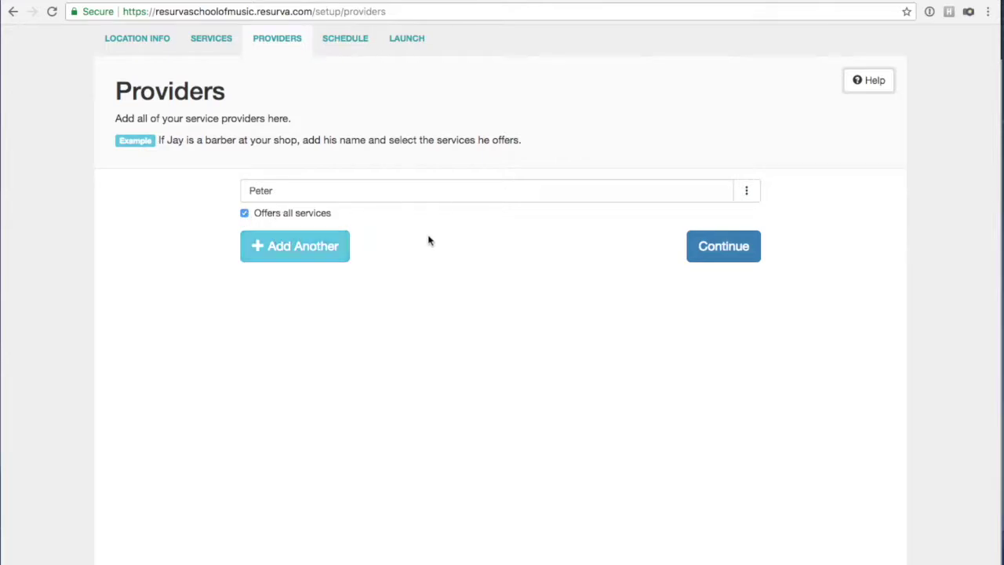
left_click(319, 252)
key("Escape")
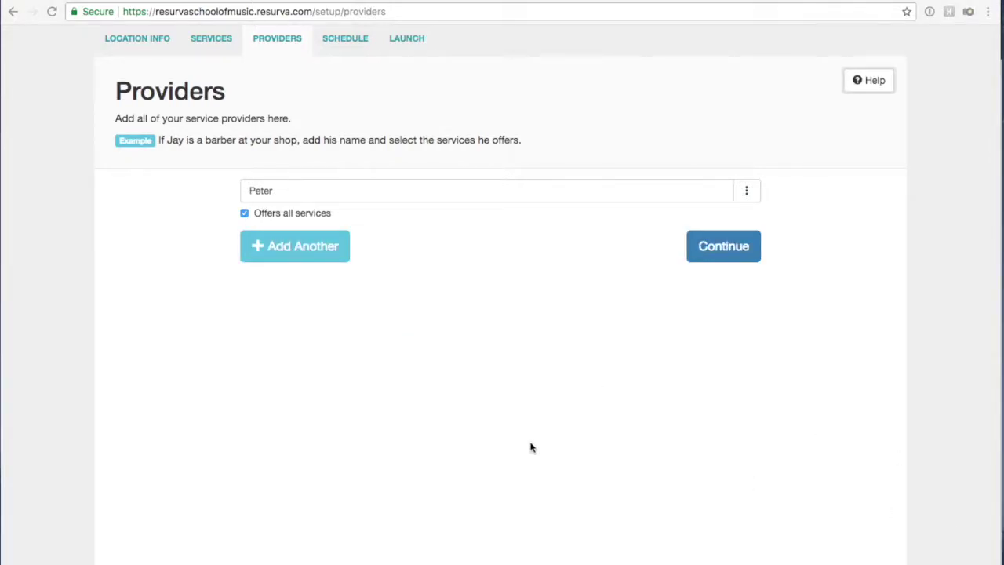
Add the second and third teachers as providers, each offering all services.
left_click(306, 252)
type("Stephanie")
left_click(723, 253)
left_click(288, 298)
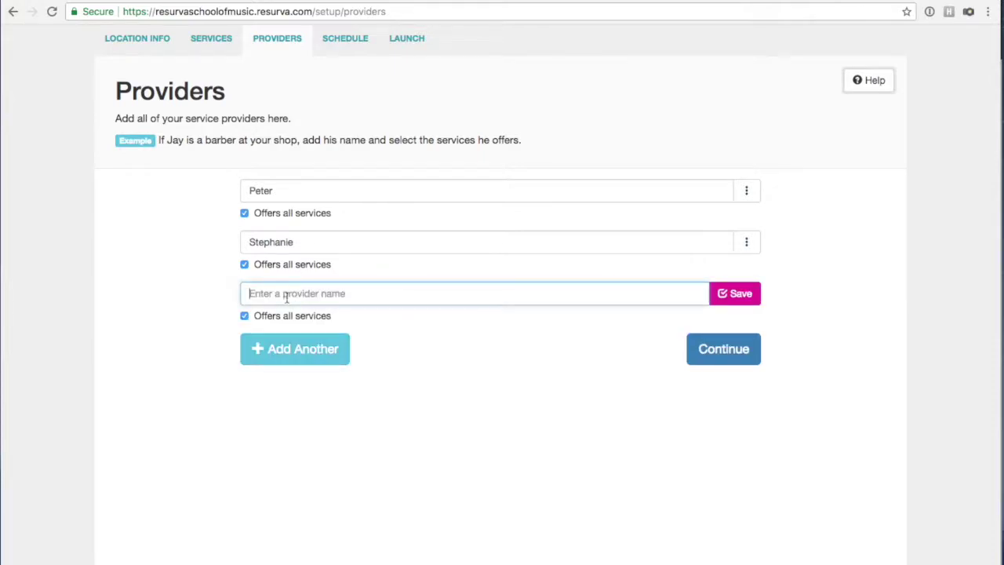
left_click(284, 286)
type("John")
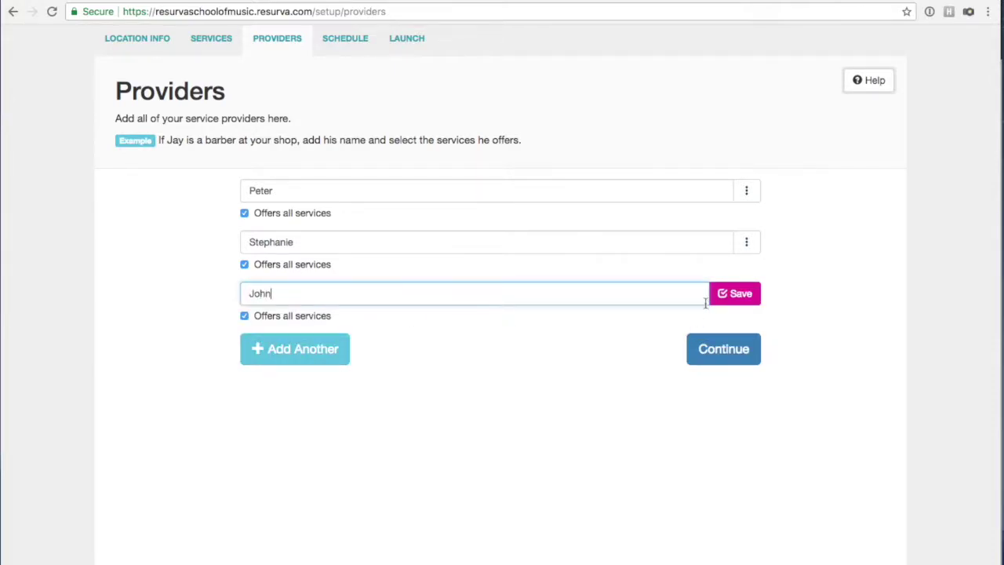
left_click(462, 336)
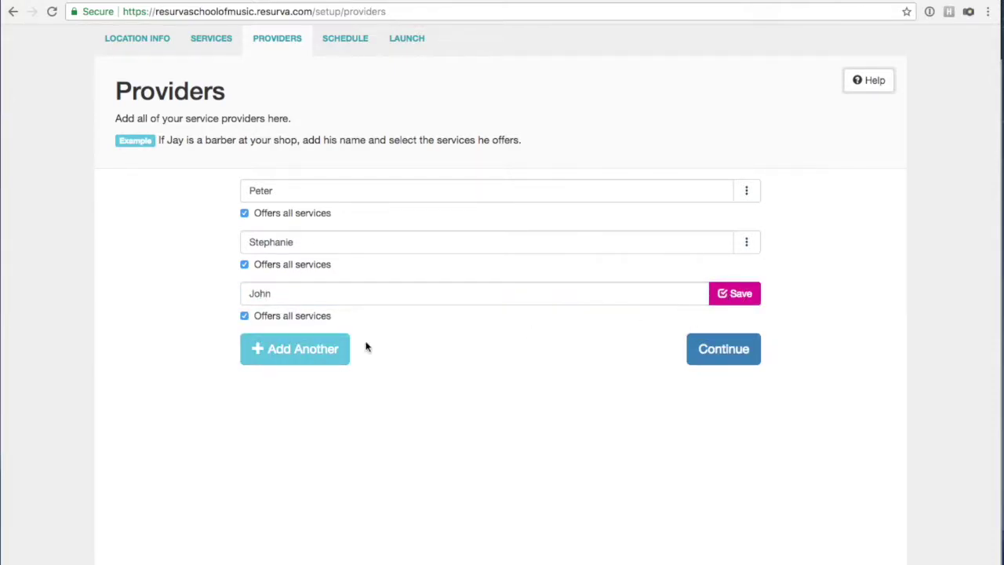
left_click(710, 299)
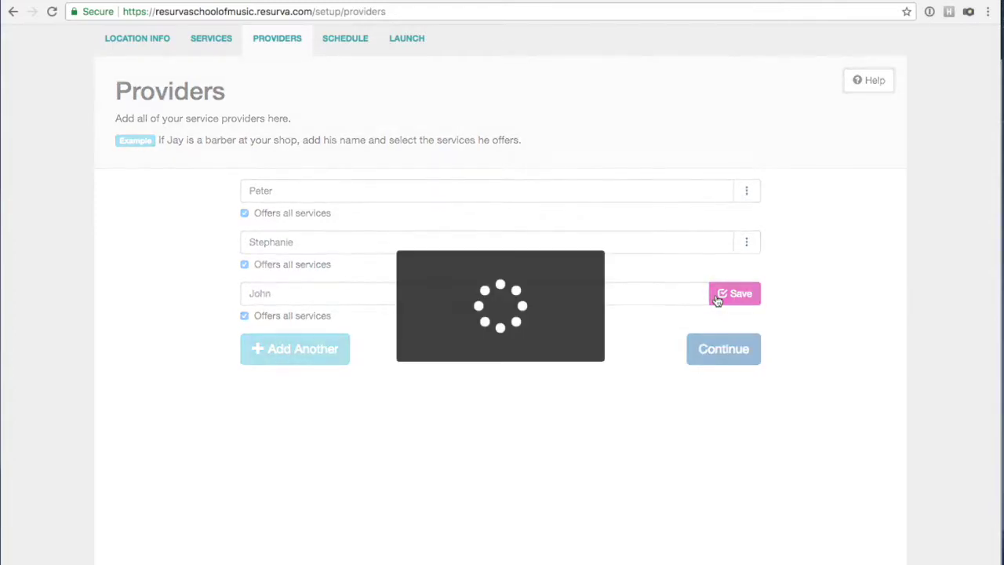
Add the fourth and fifth teachers as providers, then discard the leftover empty row.
left_click(305, 354)
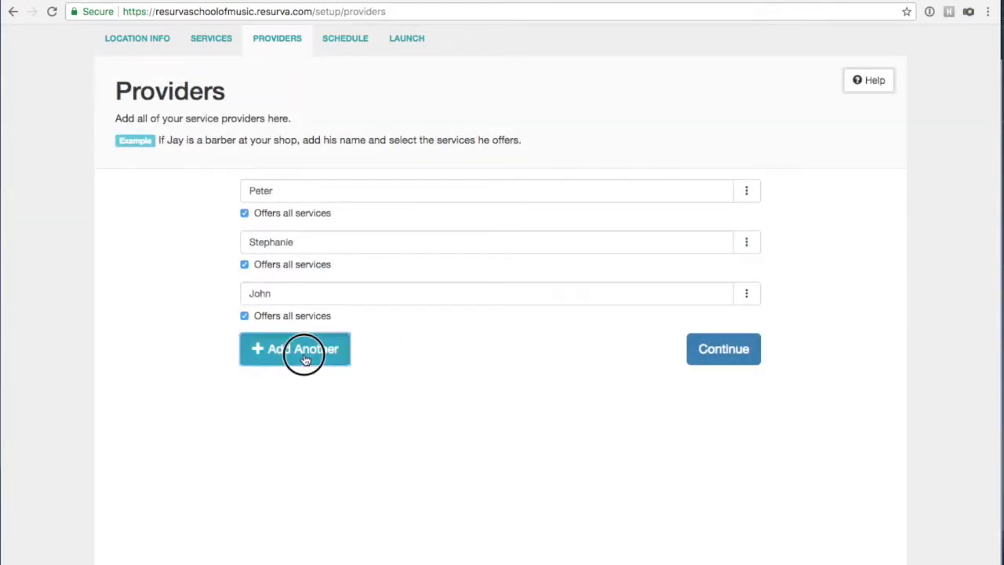
type("Mark")
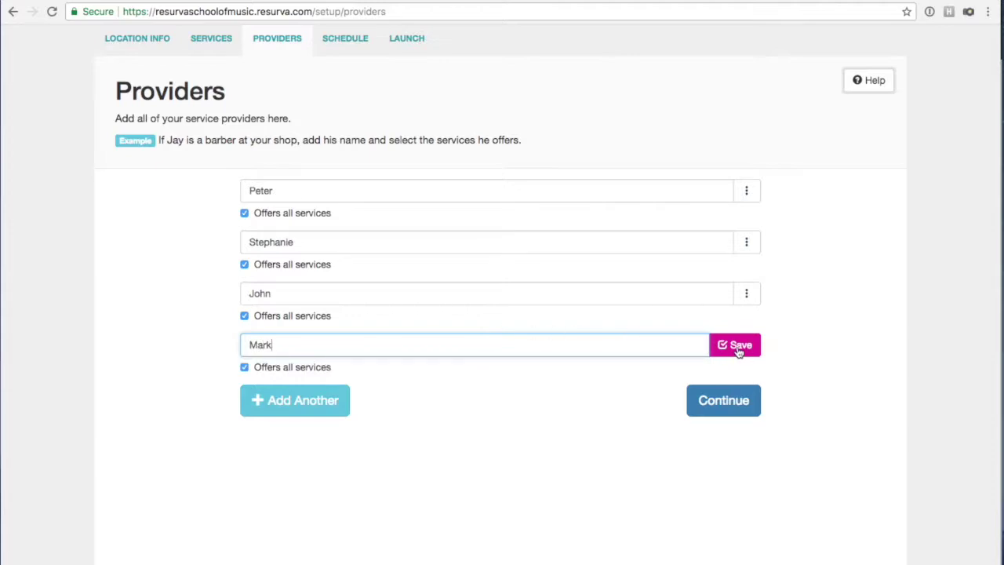
left_click(737, 345)
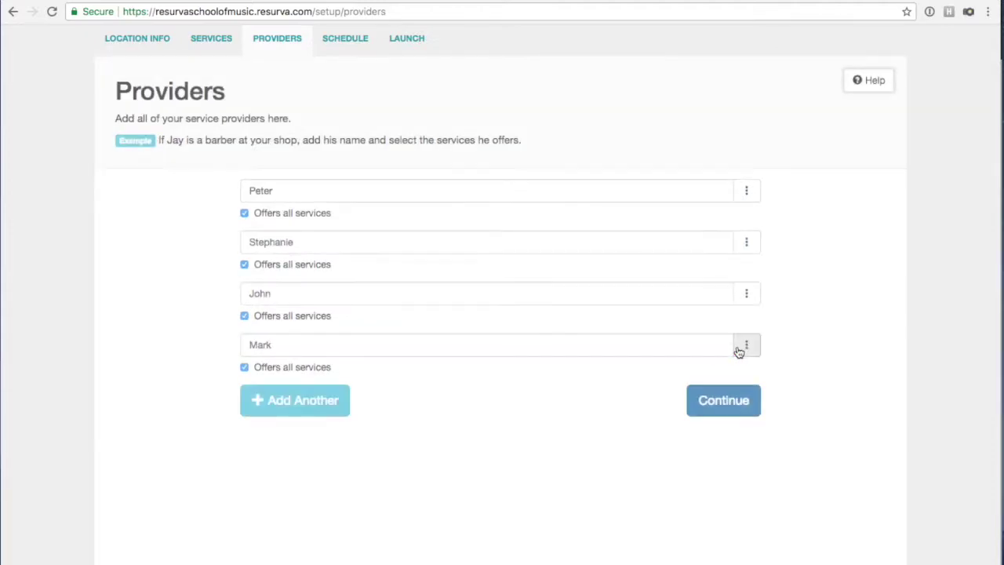
left_click(333, 405)
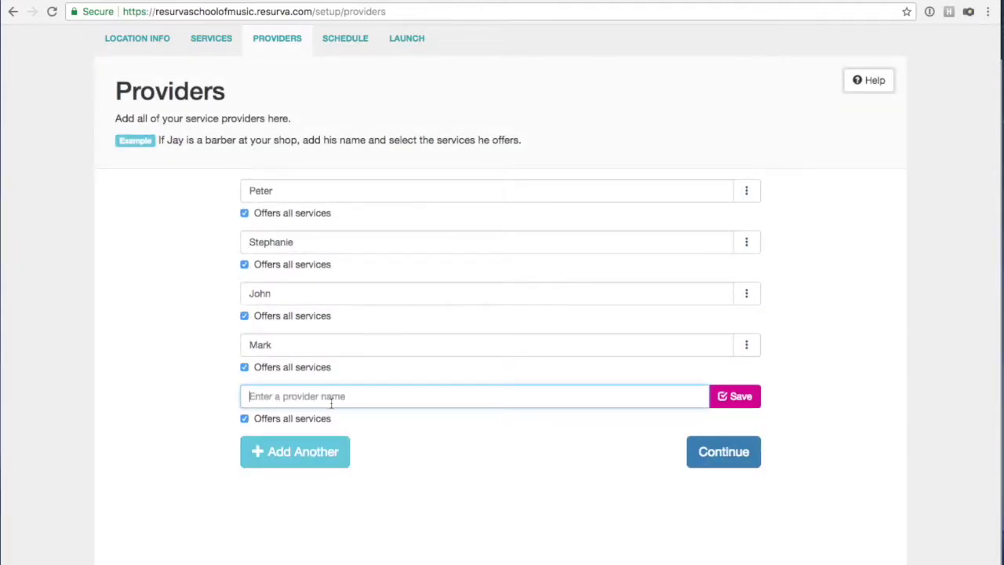
type("Nicole")
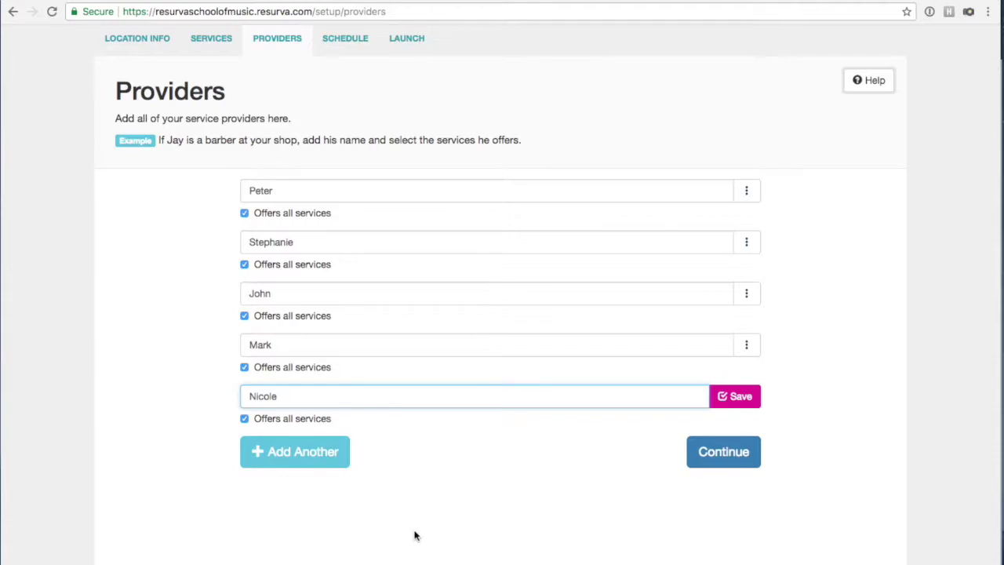
left_click(734, 397)
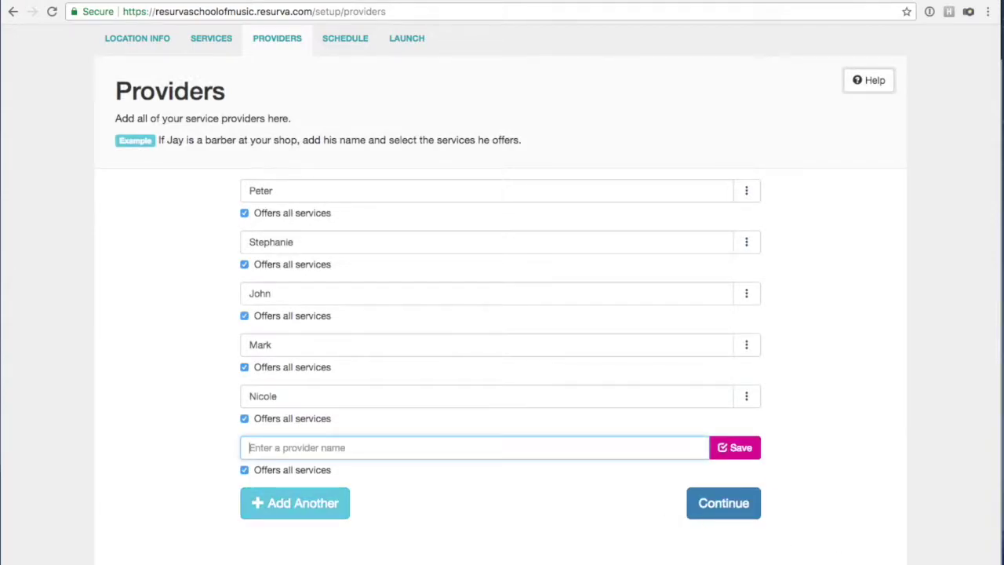
key("Escape")
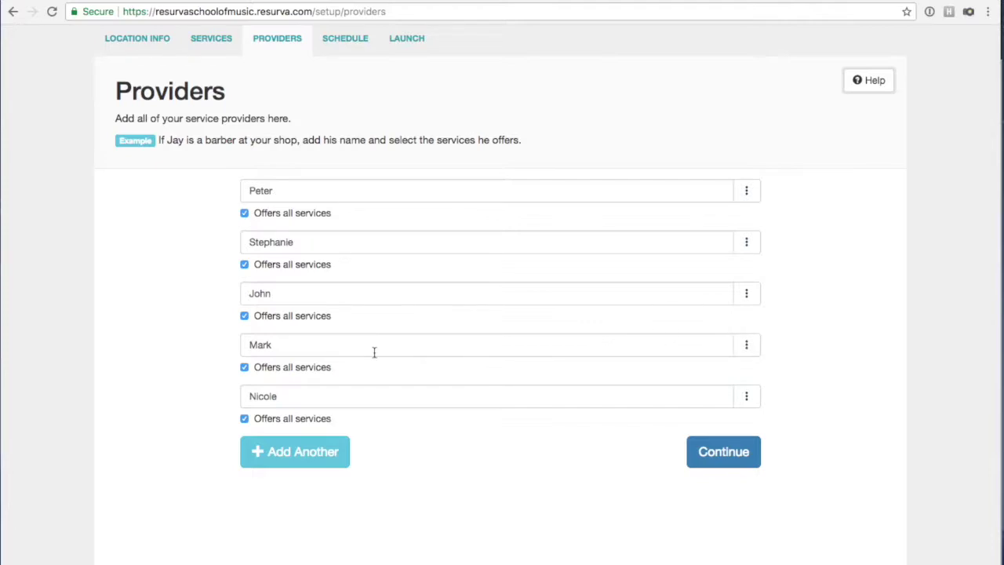
scroll(433, 399, "up", 1)
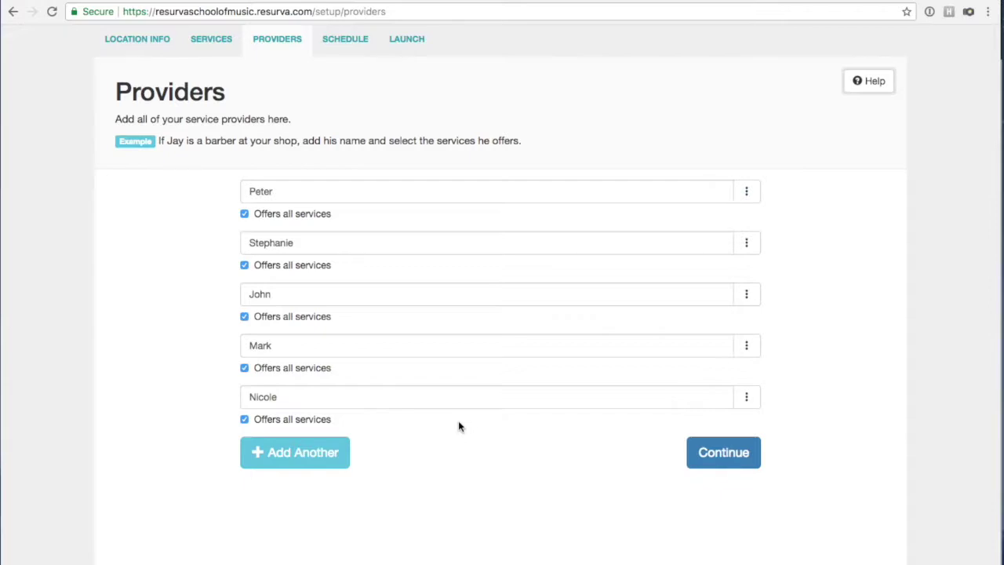
Continue to Schedules and open general hours Monday through Sunday, 10:00 AM–6:00 PM.
left_click(718, 463)
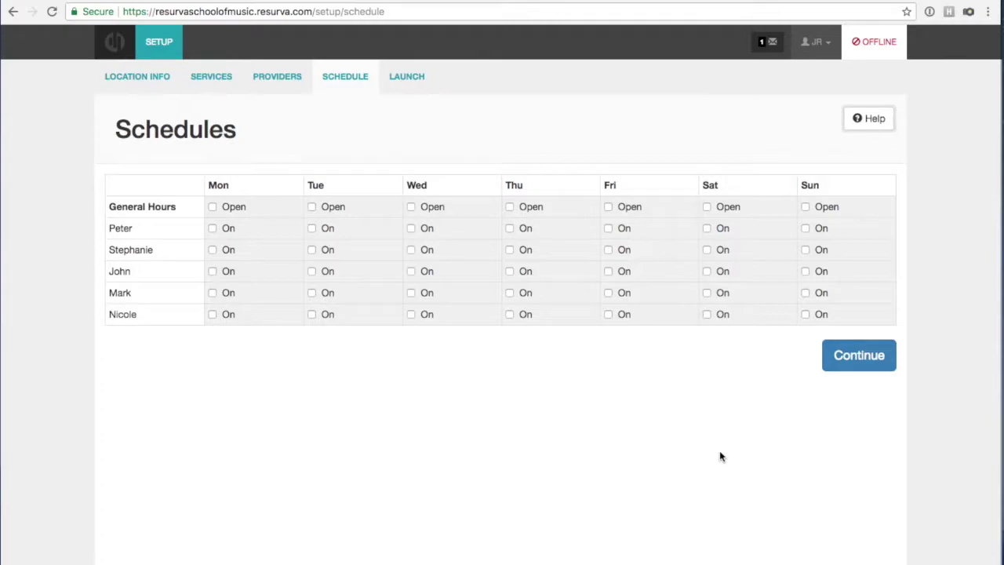
left_click(211, 206)
left_click(317, 206)
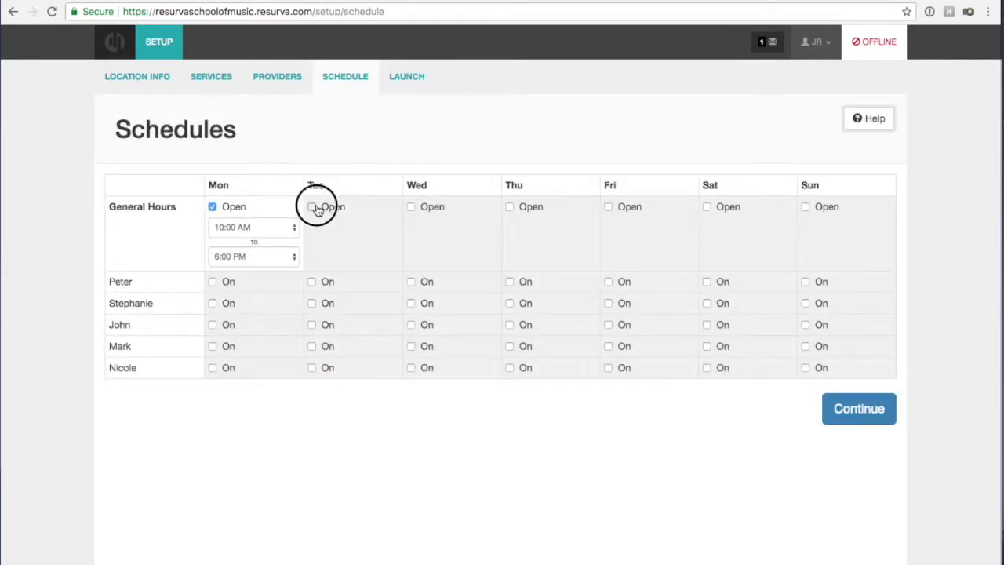
left_click(410, 205)
left_click(510, 208)
left_click(608, 208)
left_click(708, 209)
left_click(804, 207)
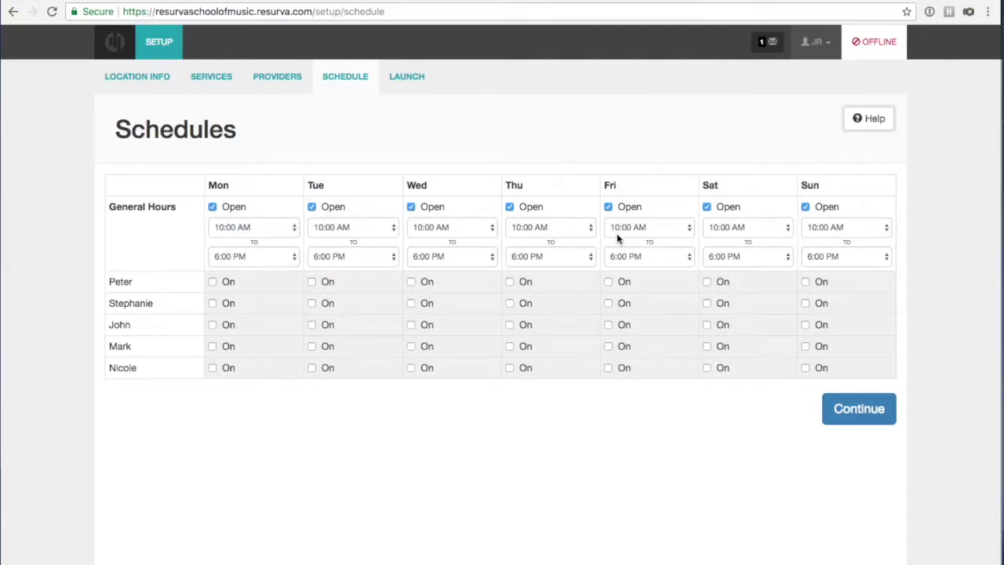
Set Saturday and Sunday general hours to 9:00 AM–5:00 PM.
left_click(729, 227)
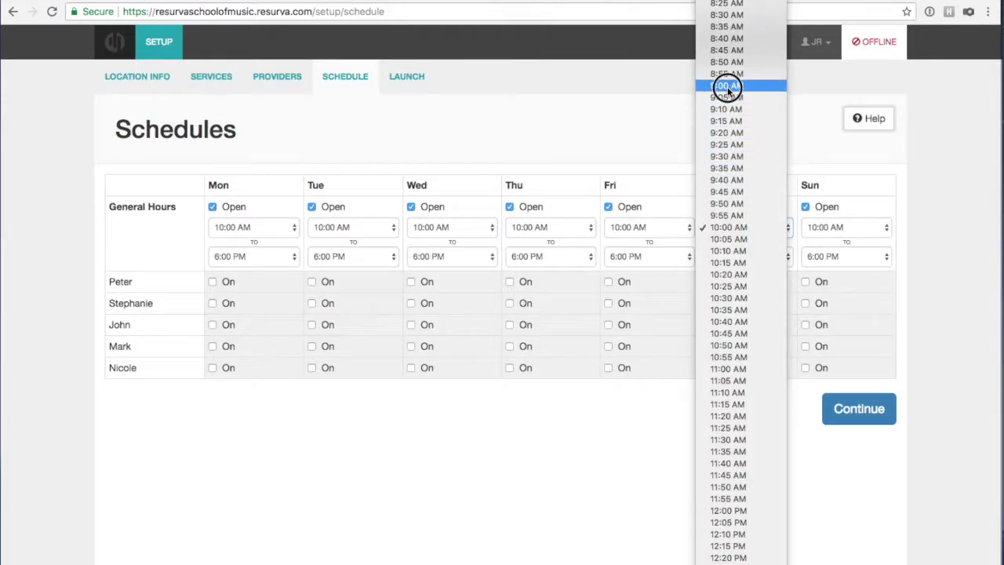
key("Escape")
left_click(722, 255)
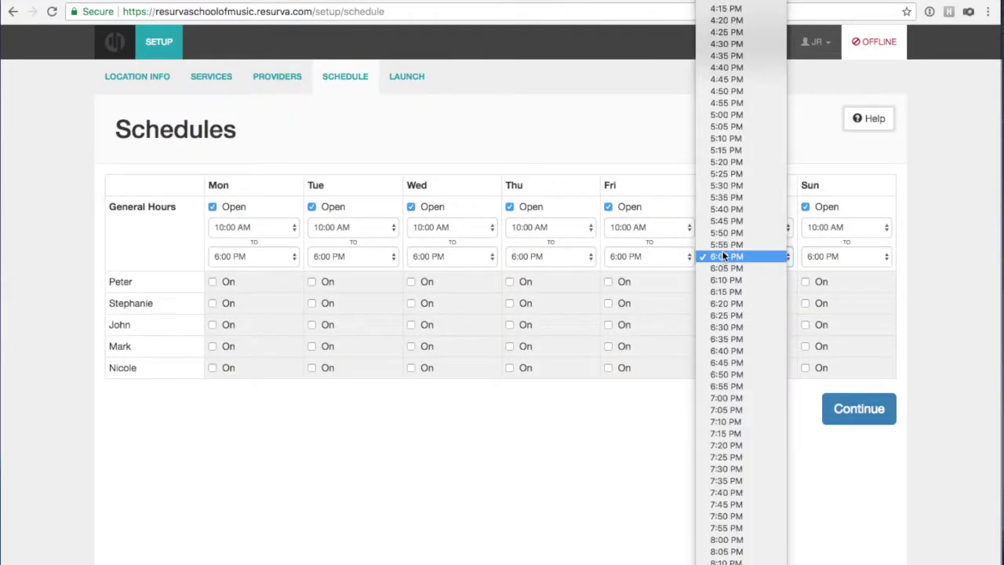
left_click(719, 114)
left_click(835, 227)
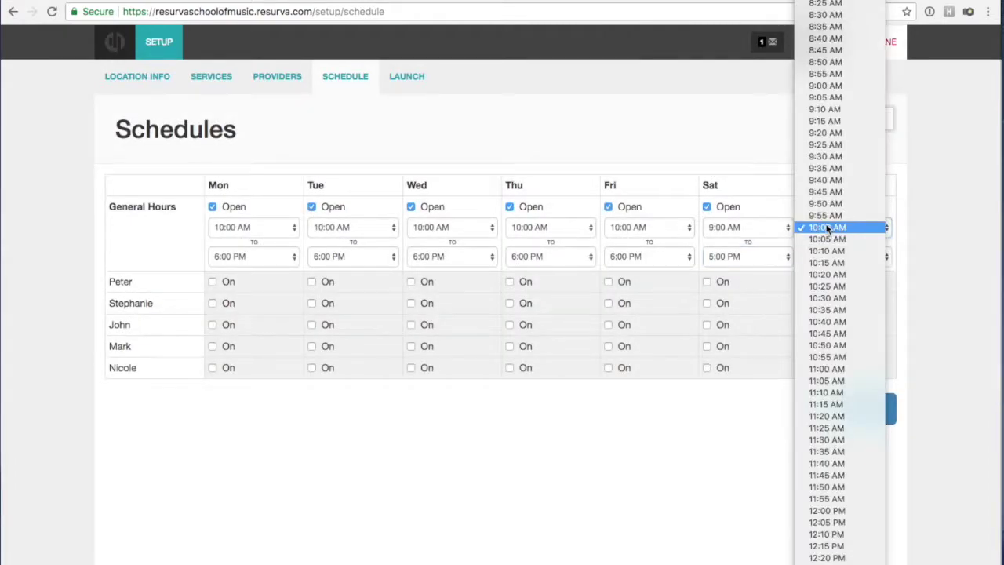
left_click(828, 86)
left_click(838, 256)
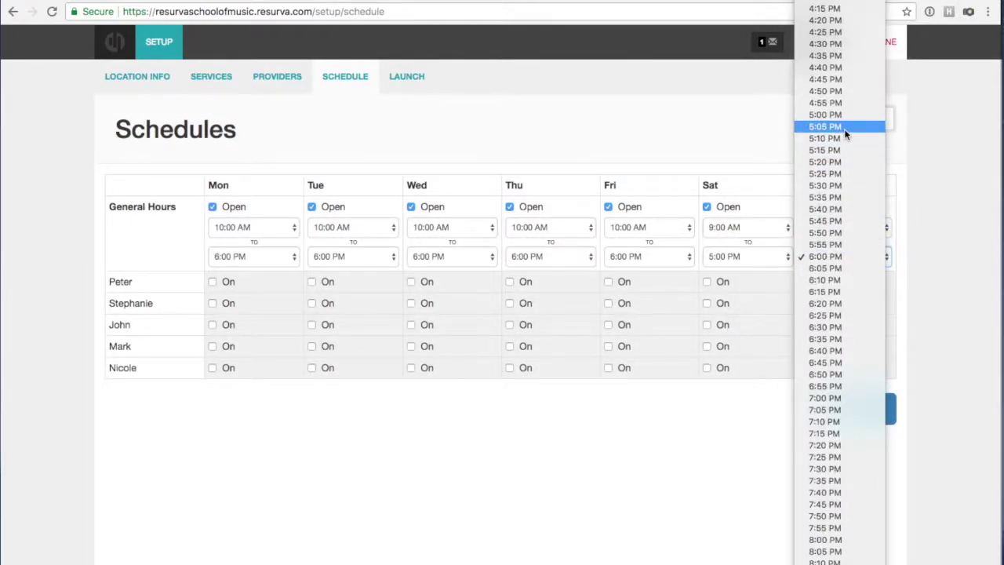
left_click(843, 115)
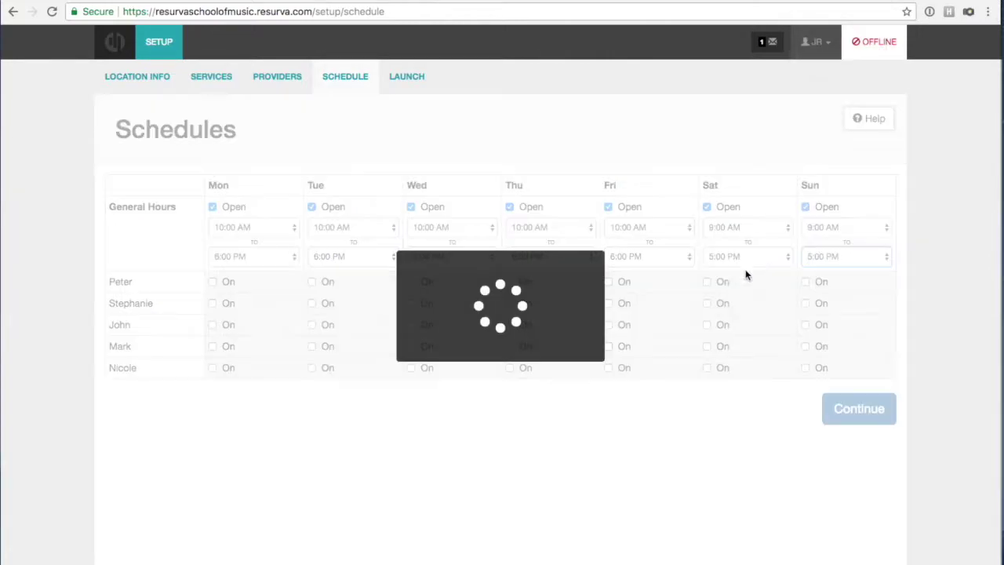
Change the Monday–Friday general closing time to 9:00 PM.
left_click(679, 257)
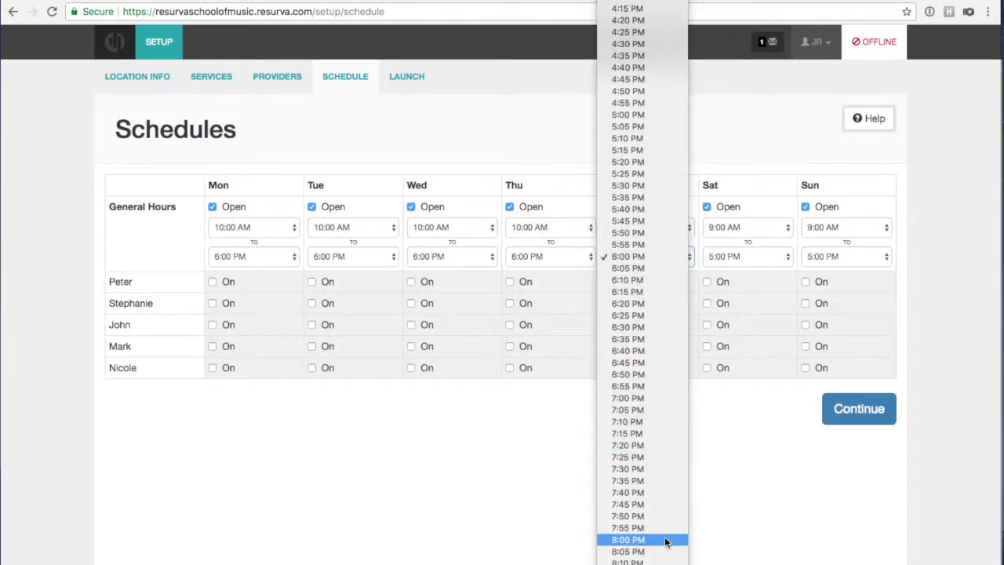
scroll(665, 541, "down", 3)
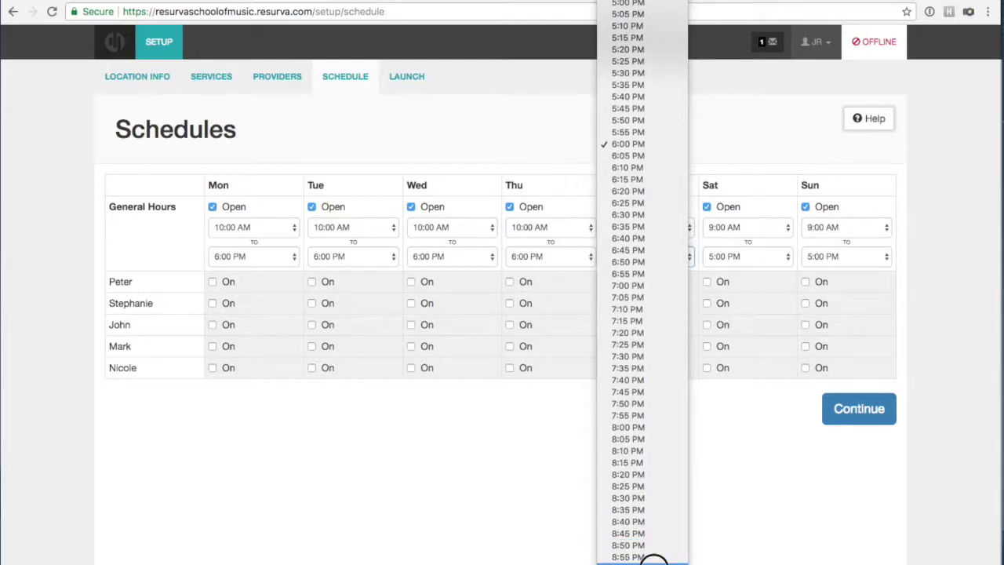
left_click(663, 554)
left_click(558, 258)
scroll(555, 323, "down", 5)
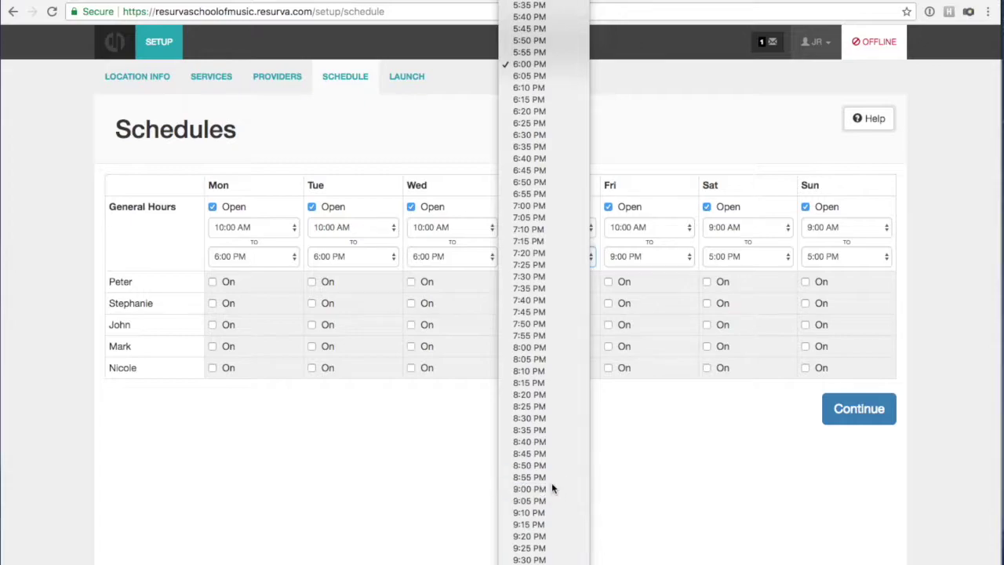
left_click(553, 487)
left_click(443, 258)
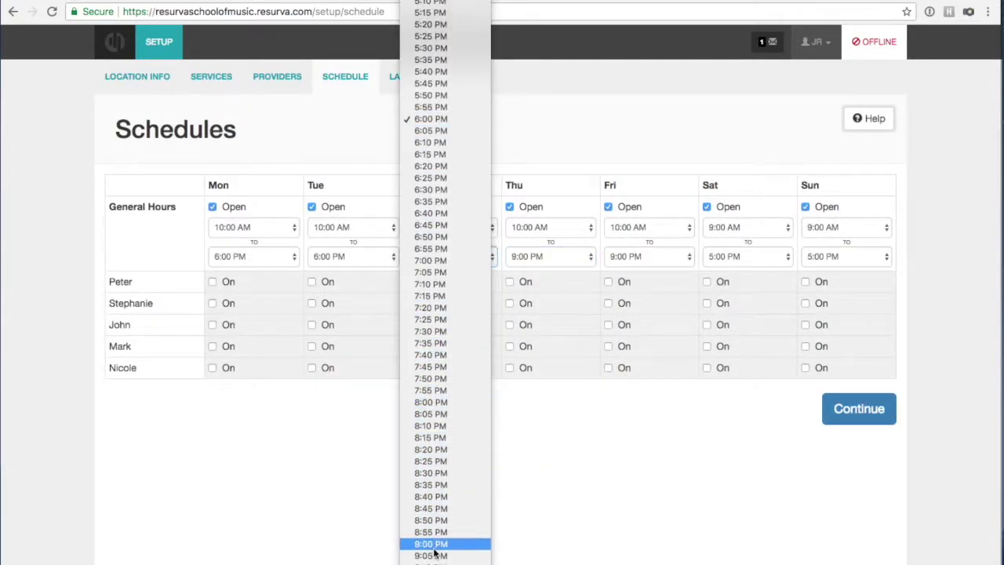
left_click(443, 549)
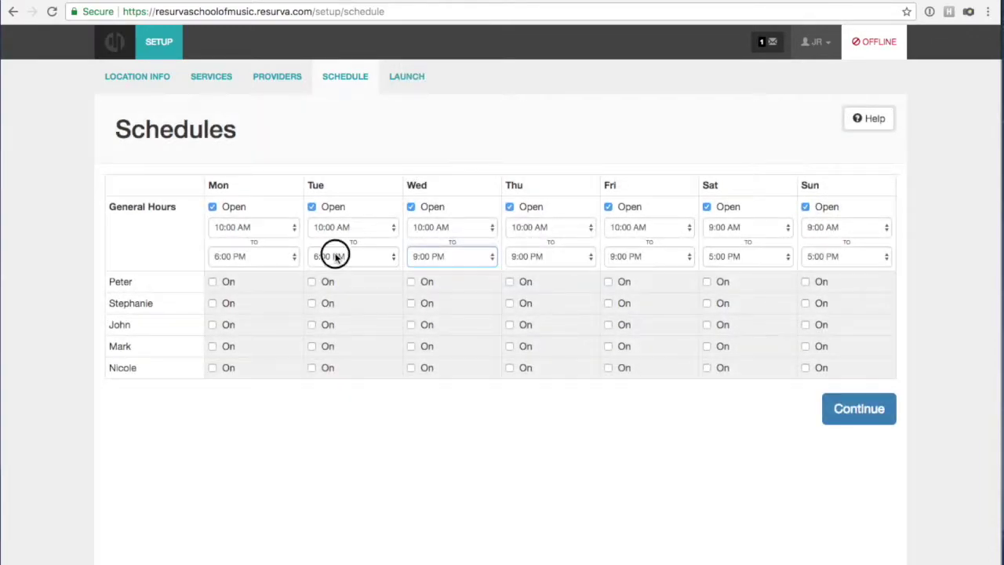
left_click(335, 254)
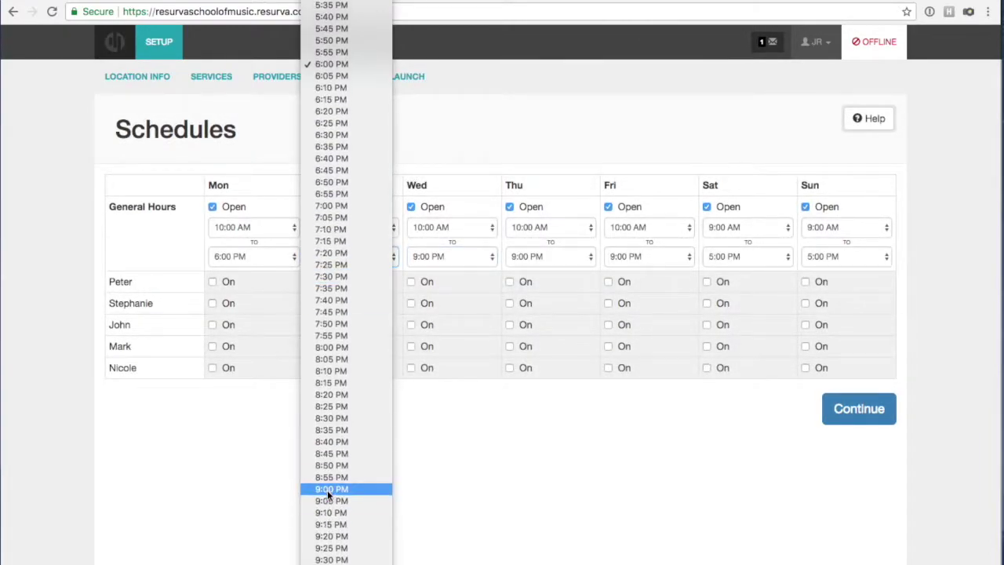
left_click(330, 488)
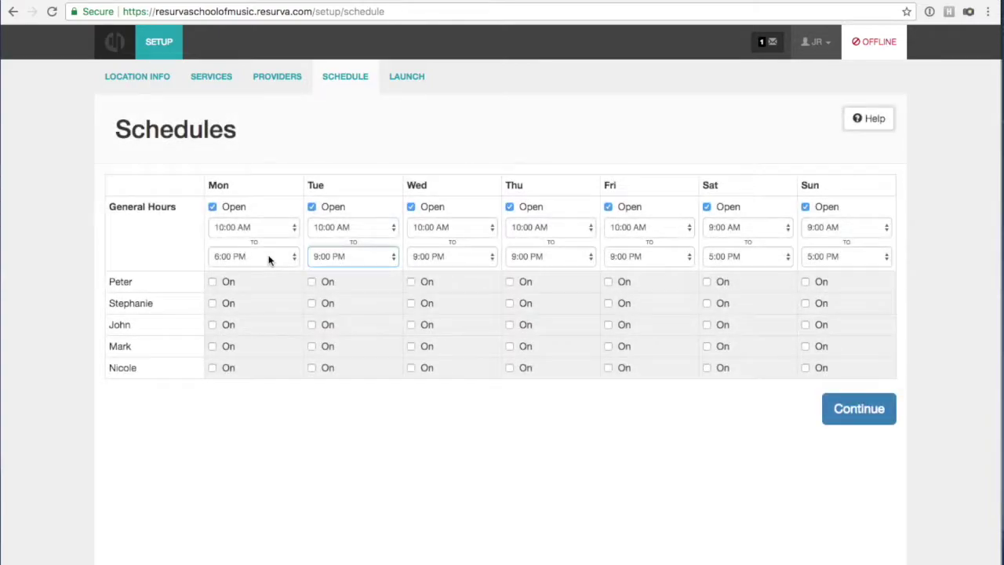
left_click(268, 259)
scroll(273, 284, "down", 5)
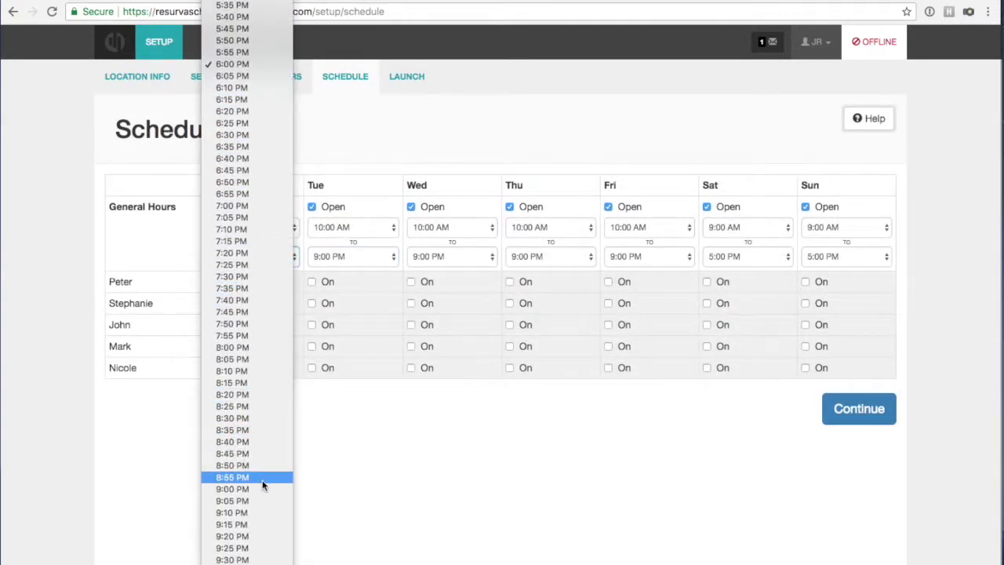
left_click(255, 486)
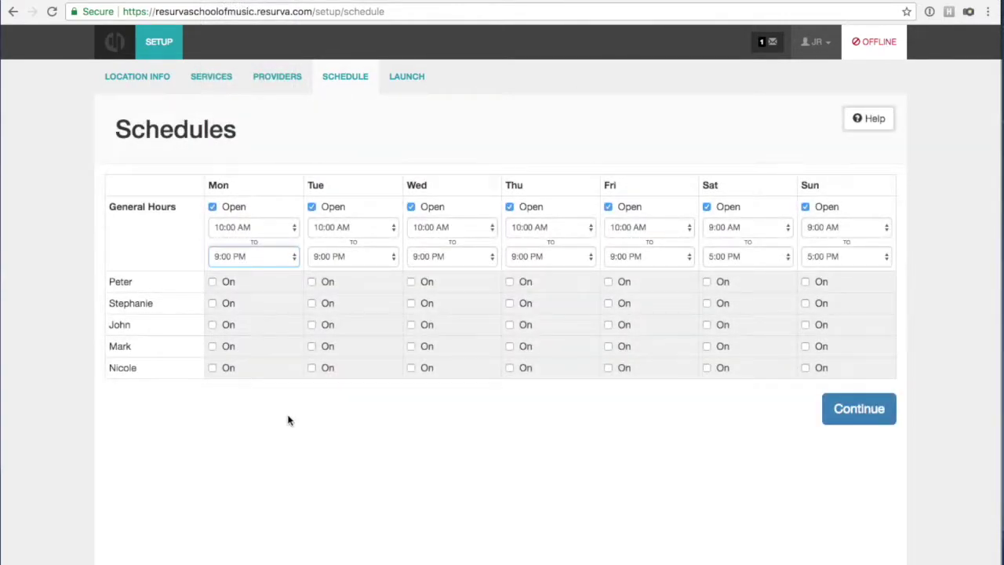
Switch all five teachers on for Monday, Tuesday and Wednesday.
left_click(213, 283)
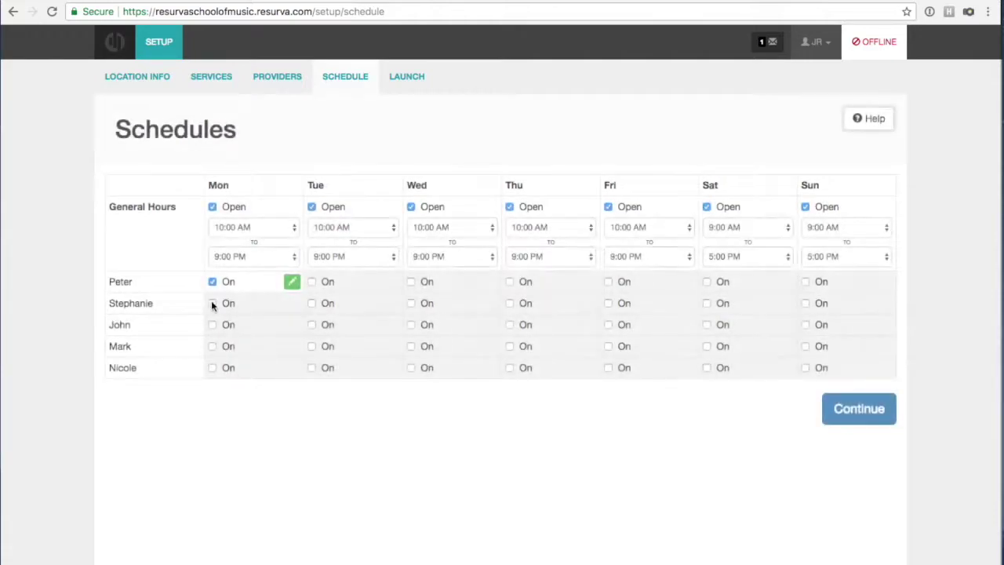
left_click(213, 303)
left_click(213, 325)
left_click(212, 346)
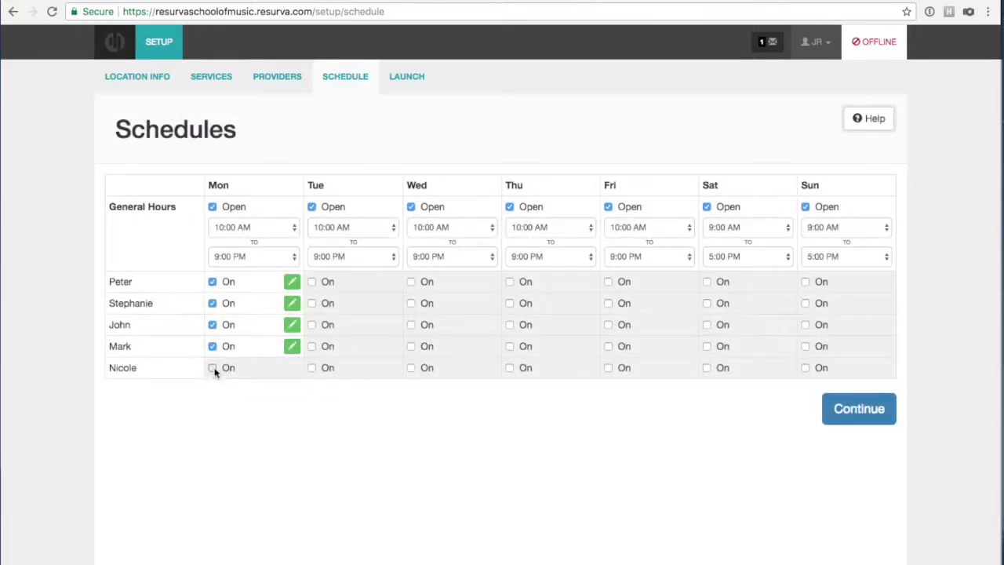
left_click(213, 368)
left_click(311, 367)
left_click(311, 346)
left_click(311, 324)
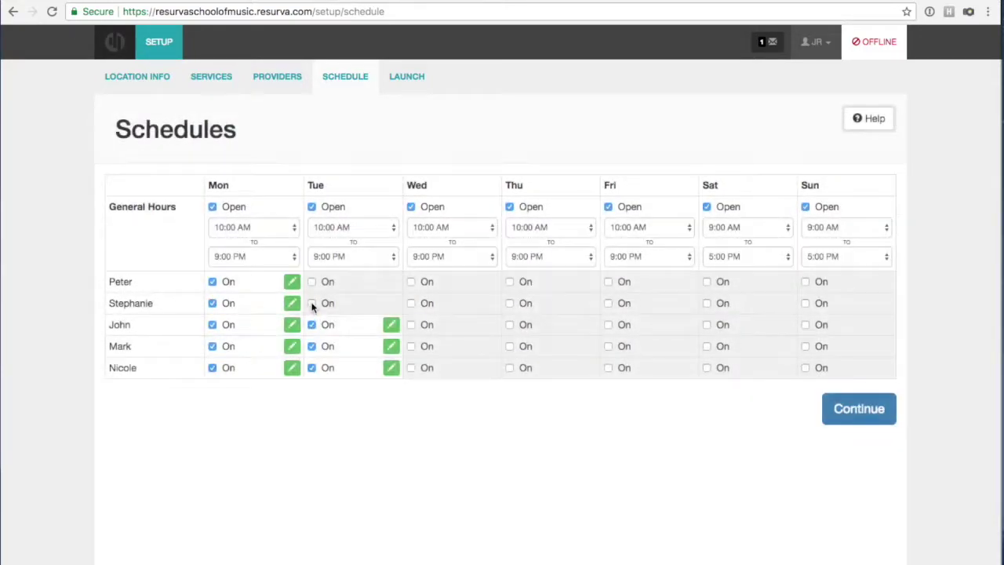
left_click(311, 304)
left_click(311, 282)
left_click(414, 283)
left_click(411, 304)
left_click(412, 325)
left_click(410, 346)
left_click(411, 368)
Switch all five teachers on for Thursday through Sunday.
left_click(510, 368)
left_click(508, 347)
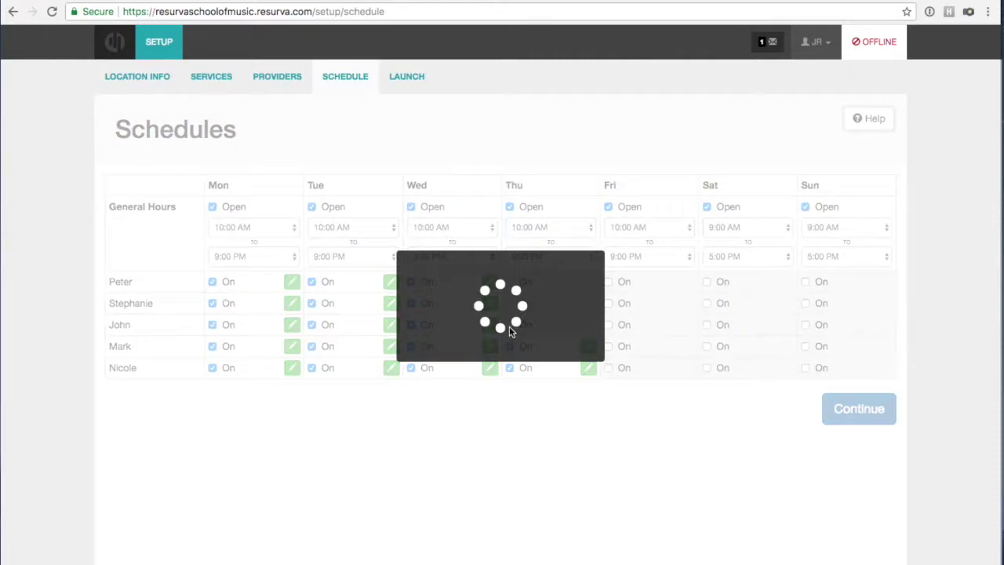
left_click(509, 326)
left_click(510, 304)
left_click(510, 283)
left_click(607, 282)
left_click(609, 304)
left_click(609, 324)
left_click(608, 346)
left_click(609, 368)
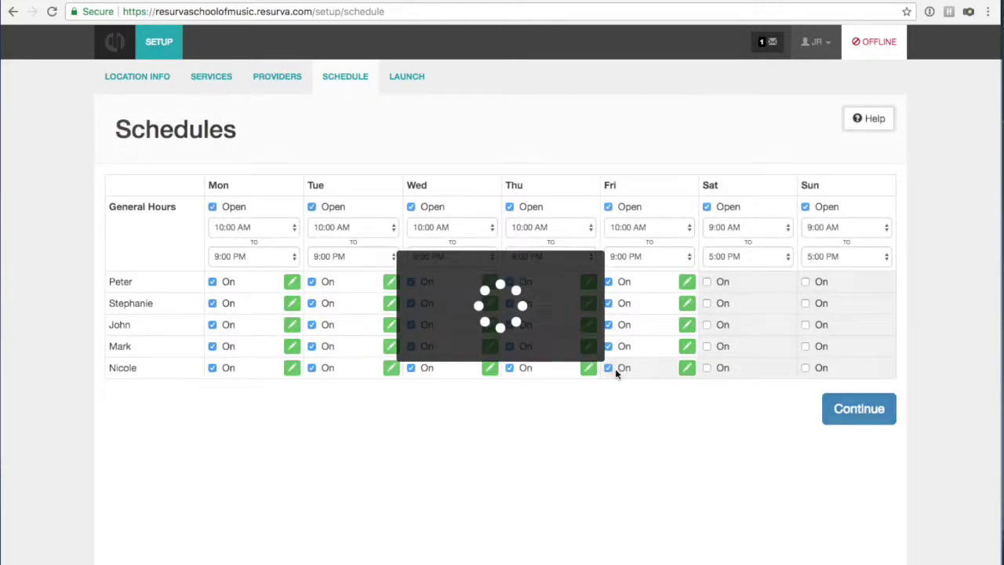
left_click(707, 367)
left_click(707, 346)
left_click(706, 325)
left_click(707, 303)
left_click(707, 281)
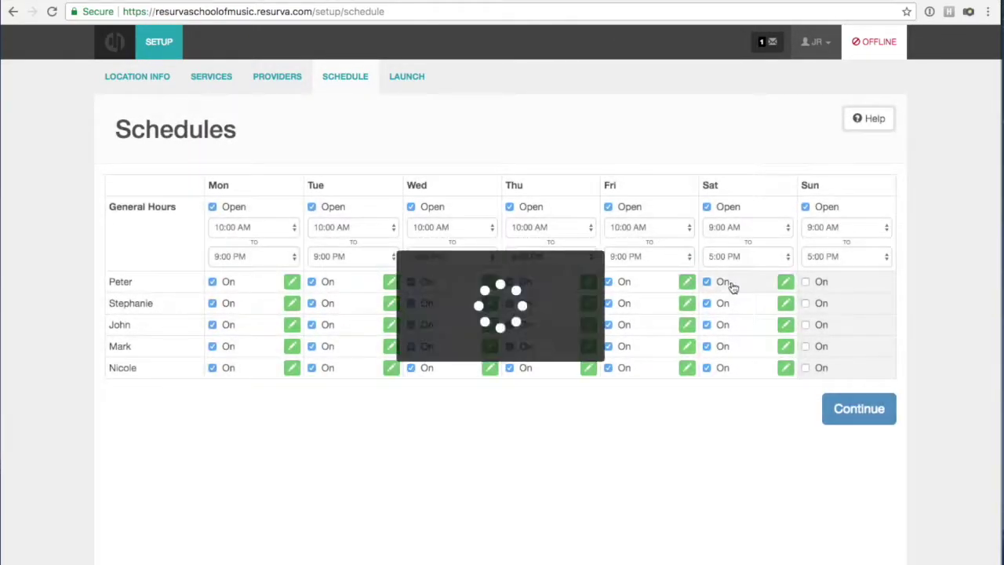
left_click(804, 282)
left_click(804, 303)
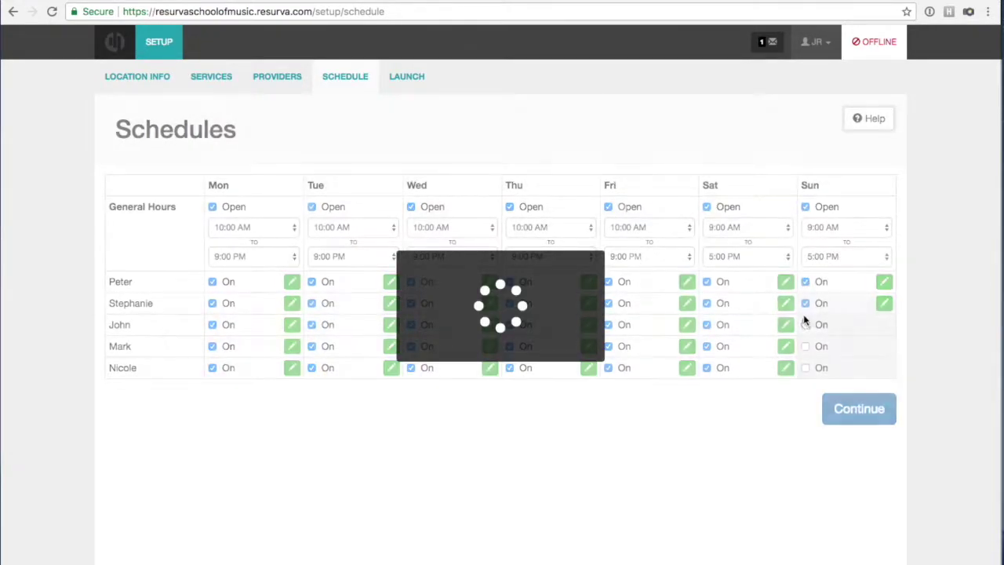
left_click(804, 324)
left_click(804, 346)
left_click(804, 368)
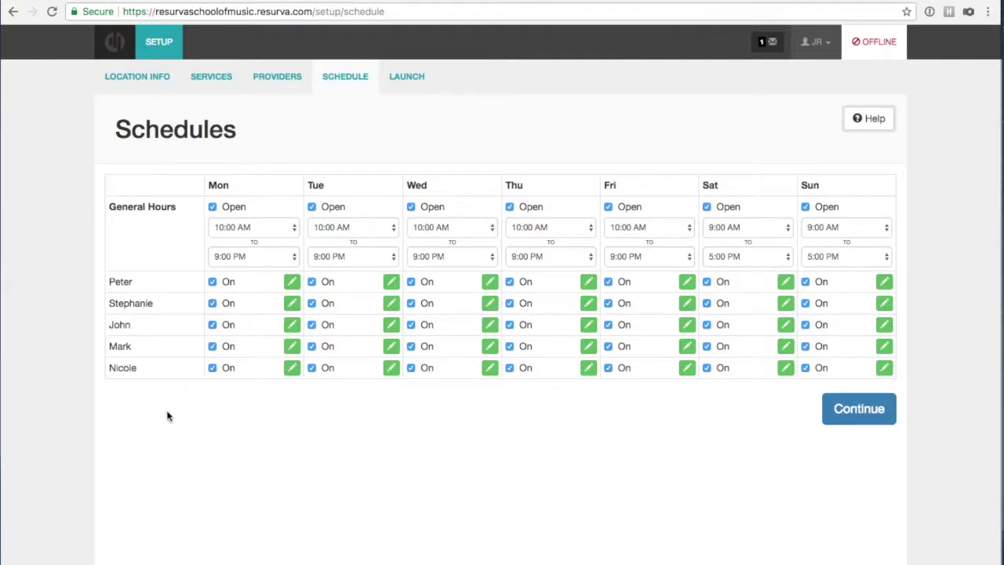
left_click(291, 284)
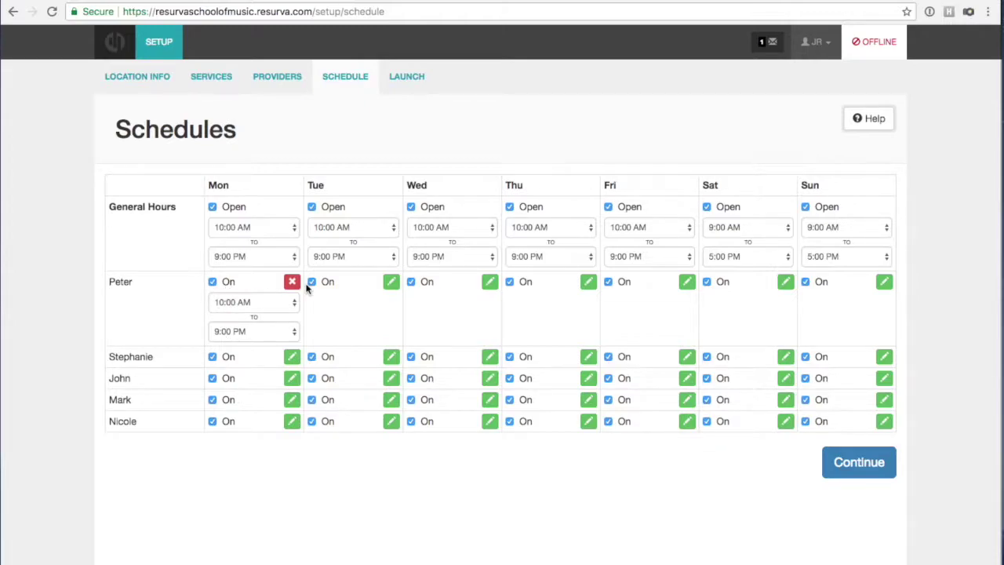
Change the first teacher's Monday end time to a custom time.
left_click(251, 331)
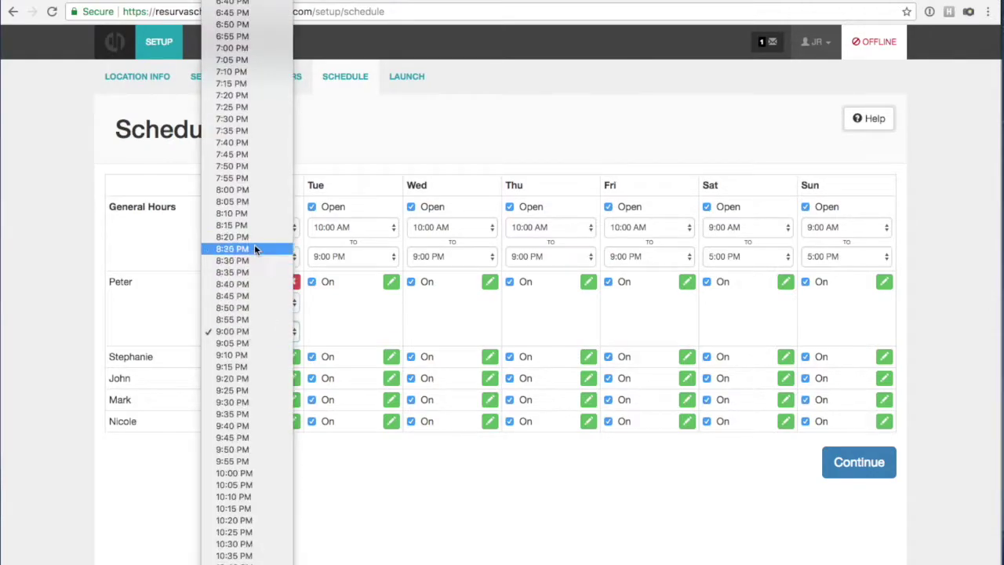
scroll(252, 154, "up", 3)
scroll(252, 154, "up", 3)
left_click(258, 140)
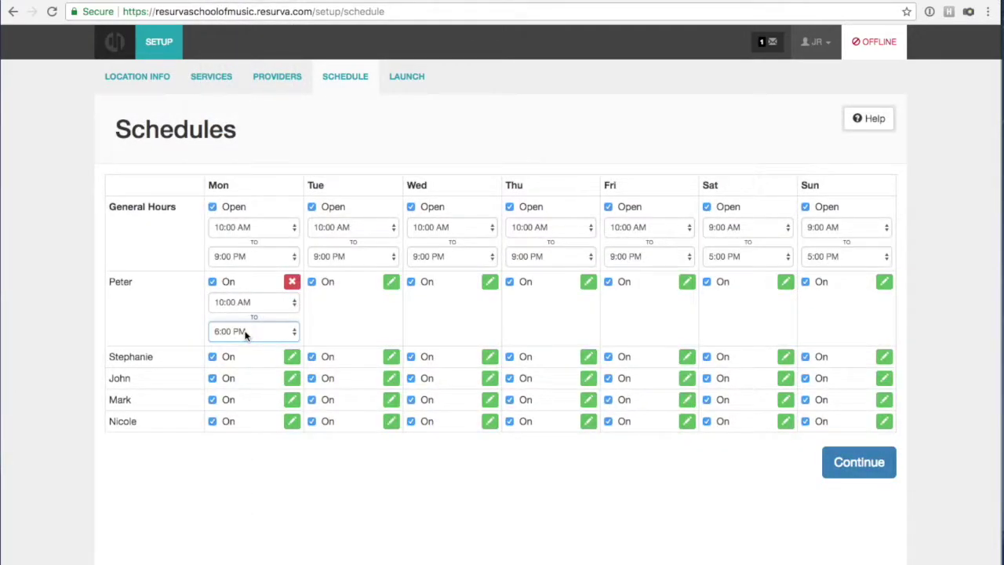
left_click(244, 332)
scroll(245, 333, "down", 5)
left_click(242, 493)
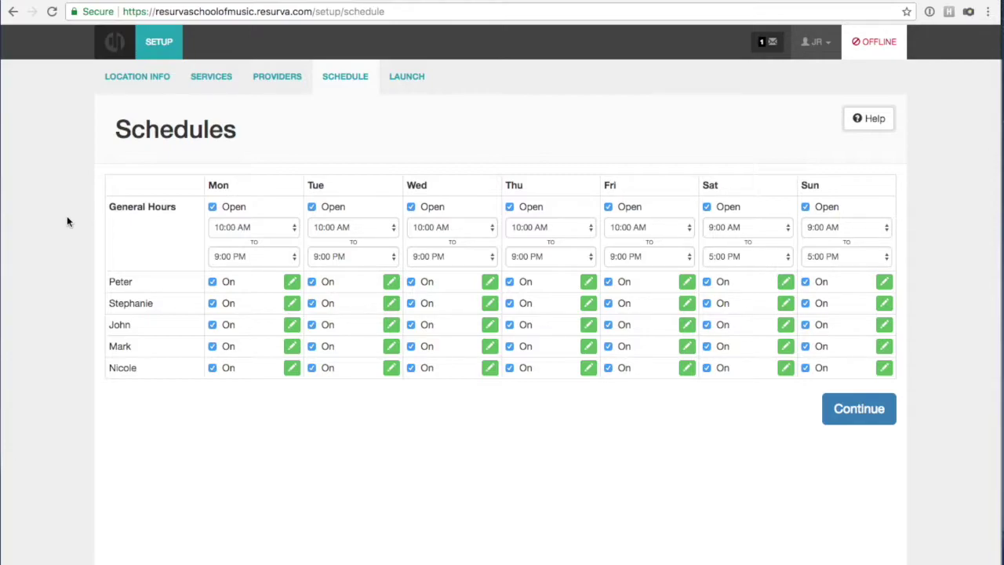
Finish the schedule step and take the booking site online.
left_click(875, 421)
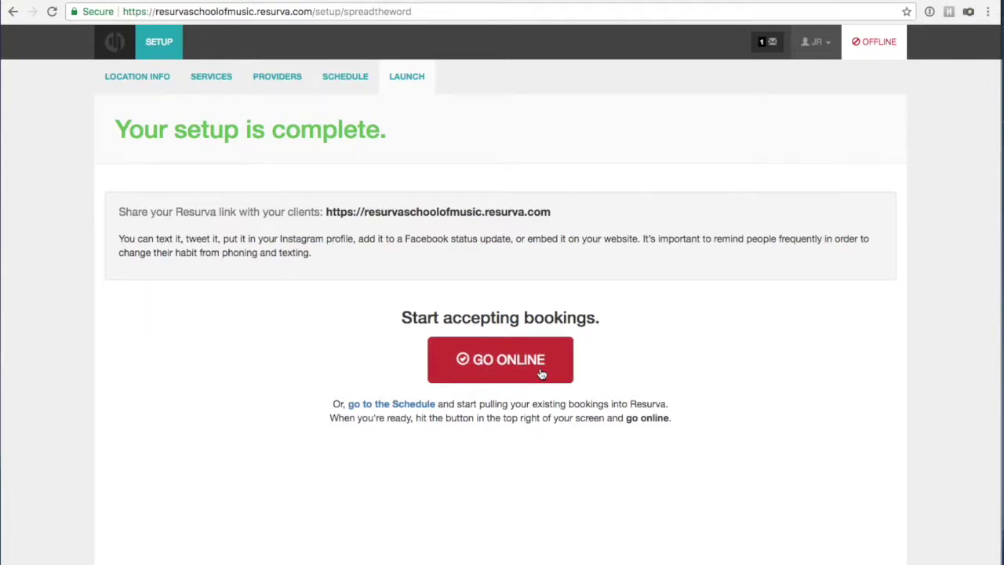
left_click(540, 369)
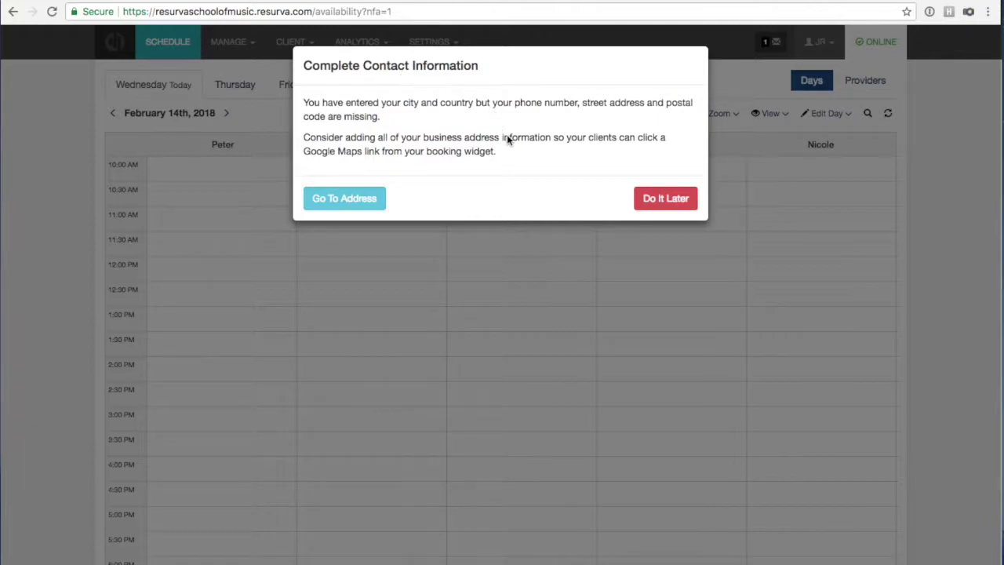
left_click(636, 198)
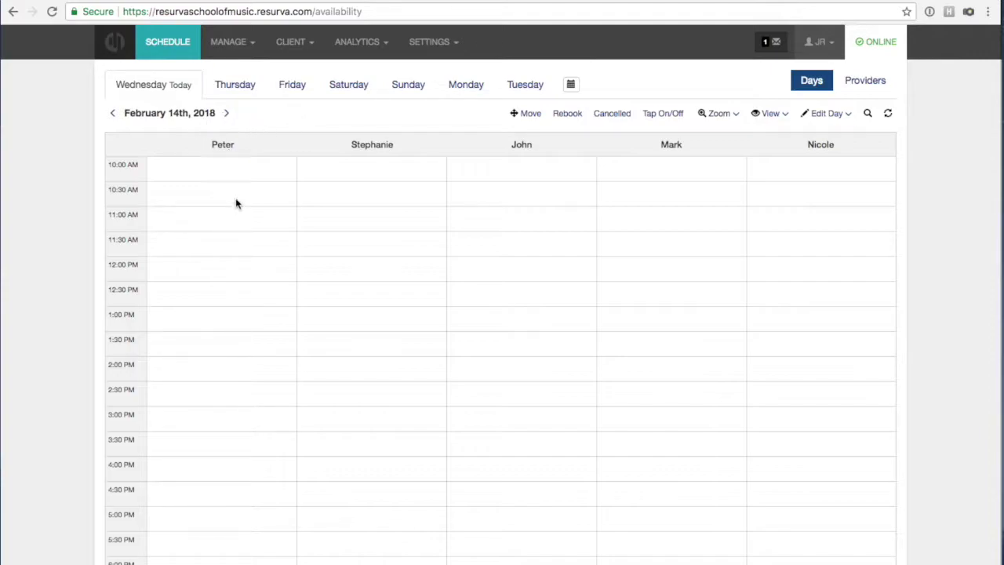
scroll(124, 249, "down", 3)
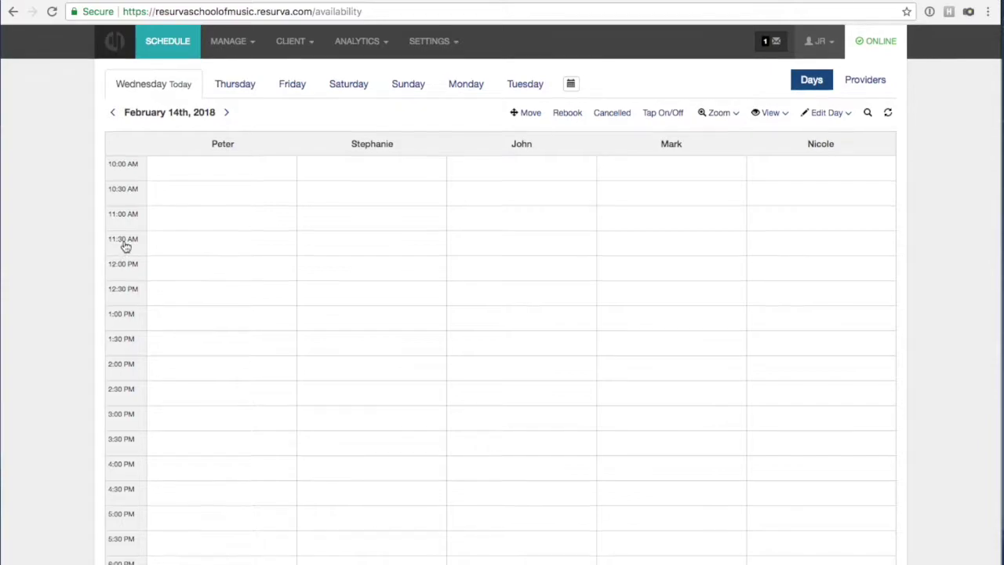
scroll(124, 250, "up", 3)
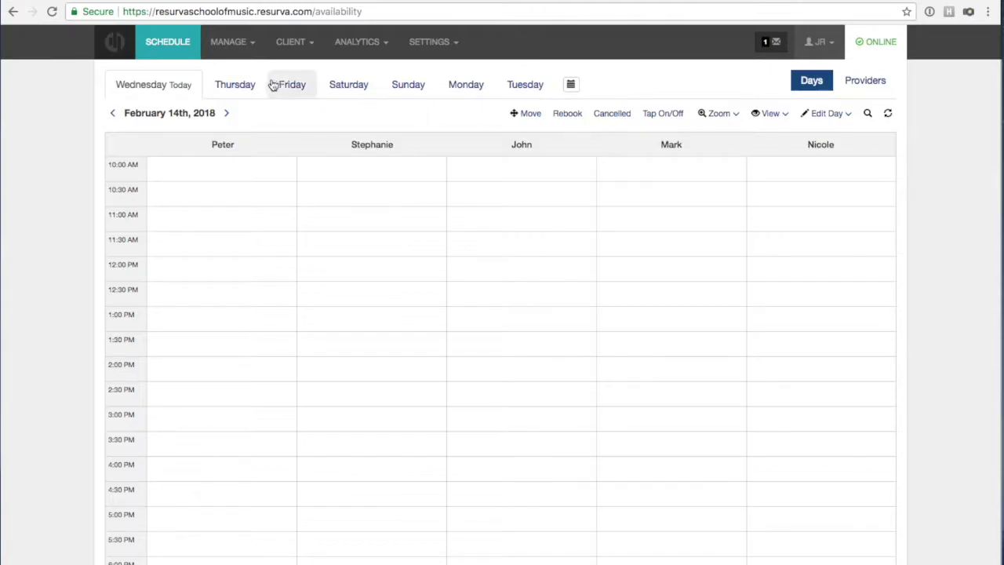
left_click(236, 86)
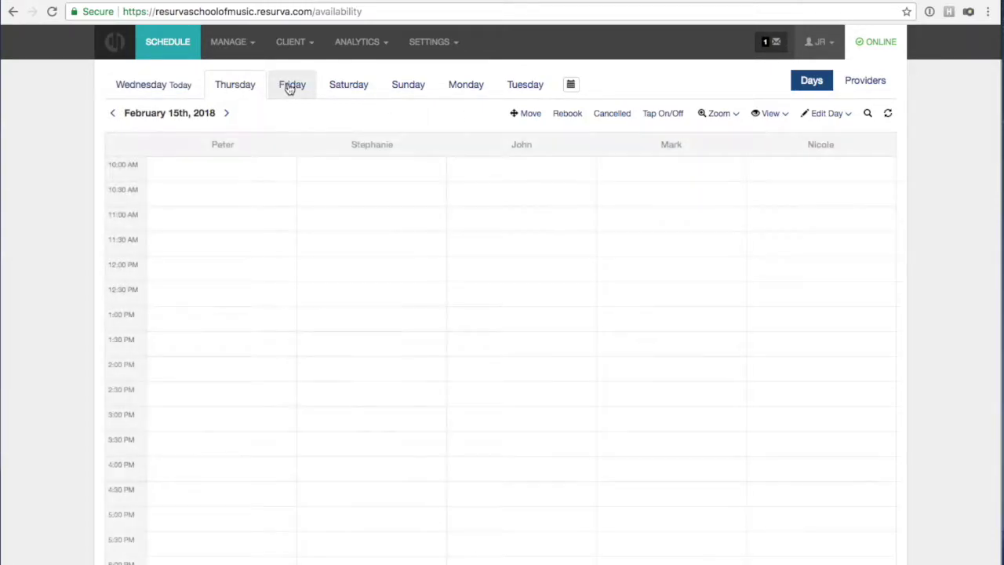
left_click(289, 87)
left_click(571, 85)
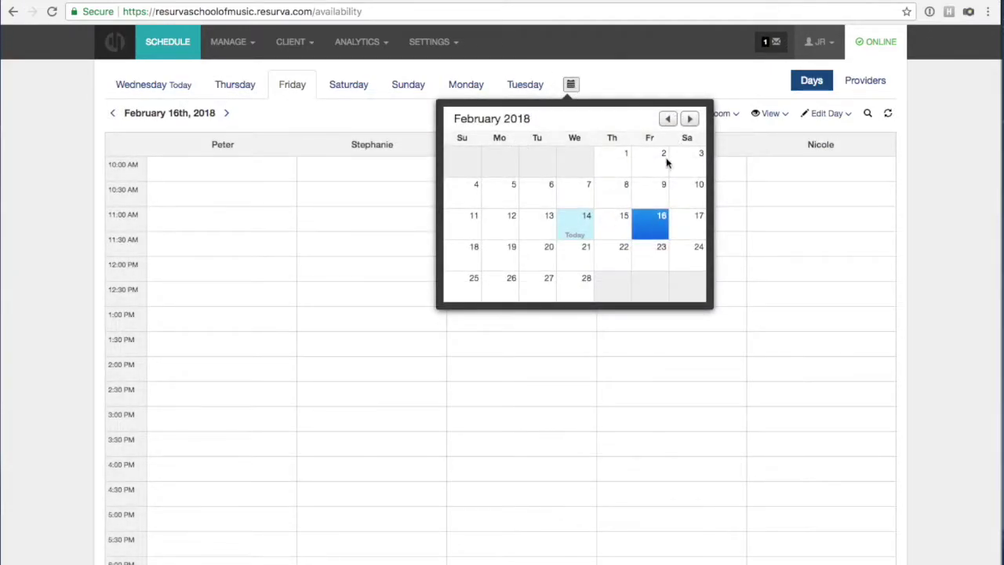
left_click(688, 118)
left_click(587, 228)
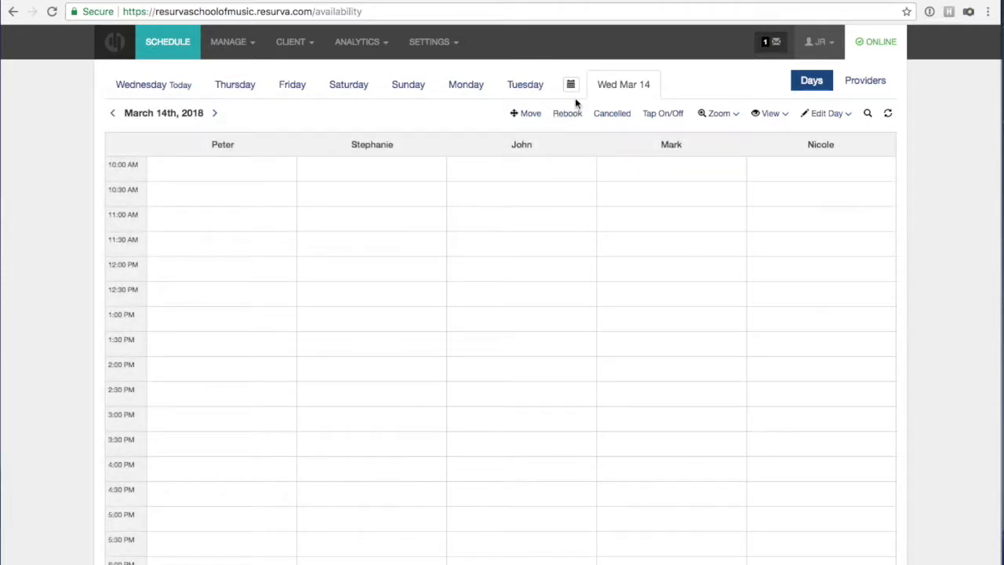
left_click(177, 86)
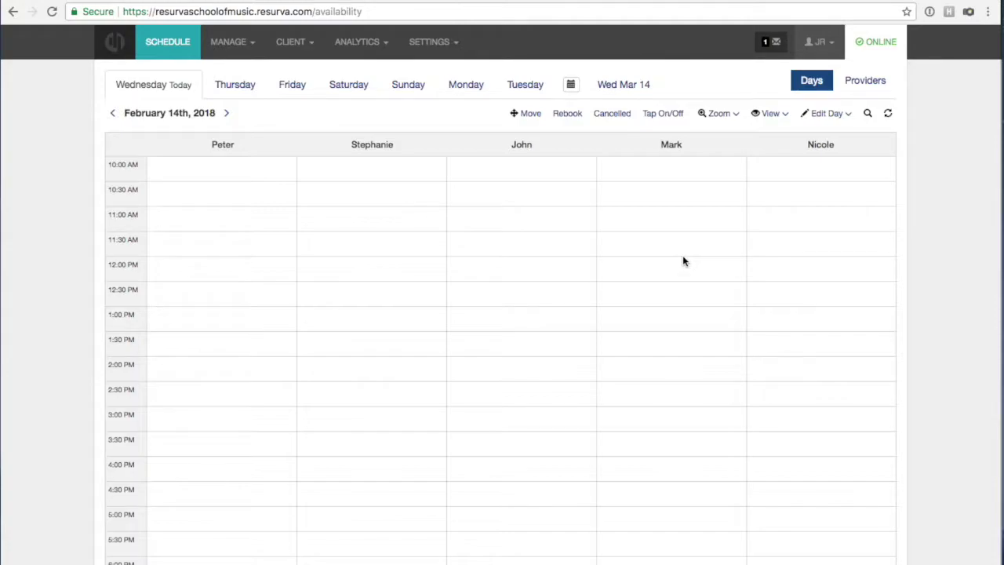
scroll(675, 208, "down", 2)
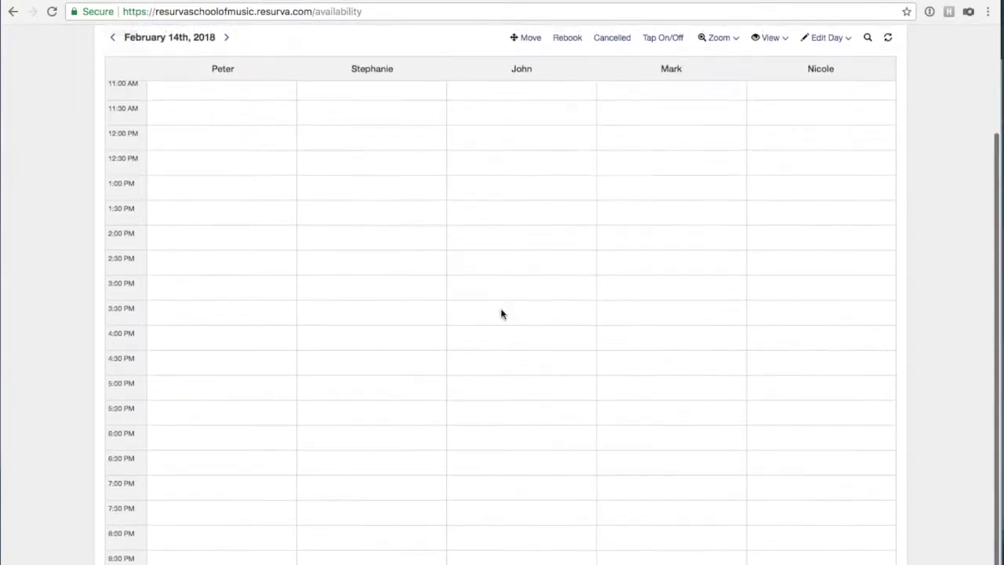
scroll(172, 500, "up", 3)
scroll(173, 495, "down", 2)
scroll(169, 493, "up", 2)
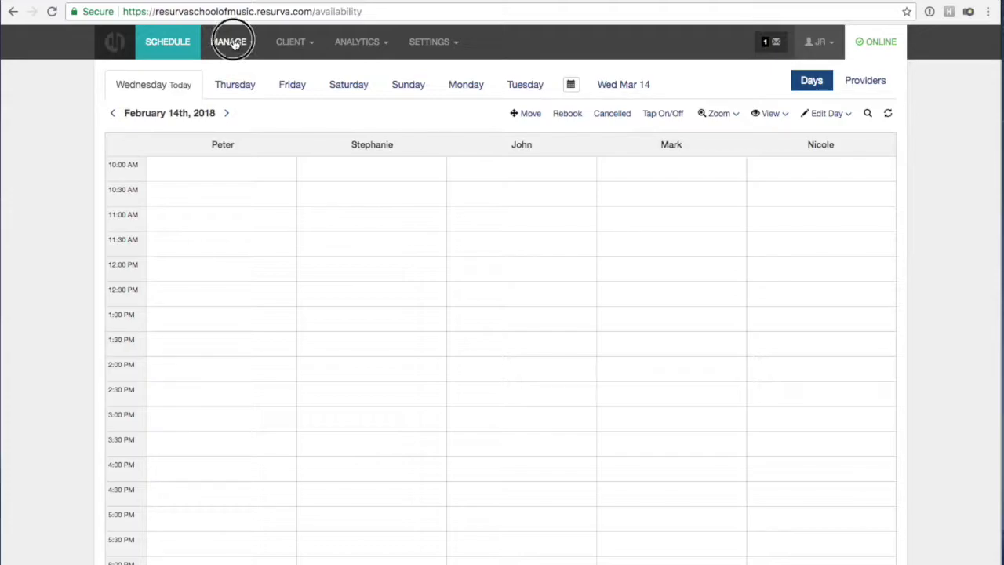
Go to Manage > Providers and open the first teacher's Settings page.
left_click(233, 44)
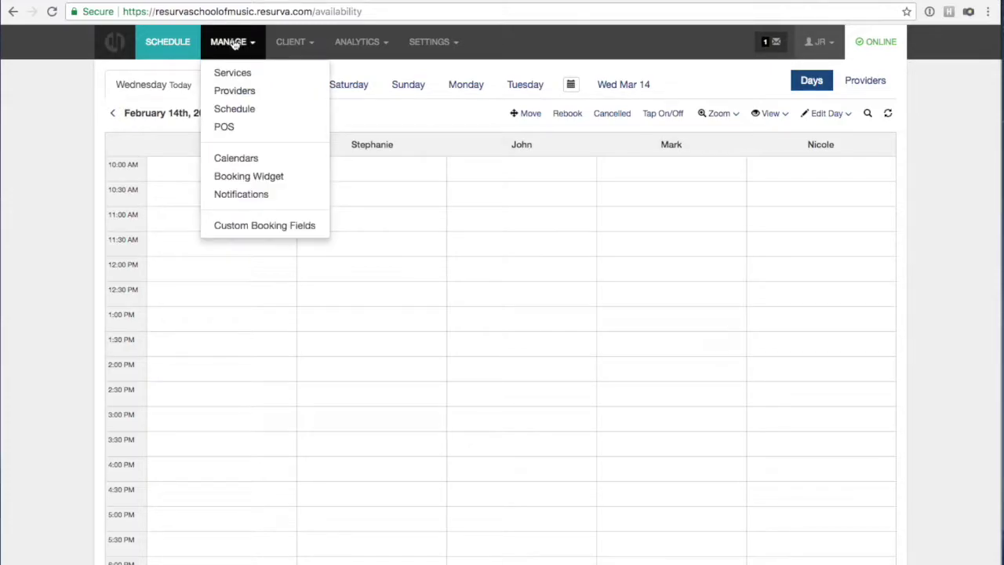
left_click(243, 92)
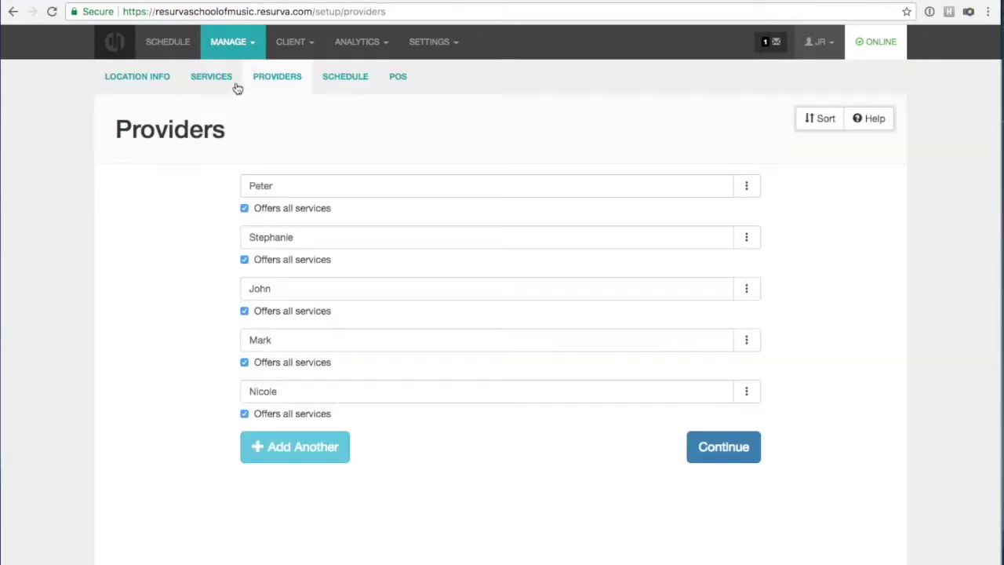
left_click(233, 44)
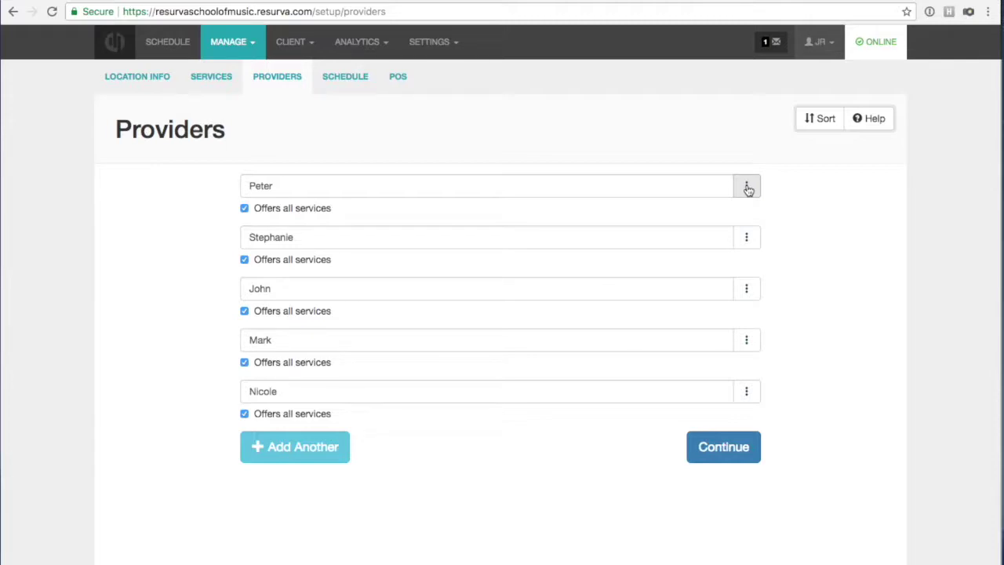
left_click(748, 188)
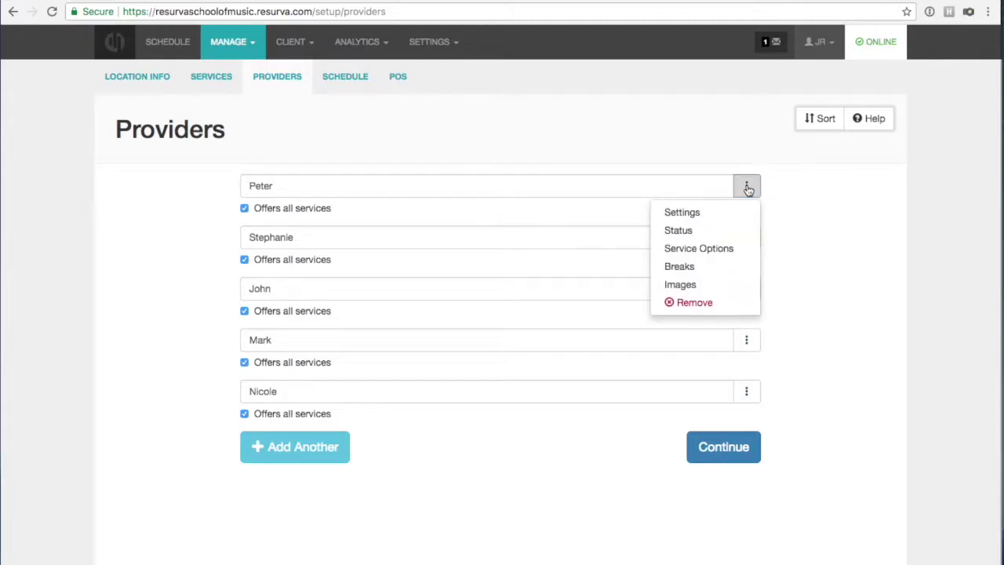
left_click(753, 188)
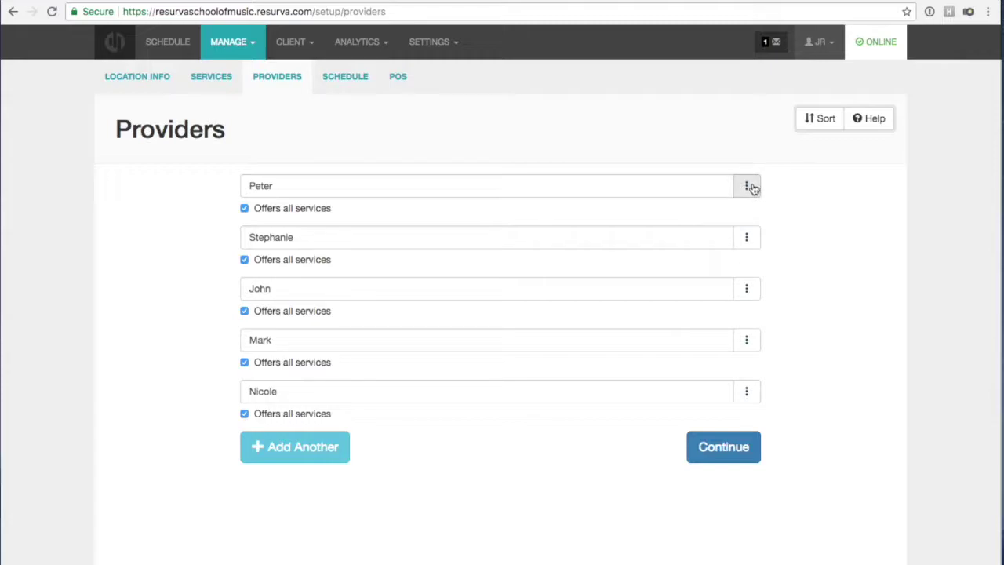
left_click(748, 187)
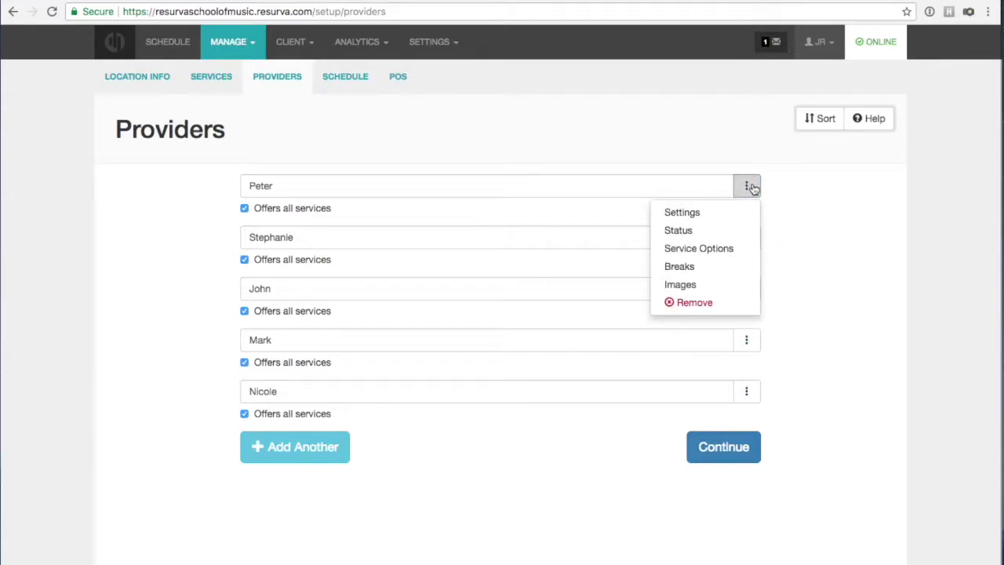
left_click(742, 211)
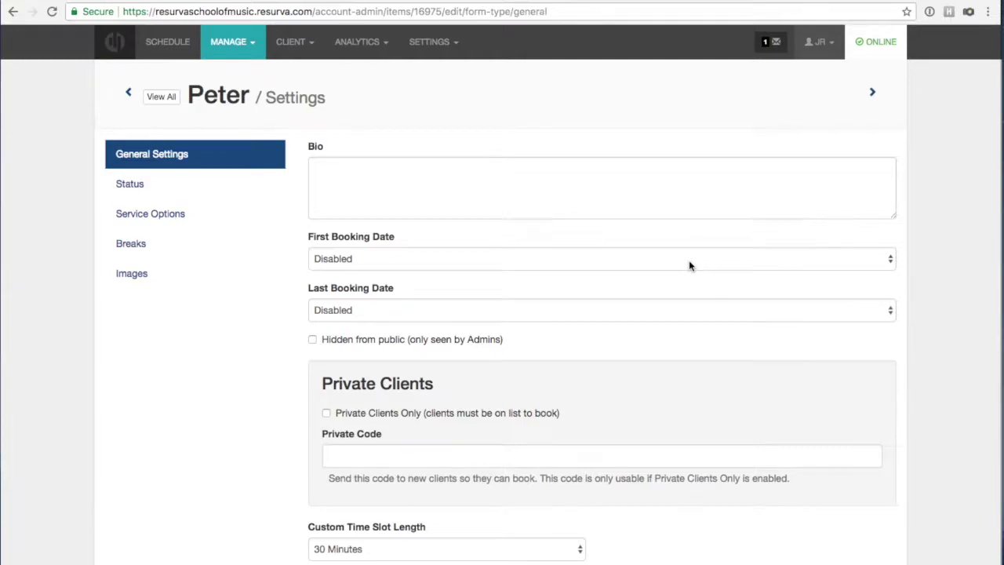
scroll(688, 260, "down", 1)
scroll(689, 260, "up", 1)
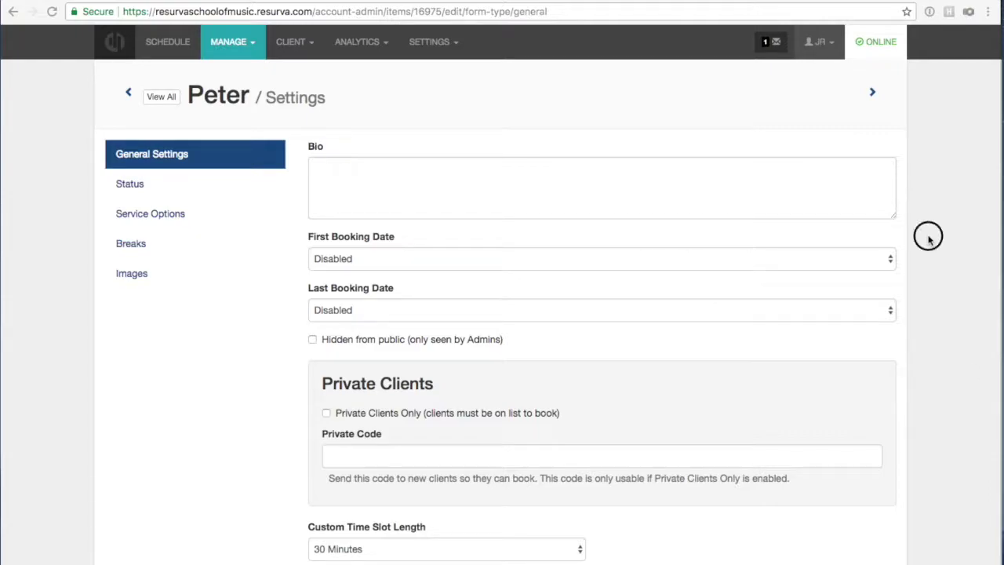
Switch to the public booking page window, reload it, and view Vocal Lessons.
left_click(349, 2)
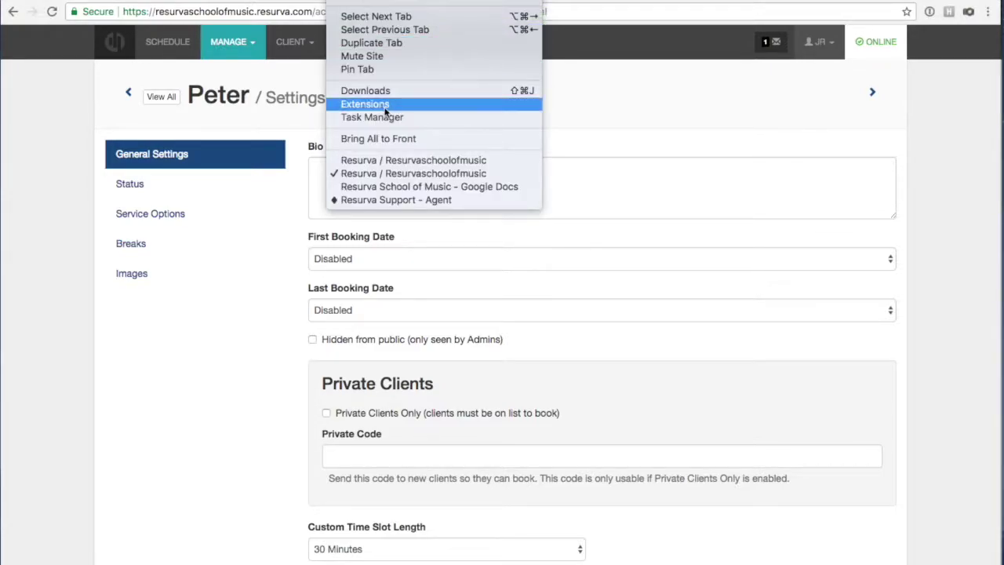
left_click(494, 160)
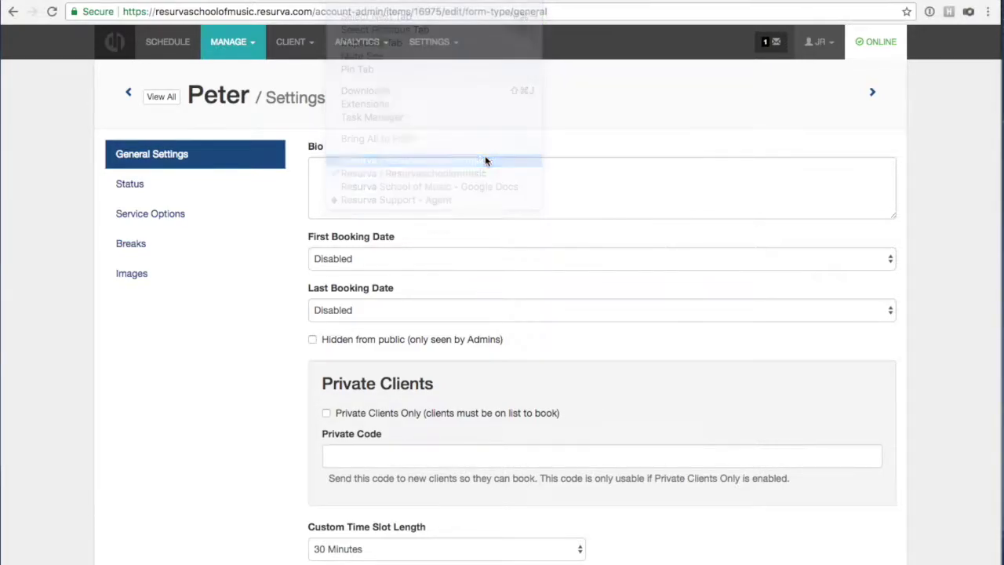
left_click(776, 122)
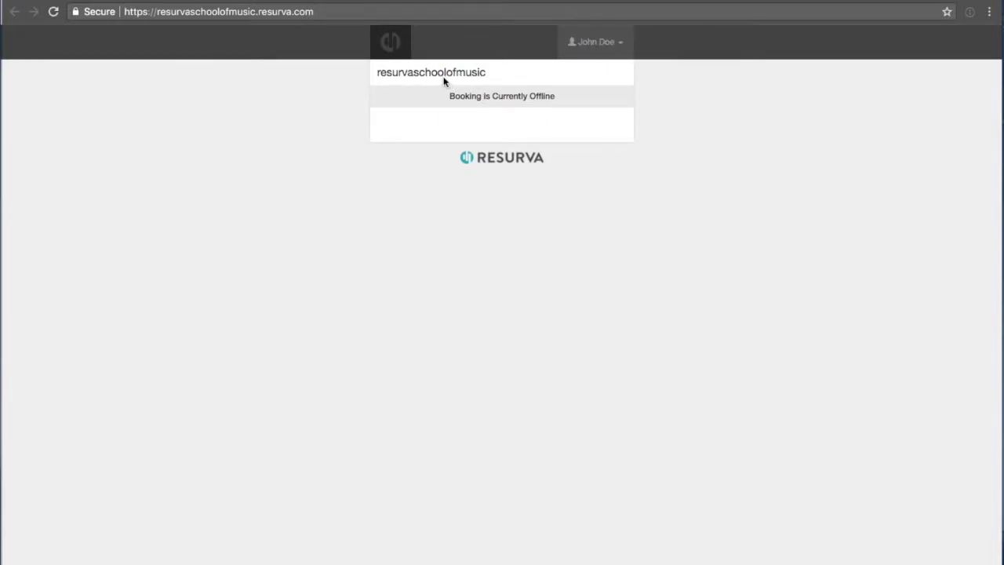
left_click(53, 13)
left_click(54, 13)
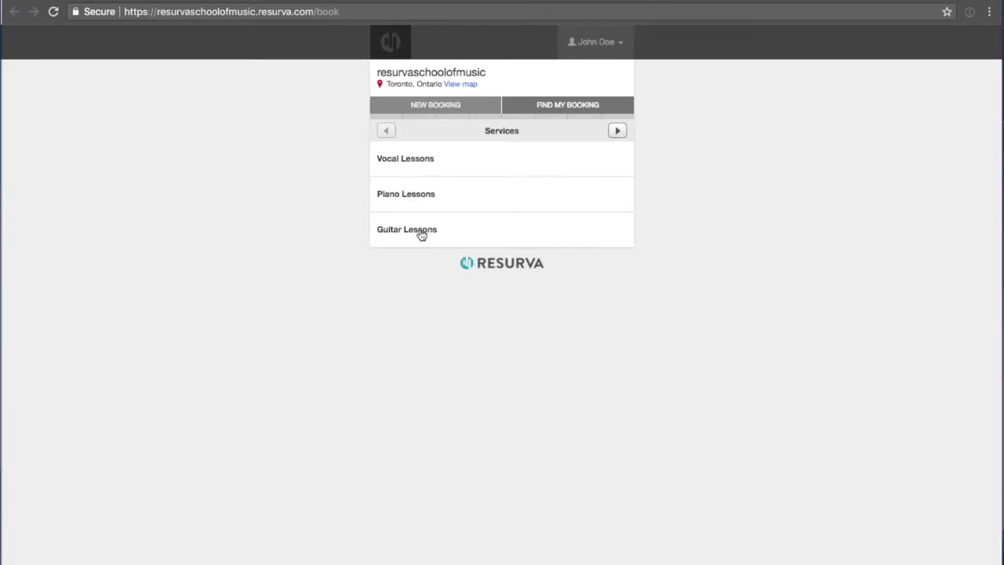
left_click(416, 162)
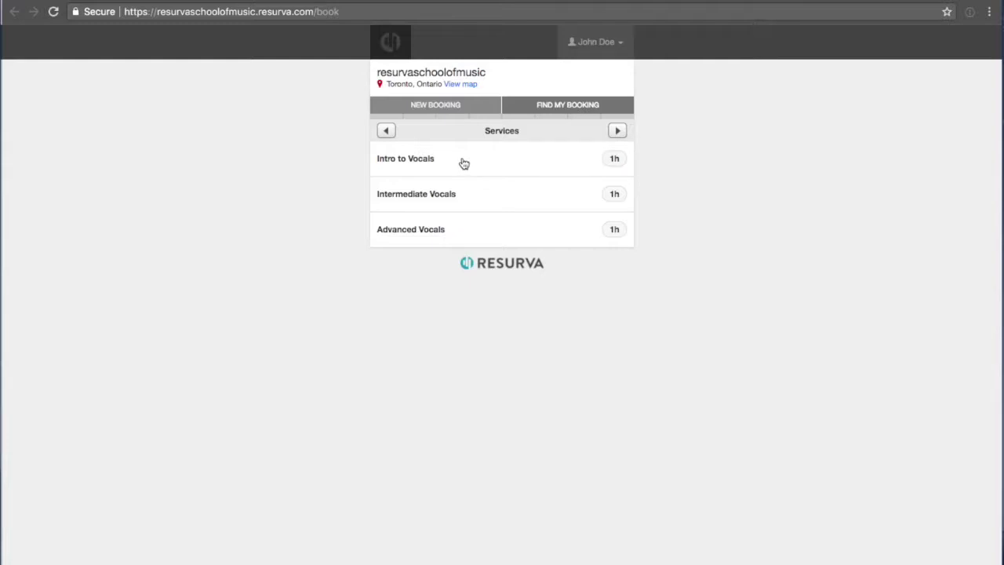
Test-book Intro to Vocals on February 16 with the first teacher, then start over.
left_click(447, 162)
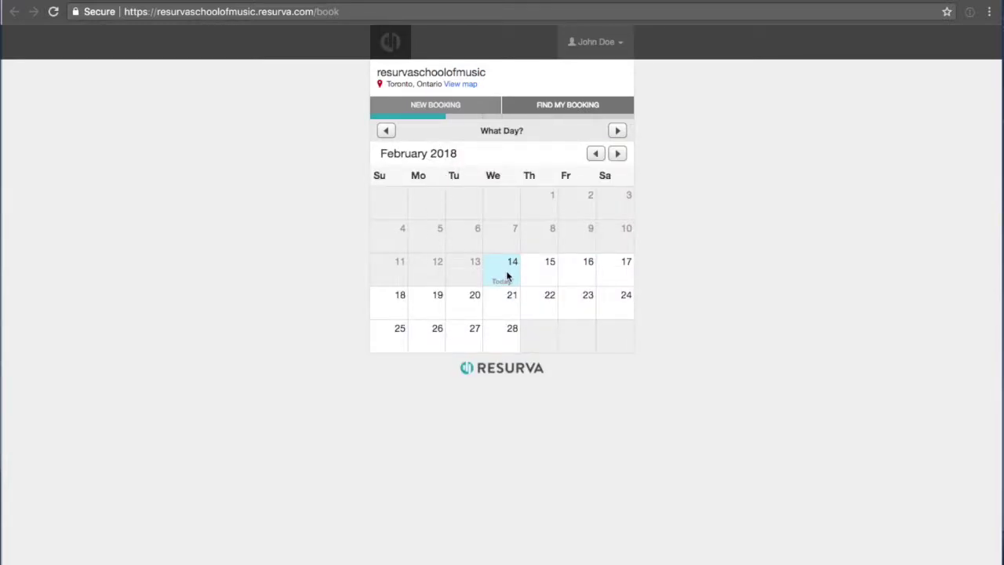
left_click(570, 268)
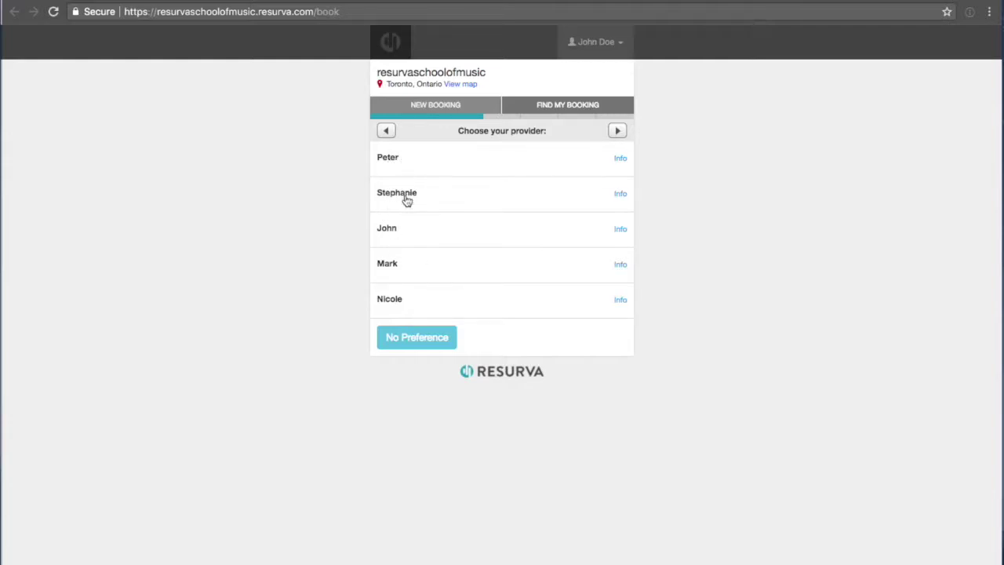
left_click(403, 161)
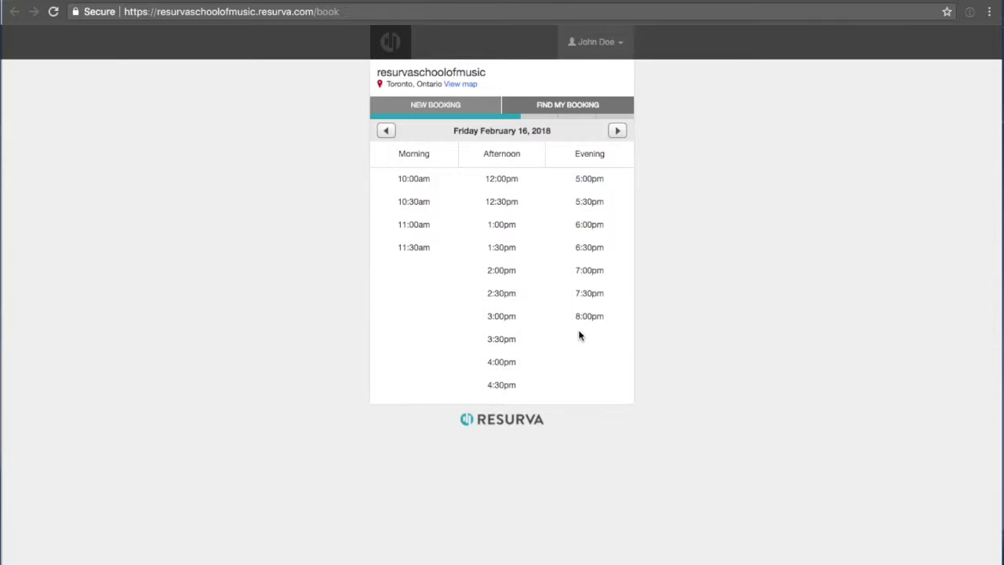
left_click(430, 110)
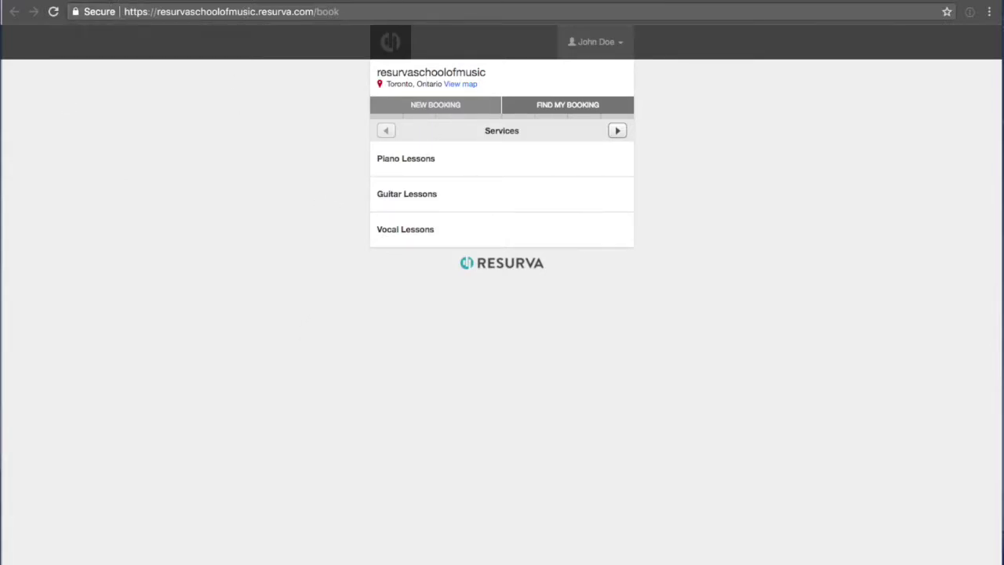
Back in the admin window, set First Booking Date to 1 Day and save.
left_click(349, 1)
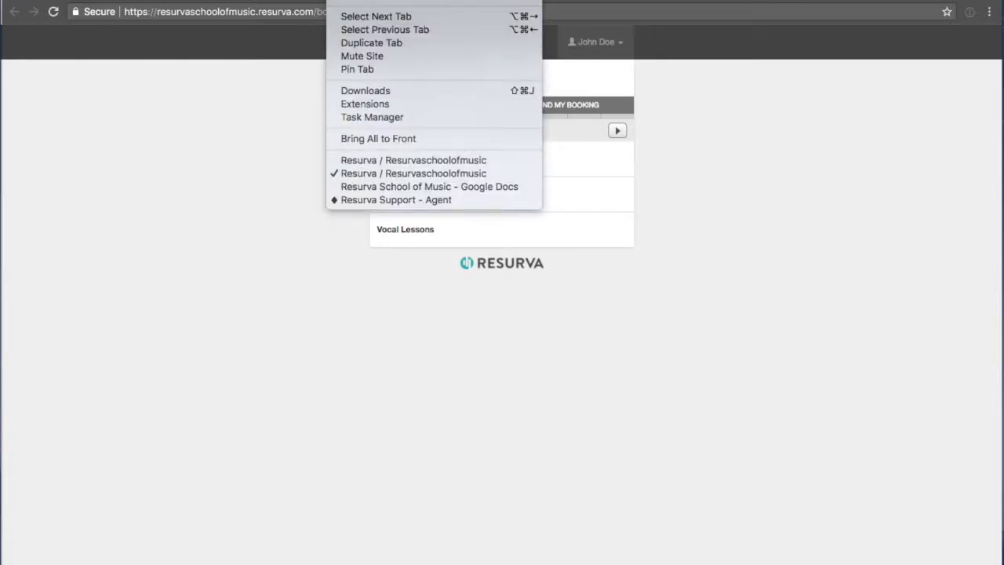
left_click(368, 159)
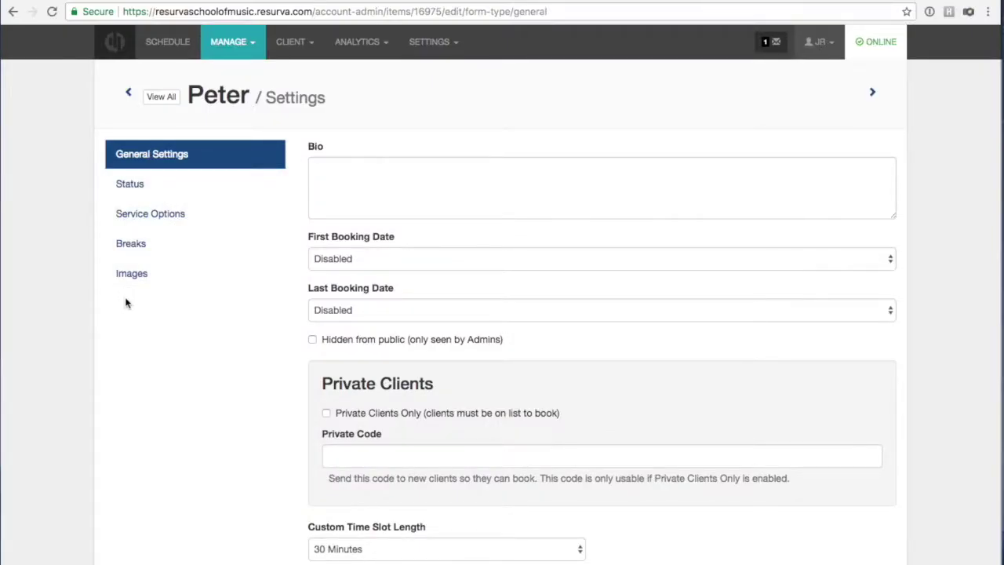
scroll(278, 291, "down", 2)
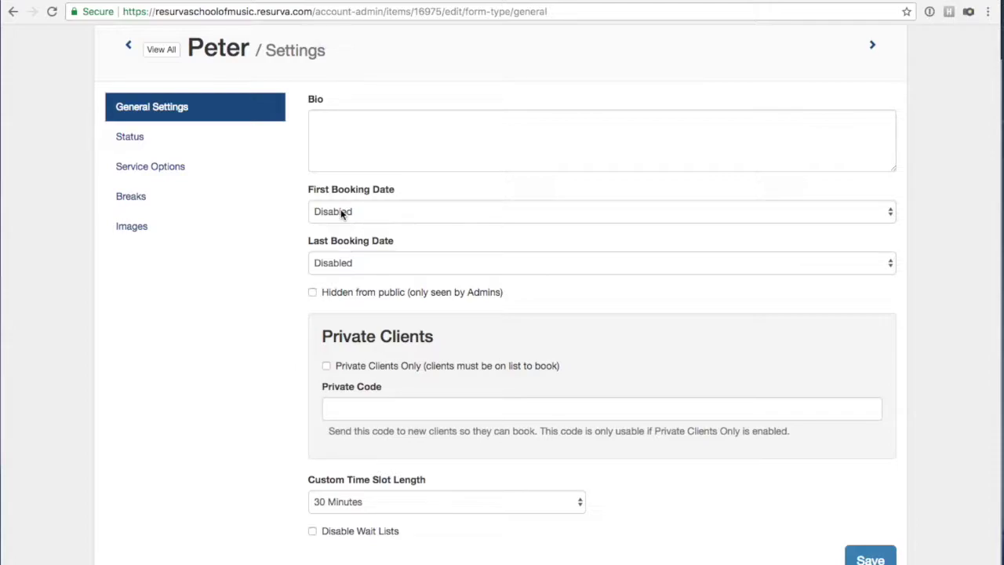
left_click(340, 209)
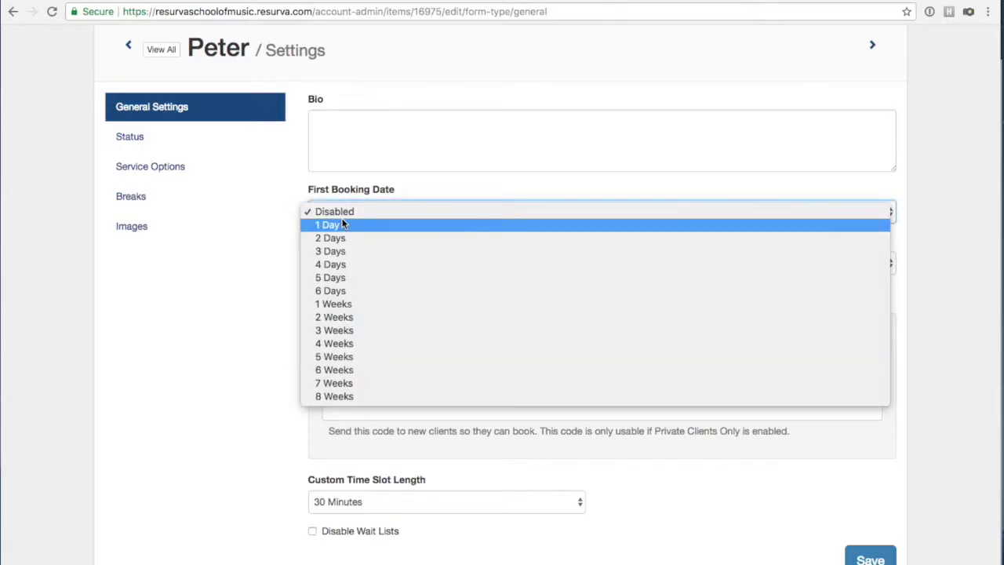
left_click(339, 214)
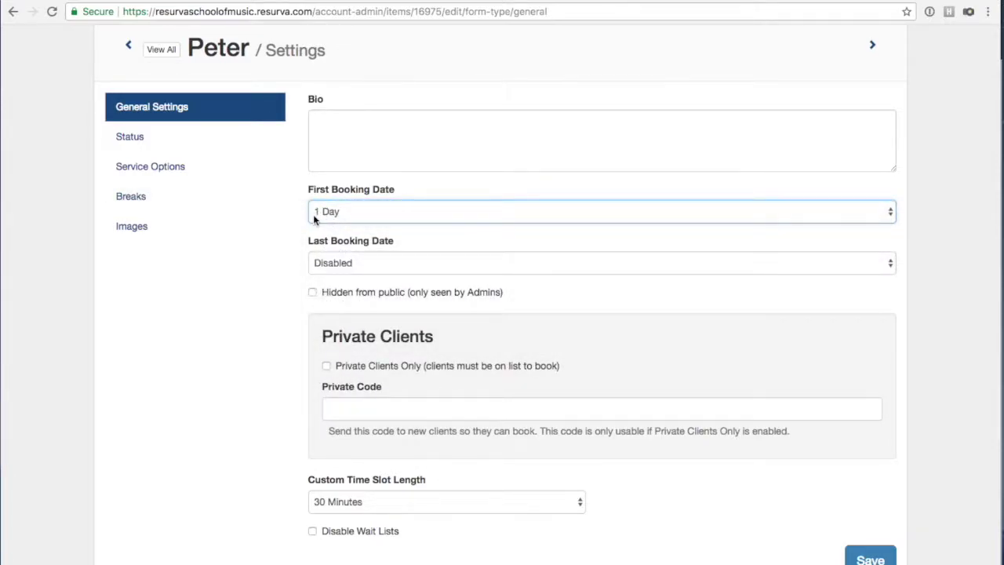
left_click(867, 557)
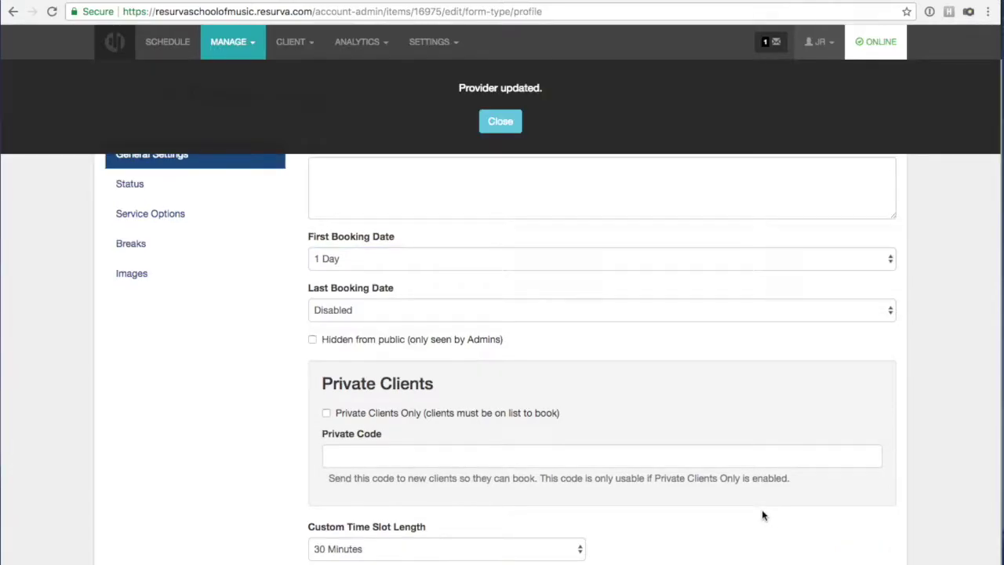
left_click(487, 128)
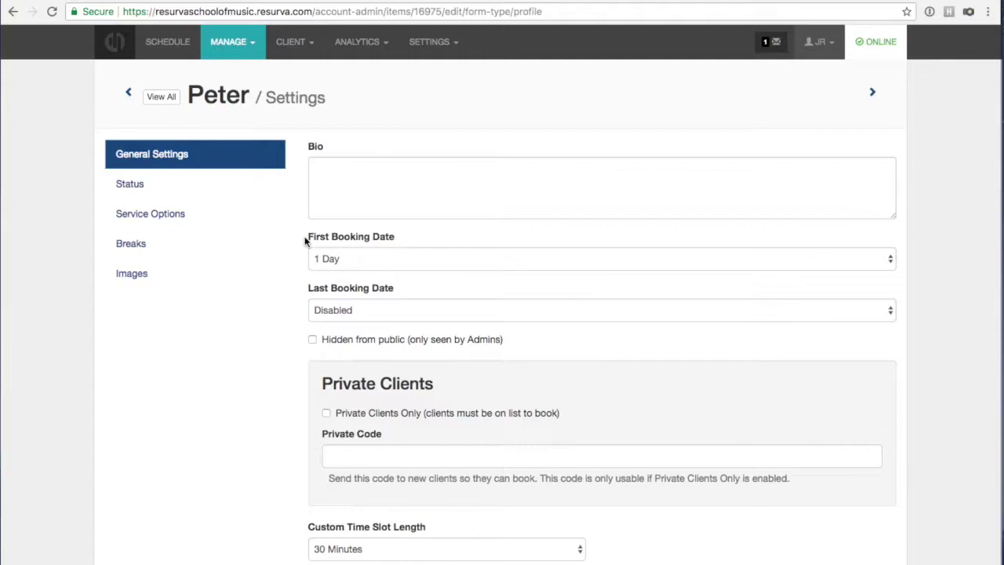
Set Peter's Last Booking Date to 4 Weeks and save his booking settings.
left_click(335, 312)
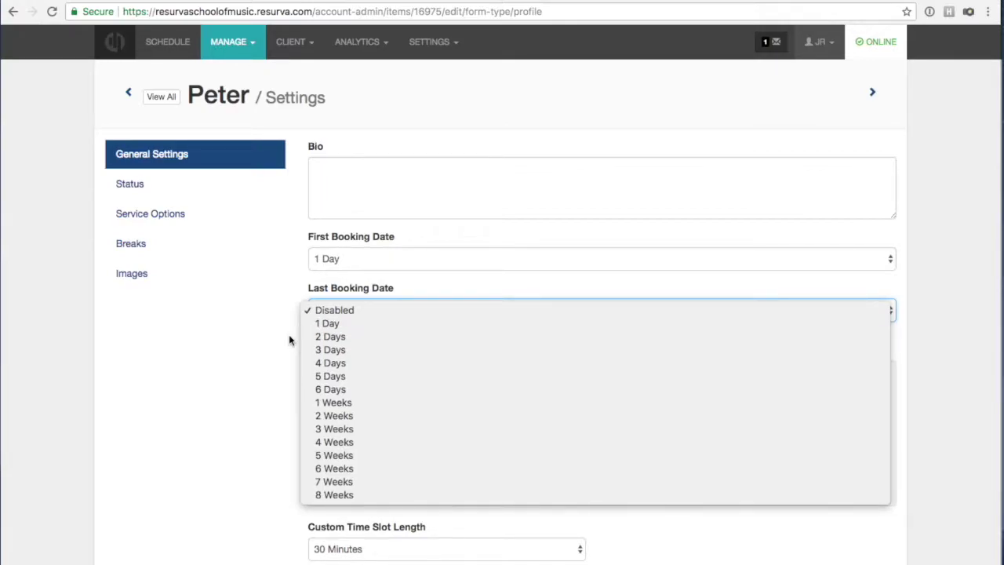
left_click(321, 442)
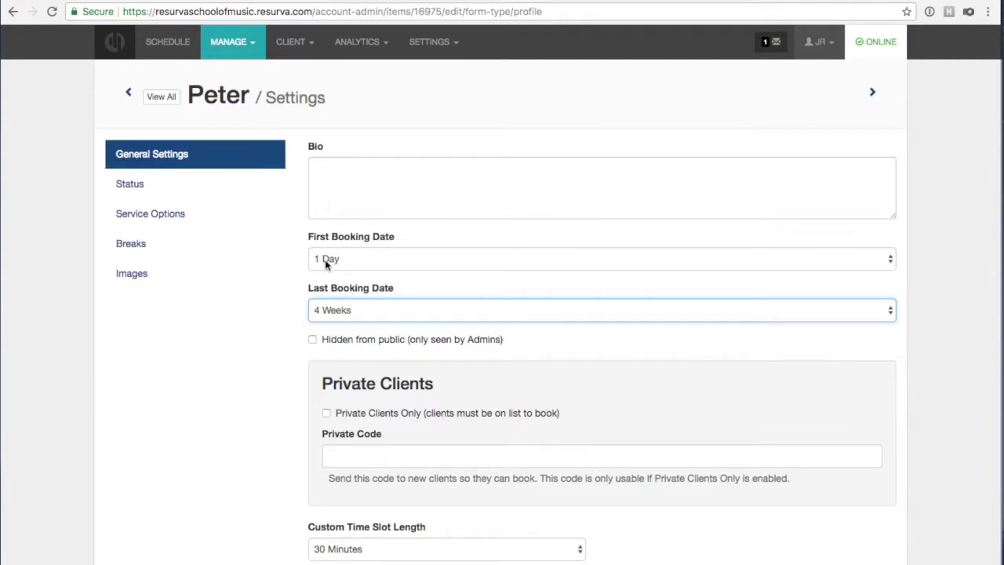
left_click(303, 306)
scroll(306, 304, "down", 1)
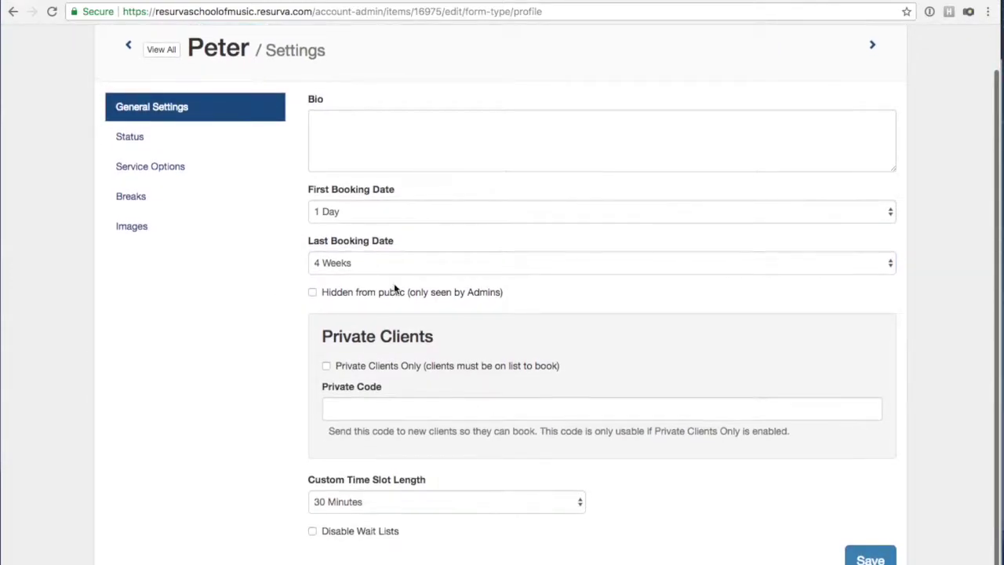
left_click(863, 559)
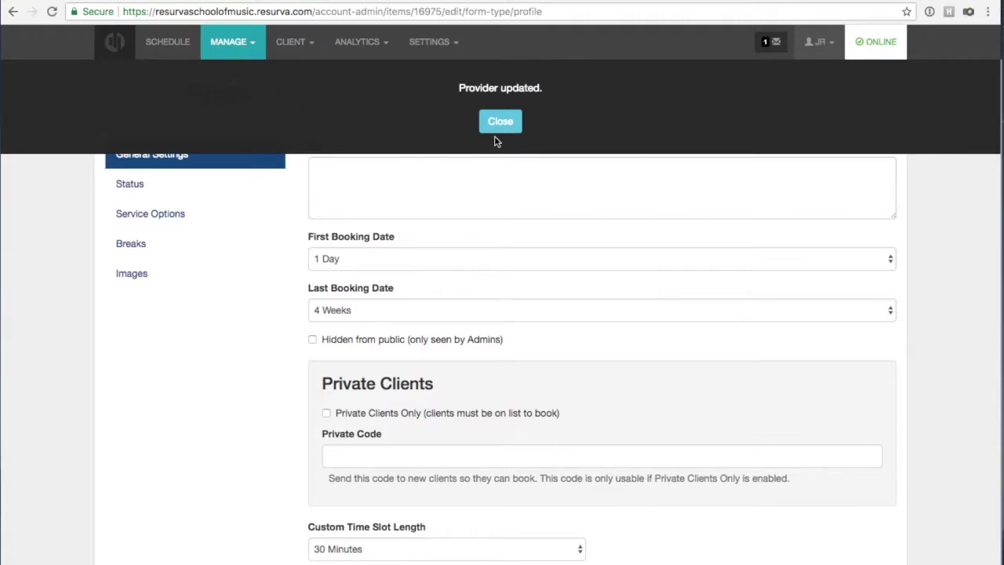
Dismiss the Provider updated notice and switch to the client booking page window.
left_click(495, 120)
left_click(349, 0)
left_click(366, 163)
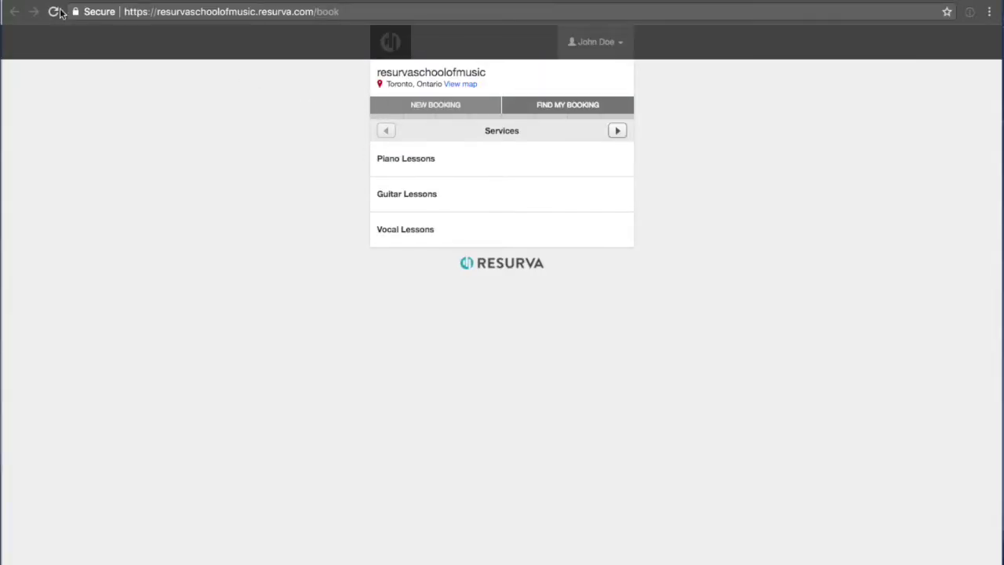
left_click(423, 102)
left_click(418, 162)
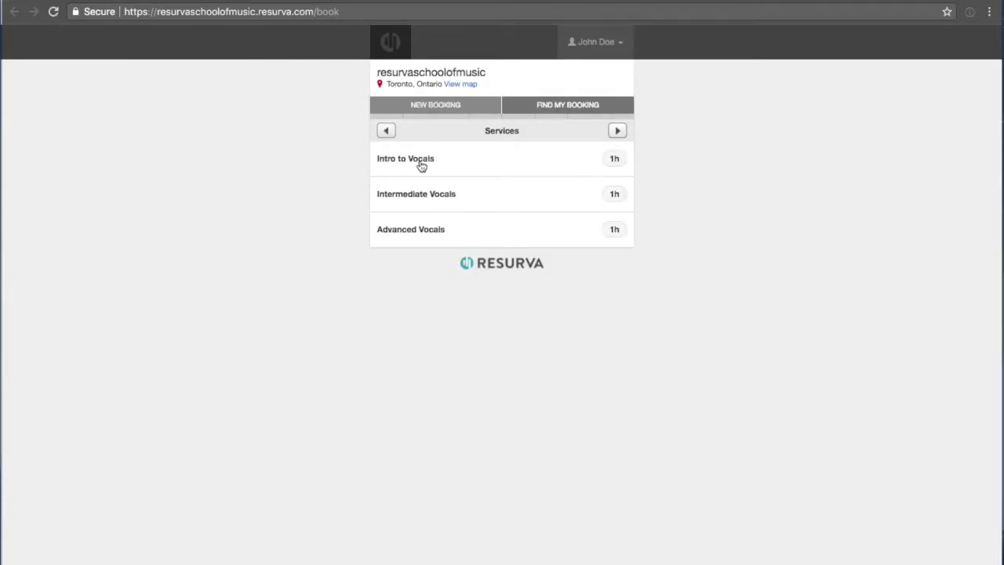
left_click(421, 164)
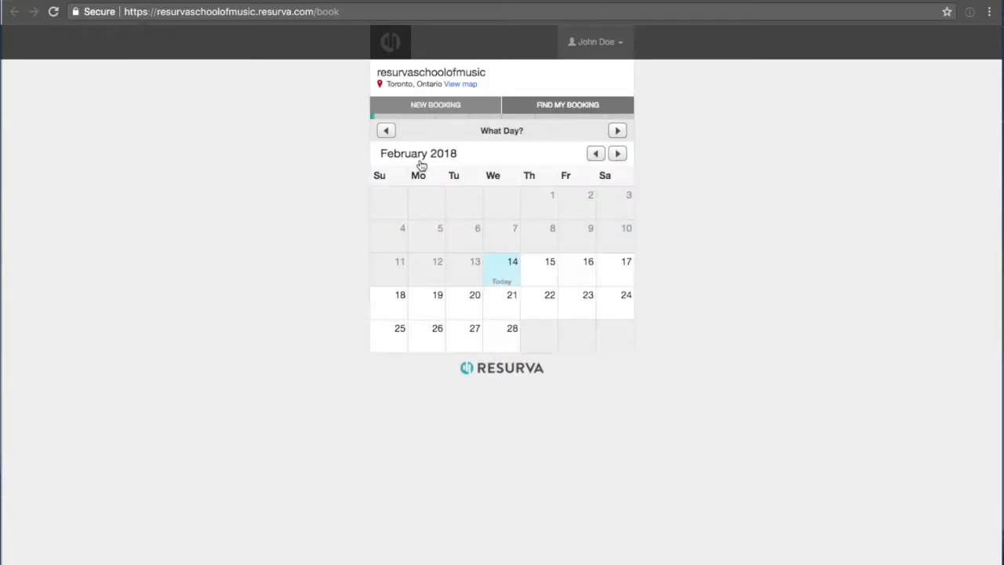
left_click(504, 266)
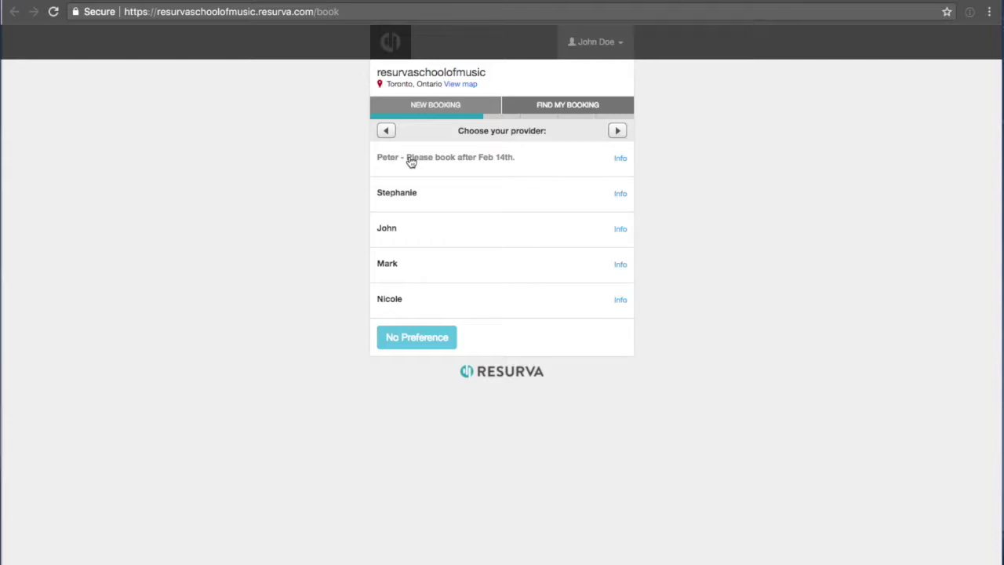
left_click(419, 106)
left_click(401, 167)
left_click(404, 165)
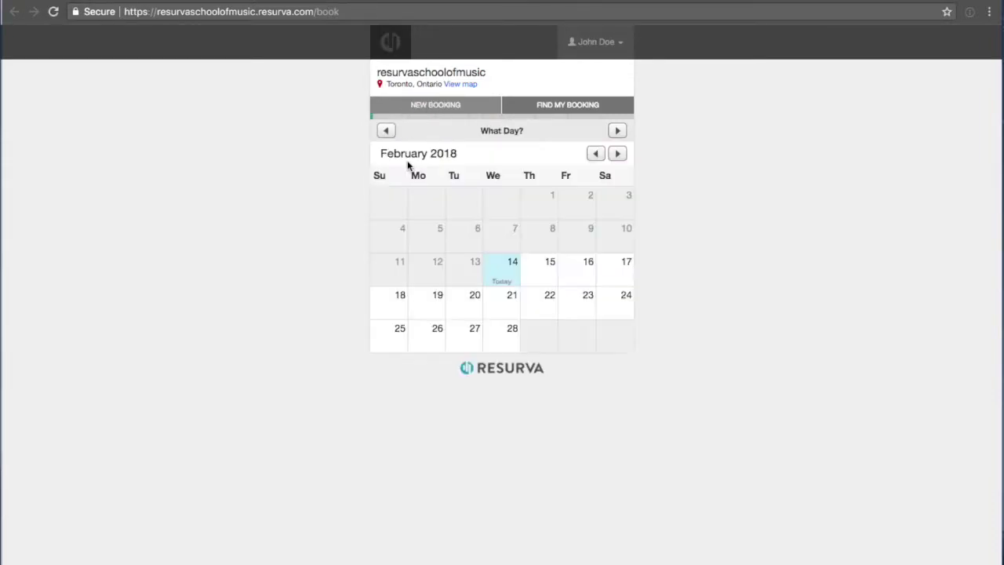
left_click(616, 156)
left_click(614, 159)
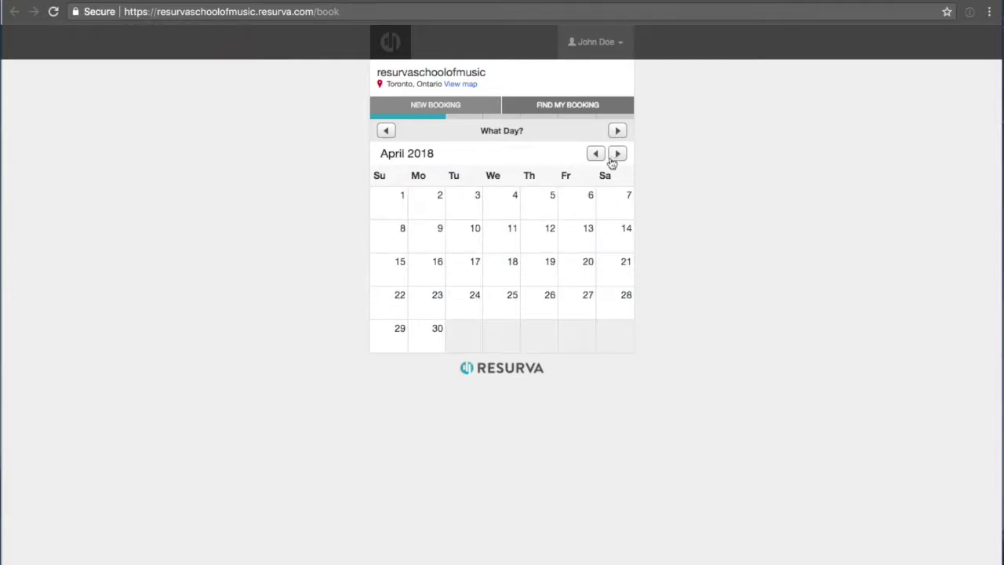
left_click(534, 207)
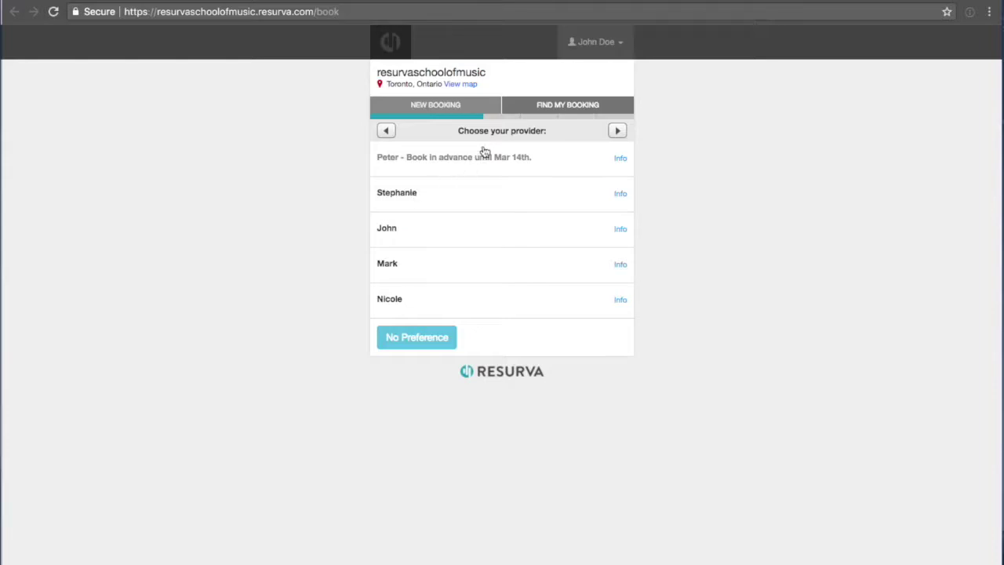
left_click(418, 107)
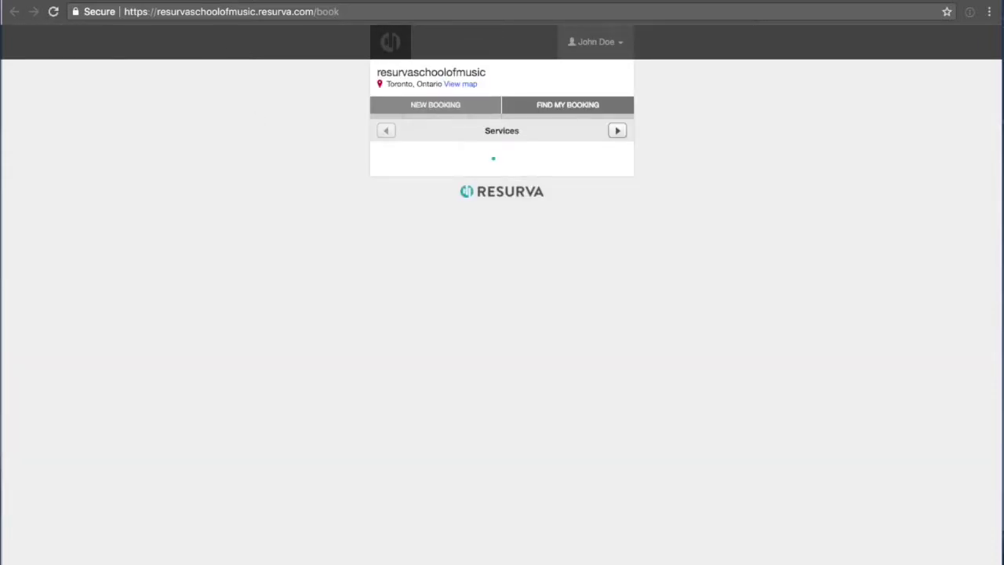
left_click(345, 2)
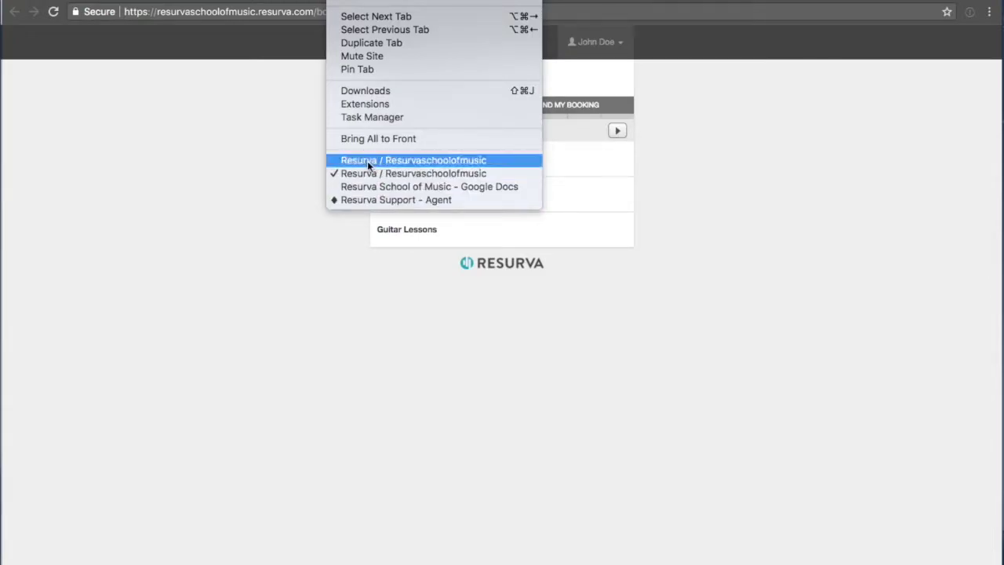
Back in Peter's admin settings, set both Last and First Booking Date to Disabled.
left_click(367, 160)
left_click(382, 314)
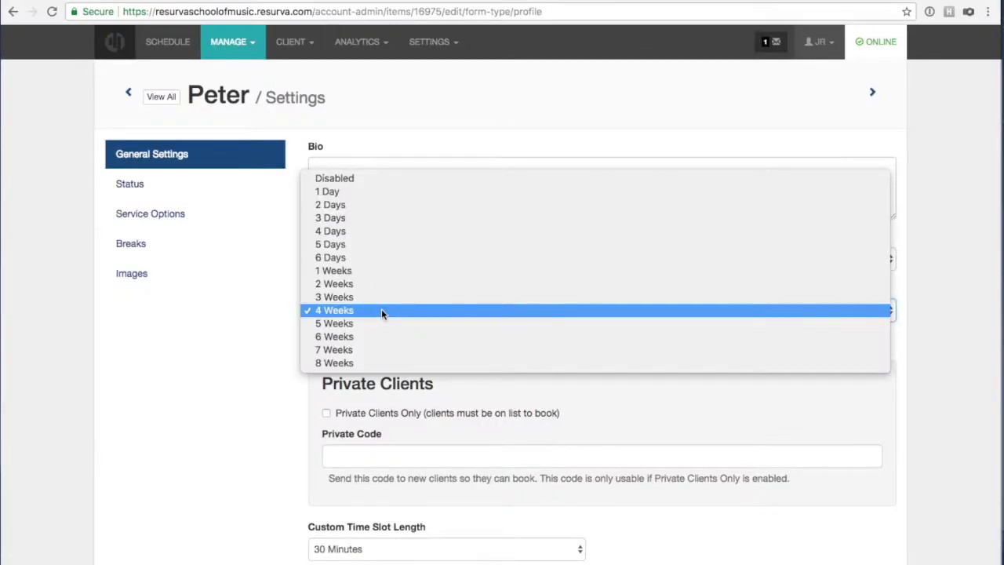
left_click(385, 184)
left_click(320, 265)
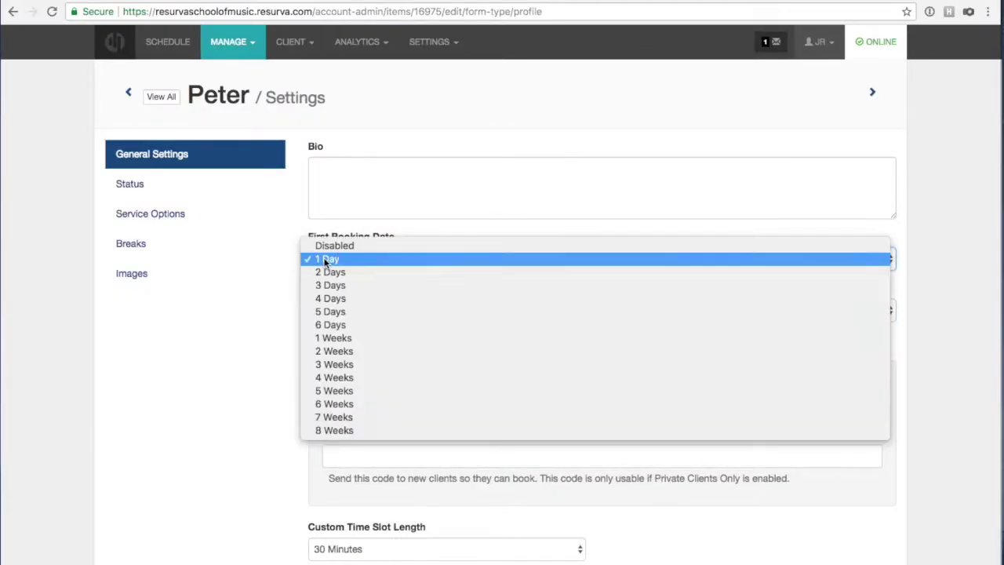
left_click(321, 247)
Save the disabled booking dates and go to Peter's Status page.
scroll(253, 270, "down", 1)
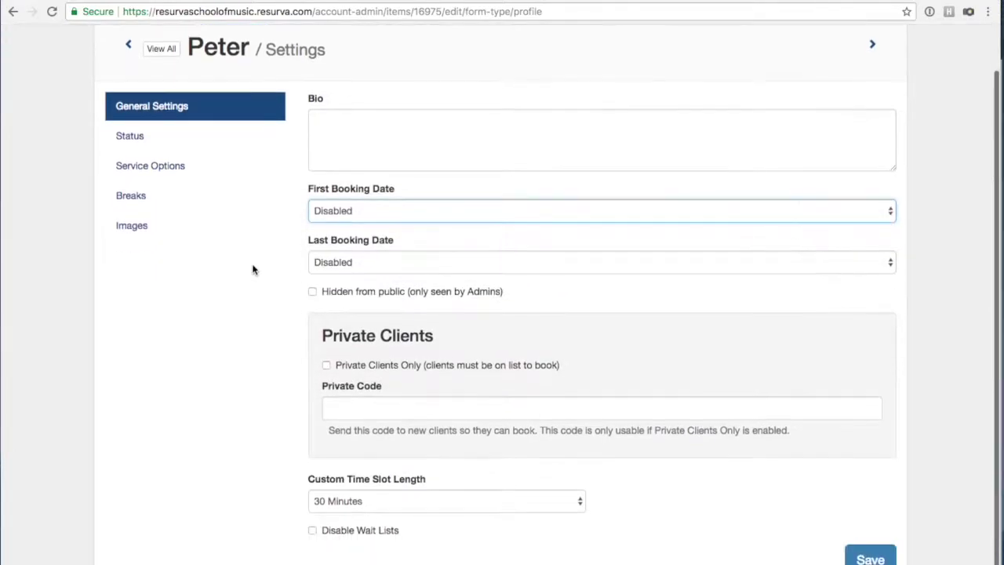
left_click(871, 559)
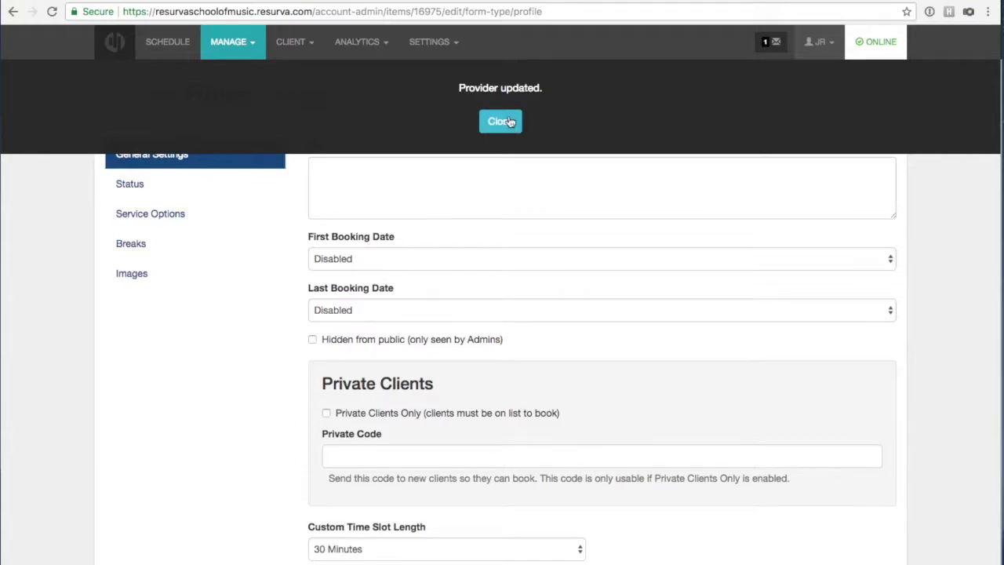
left_click(506, 119)
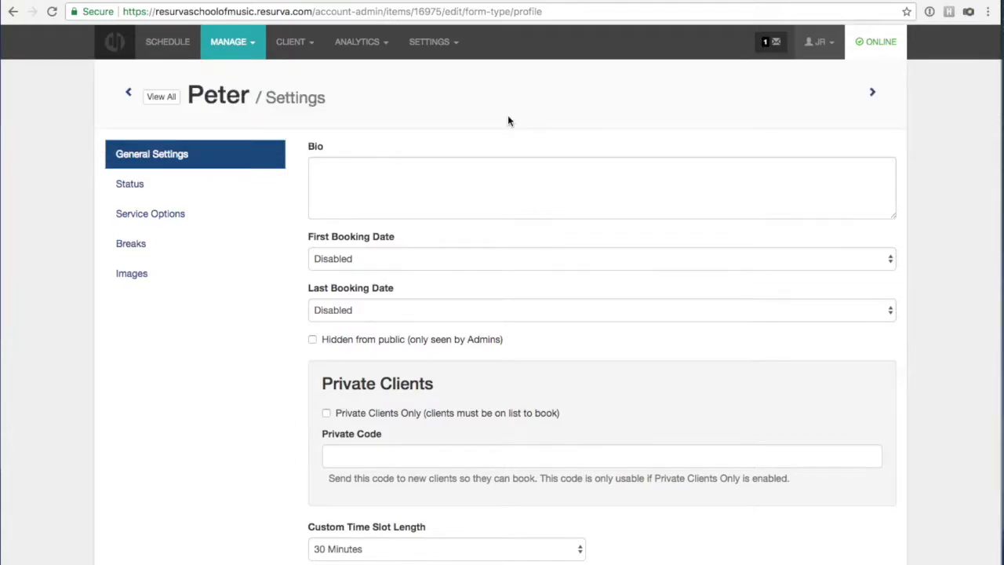
scroll(541, 302, "down", 1)
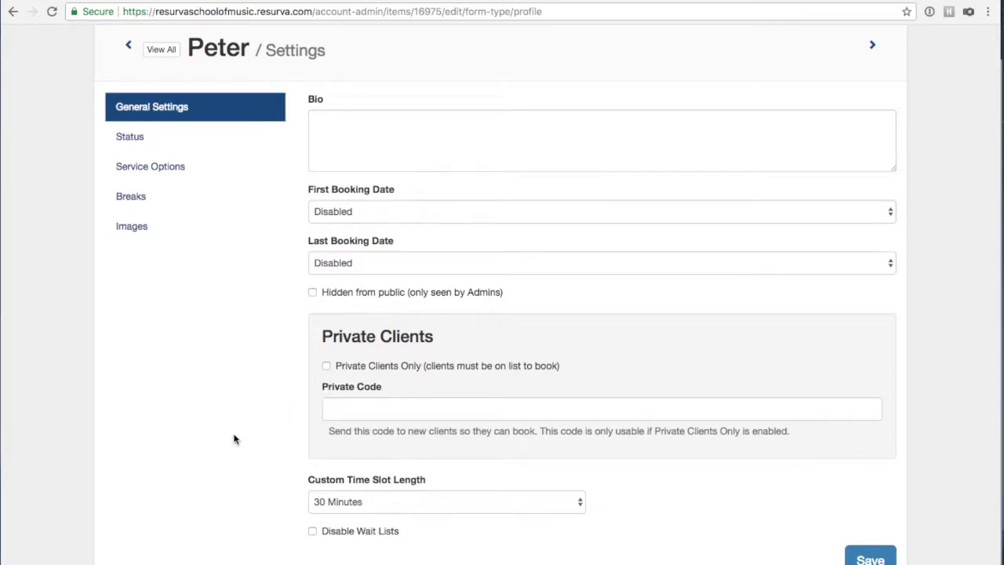
left_click(122, 138)
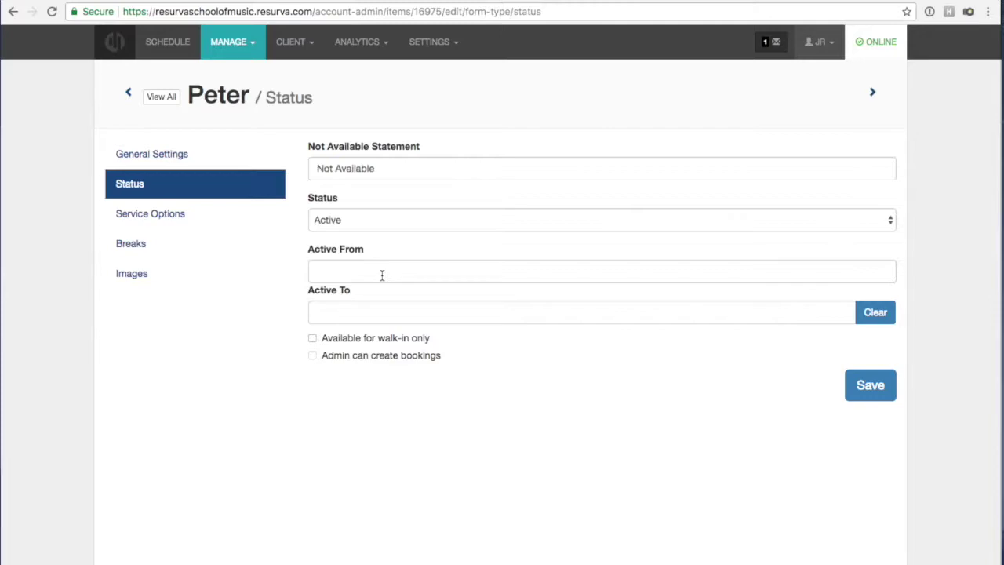
Leave Peter's Active From date empty and go to his Service Options page.
left_click(382, 272)
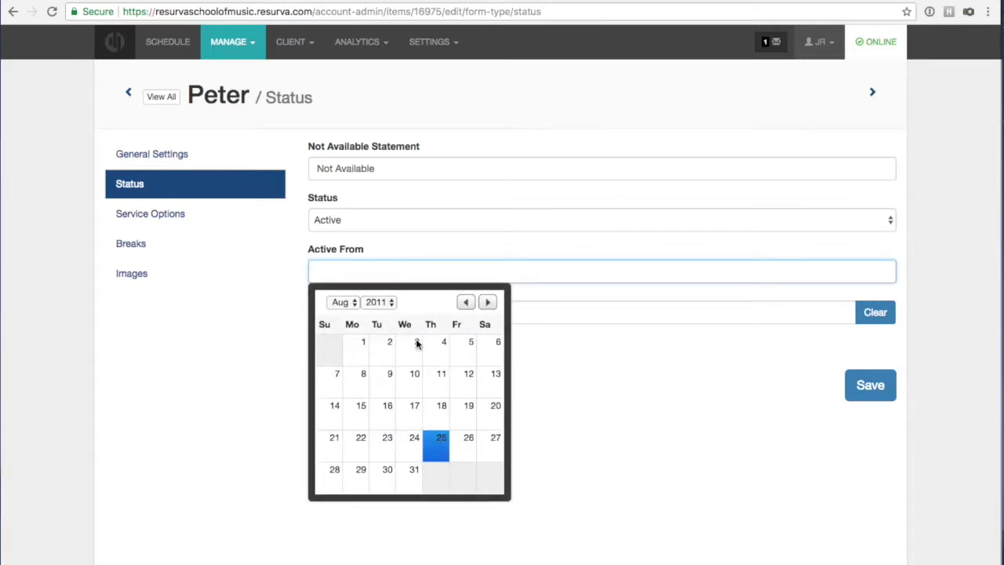
left_click(577, 368)
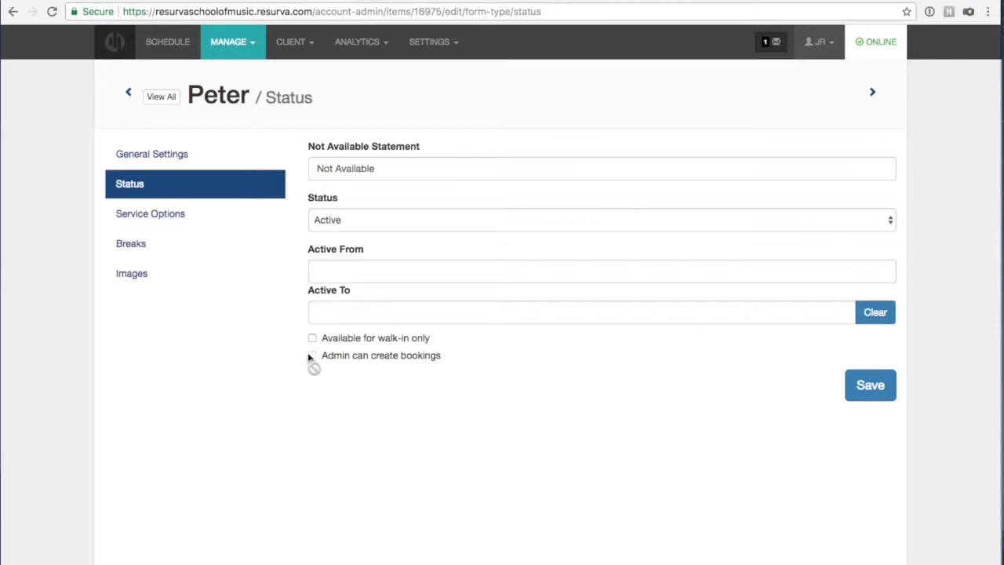
left_click(170, 219)
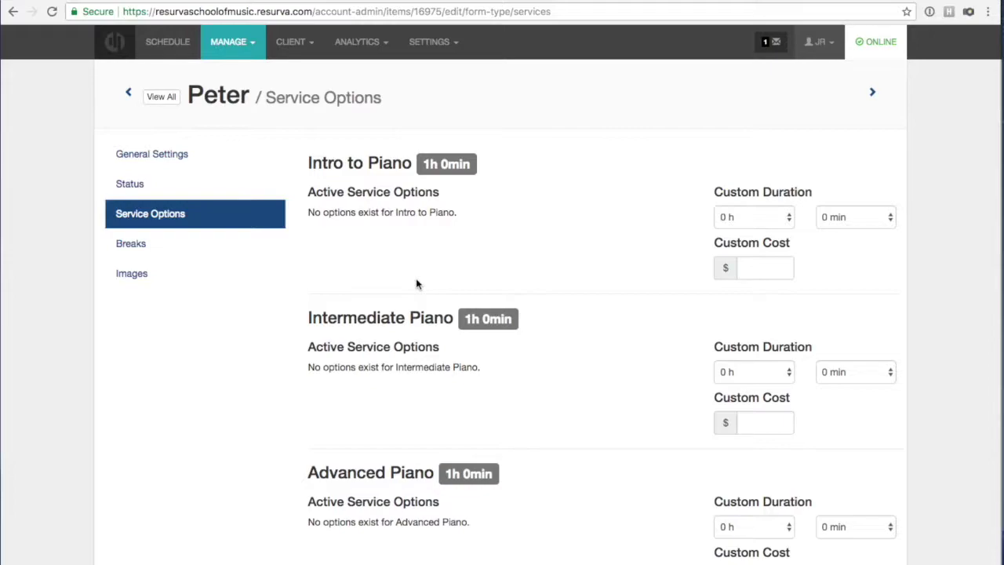
scroll(655, 277, "down", 1)
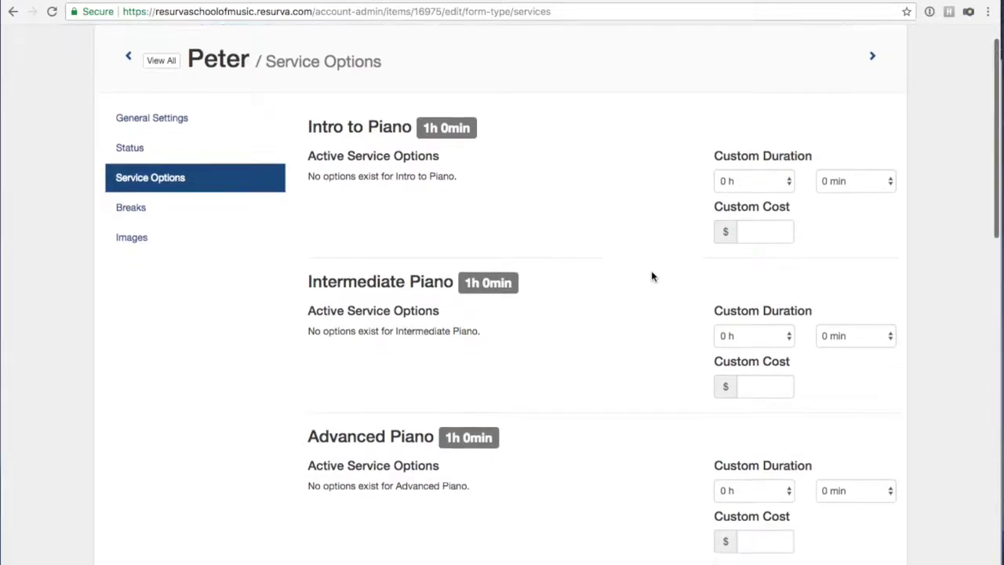
scroll(651, 276, "up", 1)
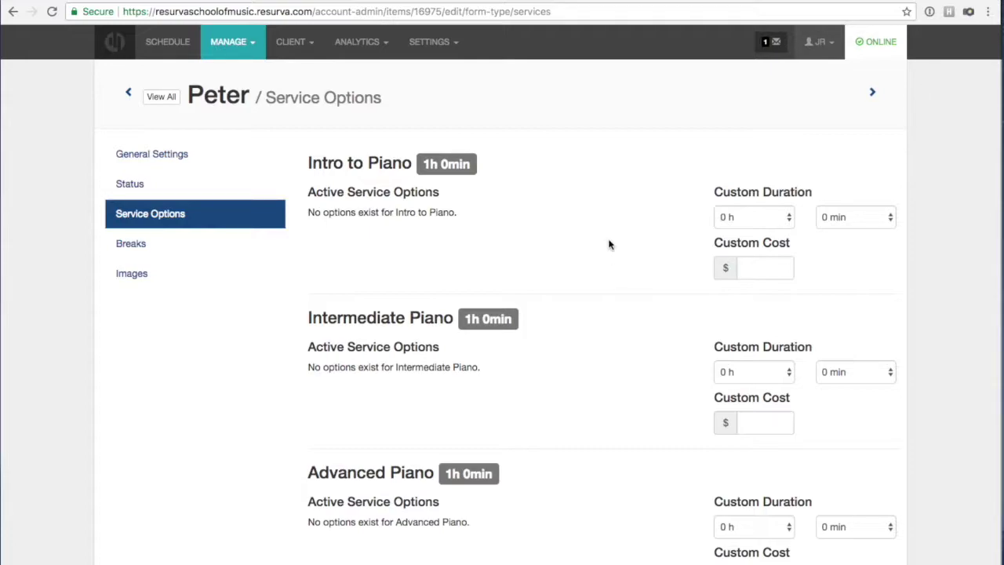
left_click(745, 221)
left_click(819, 257)
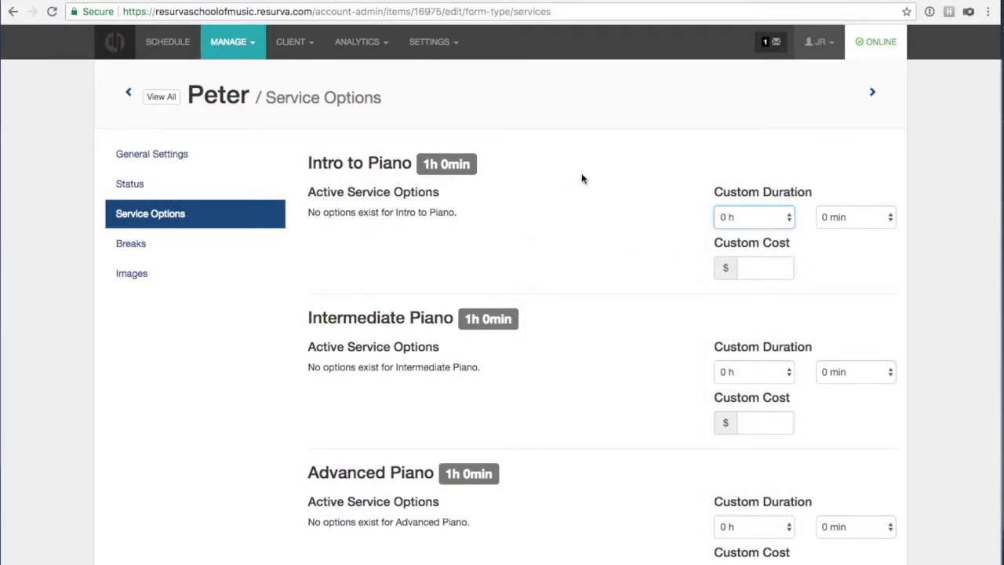
left_click(752, 221)
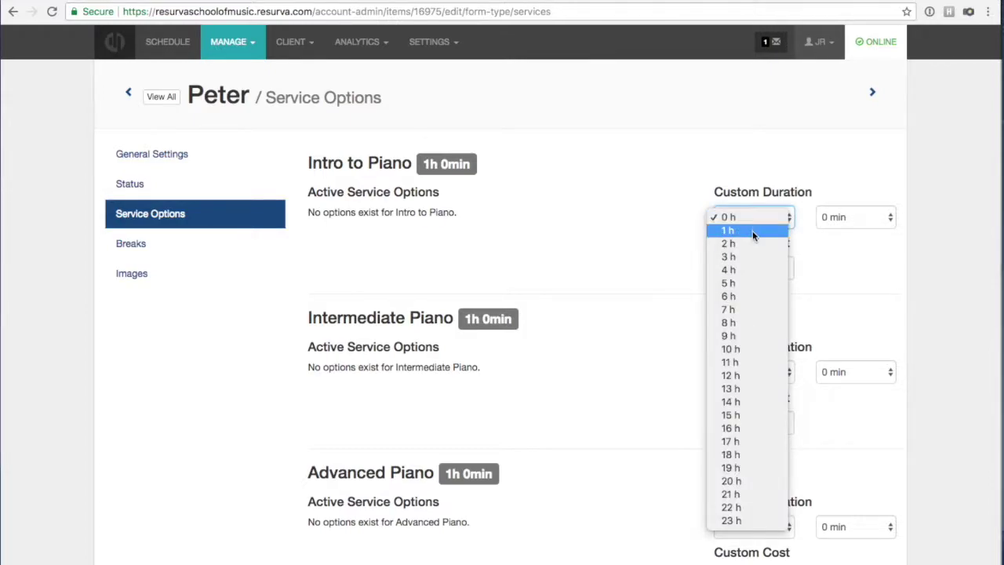
left_click(753, 244)
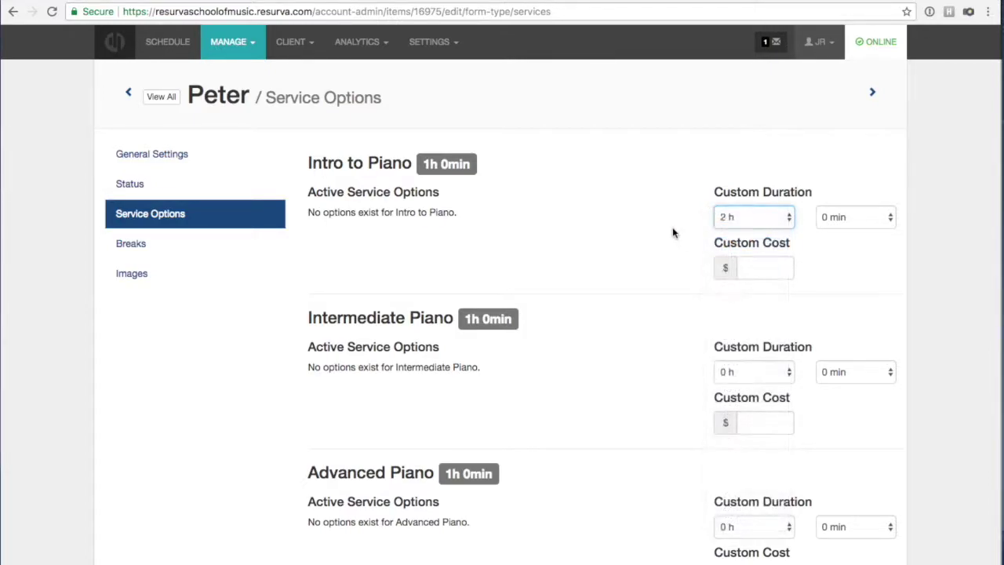
left_click(728, 221)
left_click(724, 196)
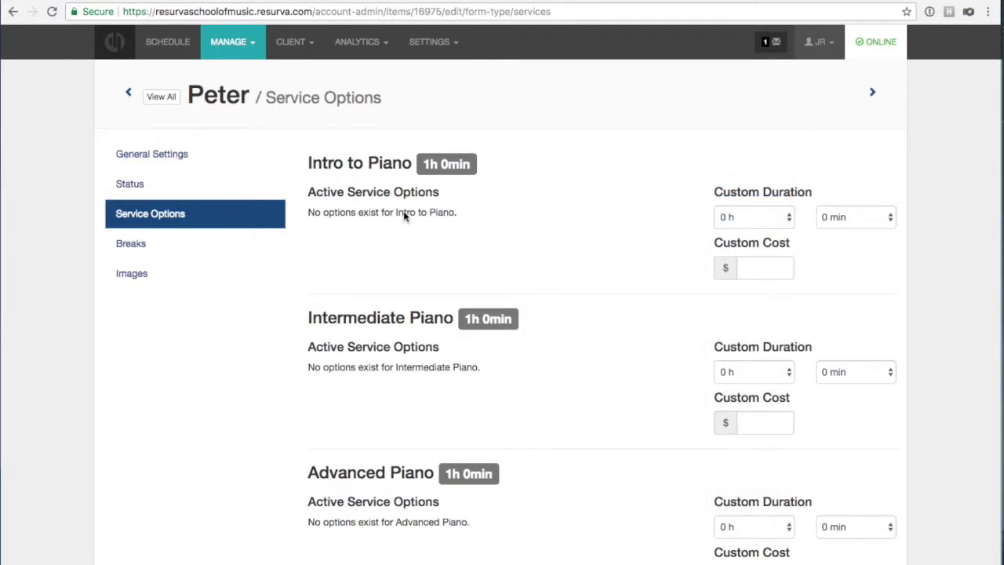
On Peter's breaks schedule, set a Monday break from 2:00pm to 3:00pm.
left_click(140, 259)
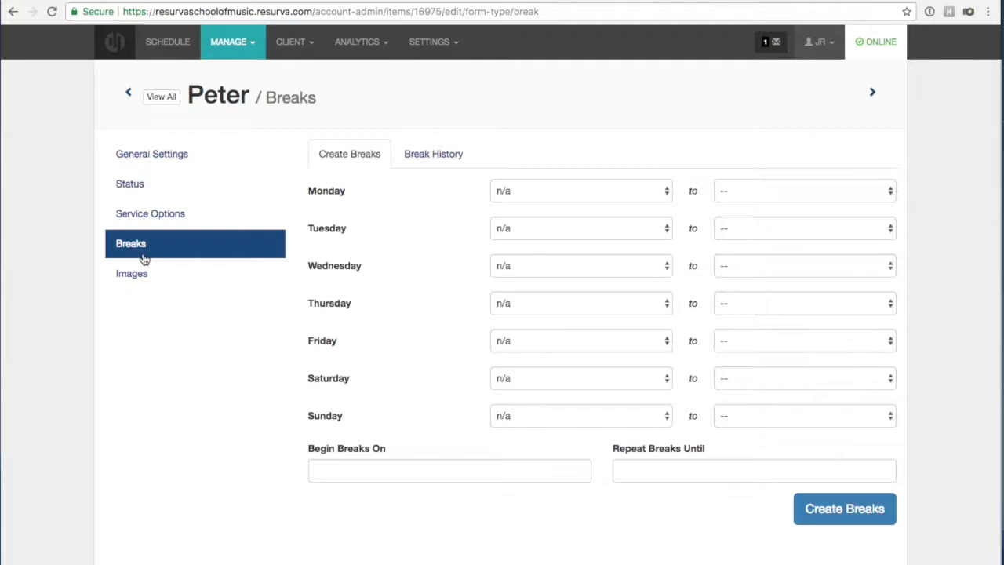
left_click(534, 192)
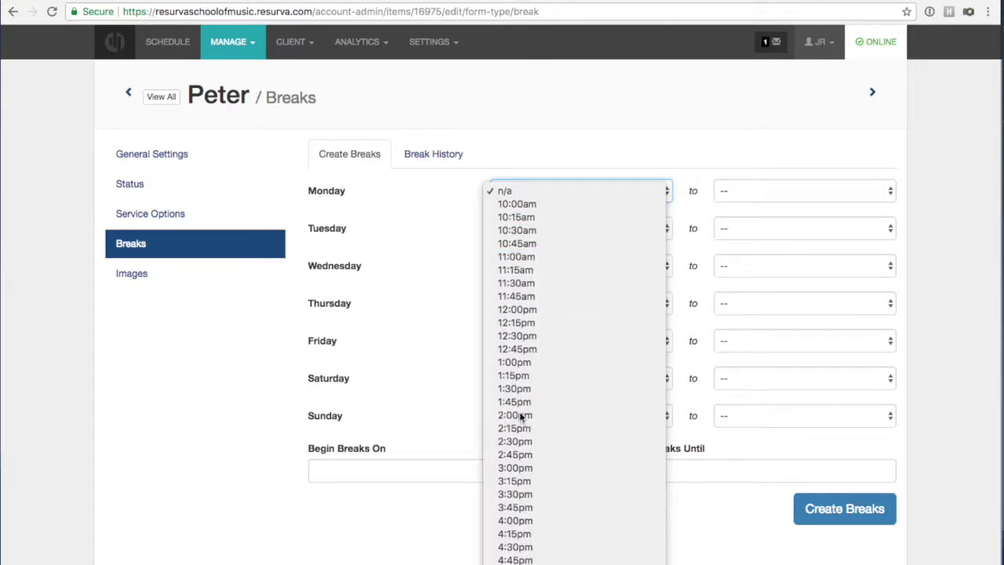
left_click(519, 413)
left_click(745, 189)
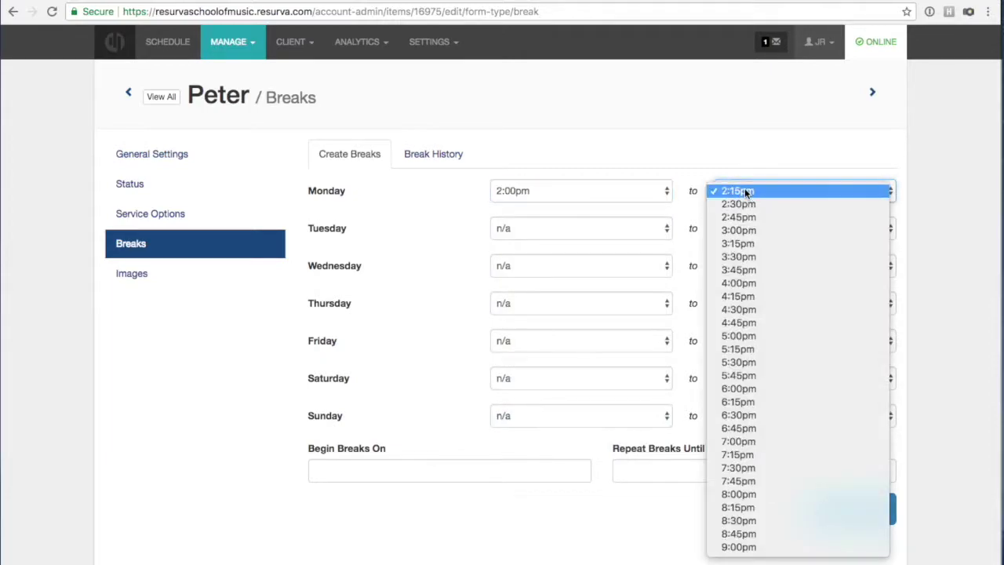
left_click(737, 232)
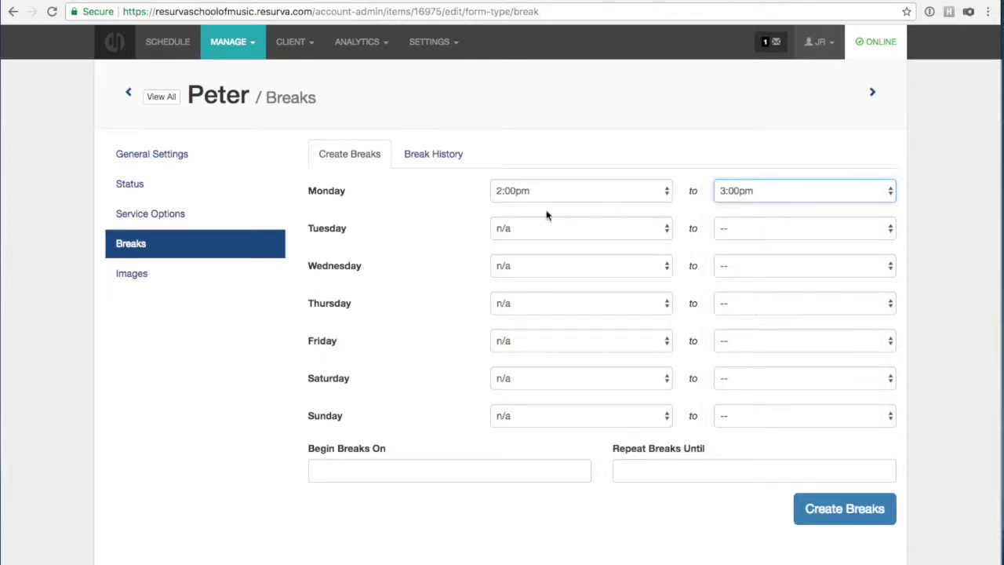
Repeat the break from 2018-02-14 until 2018-02-28 and create it.
left_click(371, 473)
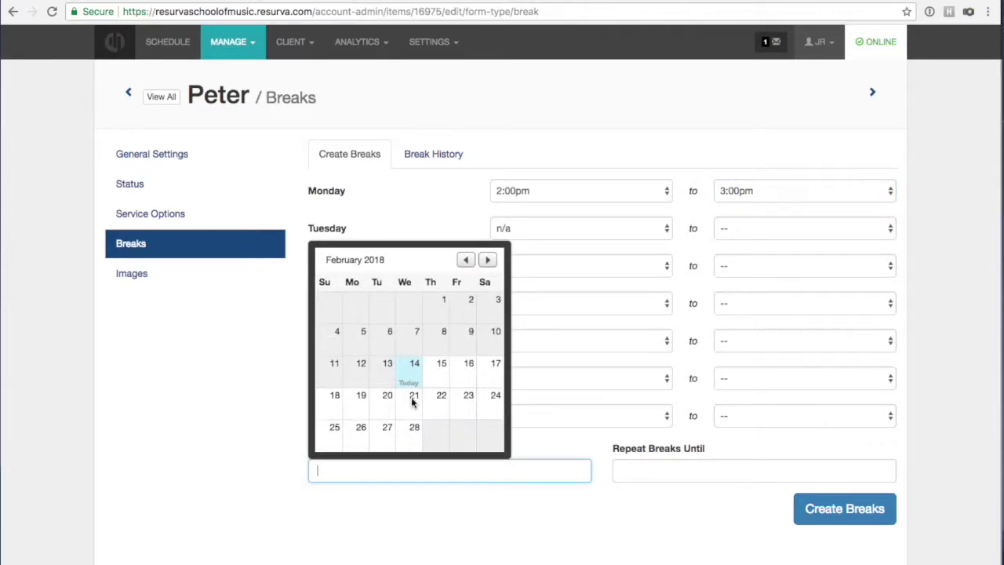
left_click(414, 365)
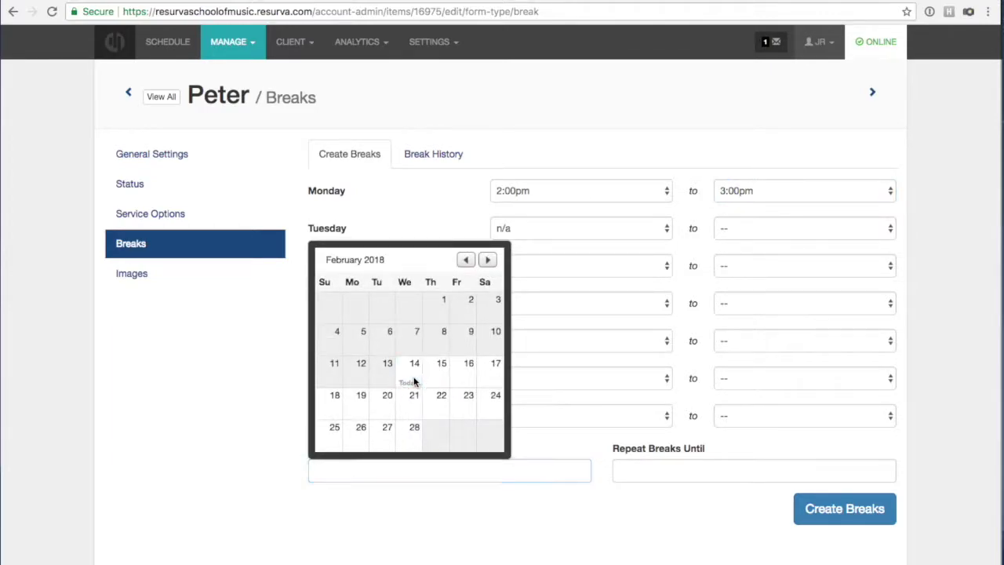
left_click(634, 476)
left_click(718, 428)
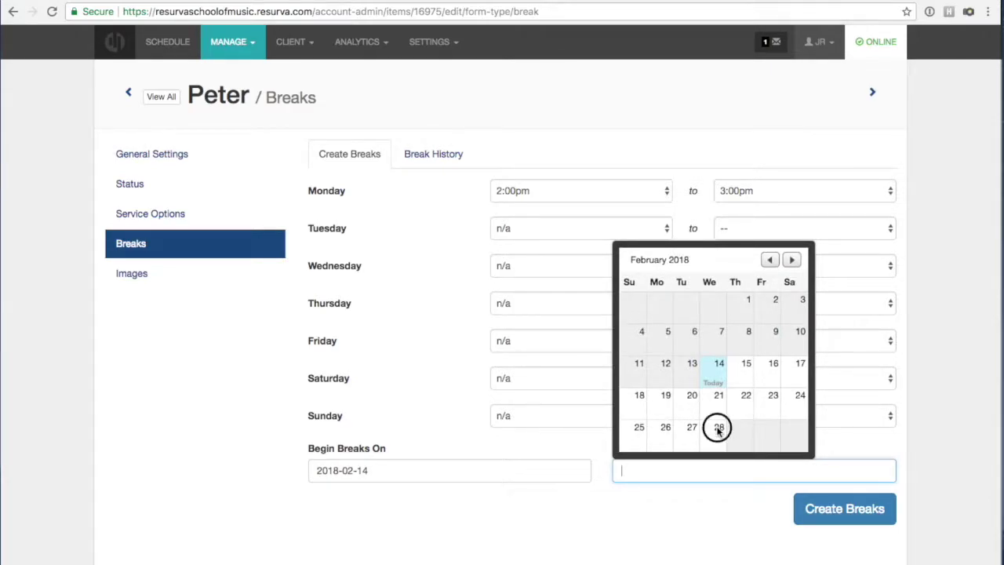
left_click(845, 509)
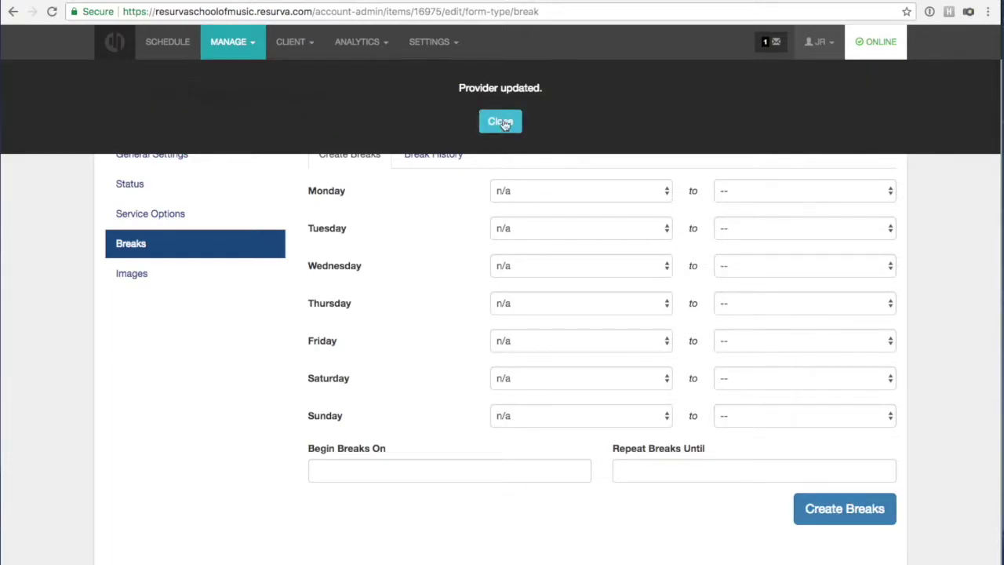
left_click(499, 122)
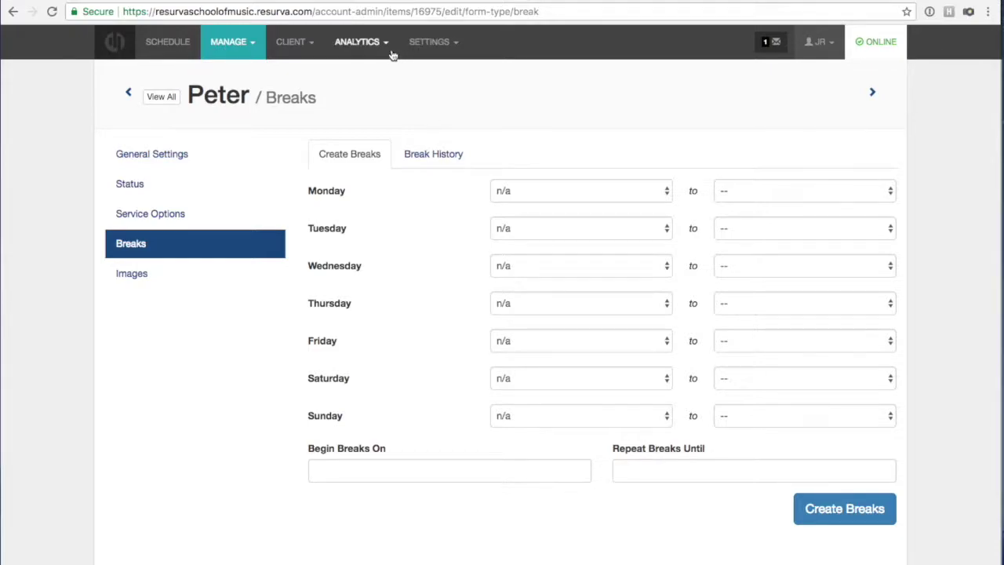
On the booking page, book Piano Lessons > Intro to Piano on Monday February 19 with Peter.
left_click(382, 161)
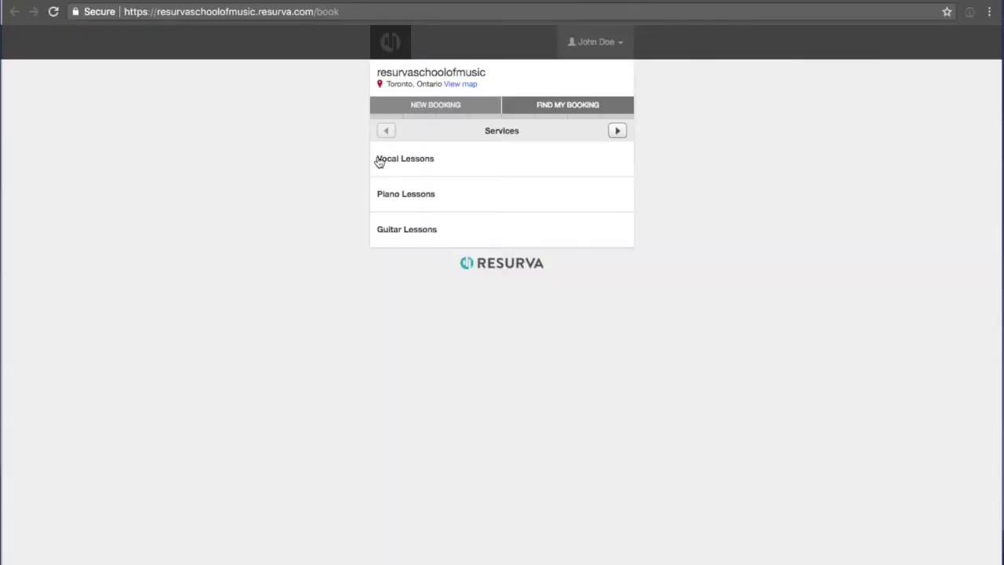
left_click(418, 106)
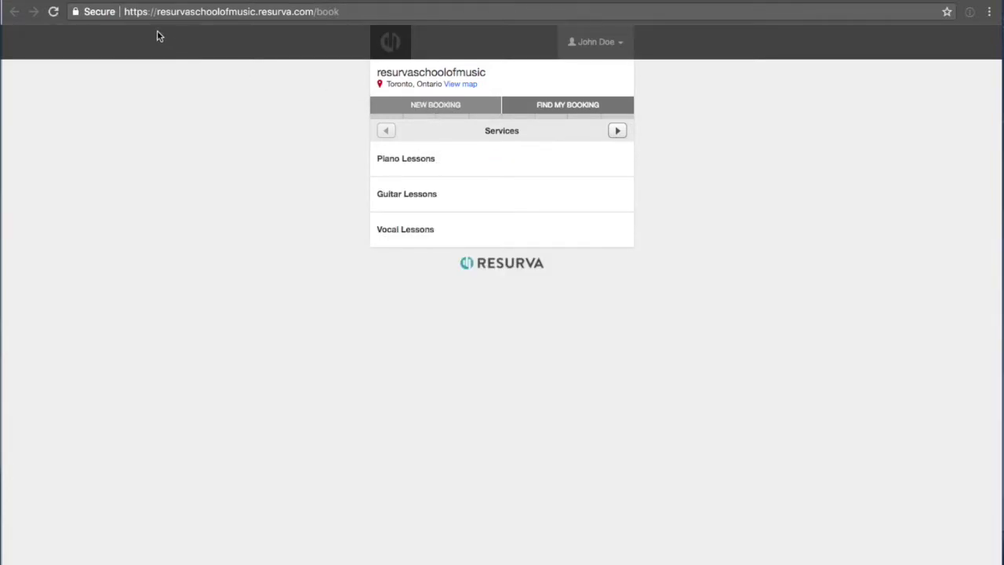
left_click(432, 110)
left_click(417, 162)
left_click(408, 161)
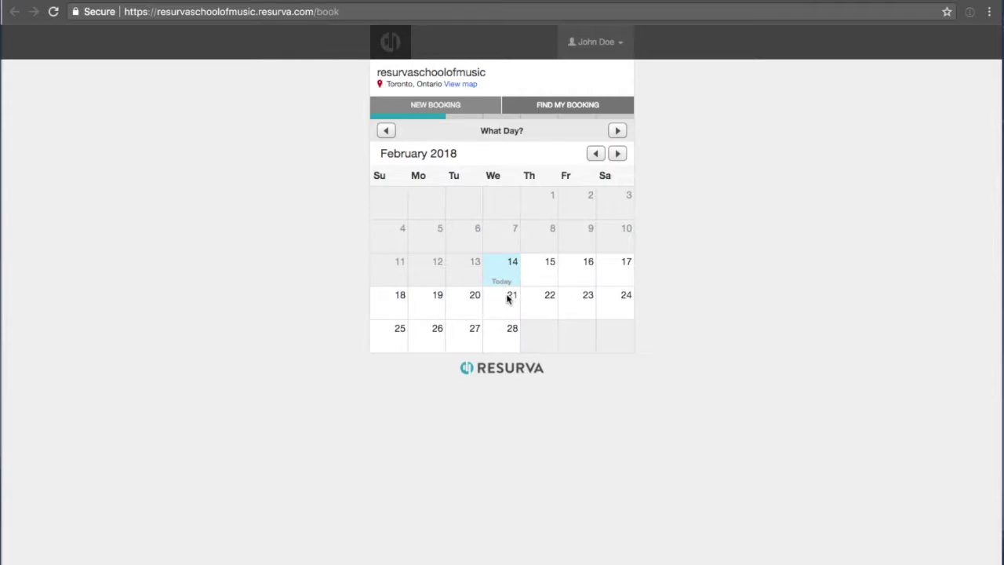
left_click(398, 306)
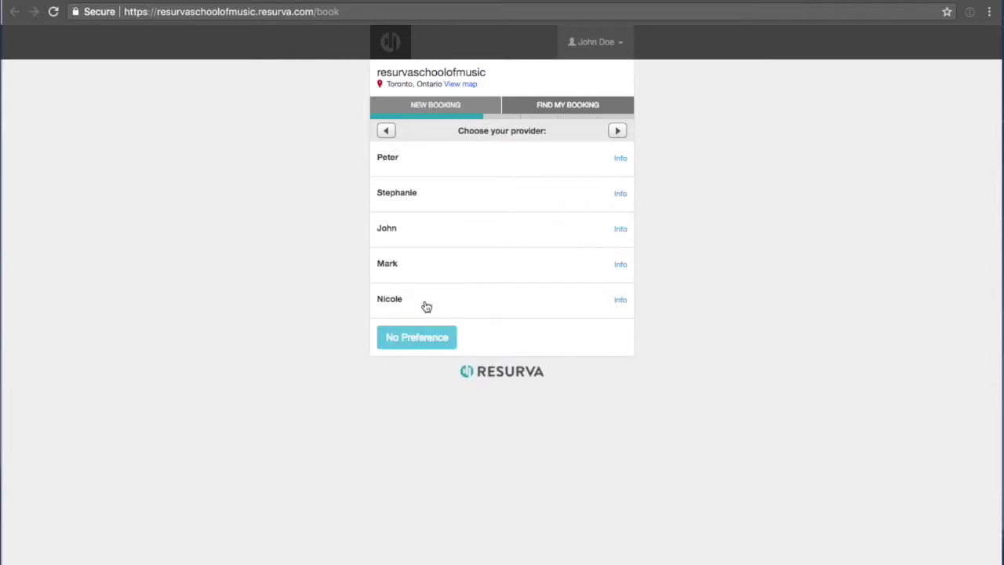
left_click(407, 162)
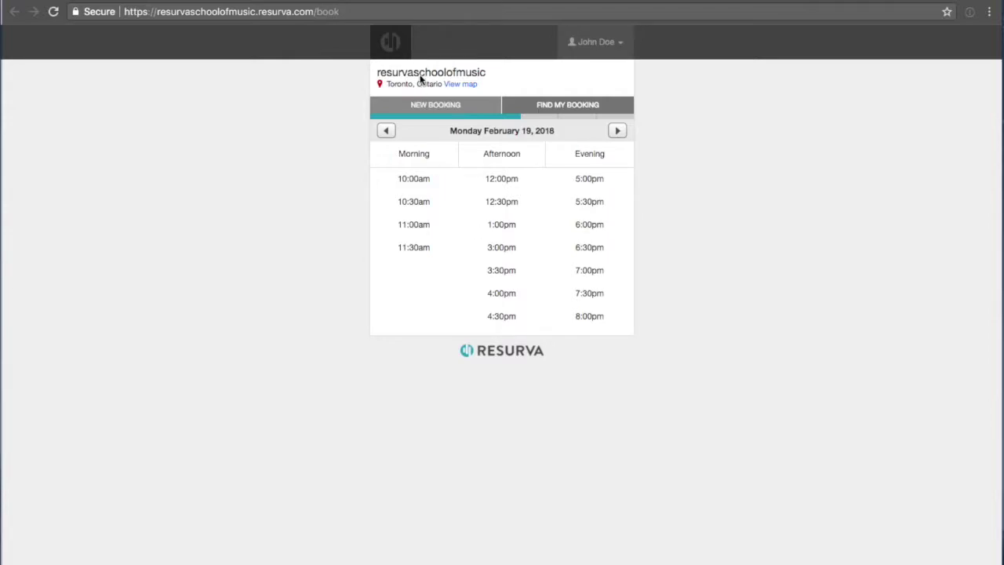
left_click(345, 0)
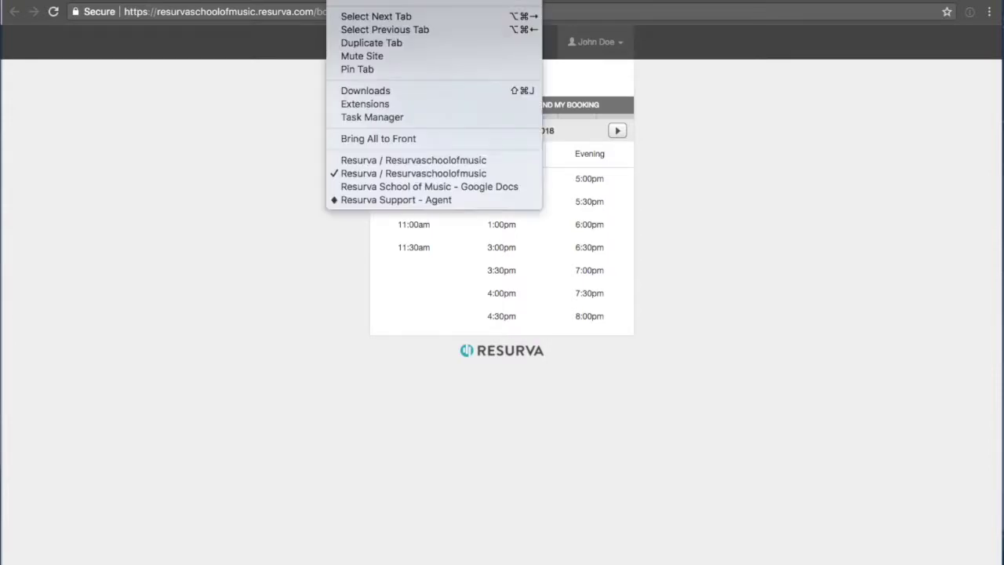
Open Peter's Images page in the admin window, then return to the booking page window.
left_click(366, 160)
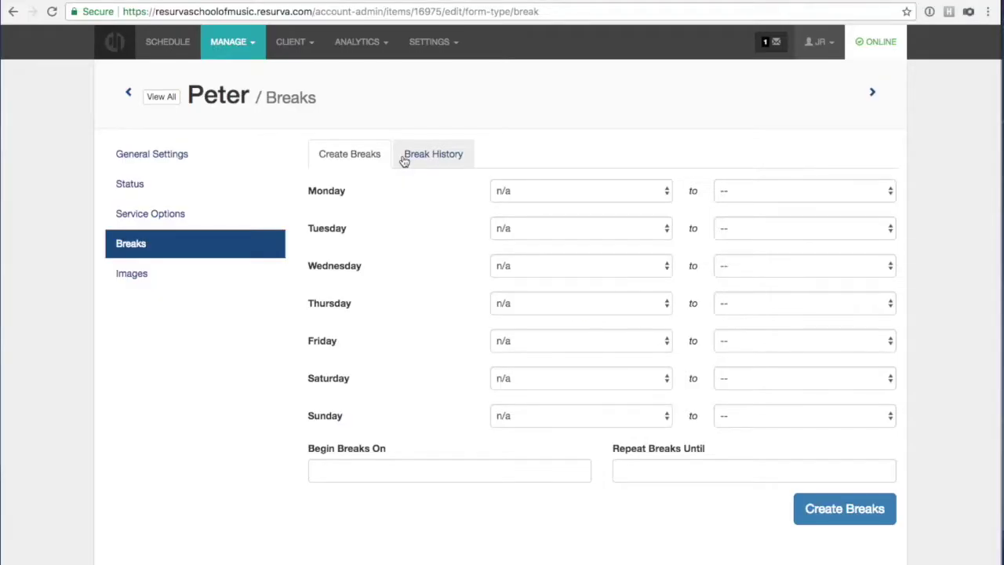
left_click(141, 276)
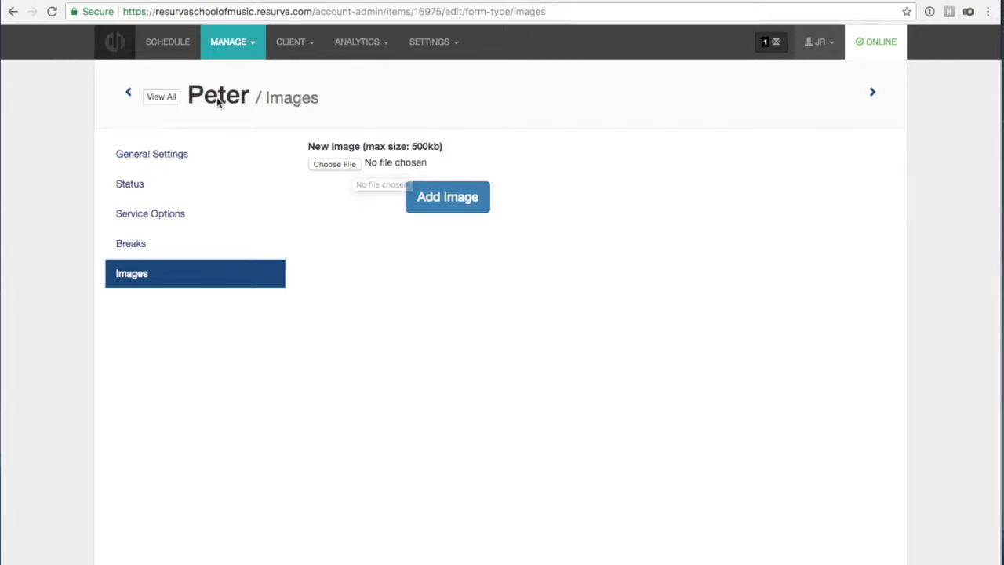
left_click(349, 0)
left_click(351, 159)
Book Vocal Lessons > Intro to Vocals on February 14 and view Peter's availability info.
left_click(439, 107)
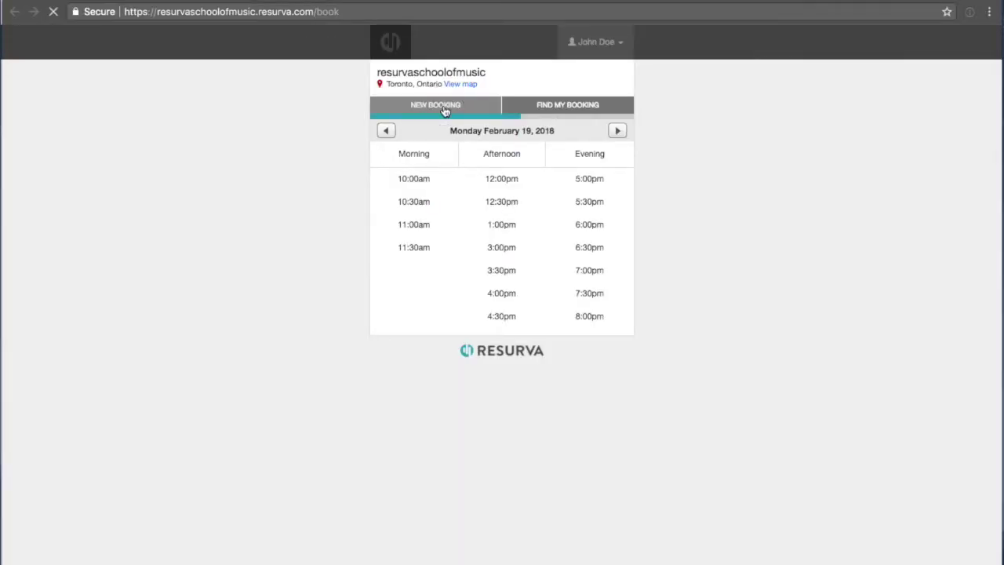
left_click(431, 161)
left_click(427, 161)
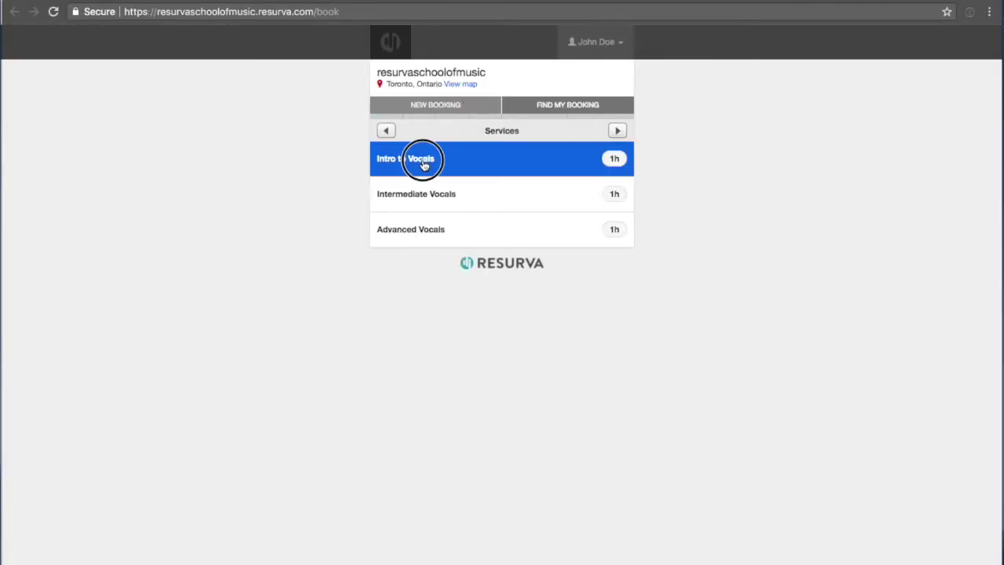
left_click(498, 268)
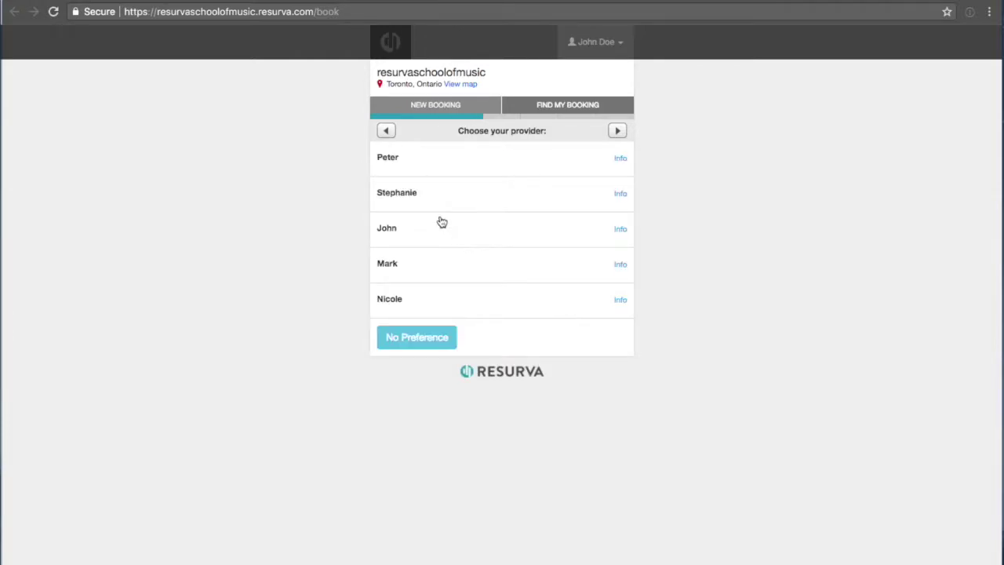
left_click(622, 163)
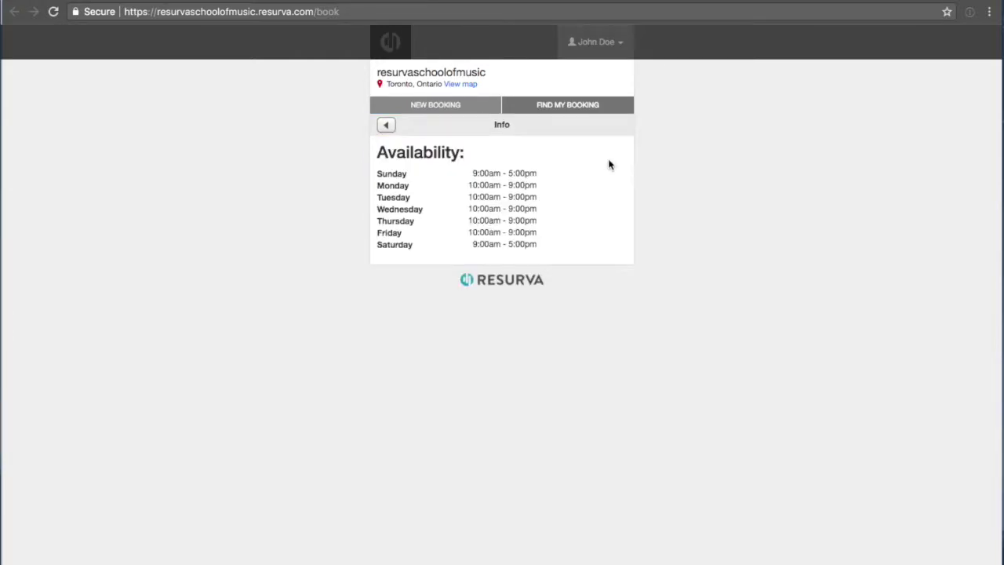
left_click(426, 107)
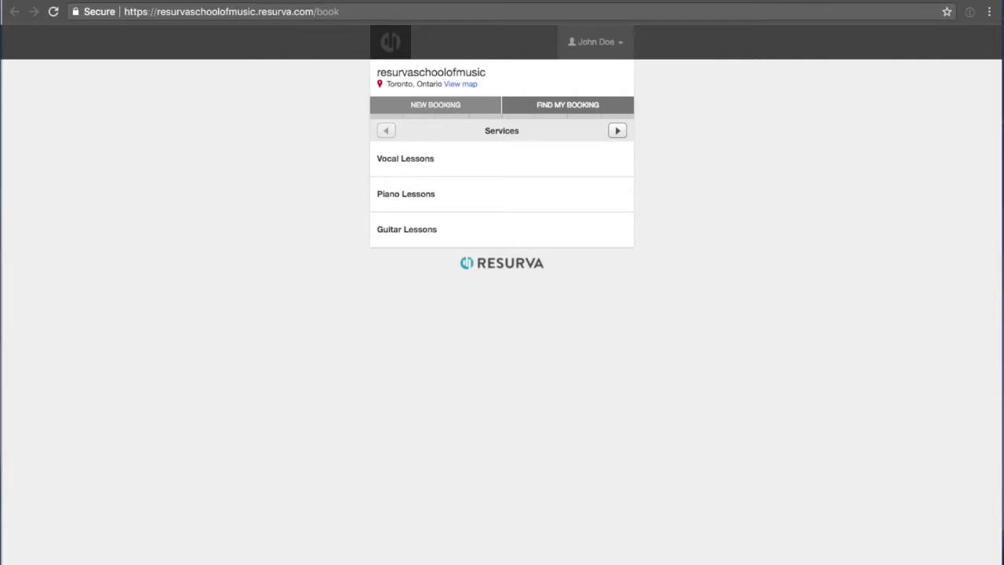
Return to the admin window and open Peter's General Settings.
left_click(369, 1)
left_click(369, 159)
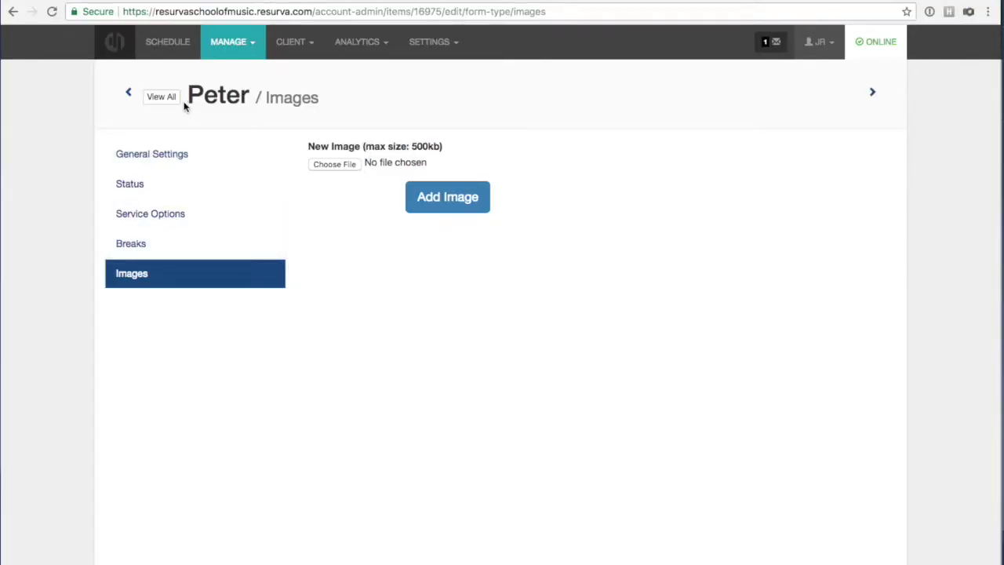
left_click(140, 155)
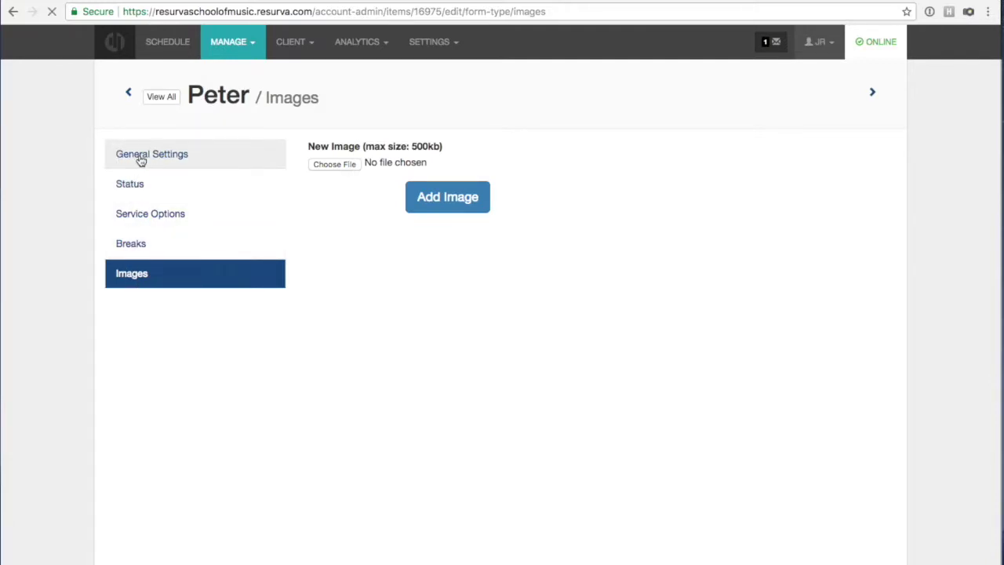
Paste Peter's bio about his 1995 Bachelor of Music, songwriting, singing and guitar into Bio.
left_click(367, 196)
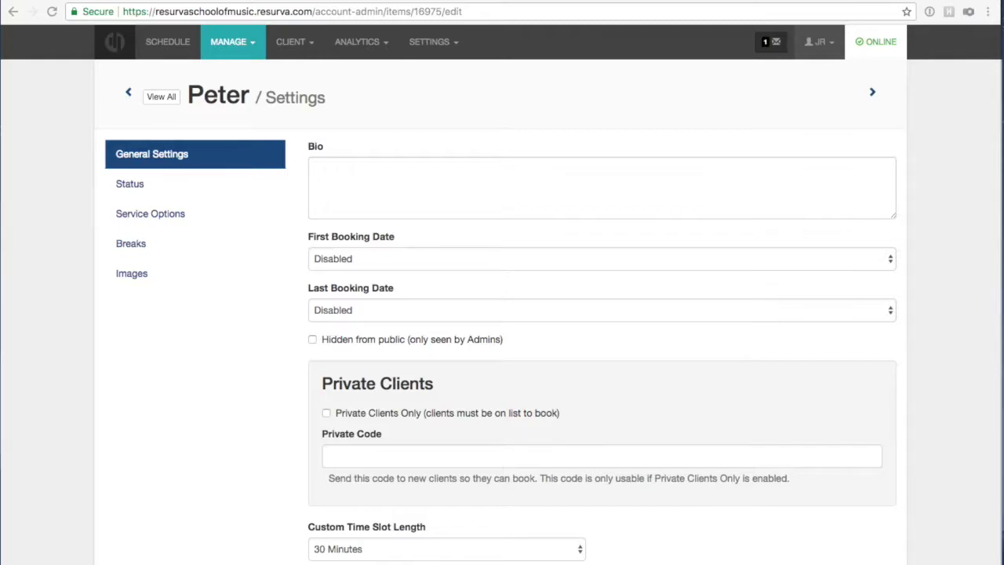
left_click(369, 168)
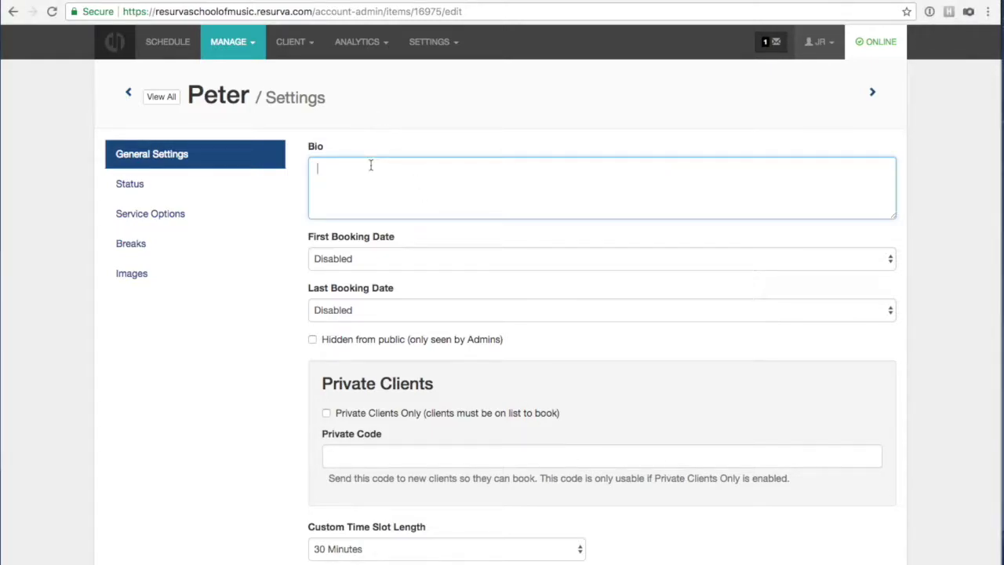
type("Peter completed his Bachelor of Music degree in 1995. He has continued to study music, turning his attention to songwriting, singing, and guitar.")
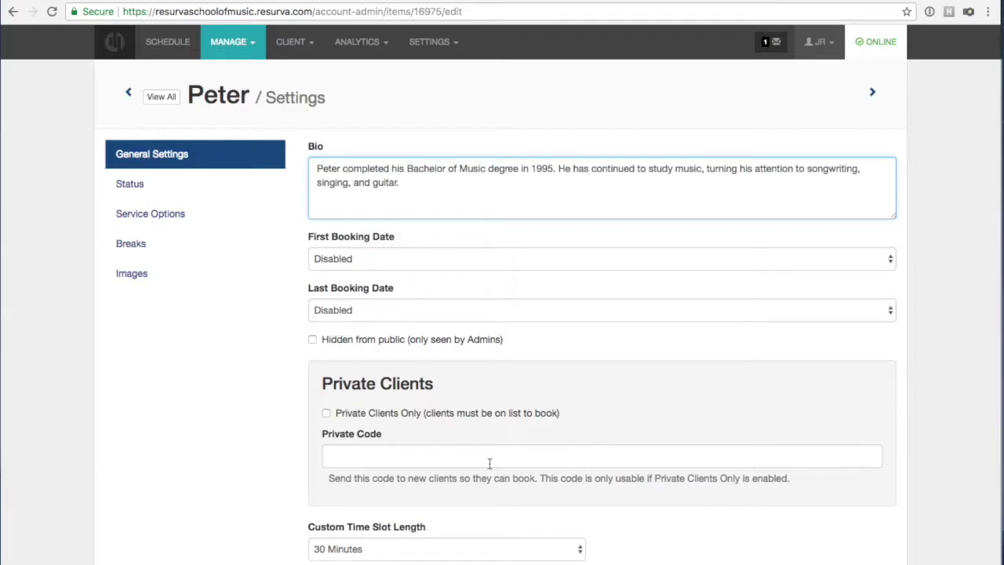
scroll(486, 451, "down", 1)
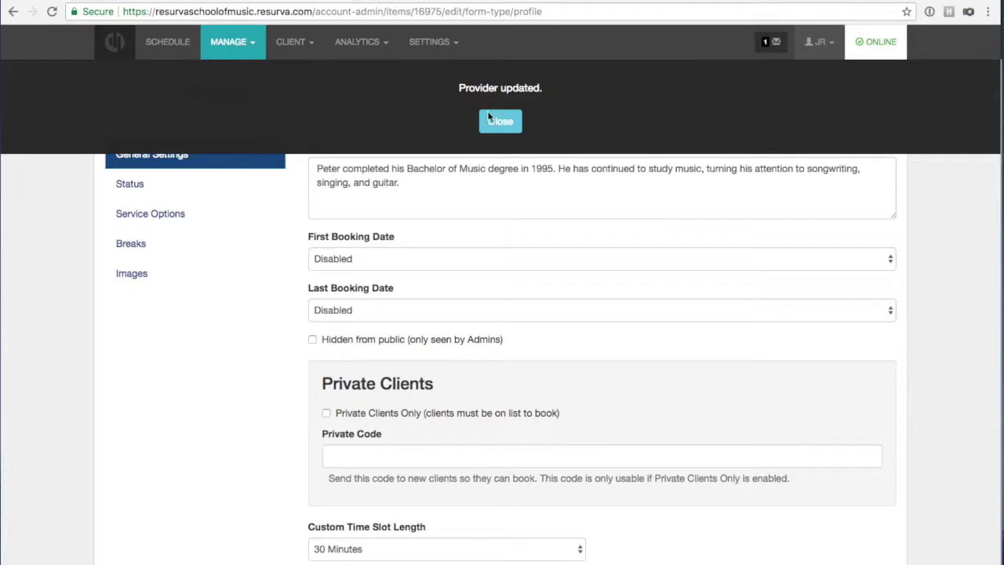
left_click(349, 0)
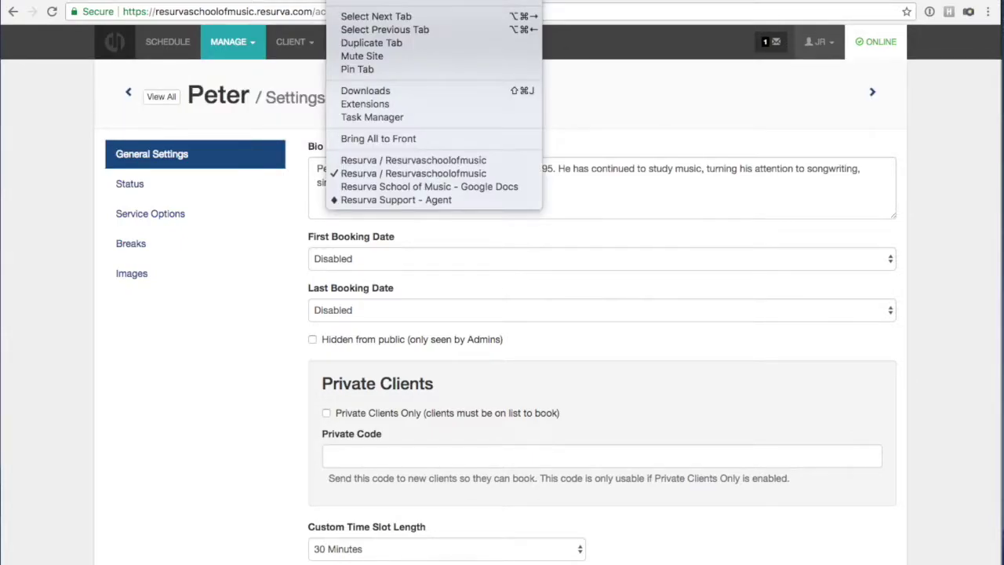
Check Peter's bio on an Intro to Vocals booking for February 14, then return to his settings.
left_click(362, 159)
left_click(415, 113)
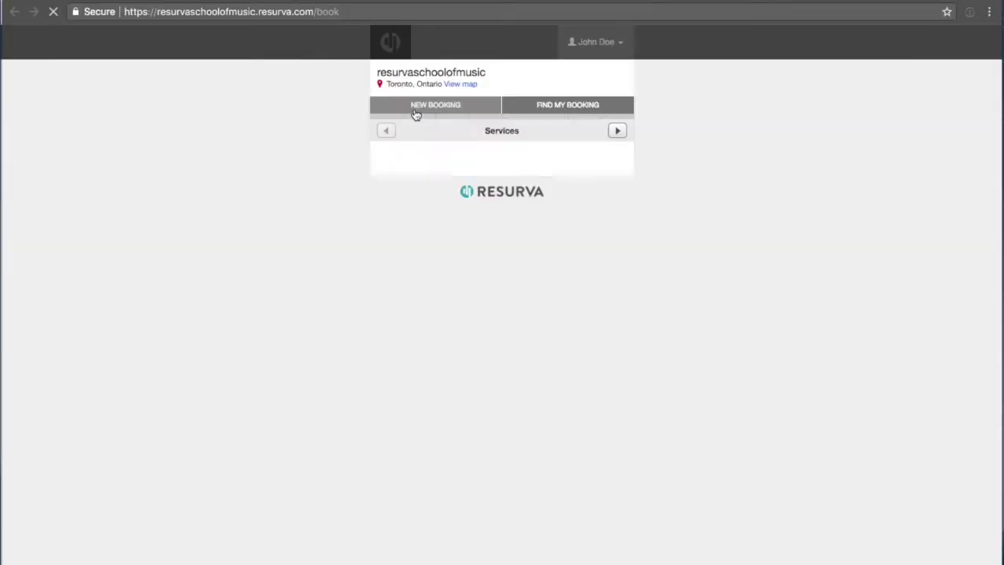
left_click(408, 165)
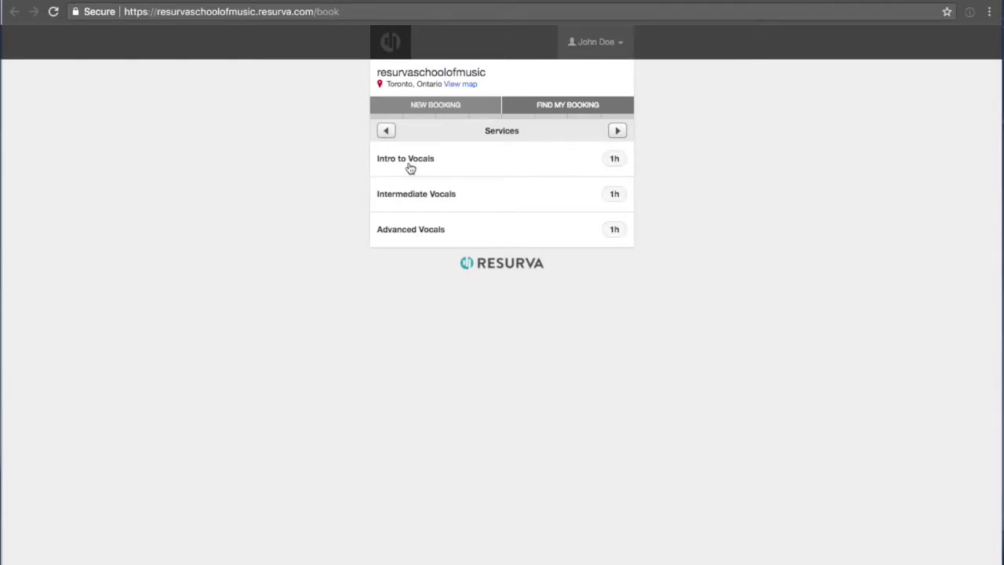
left_click(410, 168)
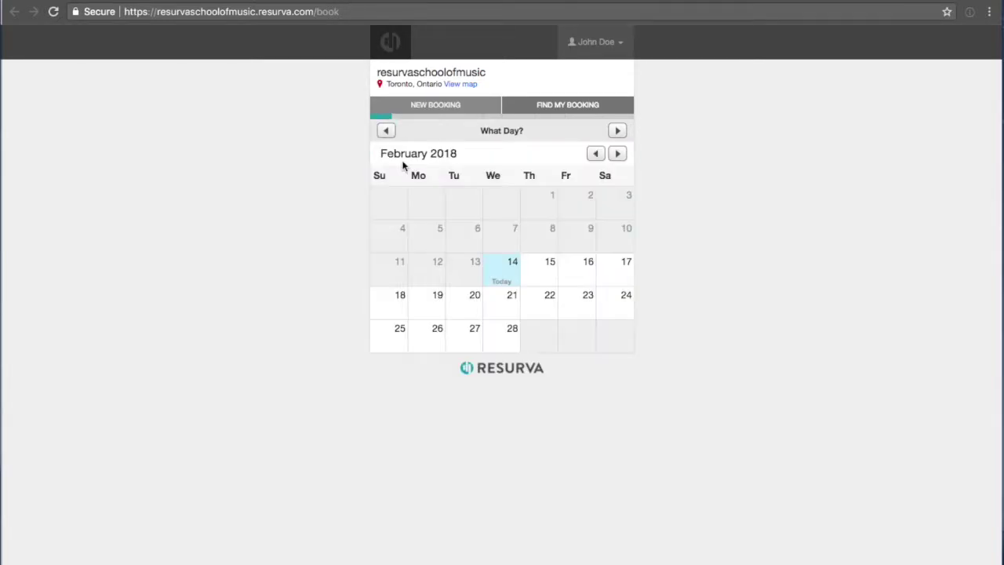
left_click(511, 270)
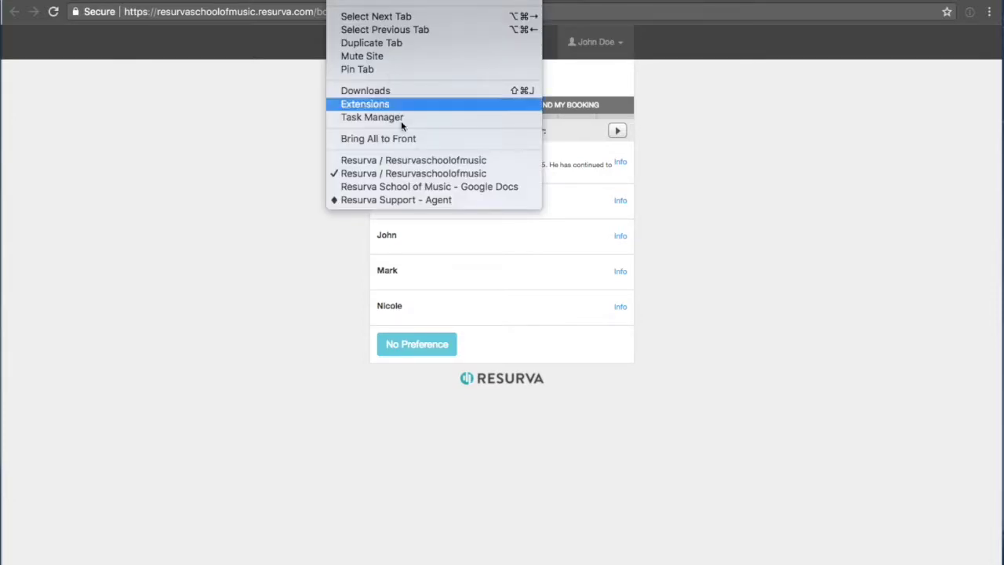
left_click(400, 160)
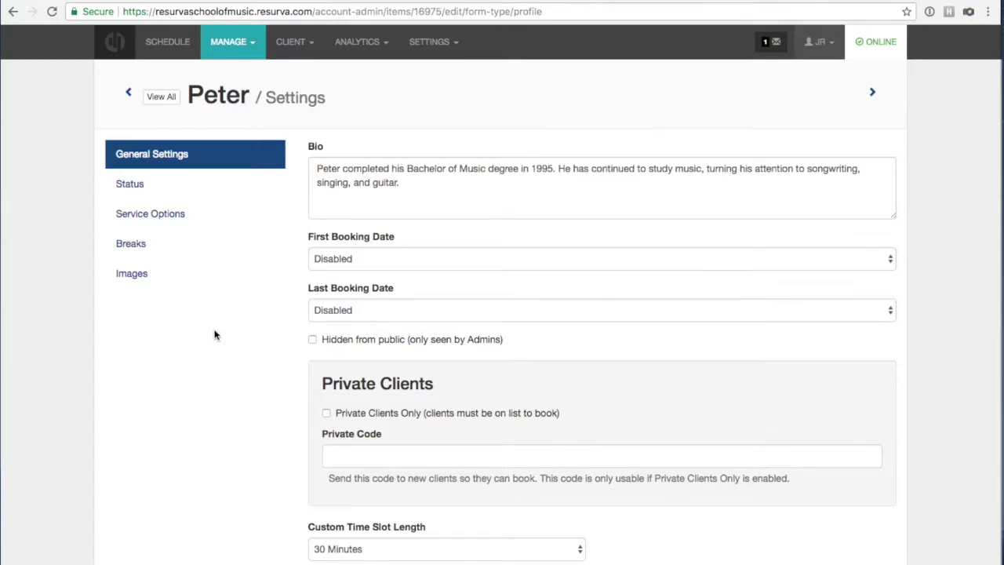
On the full providers list, limit Peter to Intro, Intermediate and Advanced Piano.
left_click(161, 97)
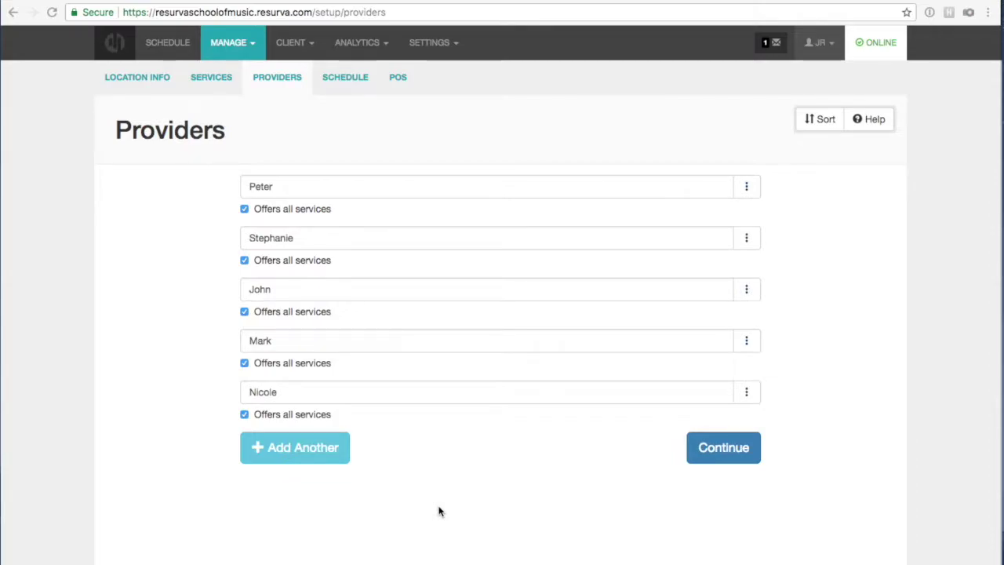
left_click(243, 207)
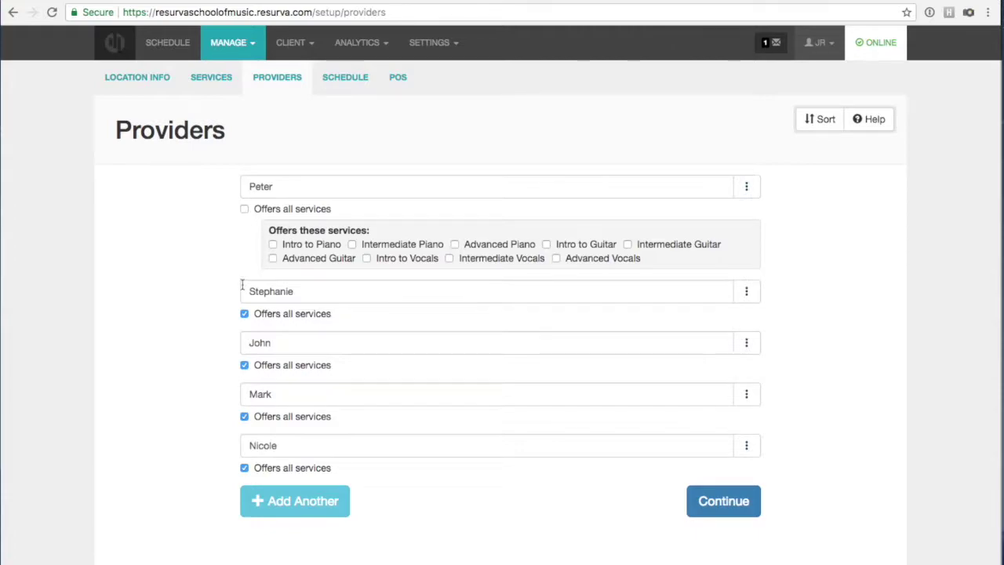
left_click(273, 243)
left_click(351, 244)
left_click(455, 243)
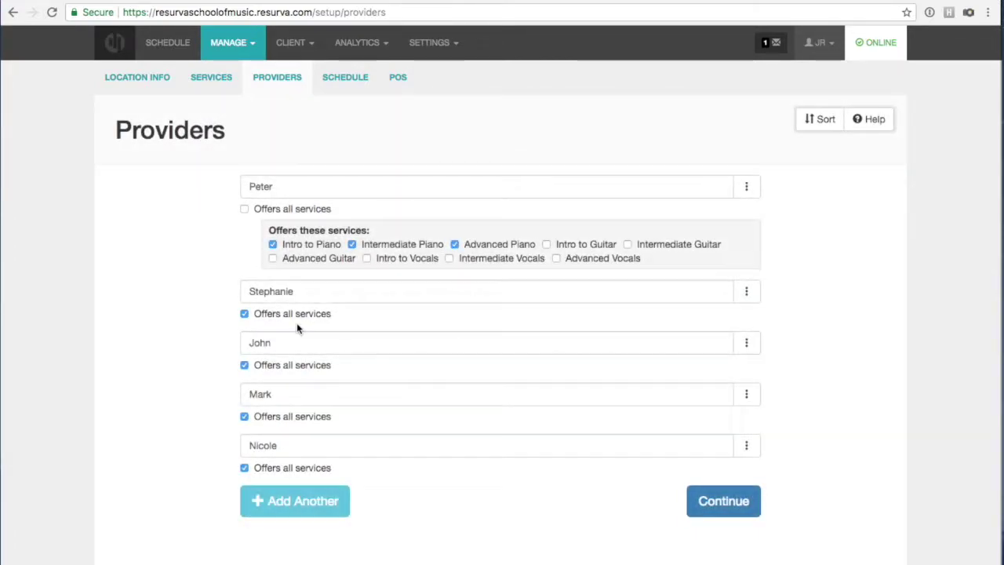
Limit Stephanie to Intro, Intermediate and Advanced Piano instead of all services.
left_click(244, 313)
left_click(273, 349)
left_click(351, 349)
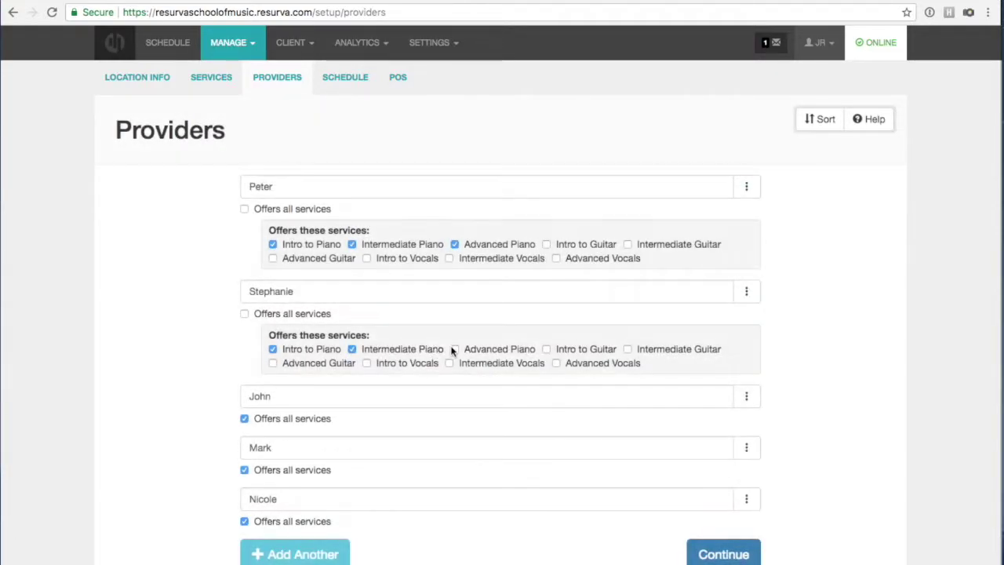
left_click(454, 349)
Limit John to Intro, Intermediate and Advanced Guitar and stop Mark offering all services.
left_click(245, 419)
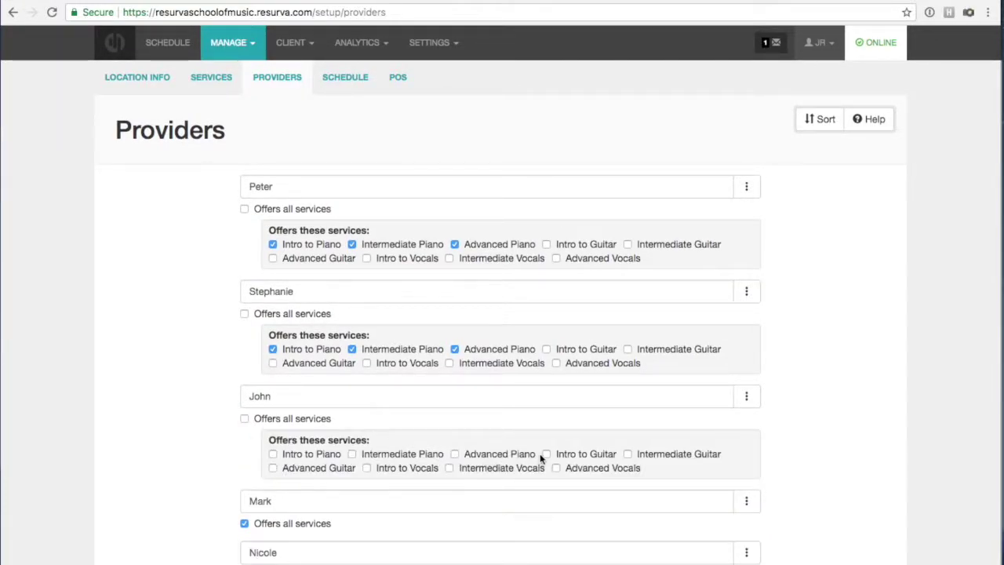
left_click(547, 453)
left_click(628, 453)
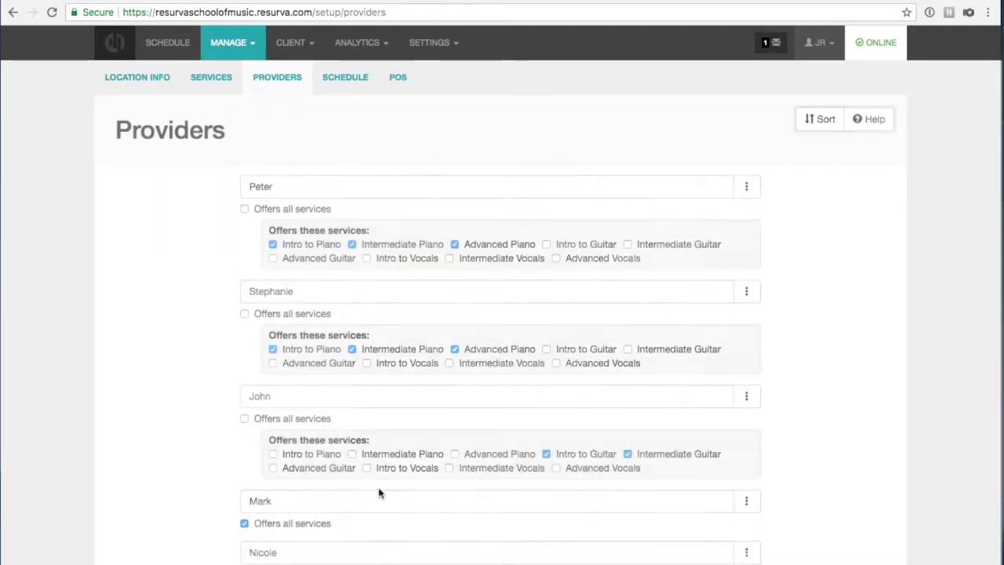
left_click(273, 468)
left_click(244, 523)
scroll(243, 520, "down", 2)
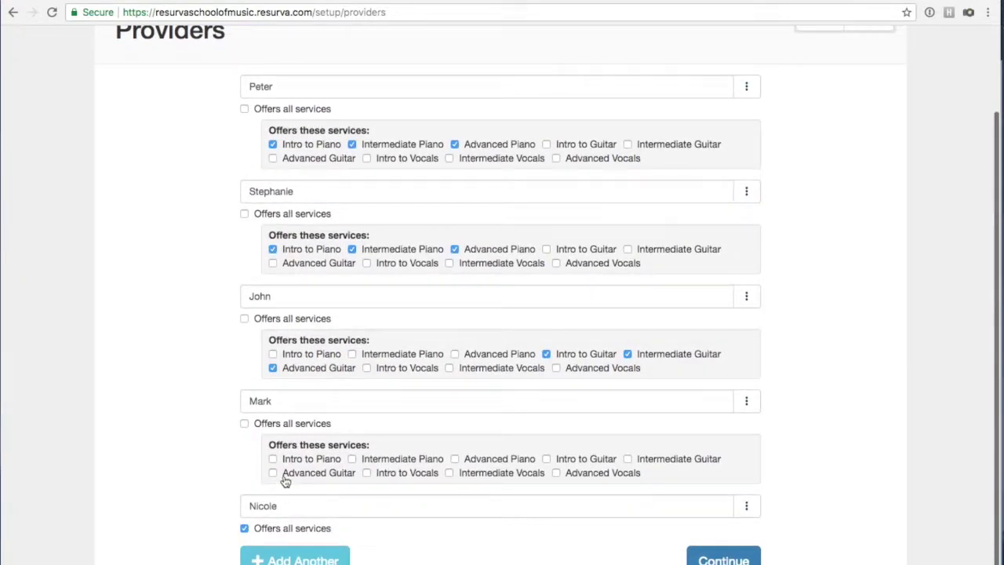
Let Mark teach Advanced, Intermediate and Intro to Guitar.
left_click(272, 473)
left_click(627, 458)
left_click(546, 459)
scroll(259, 509, "down", 1)
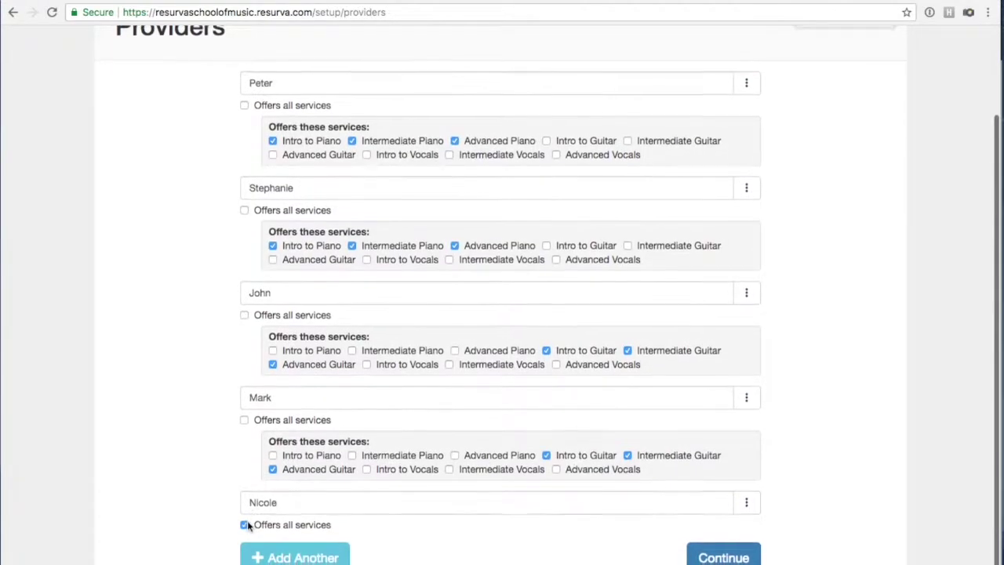
Clear Nicole's Offers all services and assign her Advanced, Intermediate and Intro to Vocals.
left_click(244, 524)
scroll(259, 502, "down", 1)
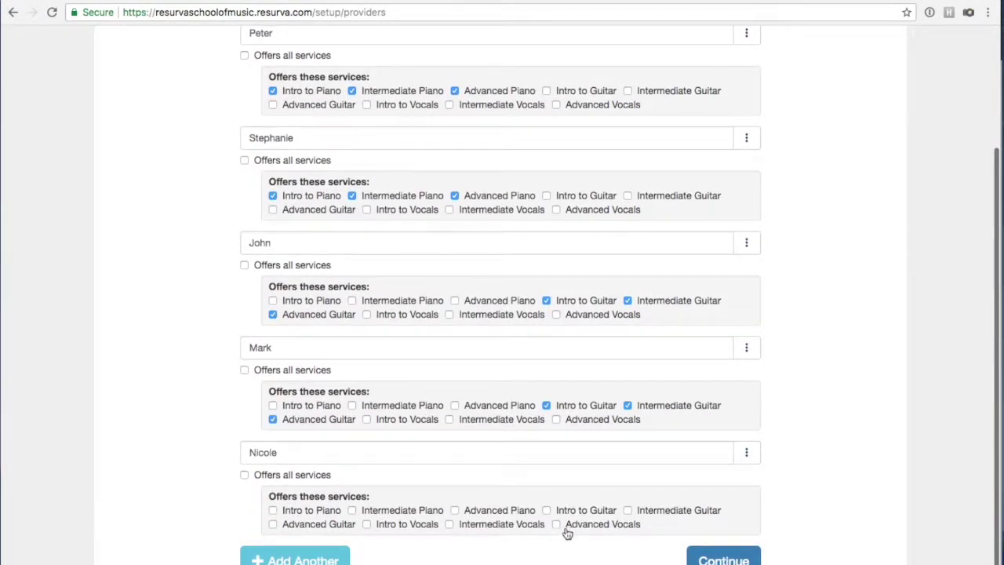
left_click(556, 524)
left_click(449, 523)
left_click(366, 525)
Add Intro, Intermediate and Advanced Vocals to Mark's services.
left_click(366, 419)
left_click(449, 418)
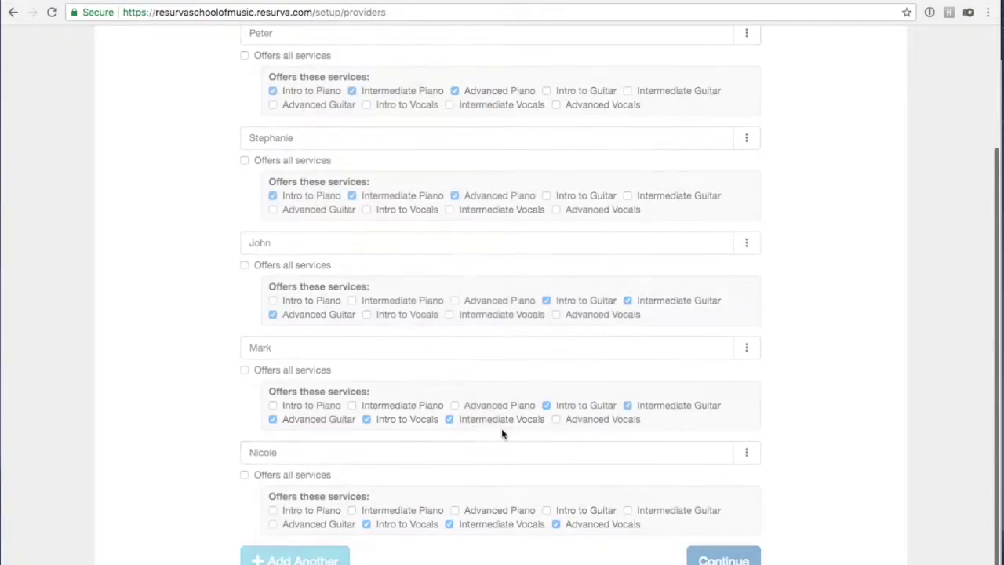
left_click(556, 419)
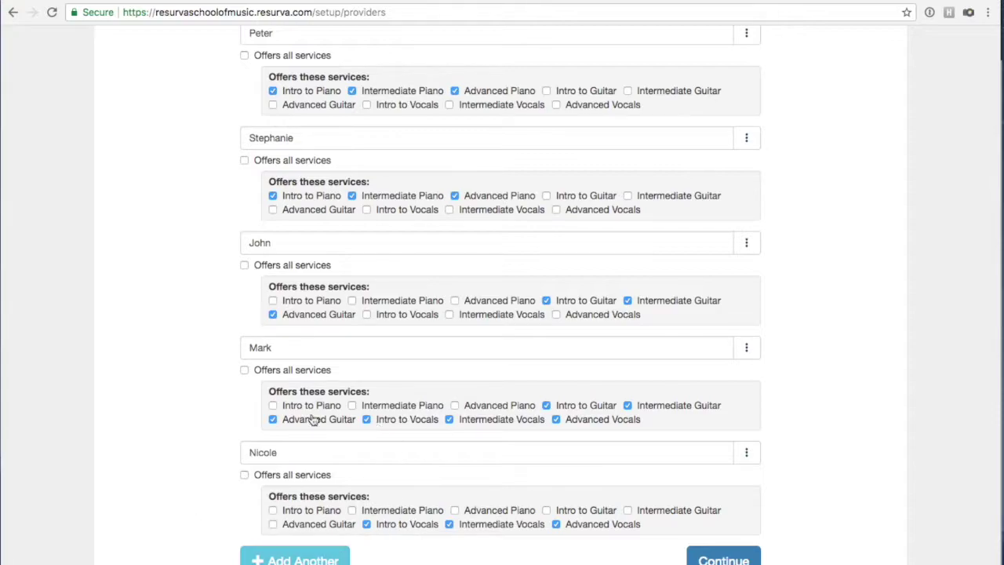
Review the service assignments and continue to the weekly Schedules page.
scroll(218, 419, "up", 1)
scroll(189, 471, "down", 1)
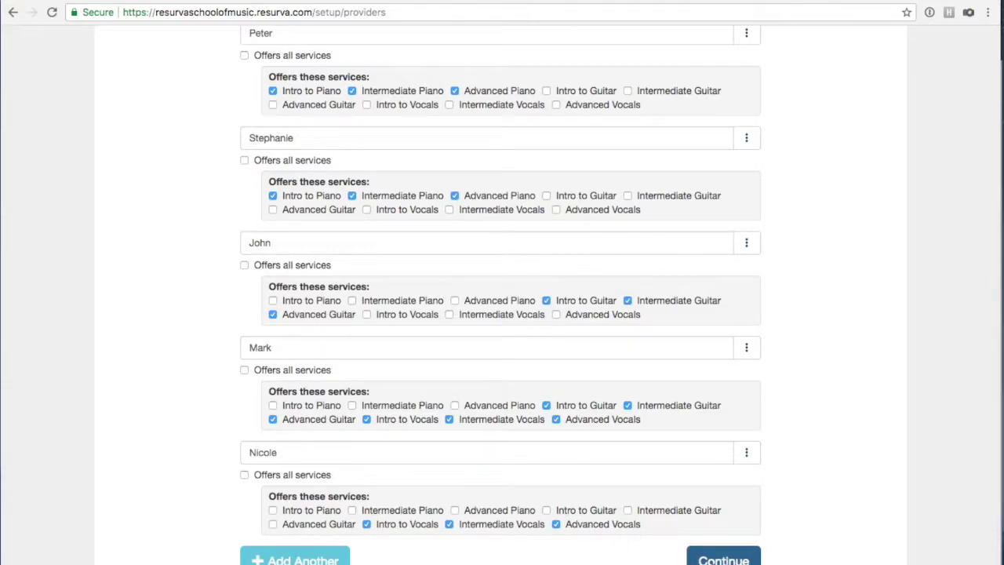
scroll(297, 270, "up", 2)
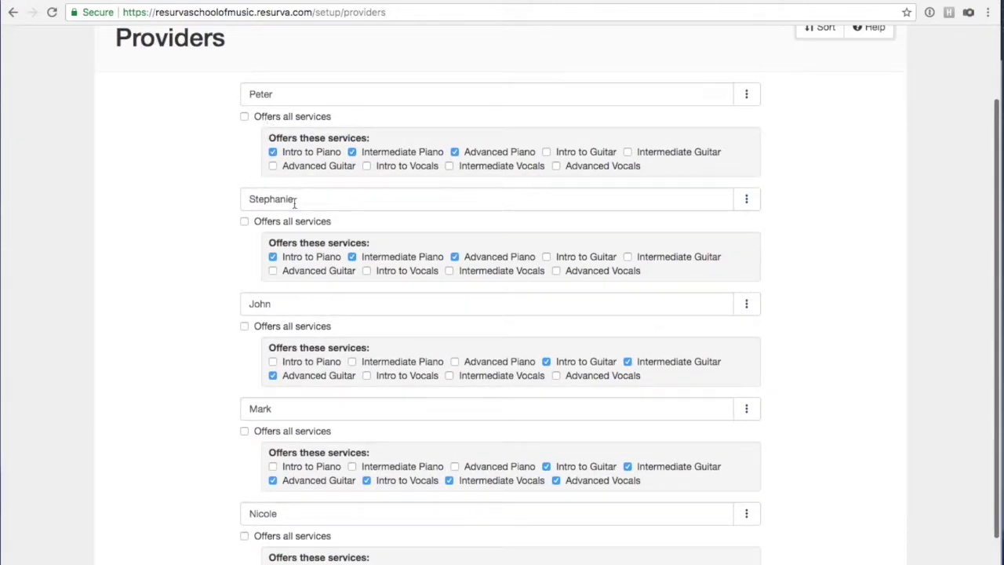
scroll(275, 327, "down", 1)
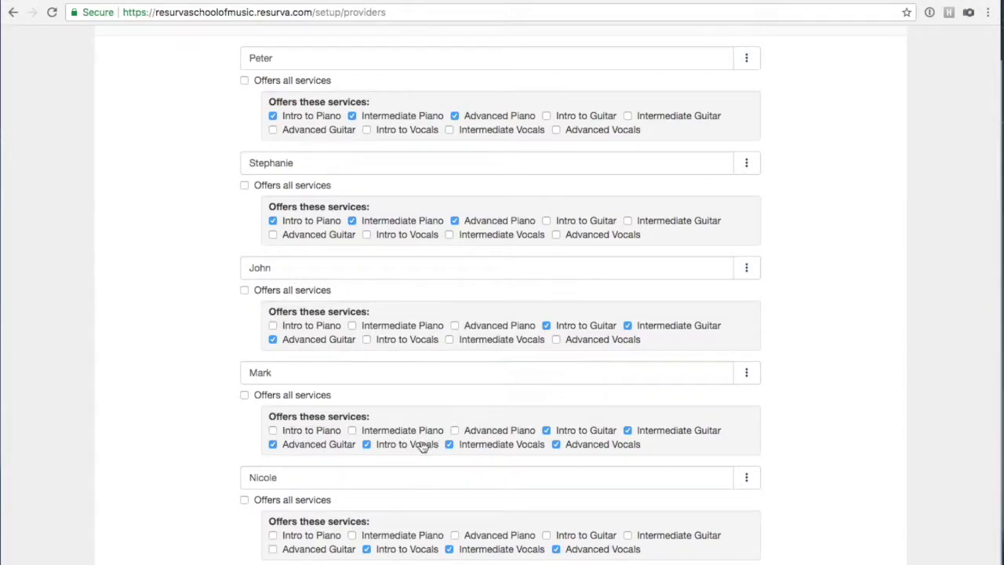
scroll(542, 448, "down", 1)
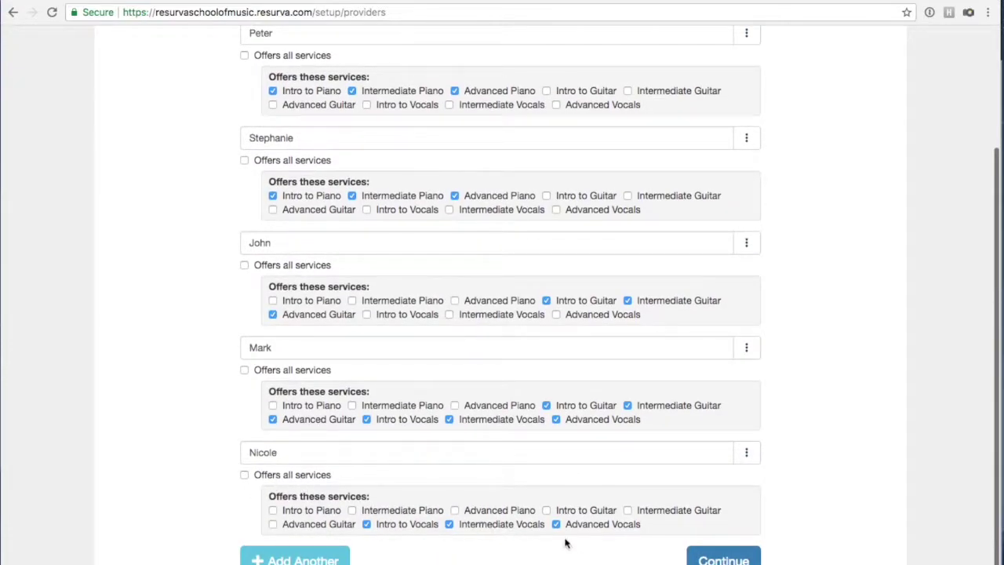
left_click(714, 560)
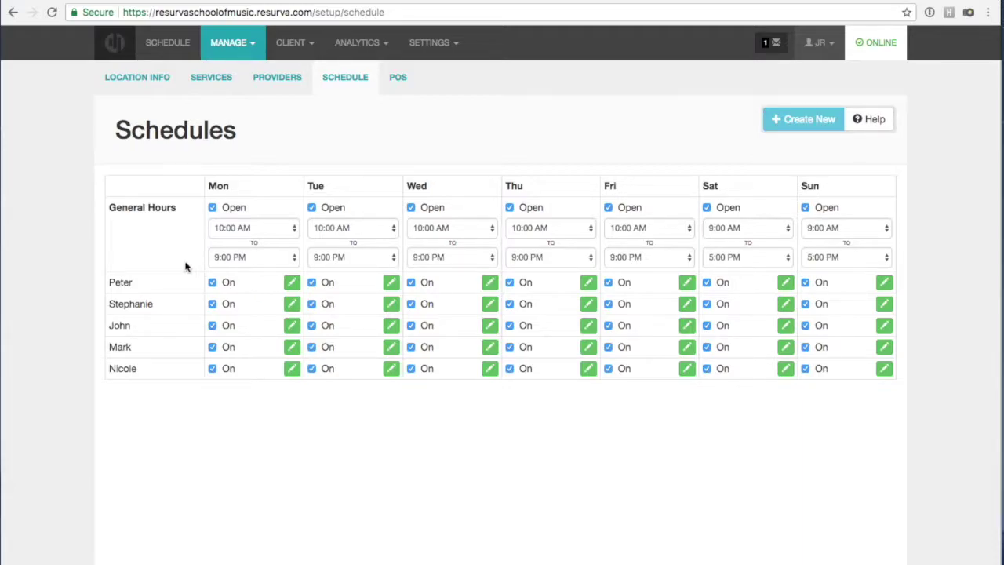
Turn off Peter's and John's Saturday and Sunday, and Stephanie's Monday and Tuesday.
left_click(707, 282)
left_click(806, 283)
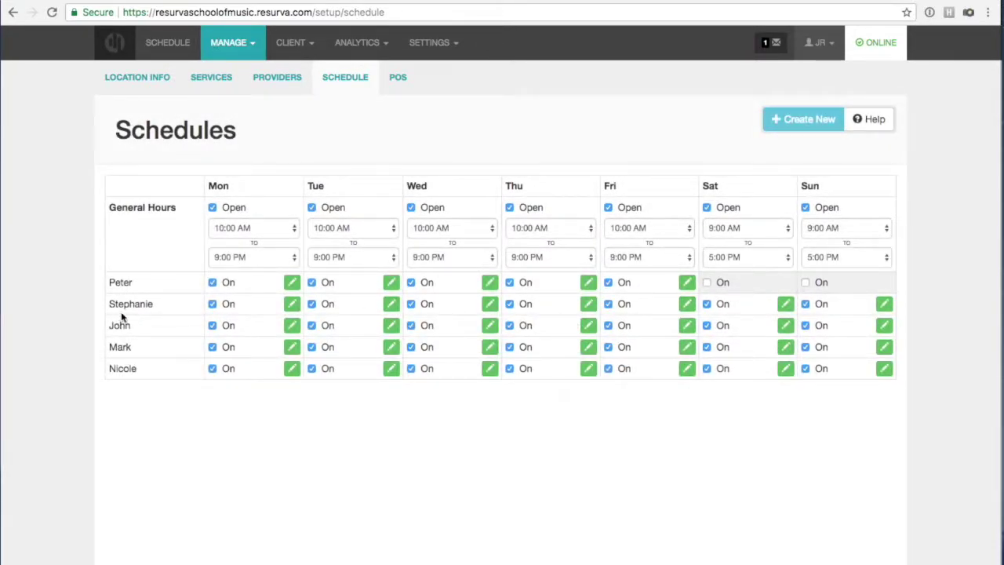
left_click(212, 305)
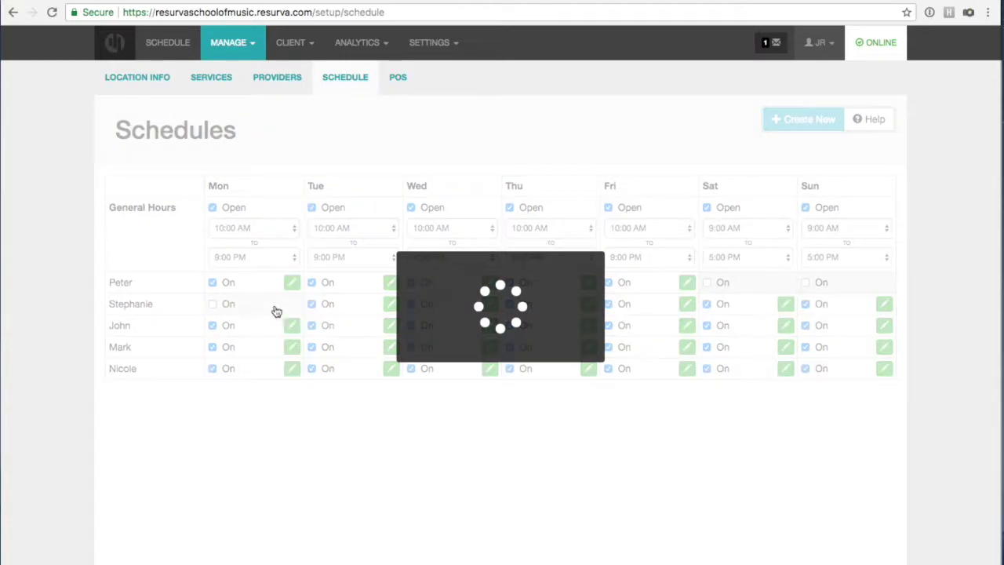
left_click(311, 305)
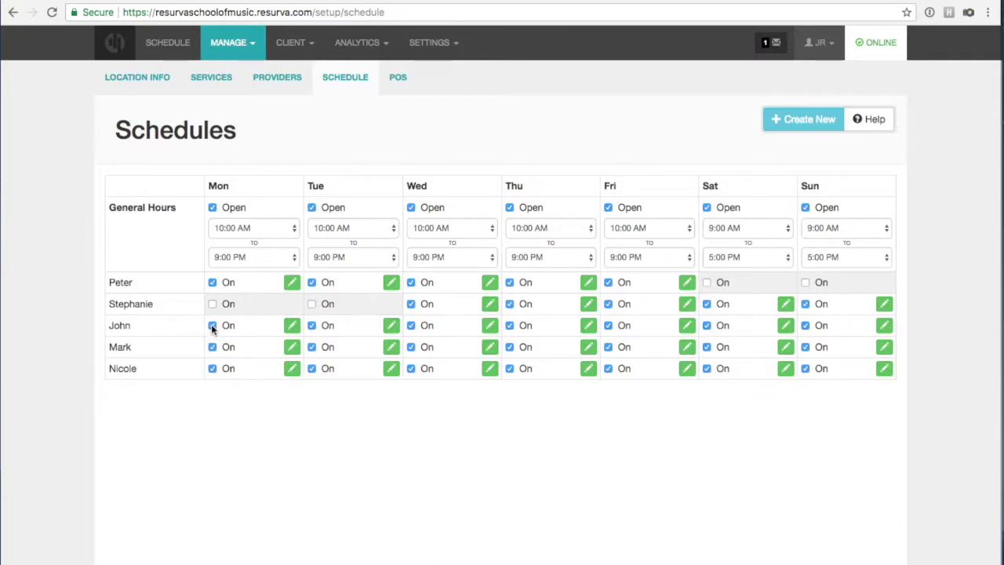
left_click(707, 326)
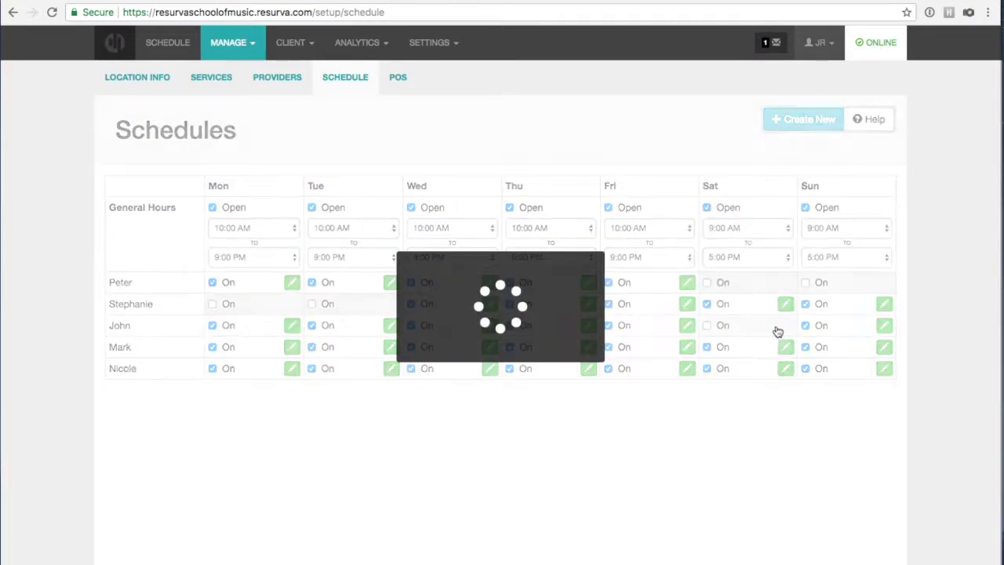
left_click(806, 326)
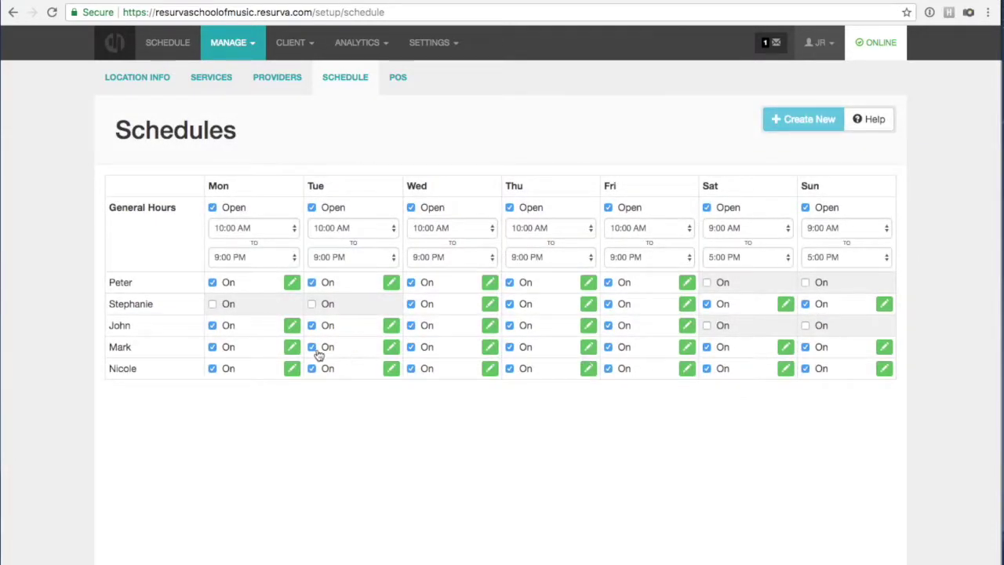
Turn off Mark's Wednesday and Thursday and Nicole's Monday and Tuesday.
left_click(420, 349)
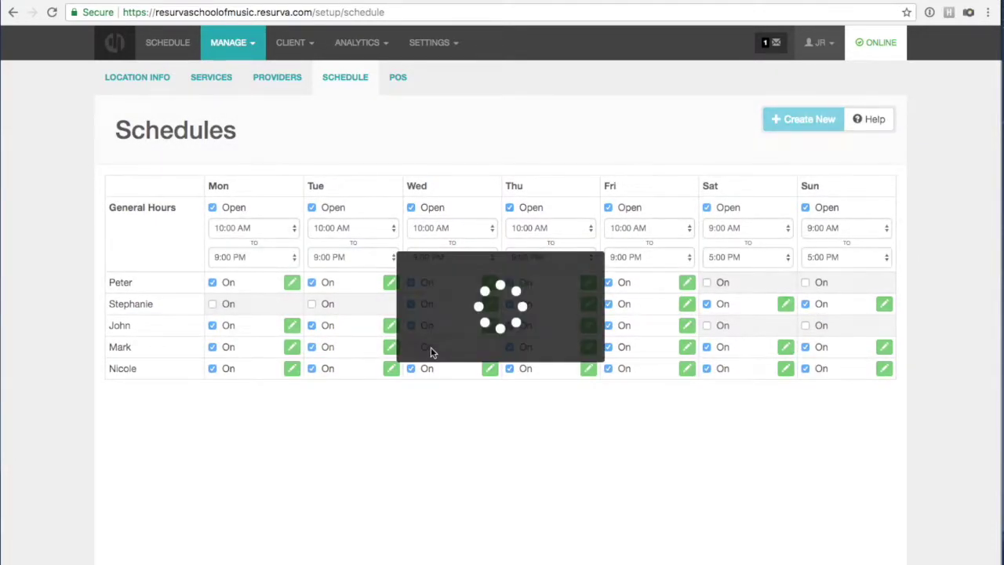
left_click(510, 346)
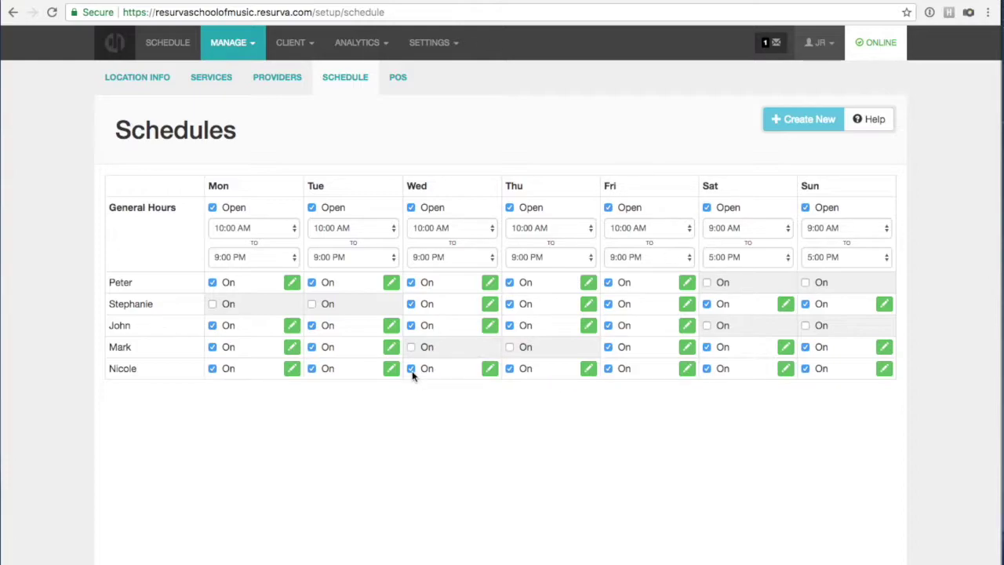
left_click(212, 369)
left_click(312, 368)
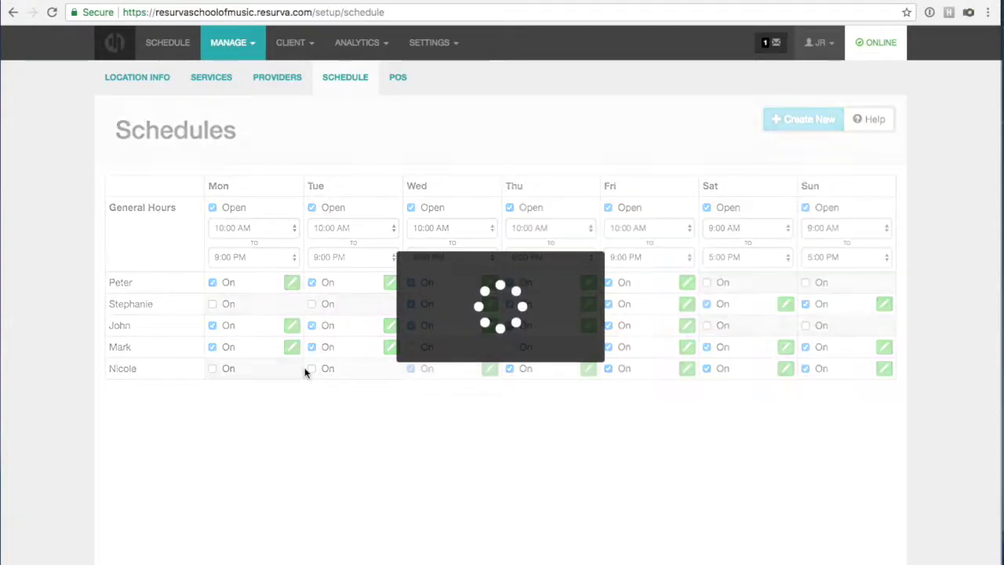
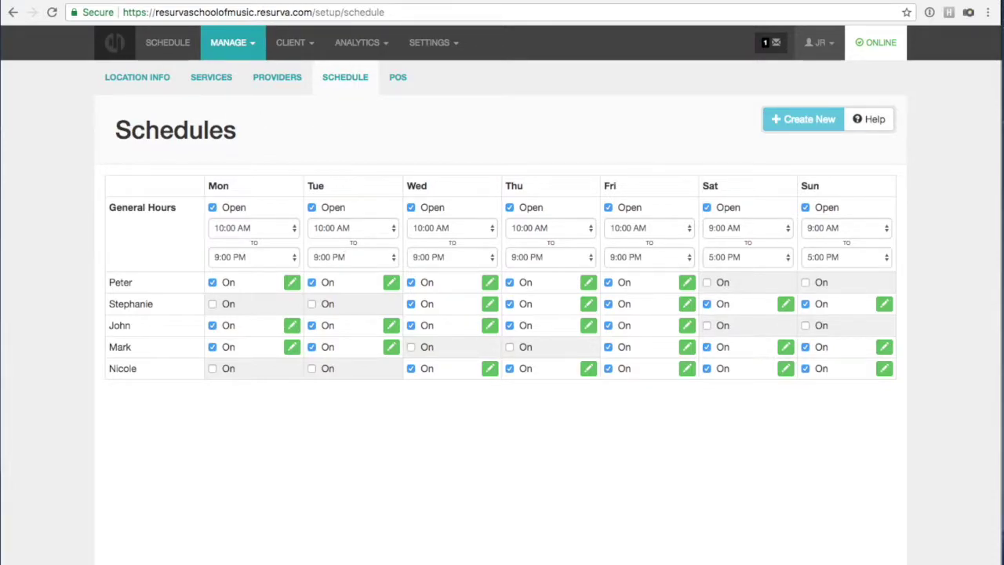
On the public booking page, start a new booking for the Intro to Piano lesson.
left_click(345, 0)
left_click(358, 160)
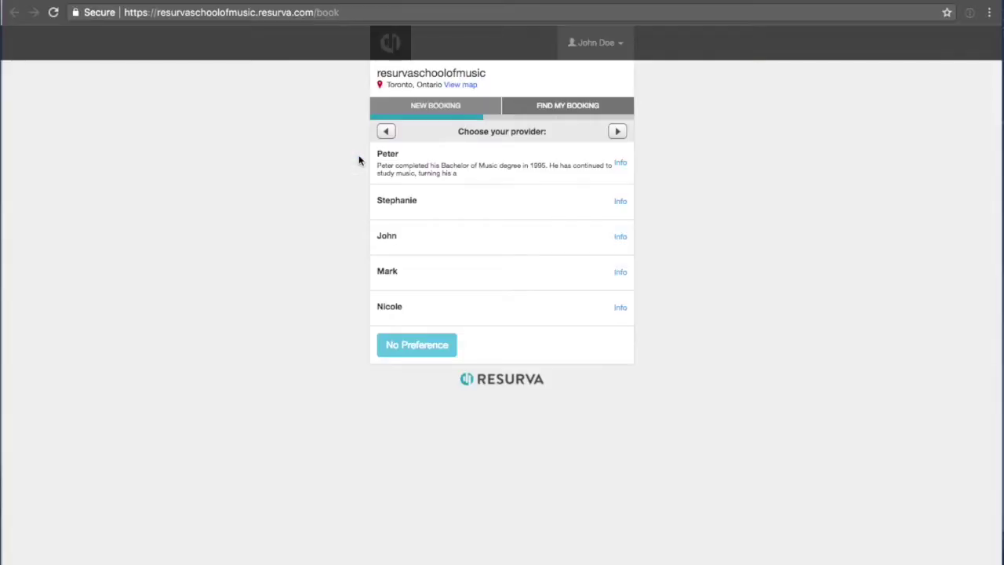
left_click(426, 106)
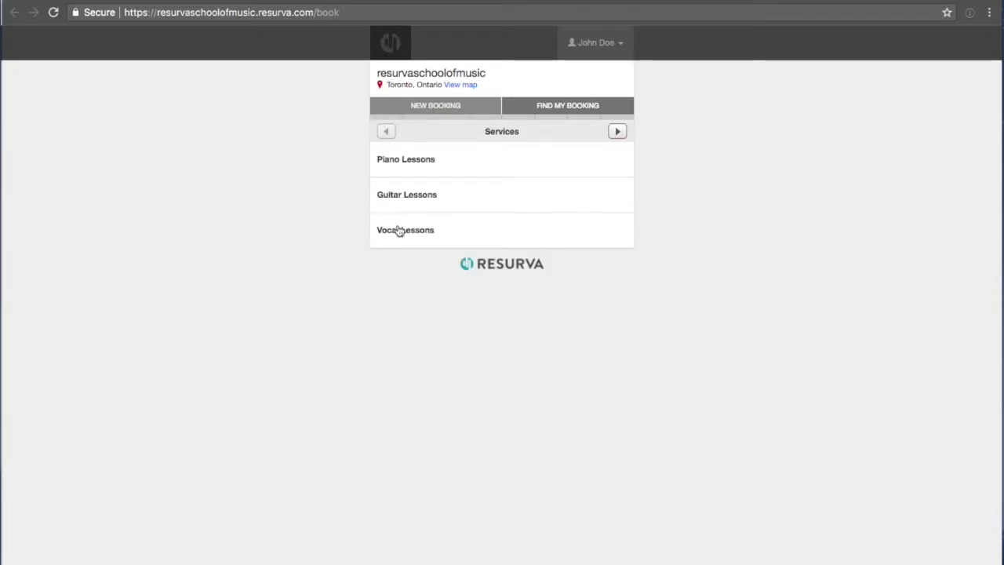
left_click(399, 164)
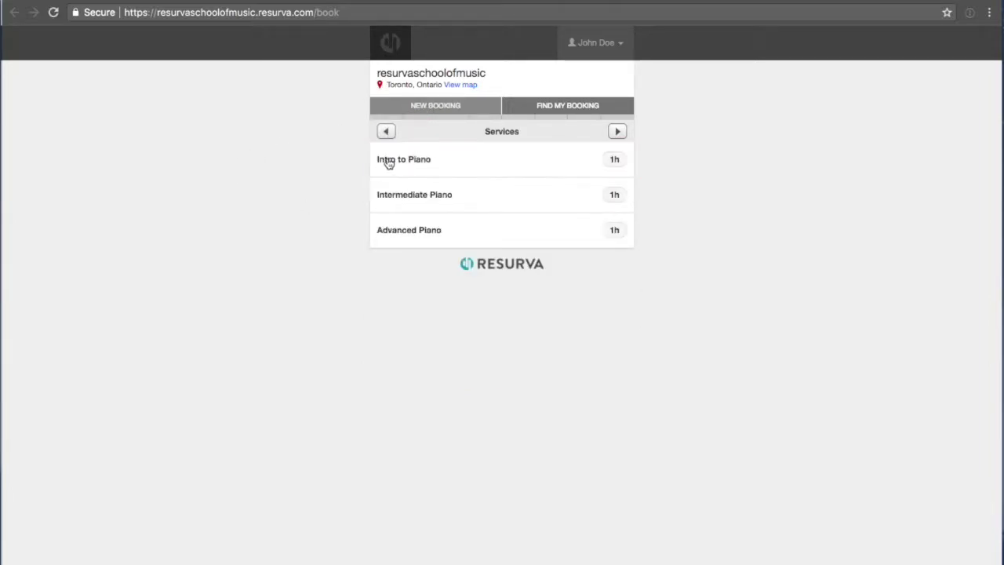
left_click(393, 161)
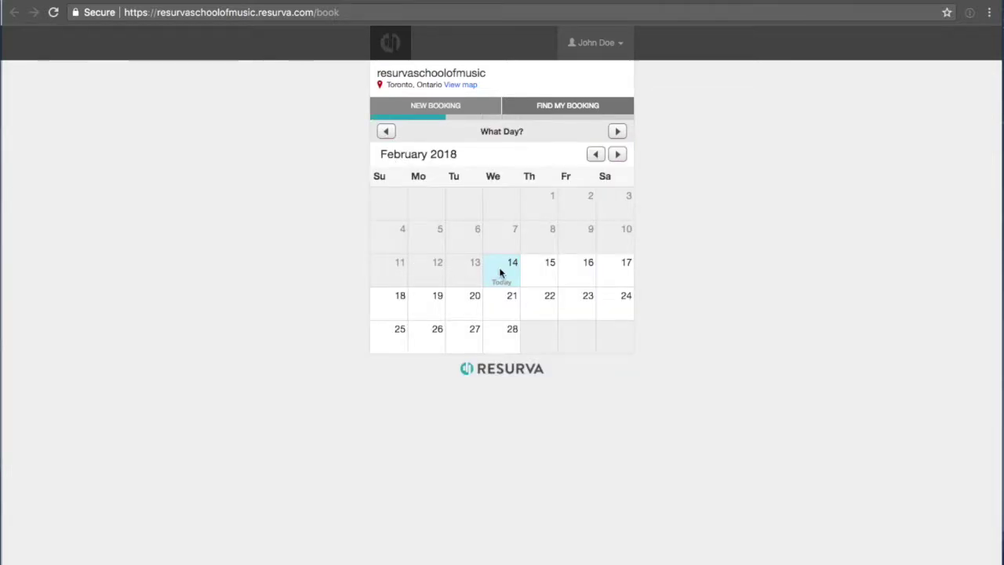
Pick Saturday February 17 and a teacher to see that day's available time slots.
left_click(540, 272)
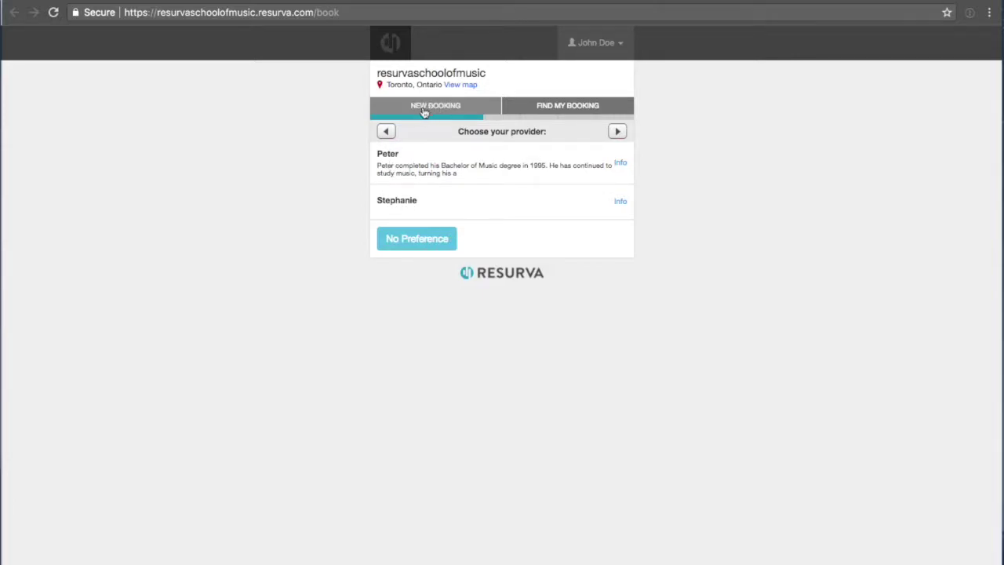
left_click(385, 131)
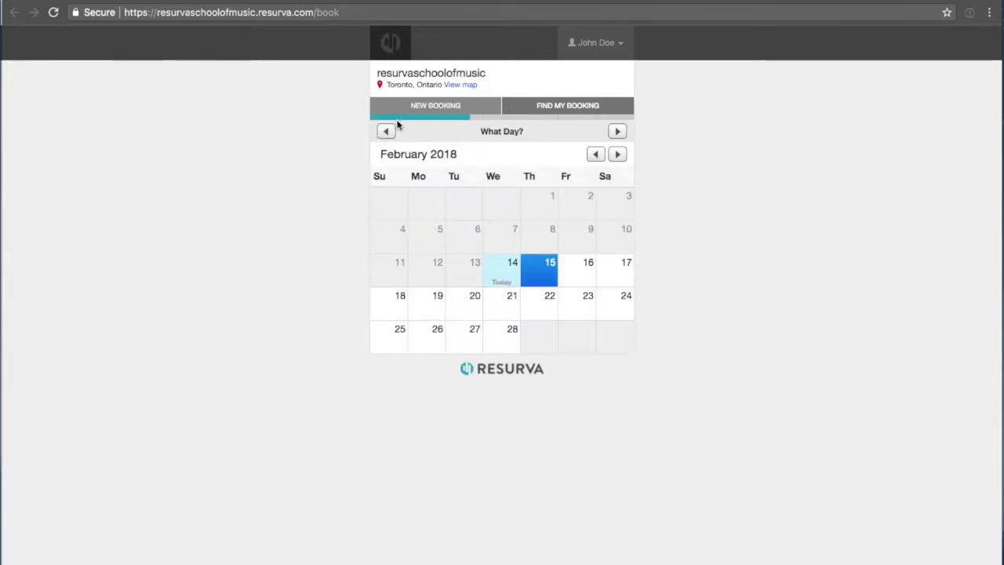
left_click(623, 268)
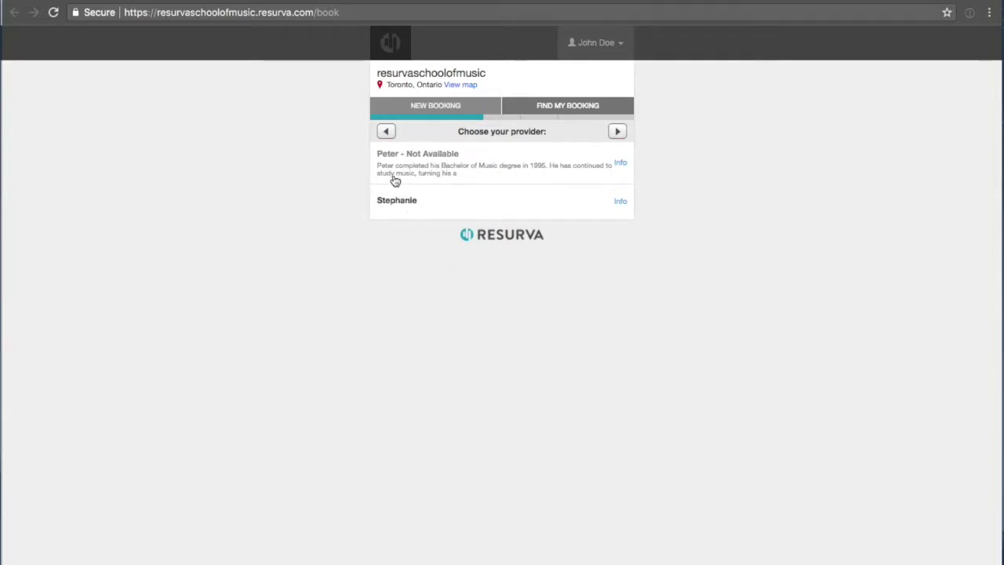
left_click(427, 204)
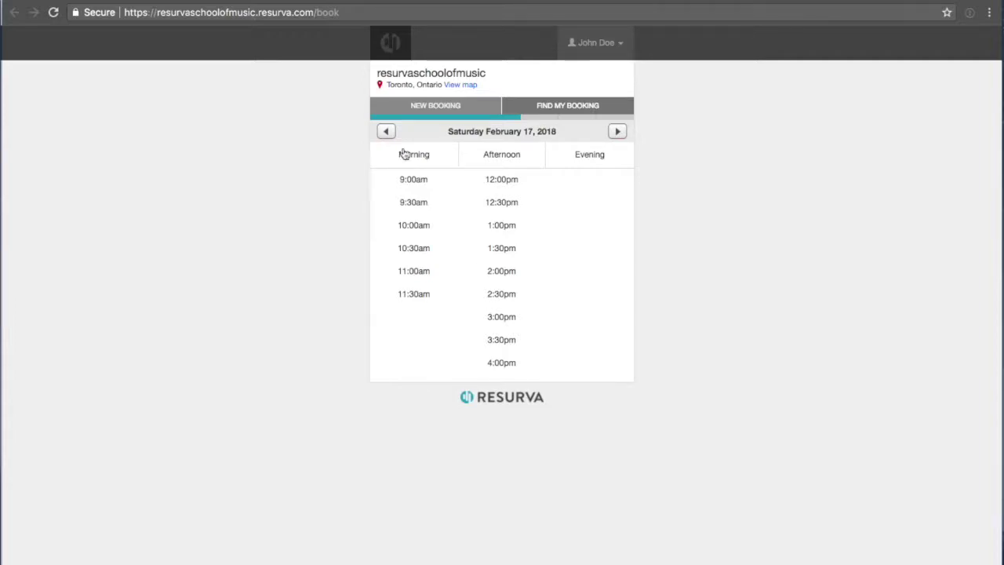
left_click(349, 0)
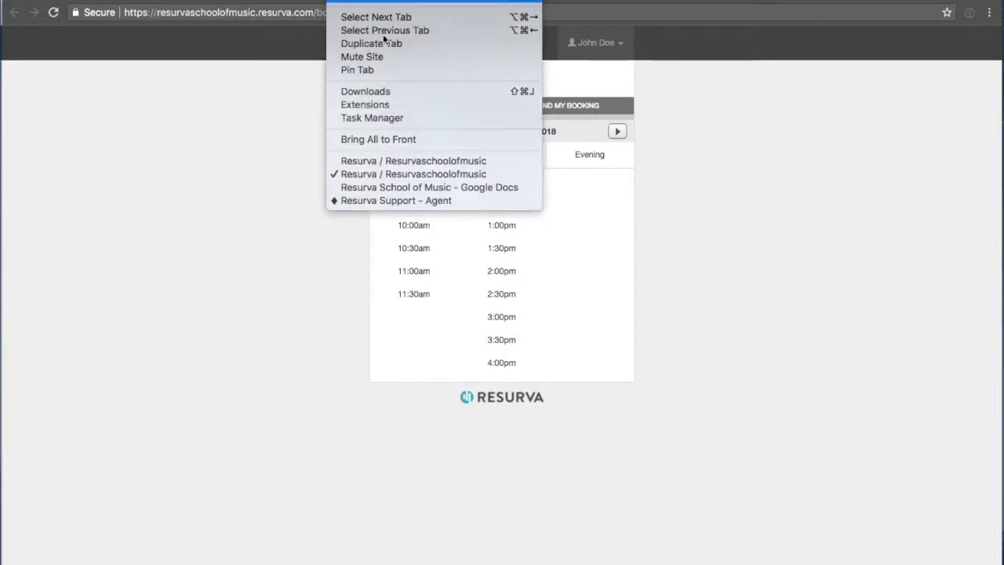
left_click(385, 163)
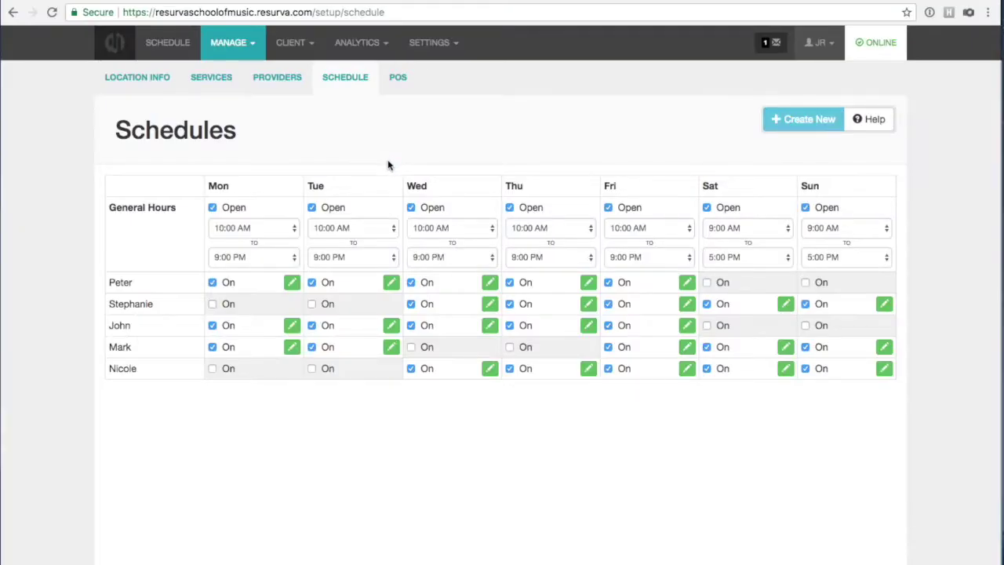
On the Services setup page, add a new service named 'Studio Room (1 Hour Booking)'.
left_click(227, 45)
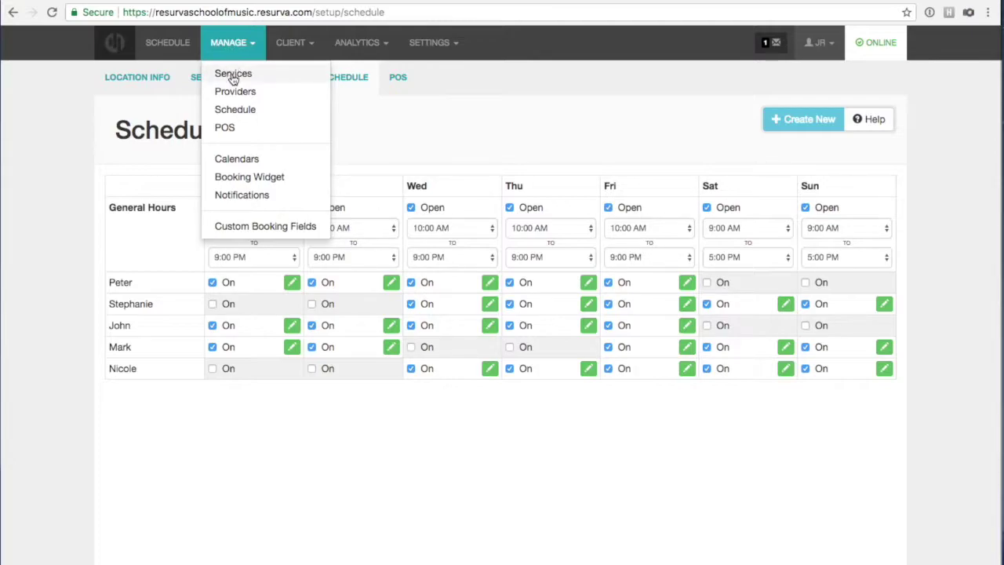
left_click(233, 77)
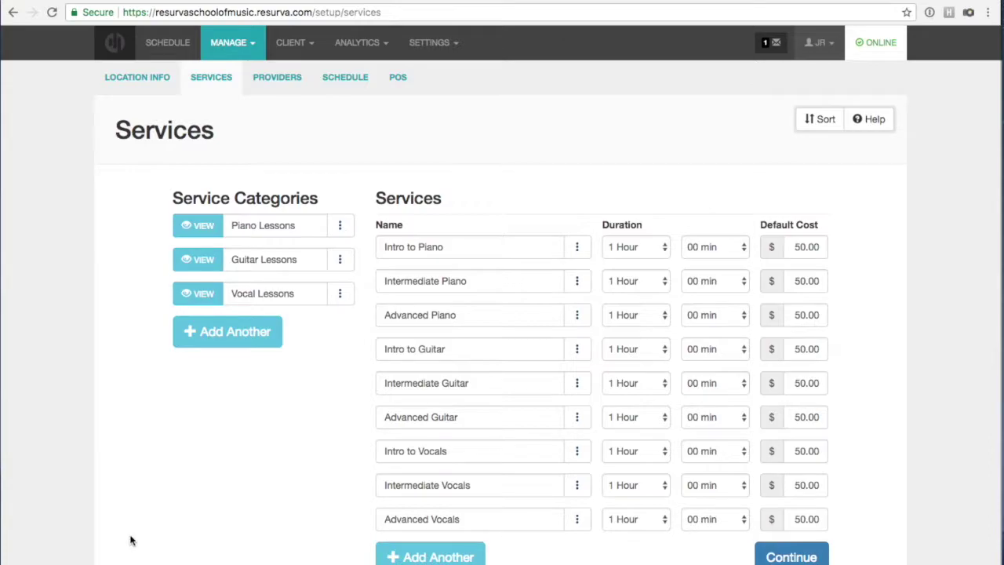
left_click(407, 554)
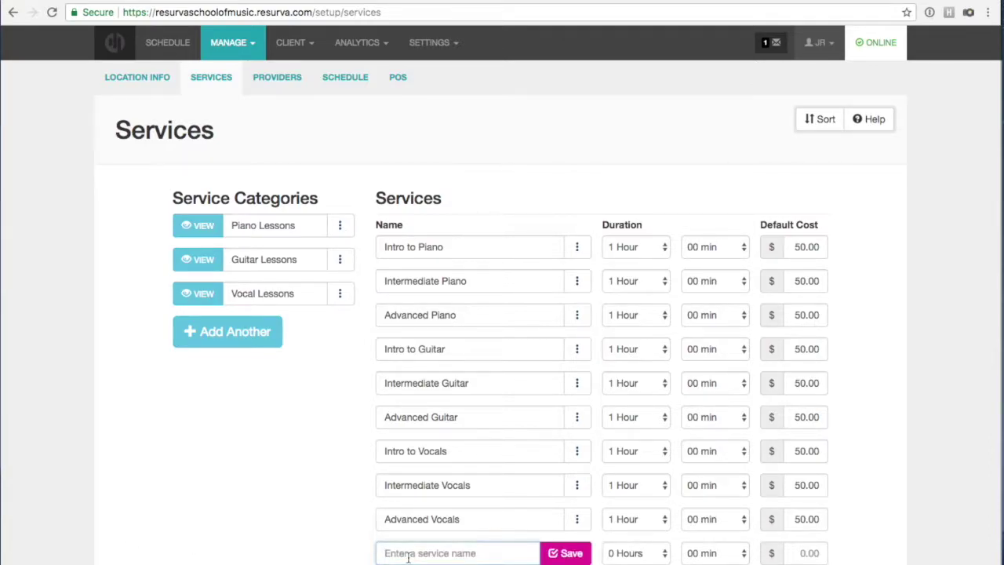
type("St")
type("udio ")
type("Romm")
type(" (1 Hour Booking)")
key("shift+Tab")
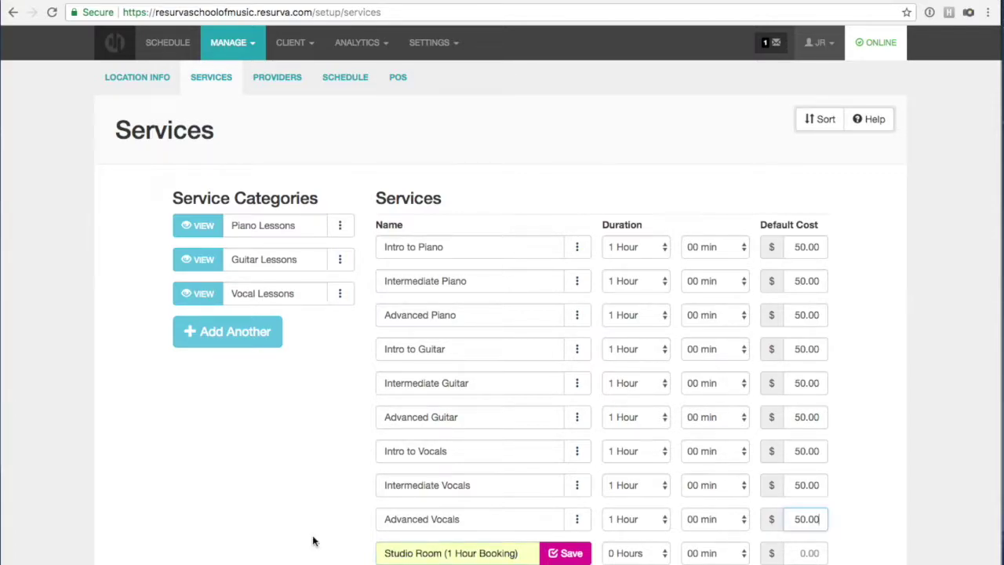
scroll(314, 540, "down", 1)
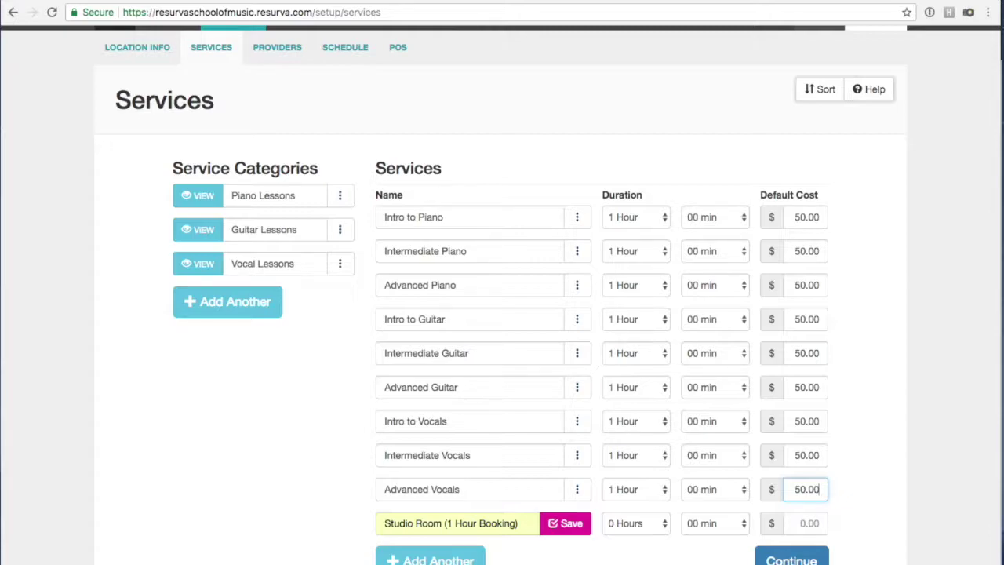
left_click(529, 559)
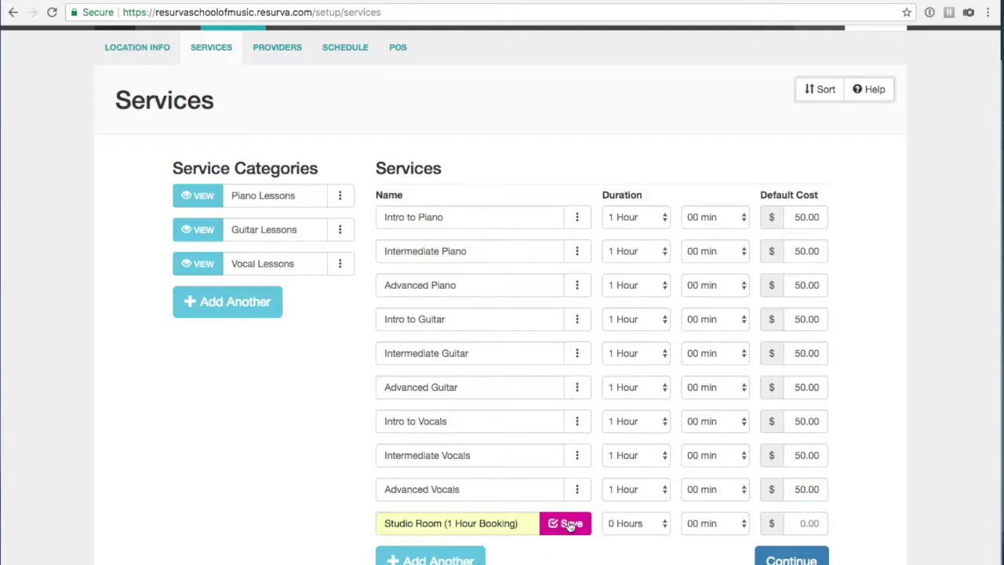
Give the Studio Room service a 1 hour duration and 100.00 default cost, and save it.
left_click(657, 527)
left_click(648, 538)
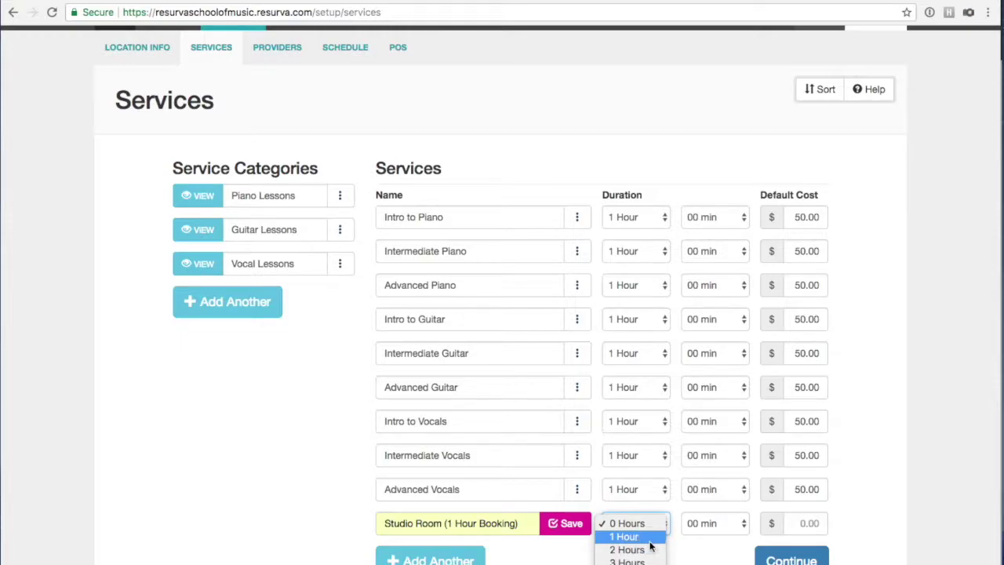
left_click(799, 526)
type("1")
type("00.00")
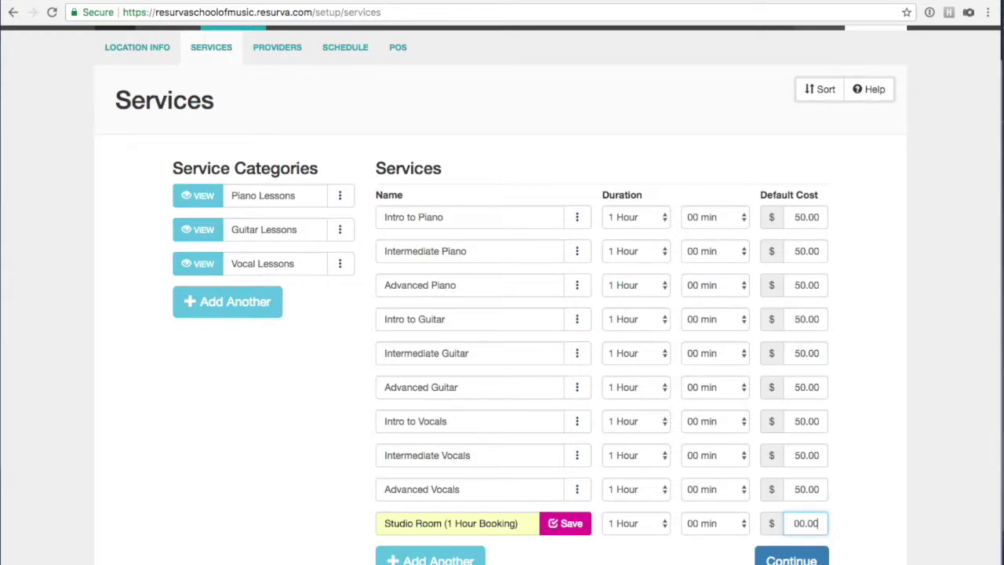
left_click(568, 523)
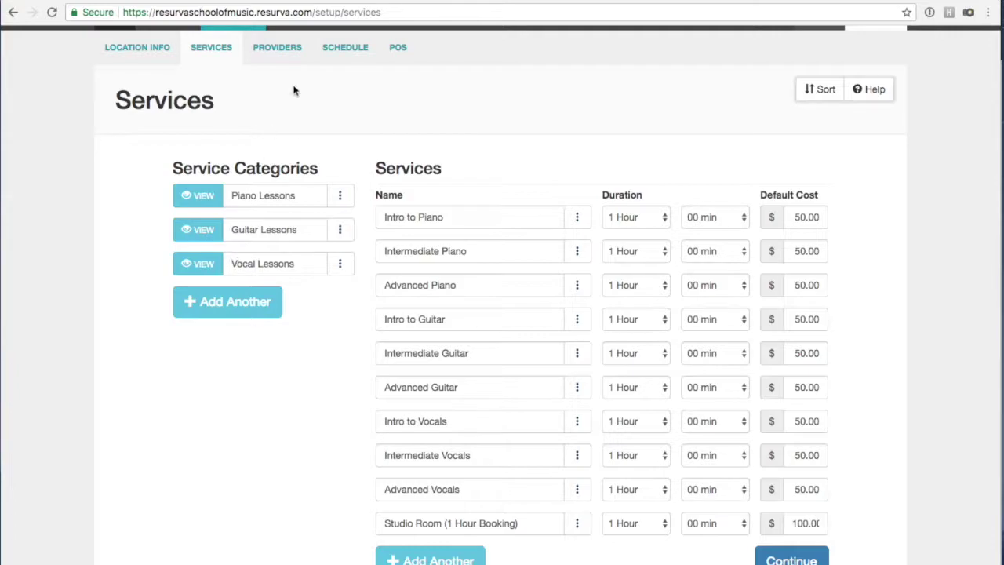
scroll(313, 45, "up", 3)
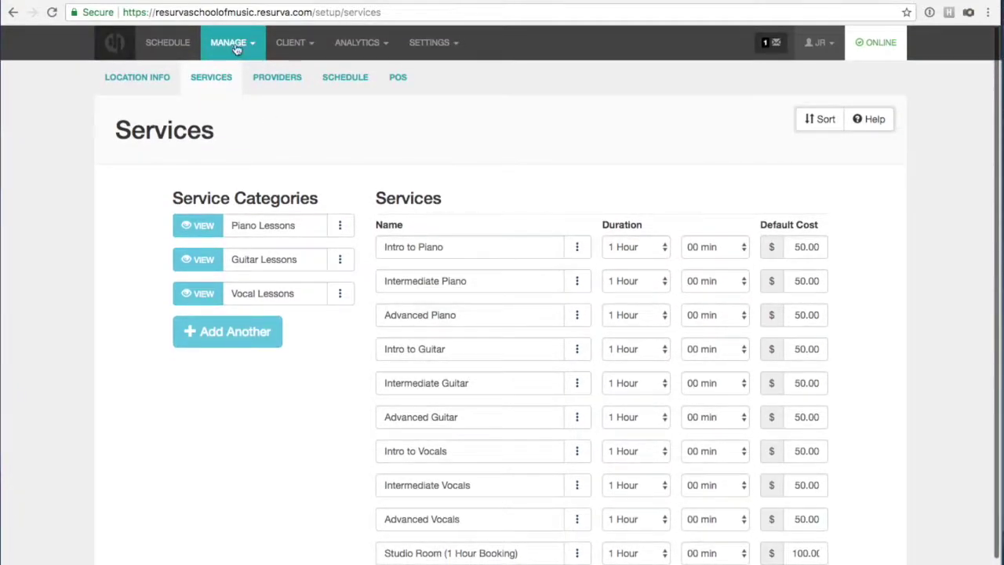
On the Providers page, add a new provider named Studio A.
left_click(264, 77)
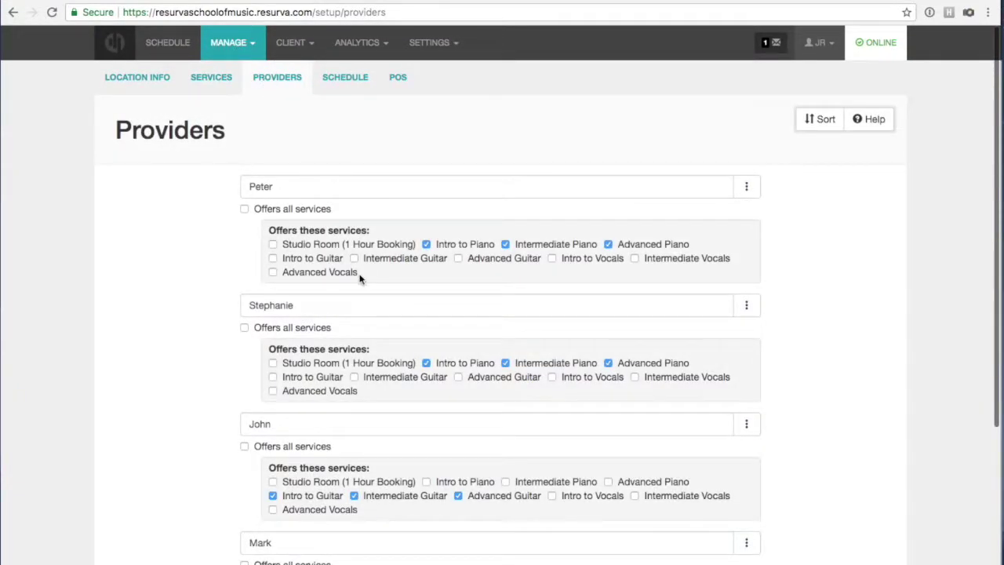
scroll(361, 276, "down", 5)
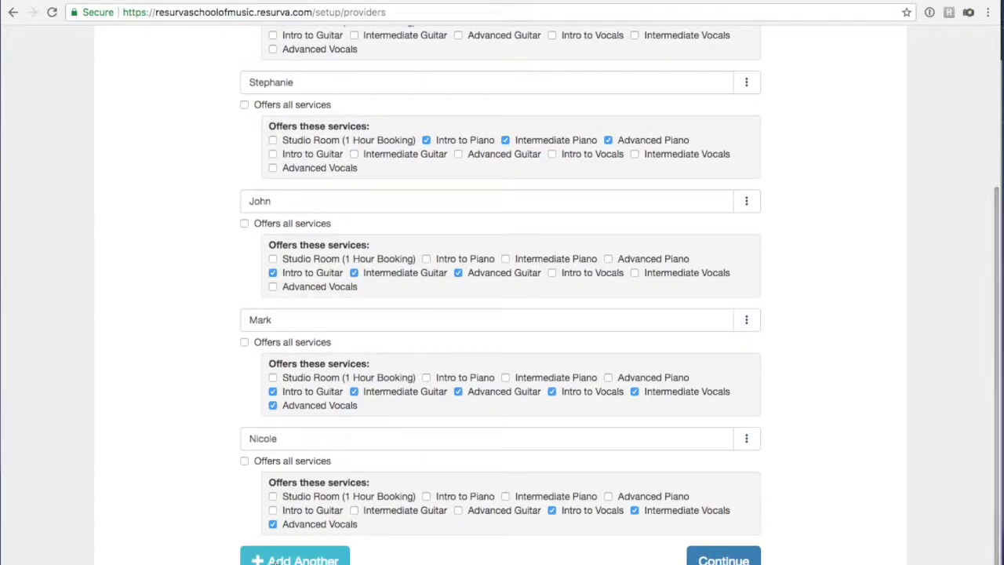
left_click(269, 560)
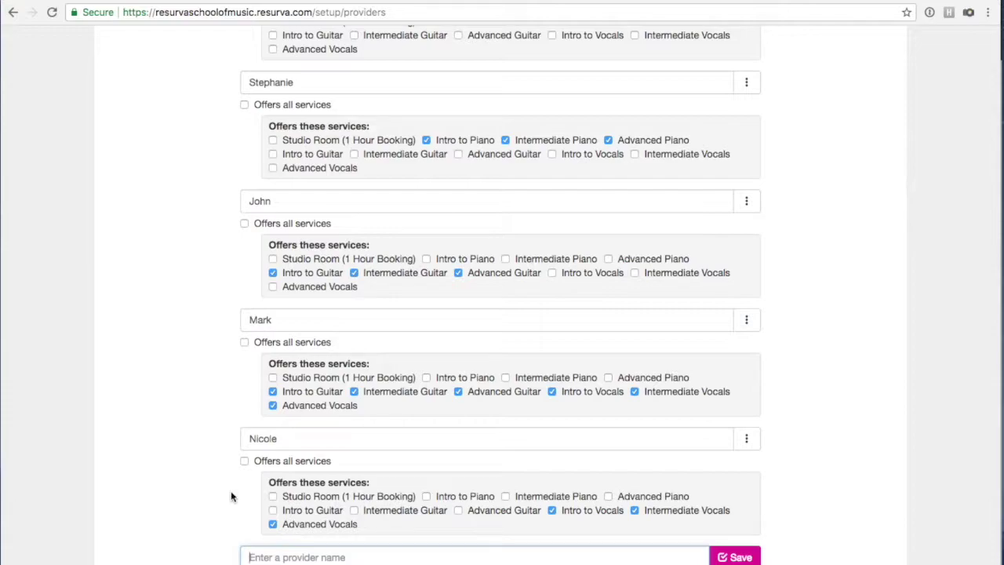
scroll(232, 495, "down", 2)
left_click(270, 504)
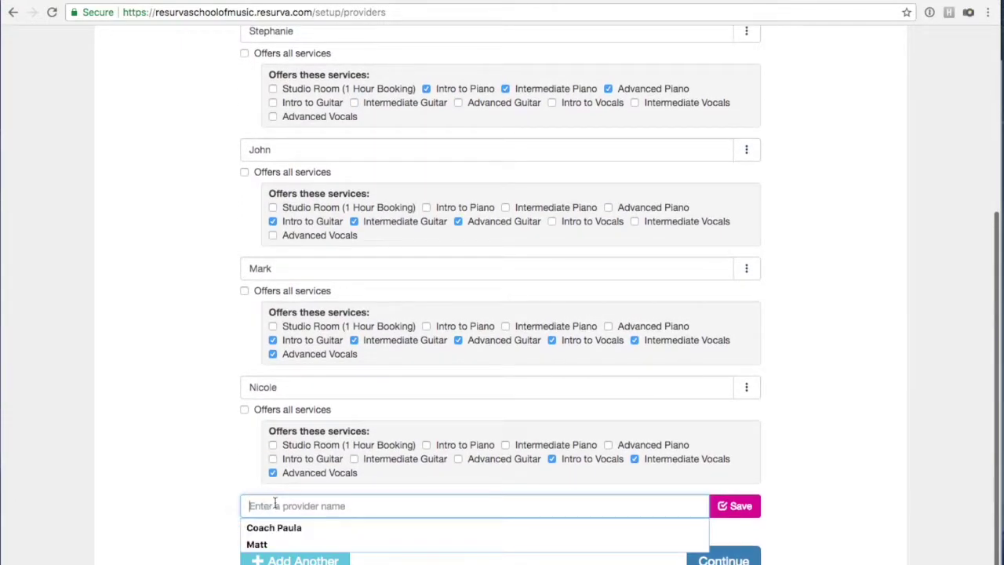
type("Studio A")
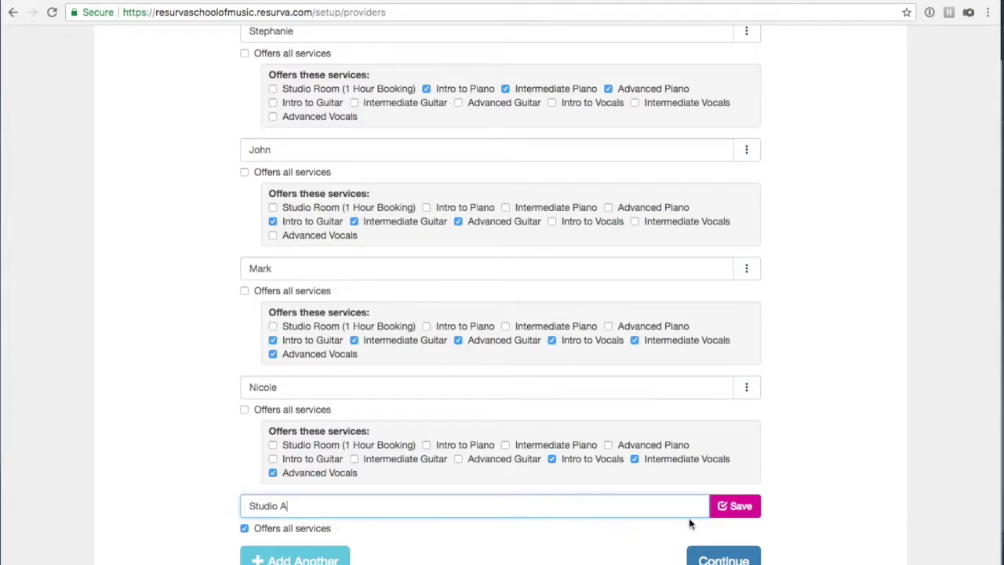
left_click(723, 507)
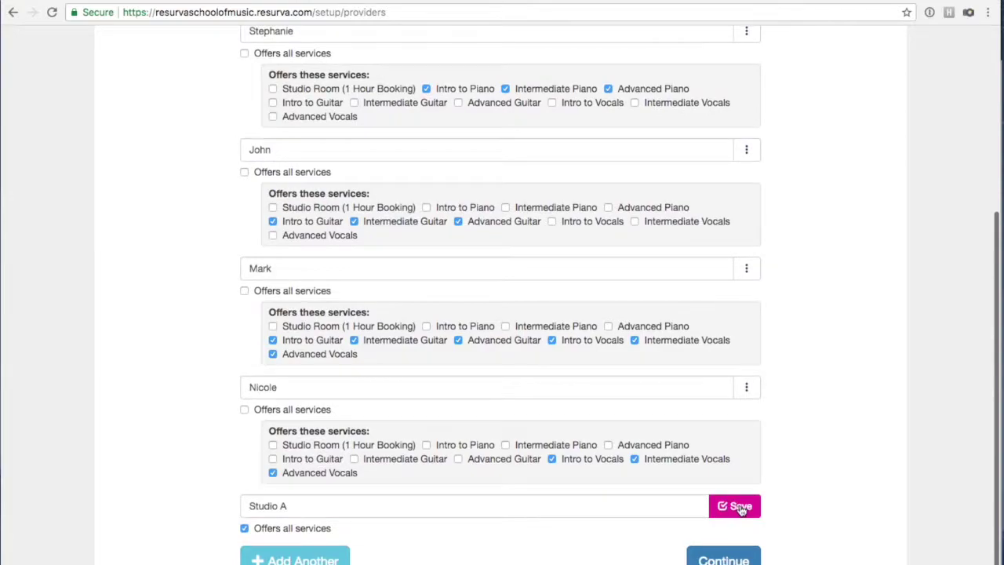
left_click(740, 508)
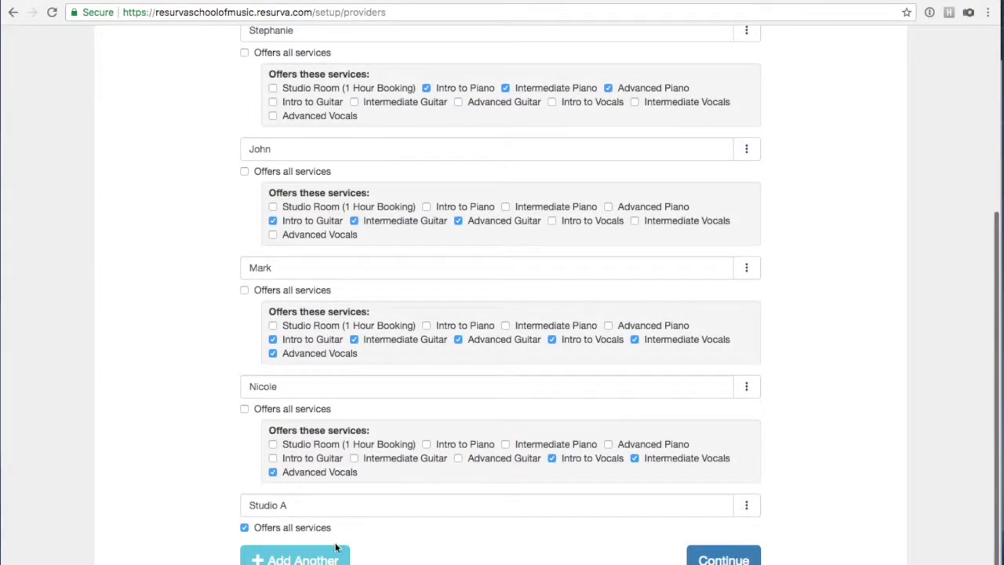
Add a second provider, Studio B.
left_click(306, 558)
type("Studio B")
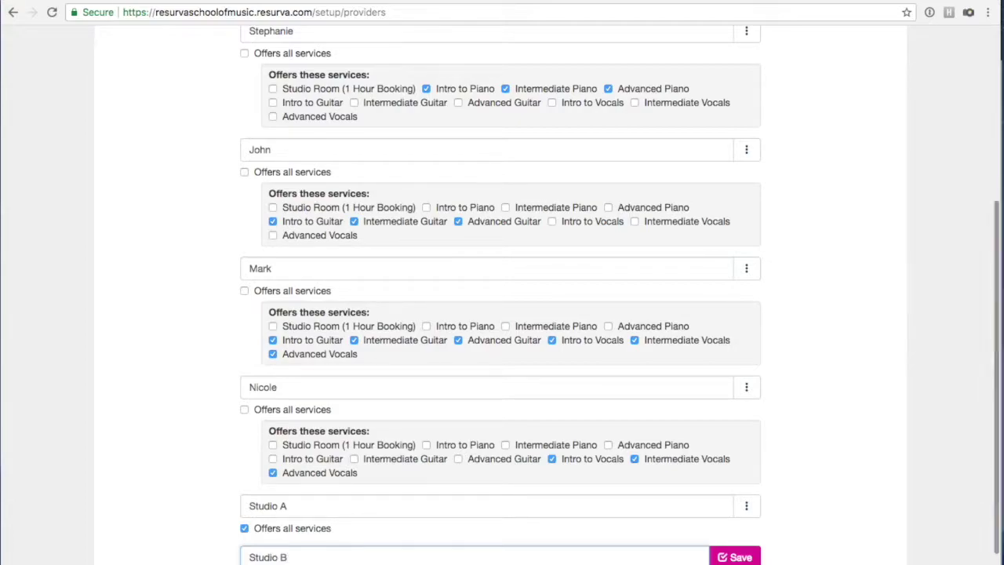
scroll(363, 485, "down", 2)
left_click(733, 506)
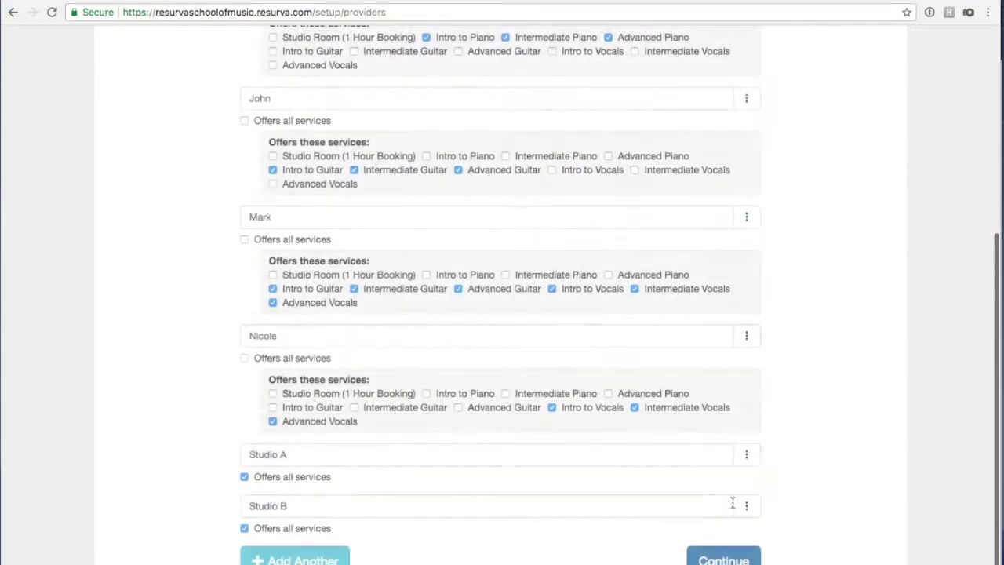
Restrict Studio A and Studio B to offering only Studio Room (1 Hour Booking).
left_click(244, 476)
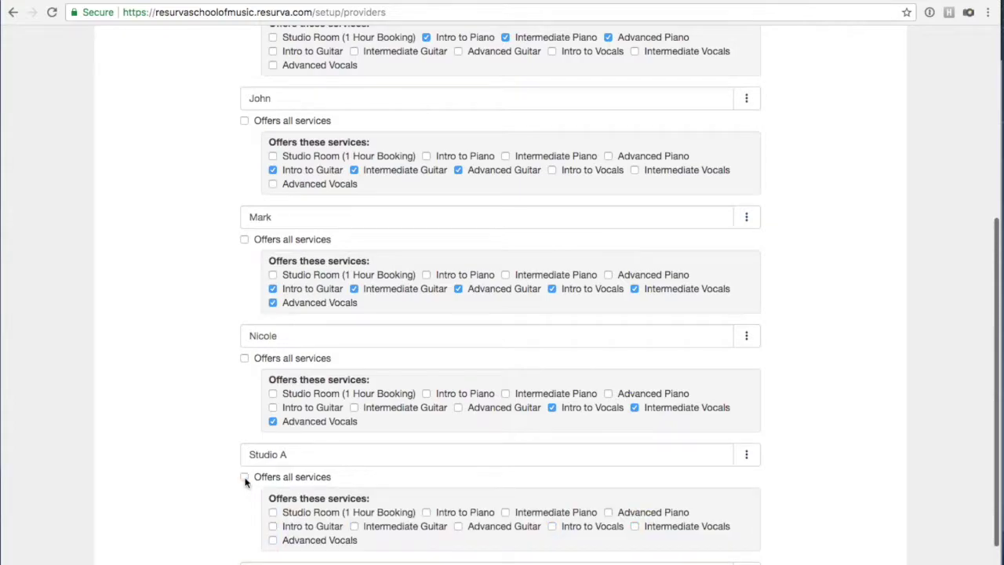
scroll(249, 478, "down", 1)
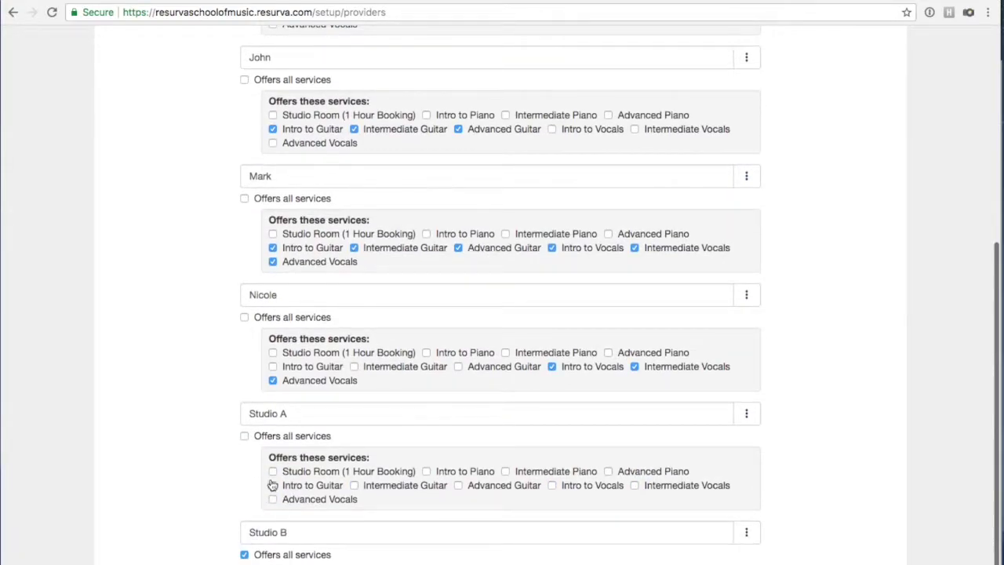
left_click(272, 471)
scroll(248, 502, "down", 1)
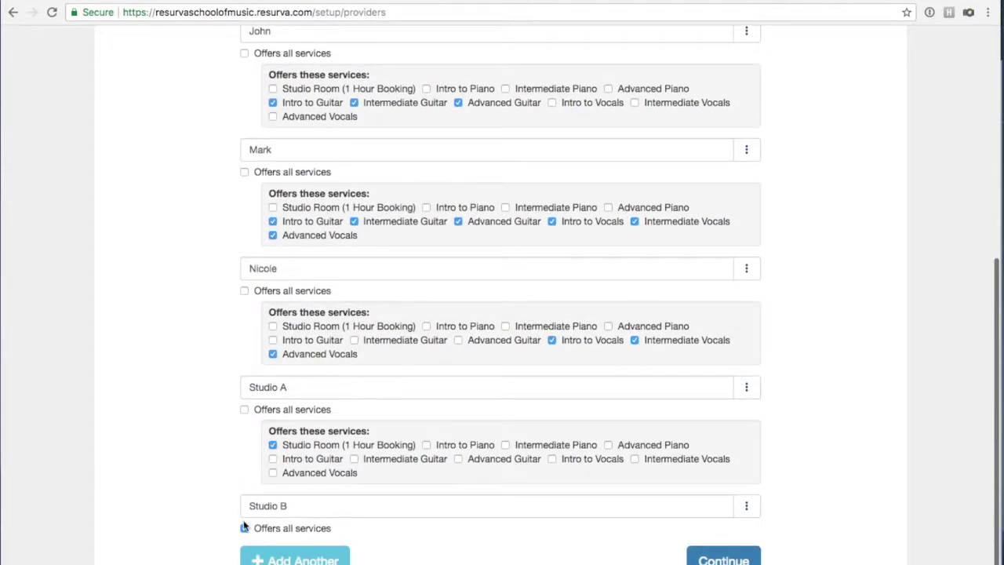
left_click(244, 529)
scroll(251, 530, "down", 1)
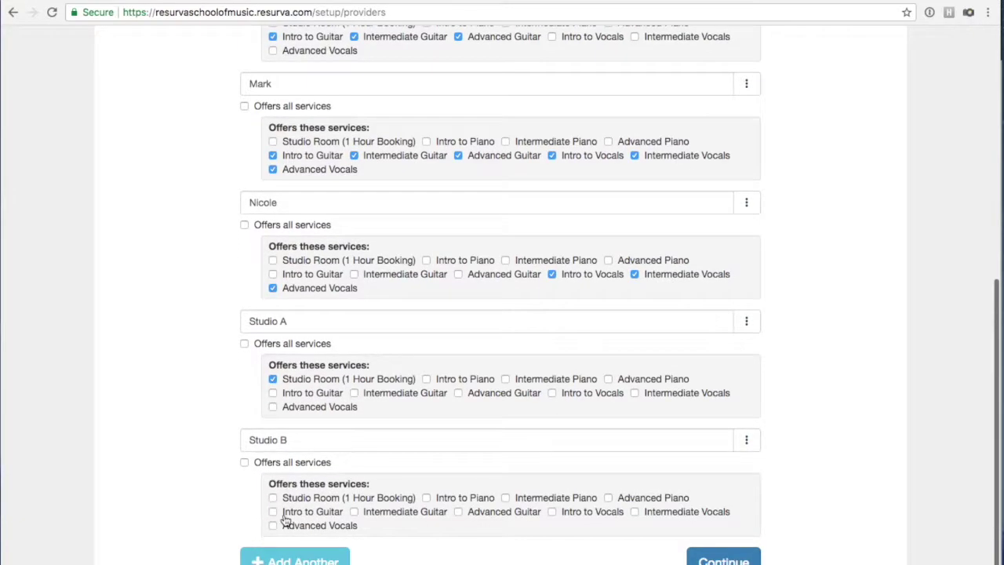
left_click(273, 496)
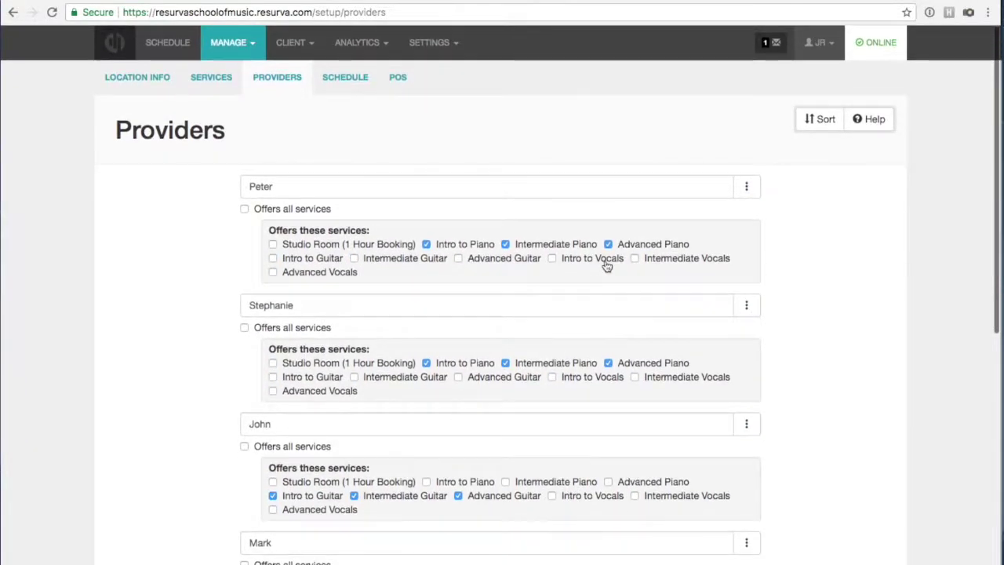
Go to the weekly working Schedules setup page.
left_click(167, 42)
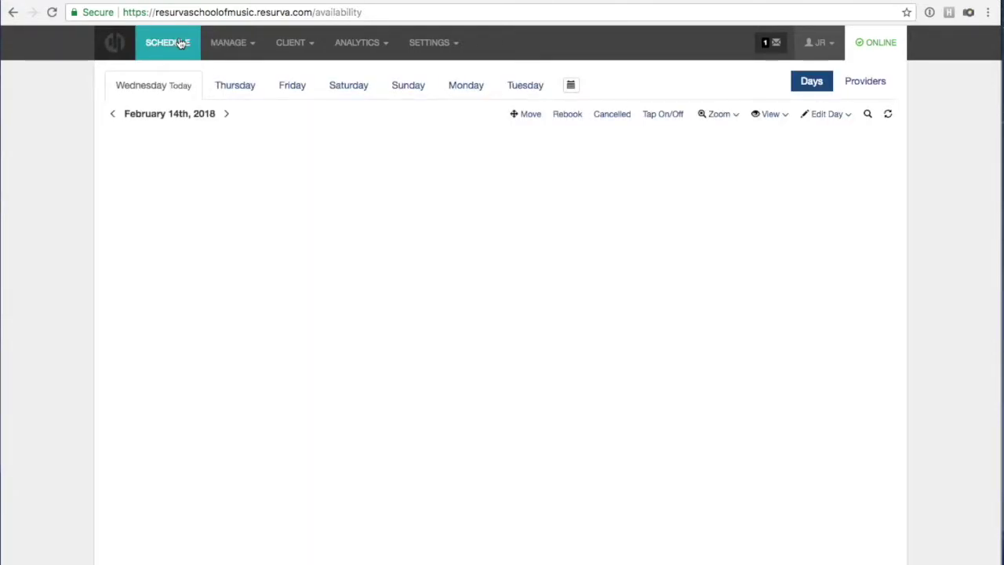
left_click(228, 44)
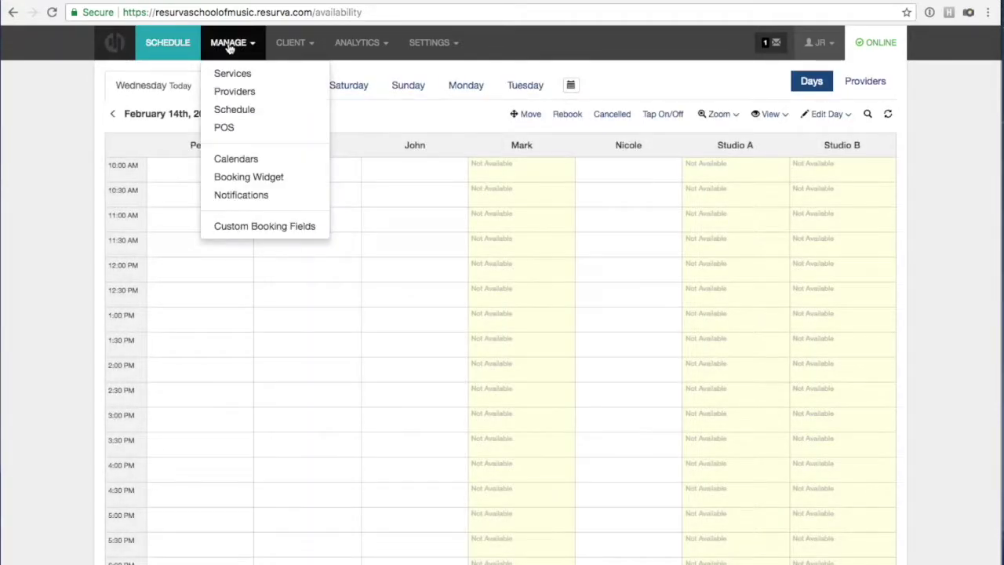
left_click(240, 127)
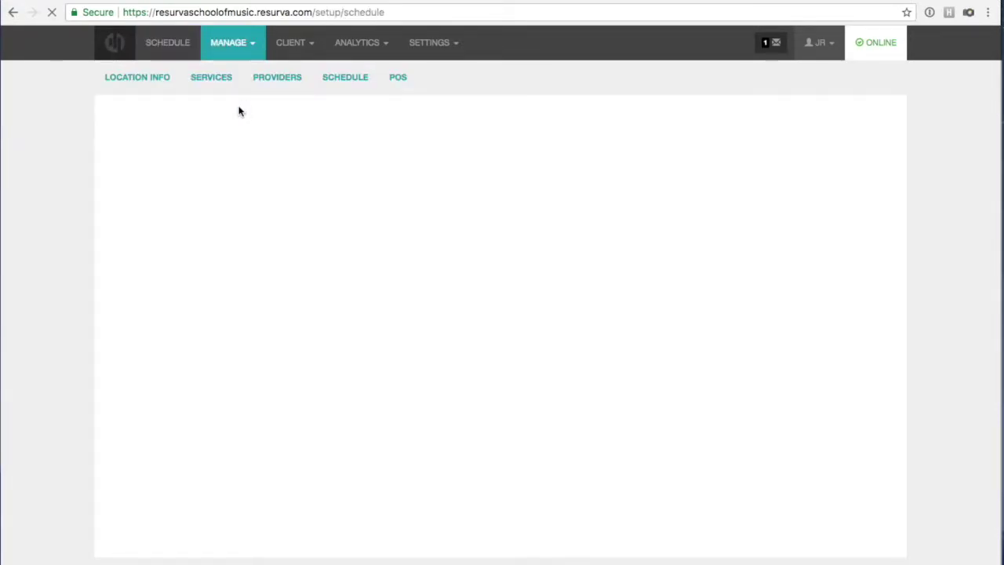
Switch Studio A and Studio B on for every day, Monday through Sunday.
left_click(213, 412)
left_click(212, 390)
left_click(311, 390)
left_click(311, 411)
left_click(410, 412)
left_click(410, 390)
left_click(511, 390)
left_click(511, 411)
left_click(608, 390)
left_click(609, 411)
left_click(706, 411)
left_click(707, 389)
left_click(805, 389)
left_click(804, 412)
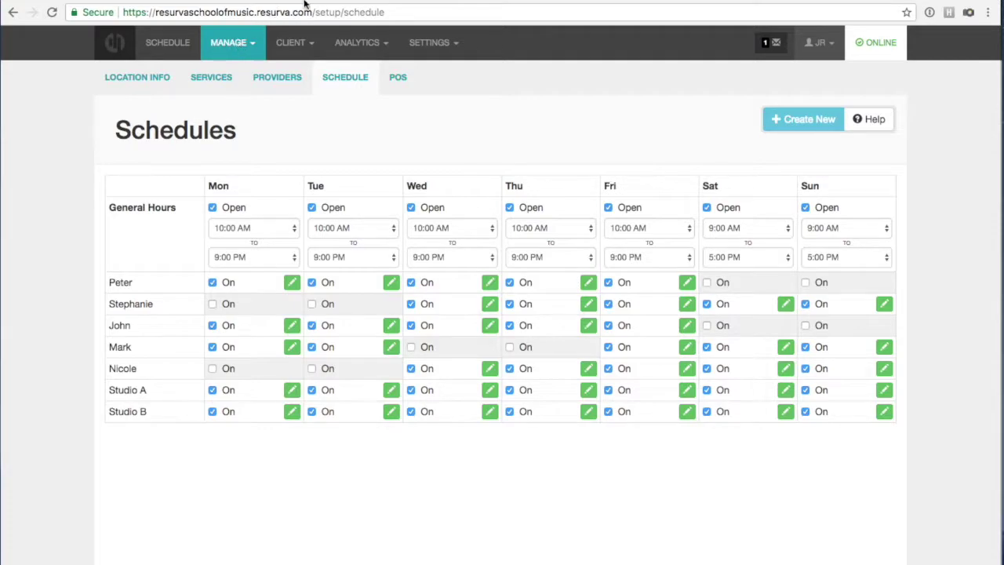
left_click(345, 0)
On the booking page, choose Studio Room with Studio A on February 17 at 9:00am.
left_click(349, 160)
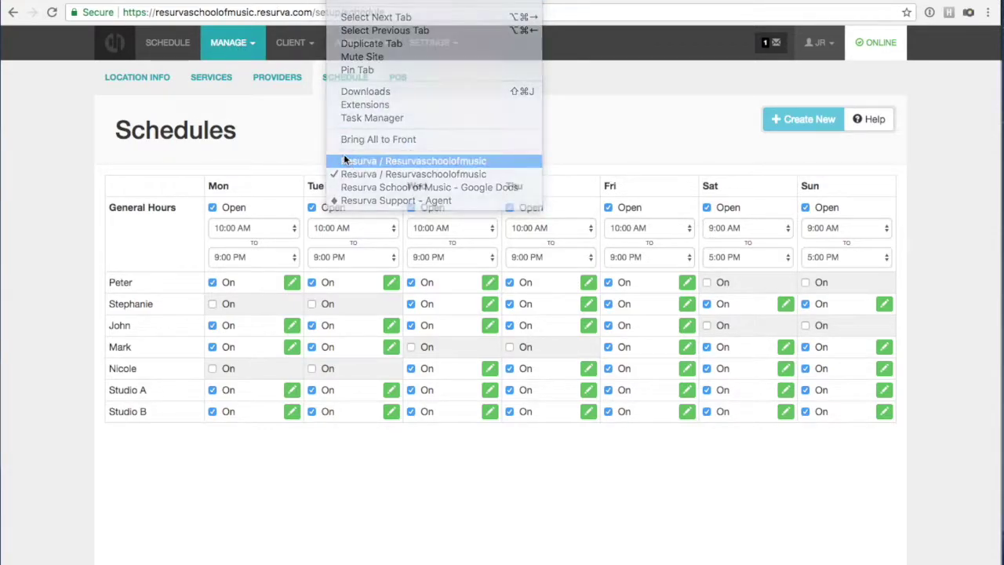
left_click(432, 108)
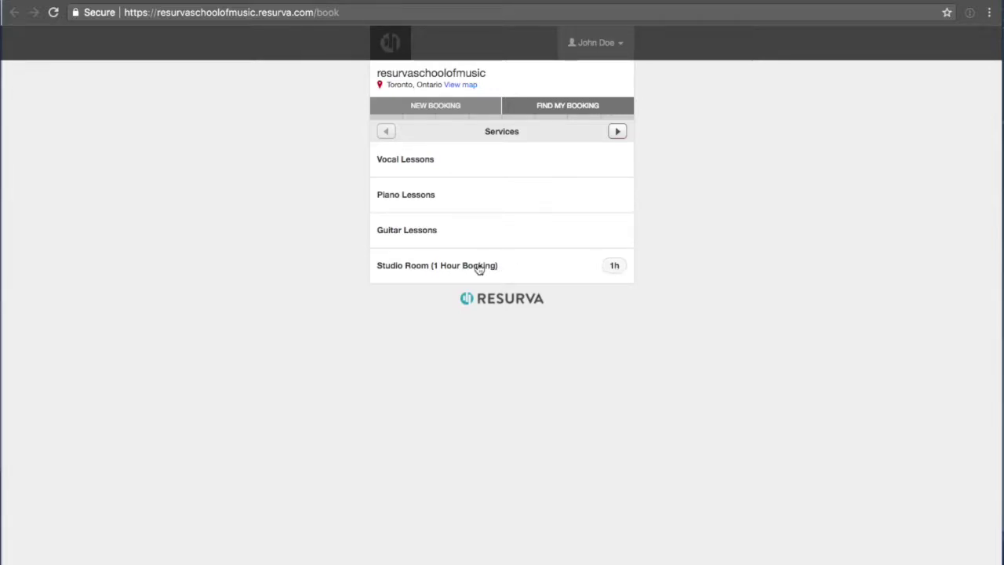
left_click(416, 267)
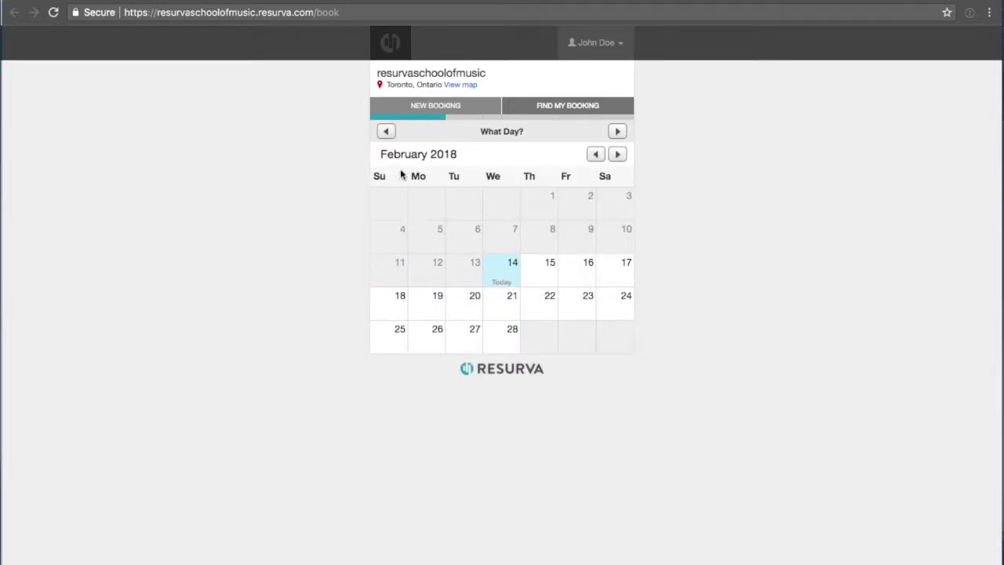
left_click(617, 269)
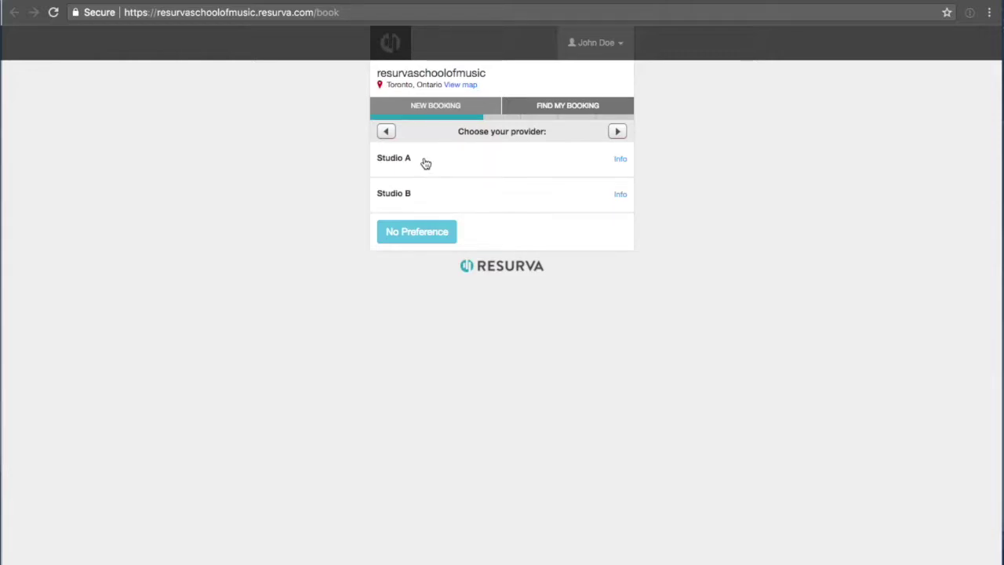
left_click(419, 161)
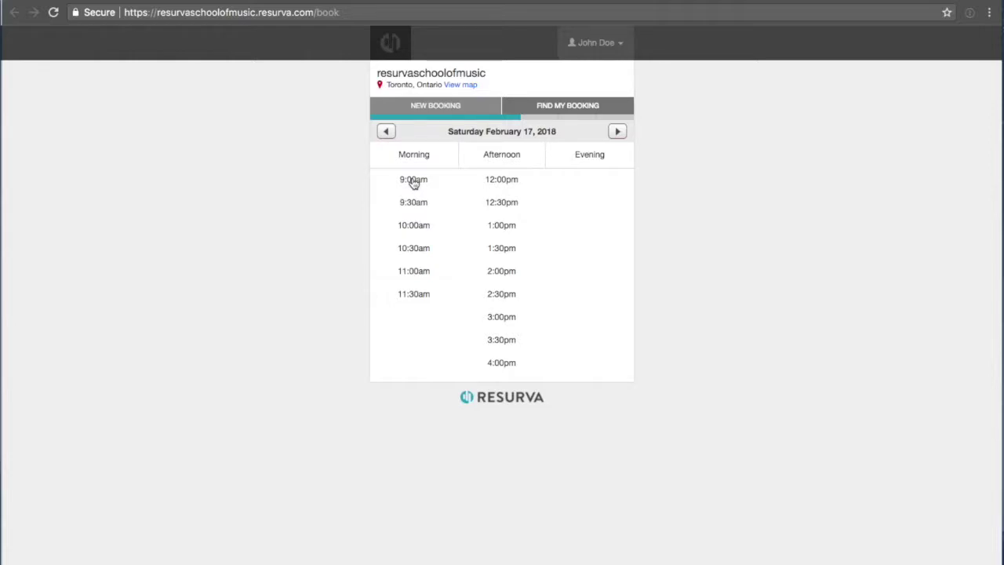
left_click(413, 180)
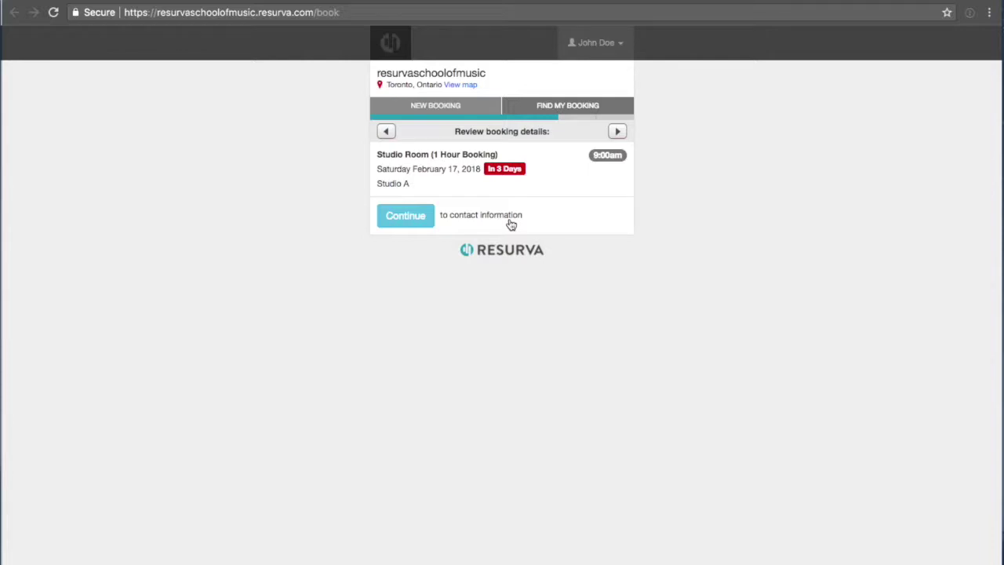
Add the customer's phone number, request the booking, and close the confirmation.
left_click(396, 221)
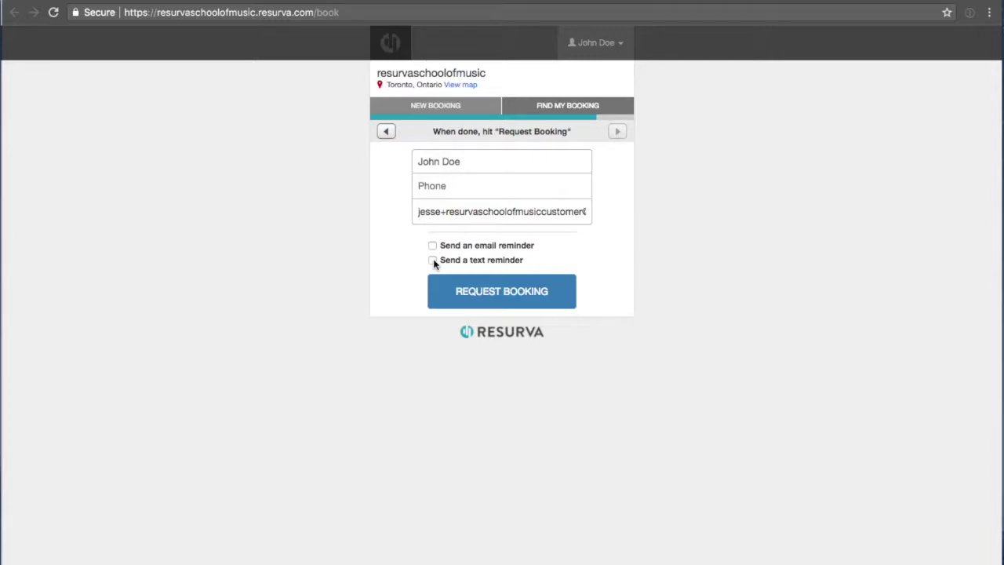
left_click(495, 295)
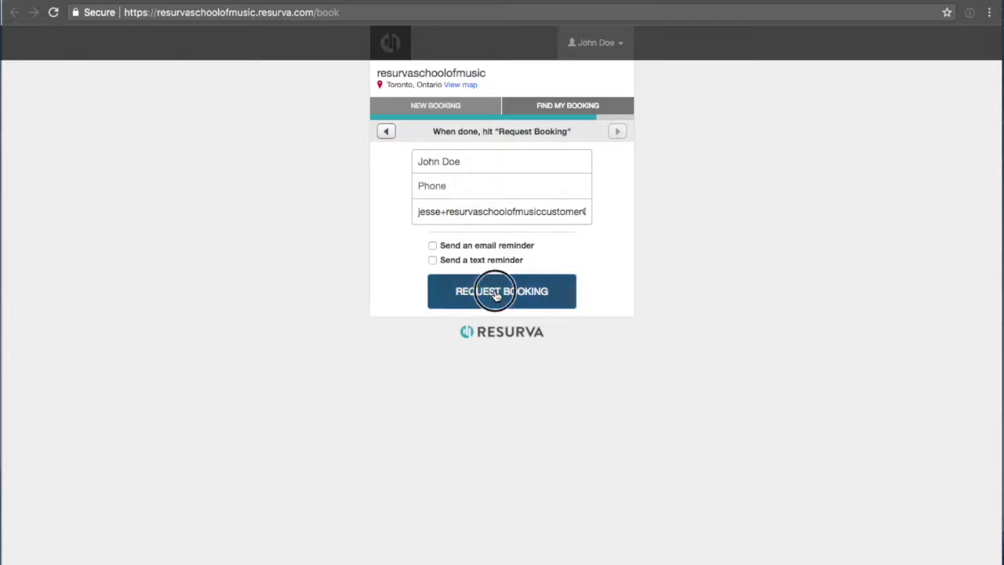
left_click(442, 186)
type("416-555-5555")
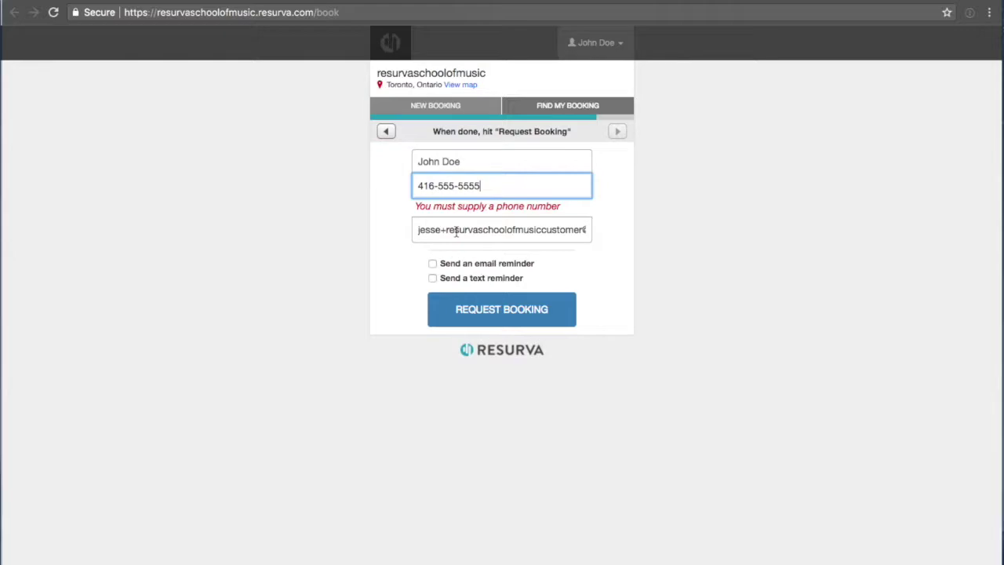
left_click(451, 315)
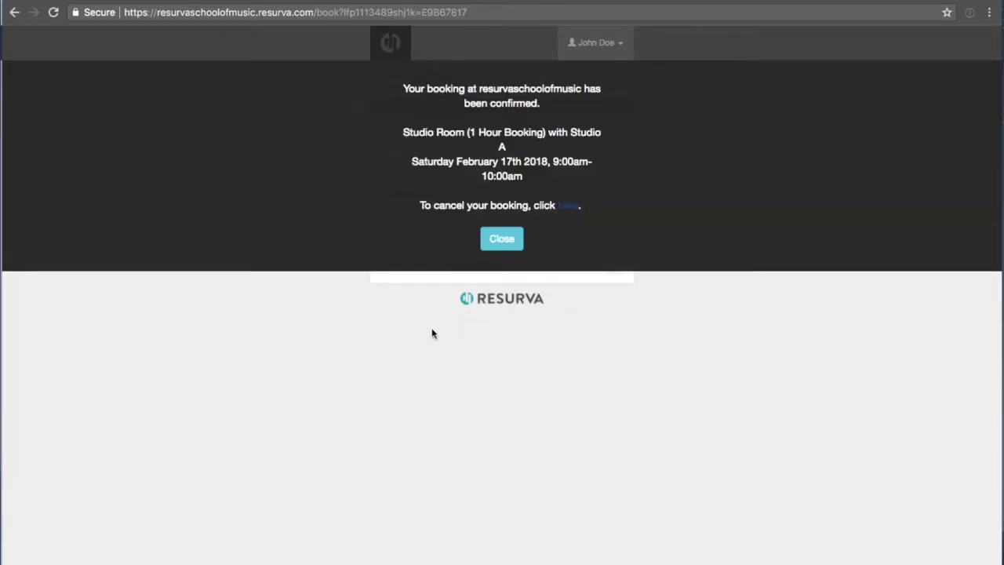
left_click(501, 240)
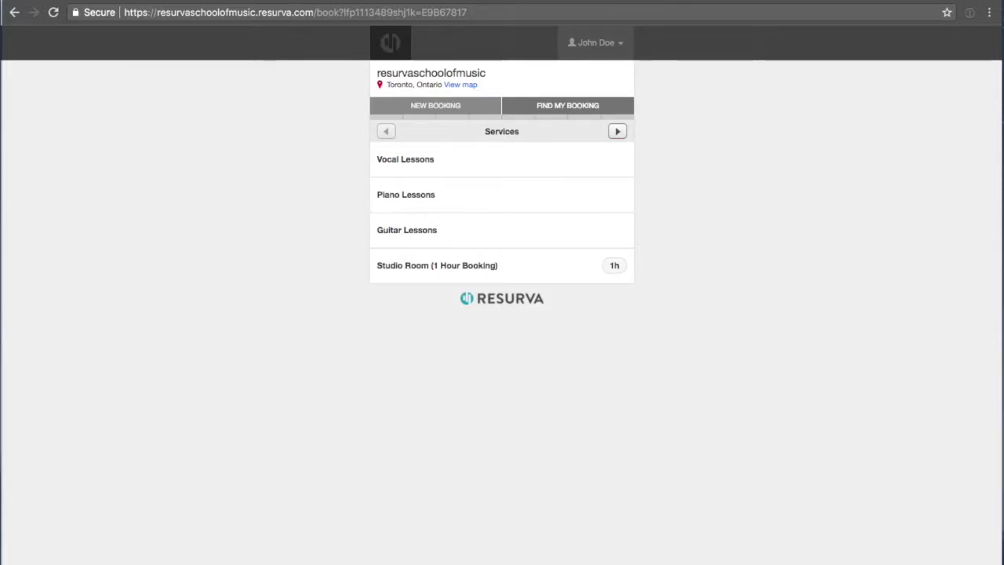
left_click(349, 0)
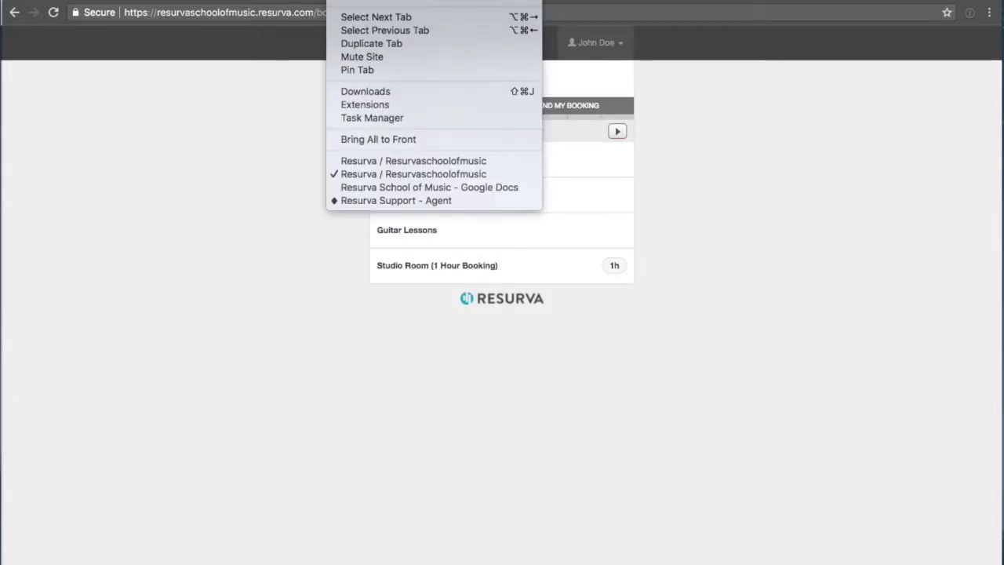
Show the February 17th admin calendar, toggling bookings to show service name, then client name.
left_click(348, 162)
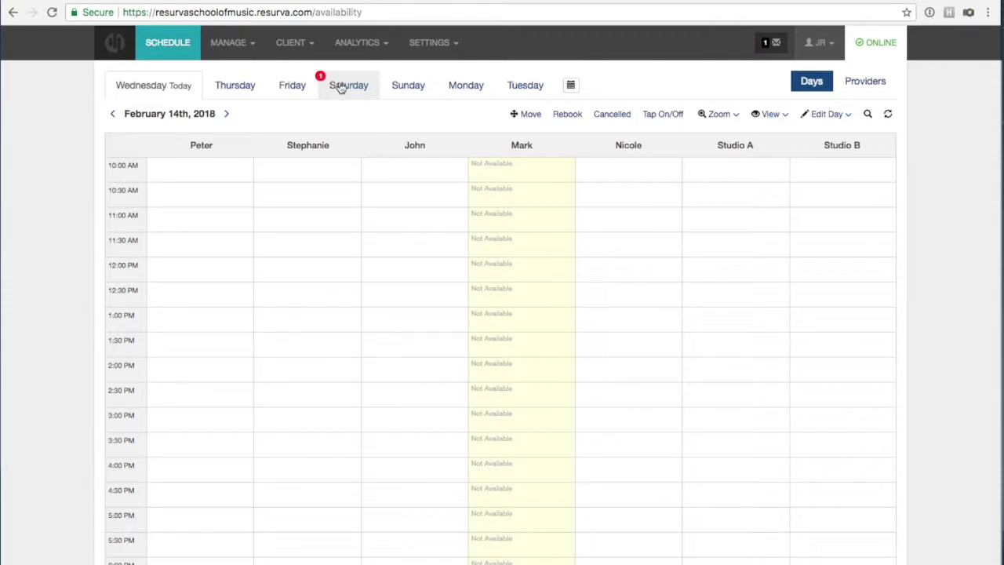
left_click(345, 86)
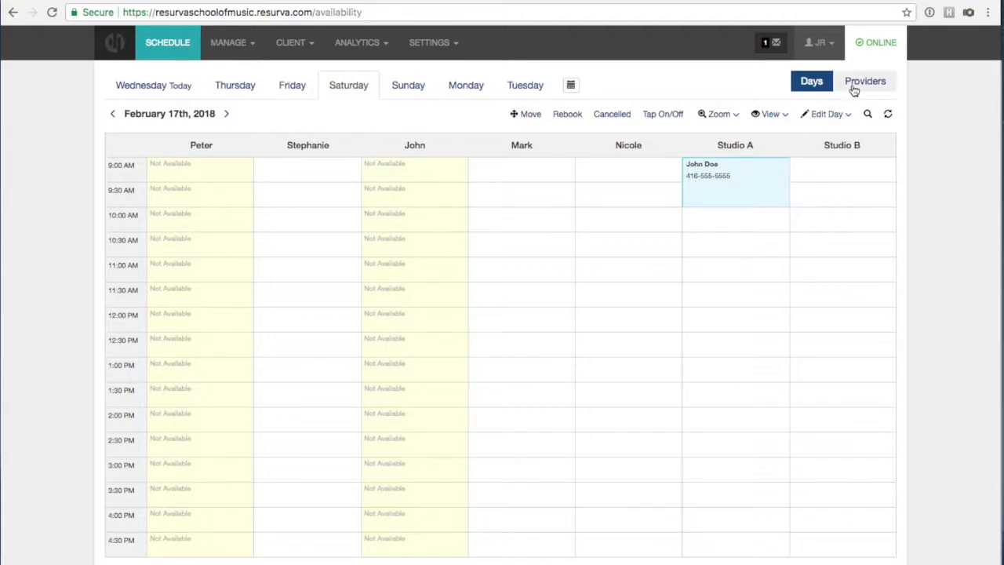
left_click(773, 118)
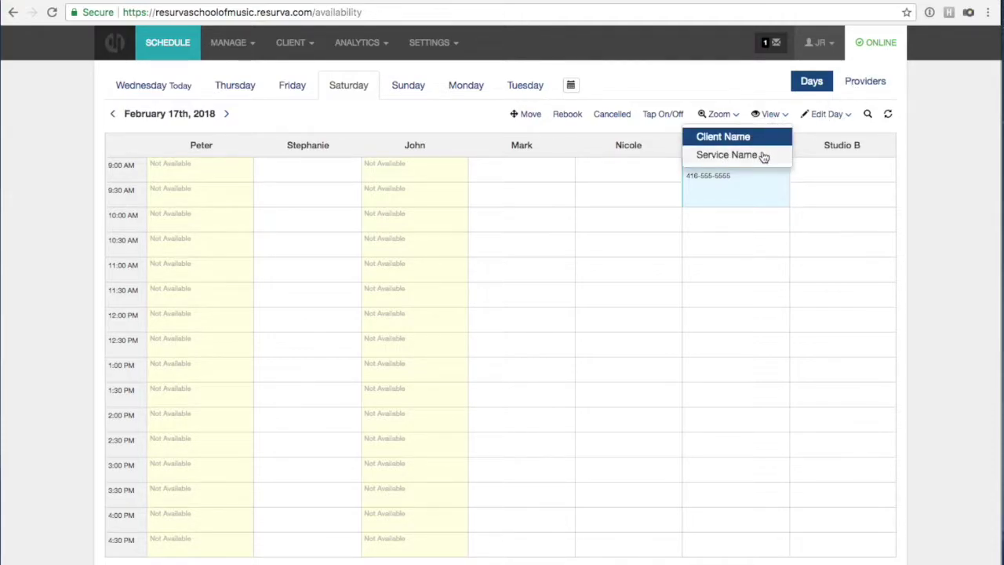
left_click(759, 154)
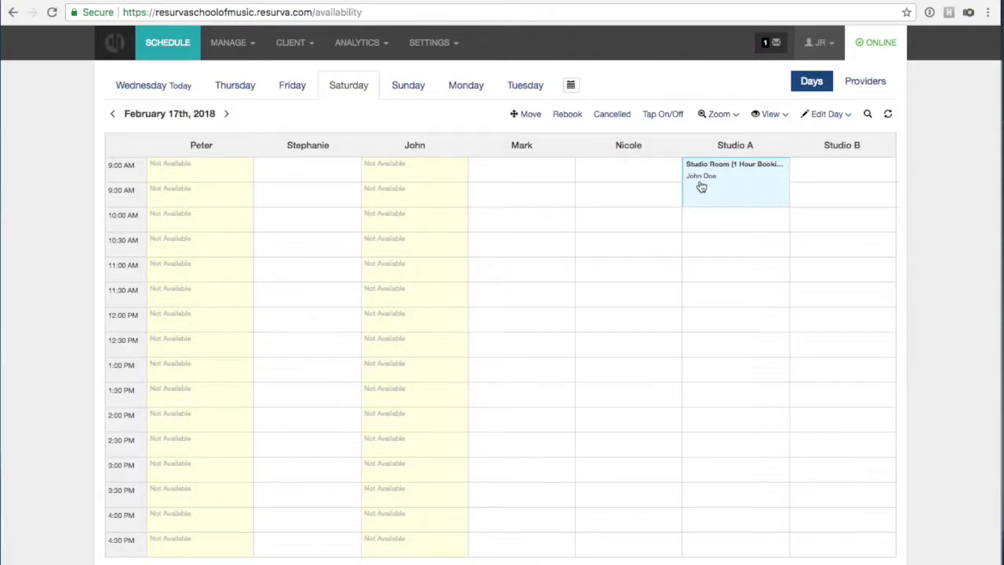
left_click(775, 116)
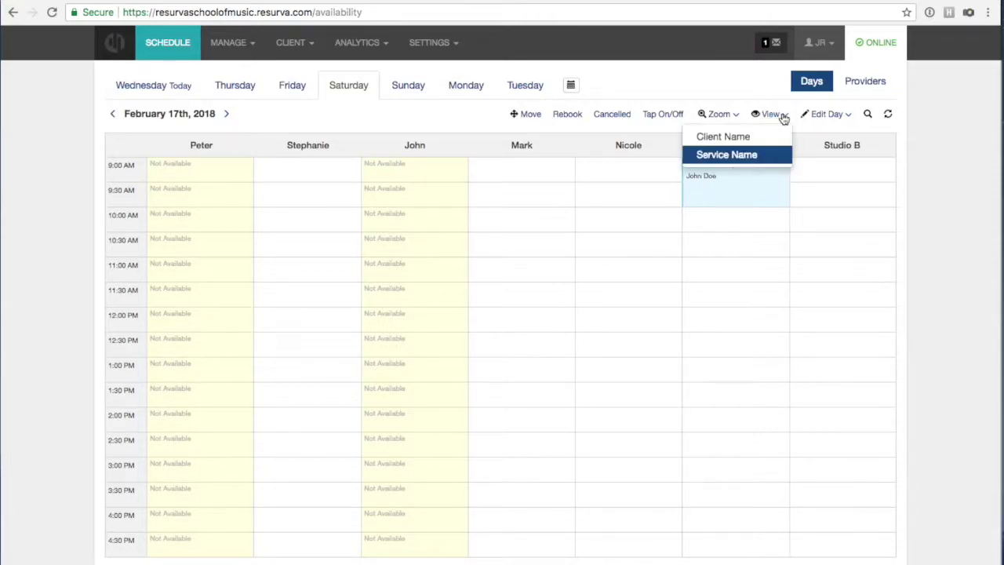
left_click(767, 138)
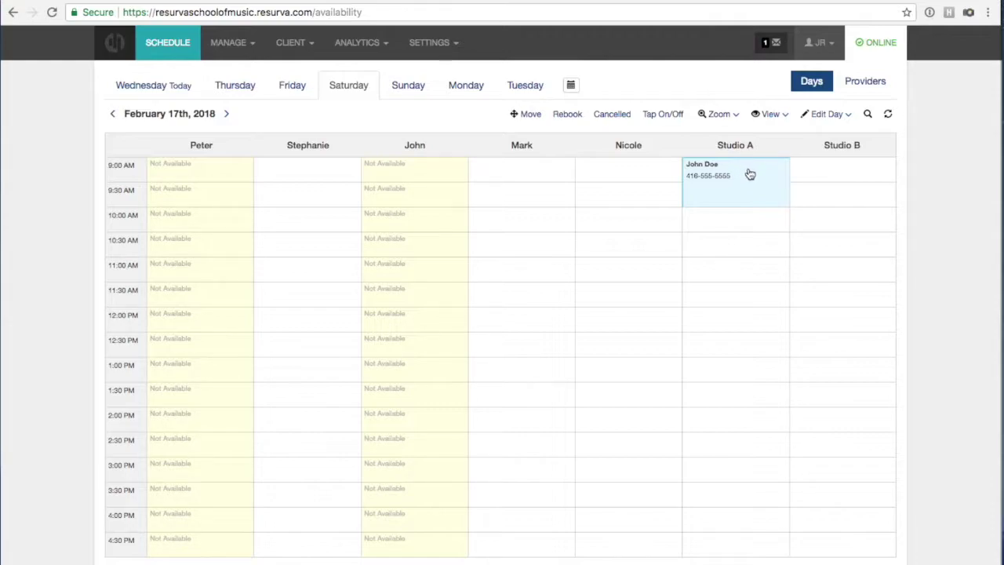
Mark the 9:00 AM Studio A booking as No Show.
left_click(750, 174)
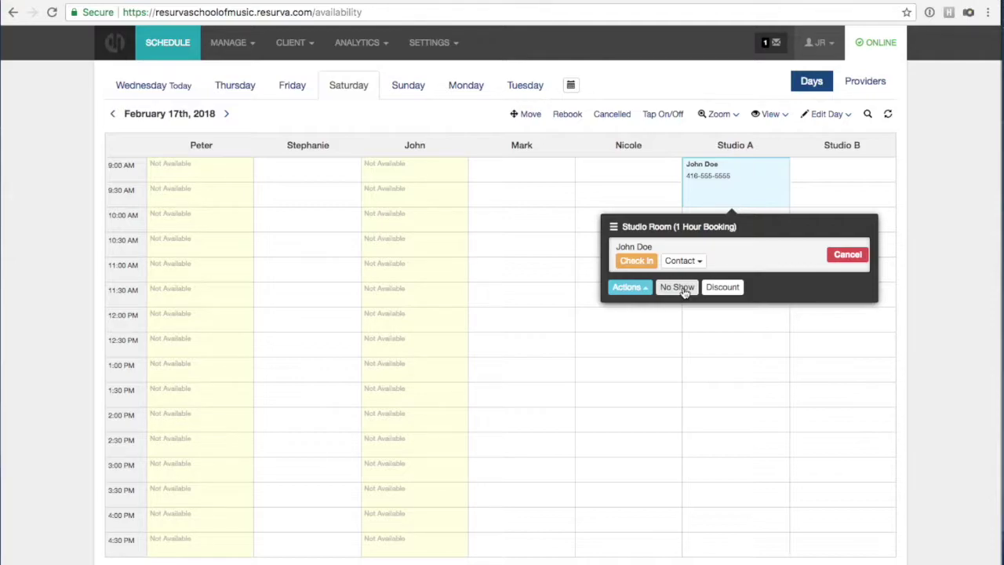
left_click(683, 288)
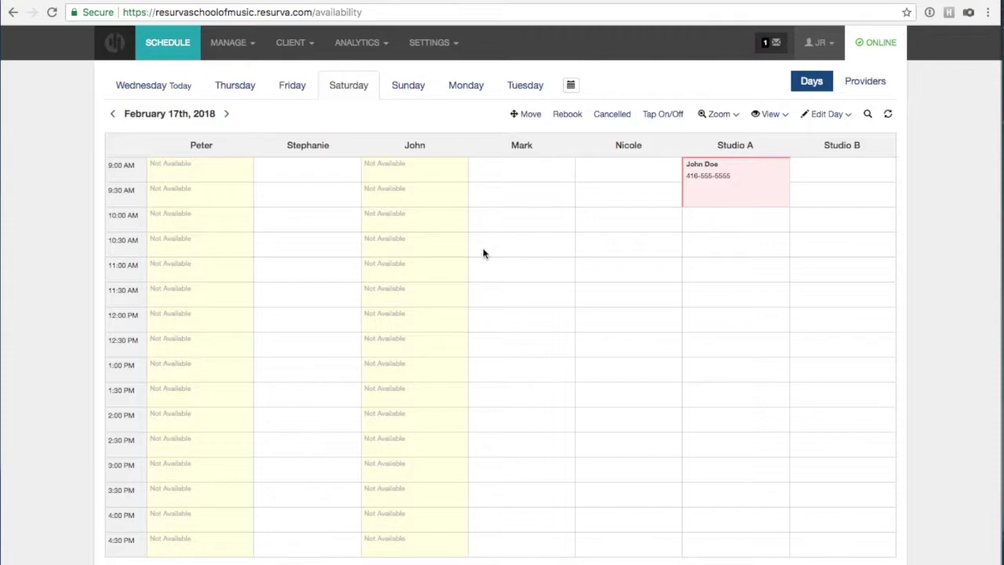
left_click(298, 47)
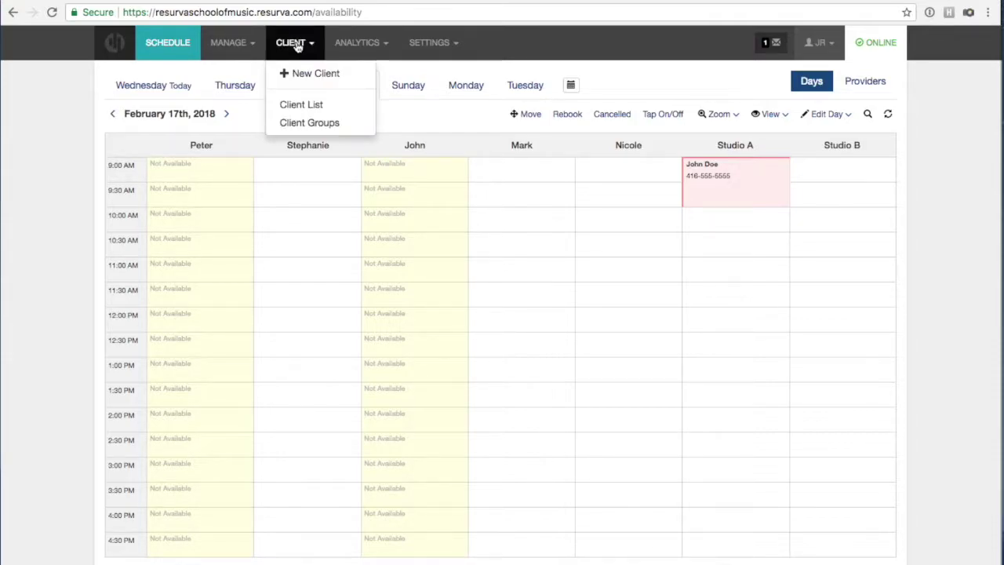
In the Client List, block and then unblock the no-show client, and return to the schedule.
left_click(318, 105)
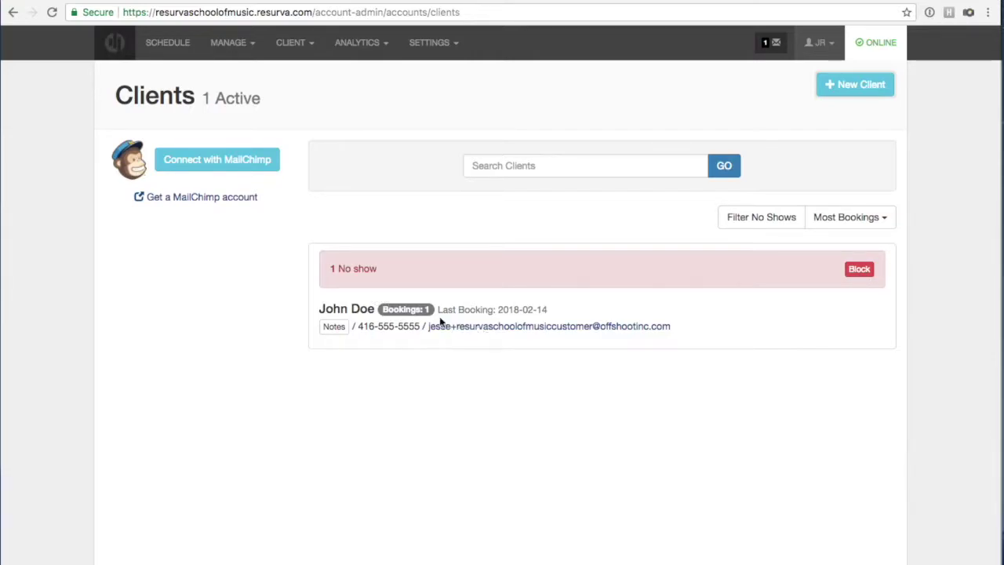
left_click(859, 270)
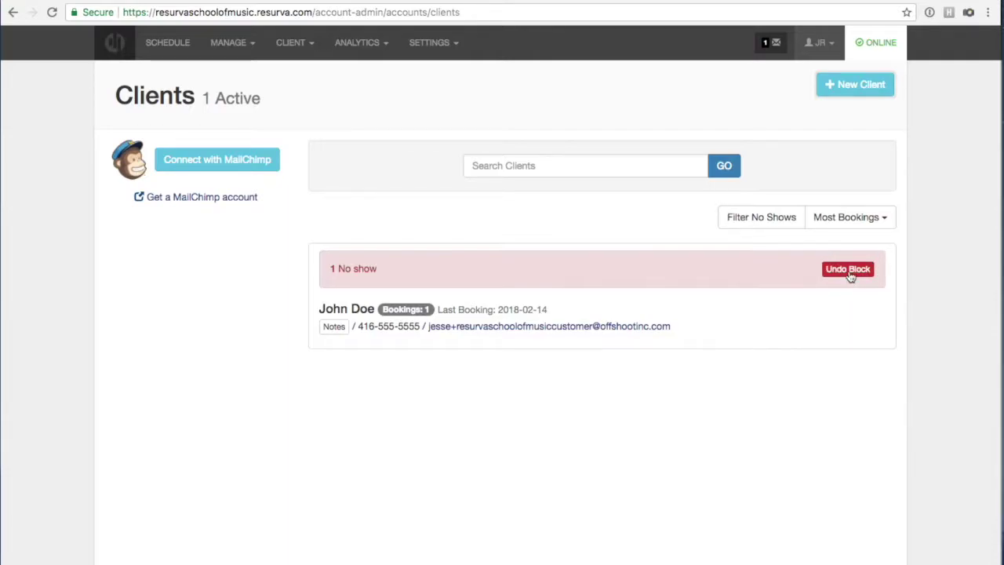
left_click(849, 270)
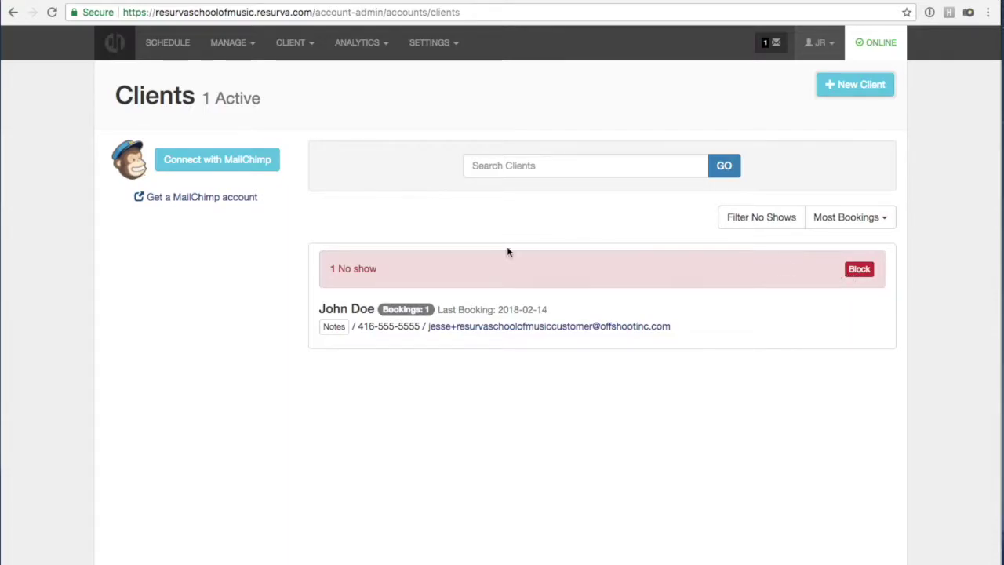
left_click(182, 49)
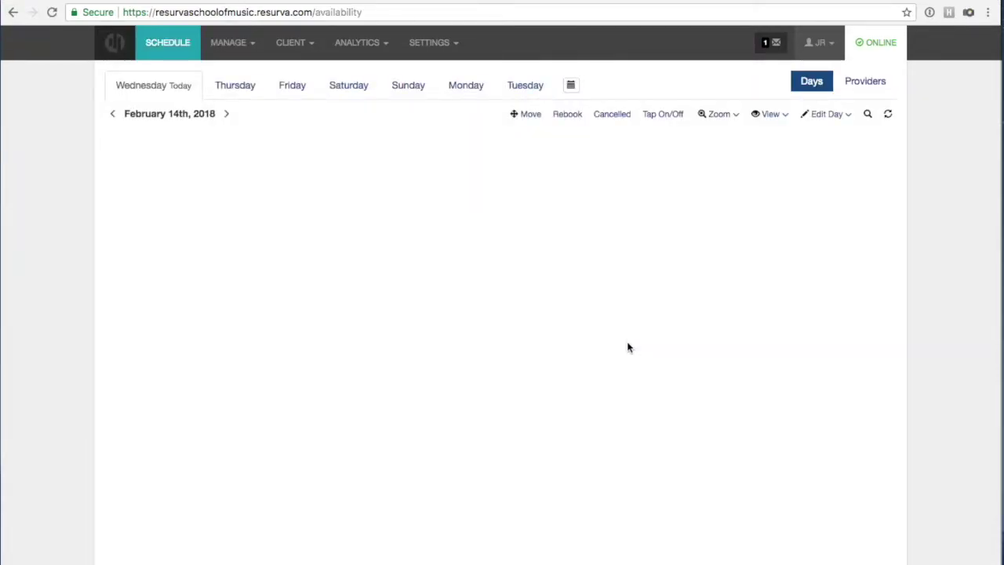
On Saturday February 17th's schedule, undo the no-show on the Studio A booking.
left_click(332, 84)
left_click(752, 195)
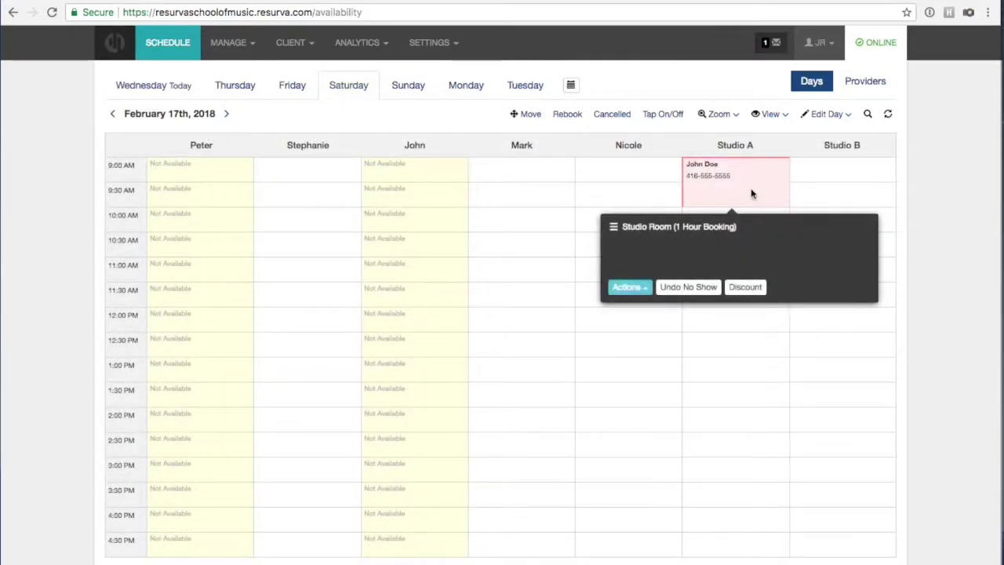
left_click(698, 289)
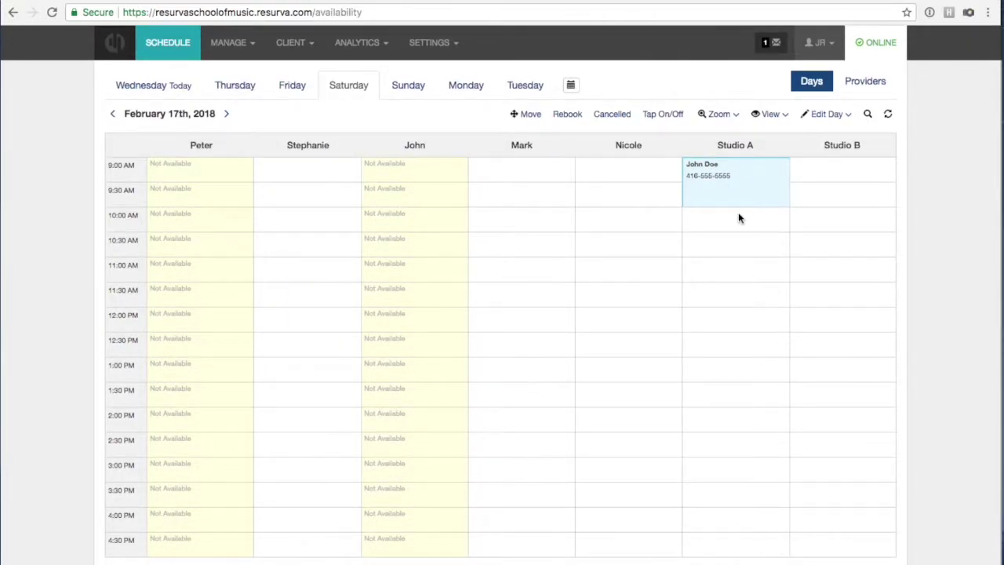
left_click(749, 189)
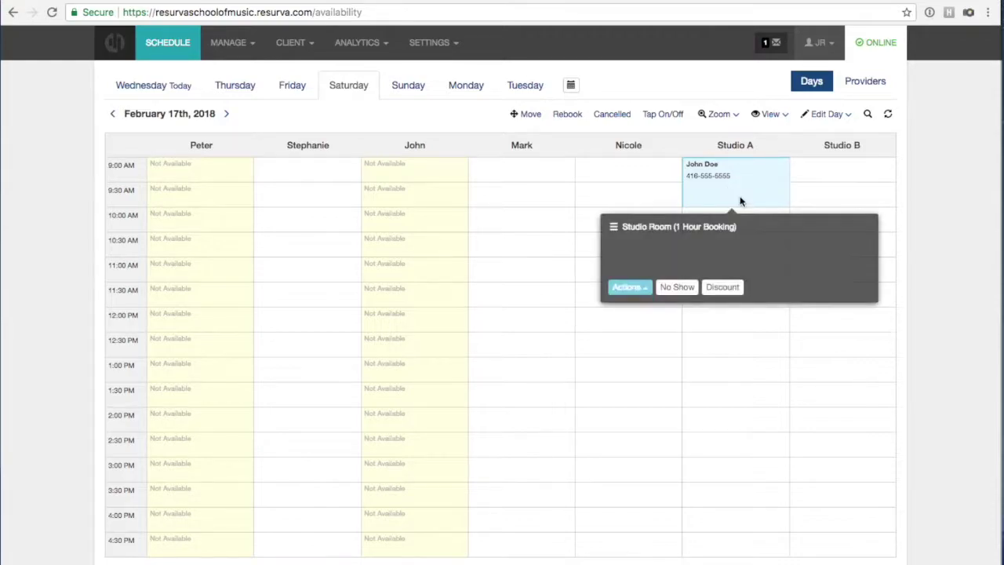
Apply a 20% percent-based discount to the Studio A 9:00 AM booking.
left_click(722, 287)
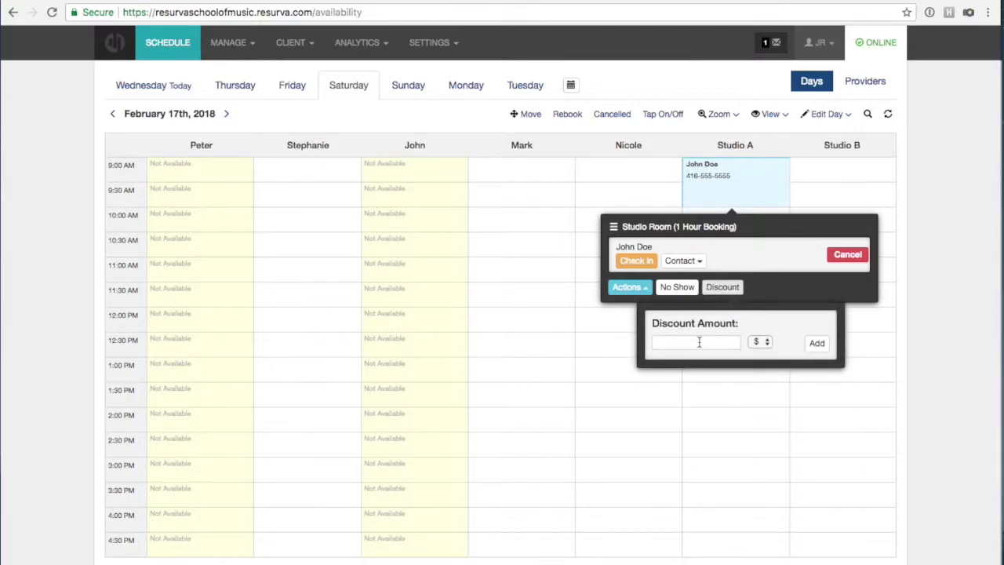
left_click(761, 341)
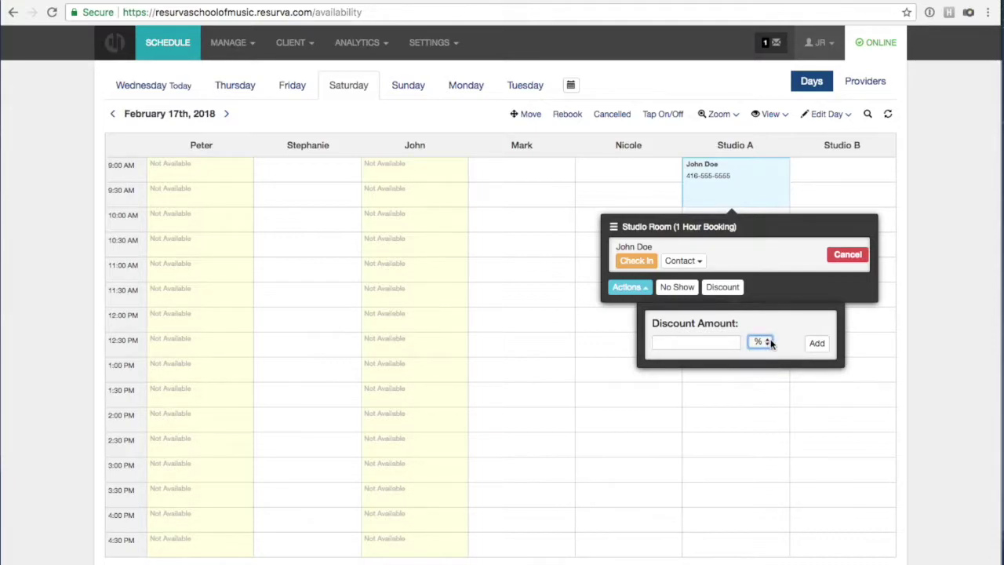
left_click(732, 341)
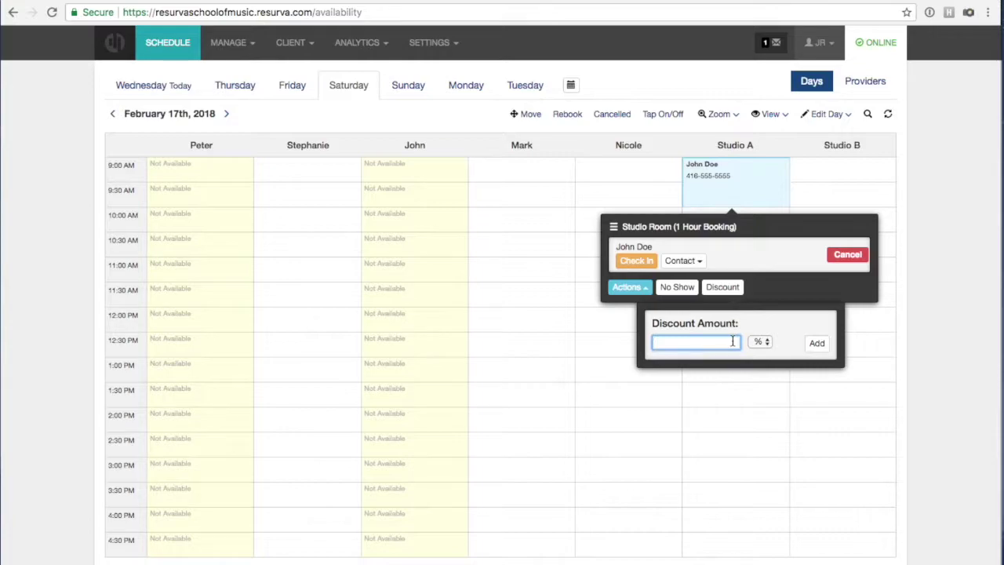
type("20")
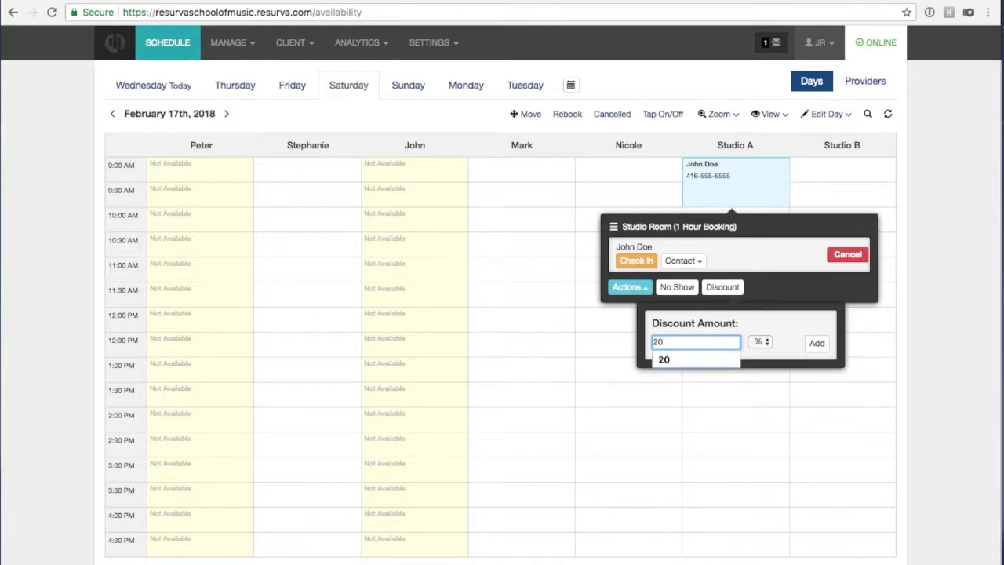
left_click(813, 342)
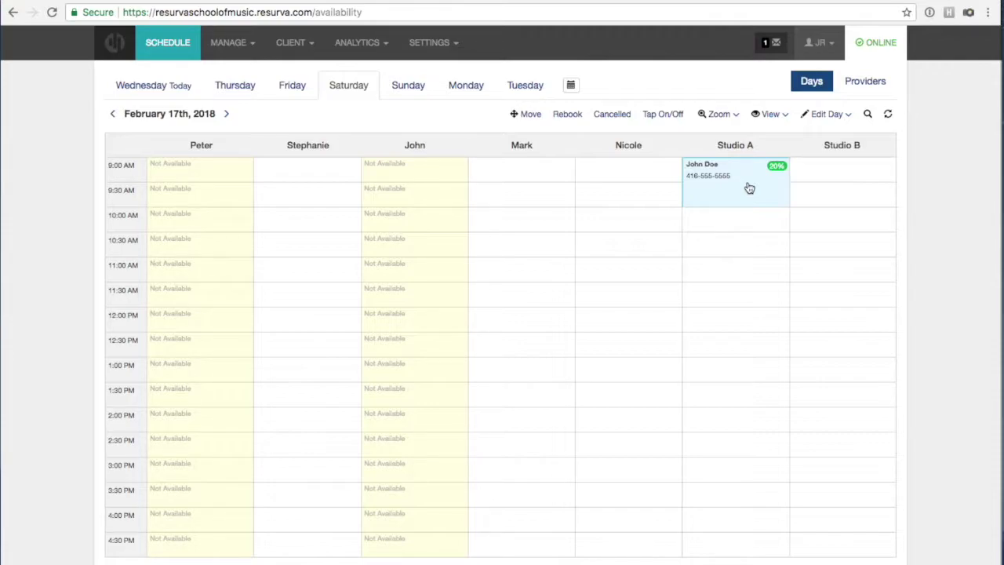
left_click(749, 187)
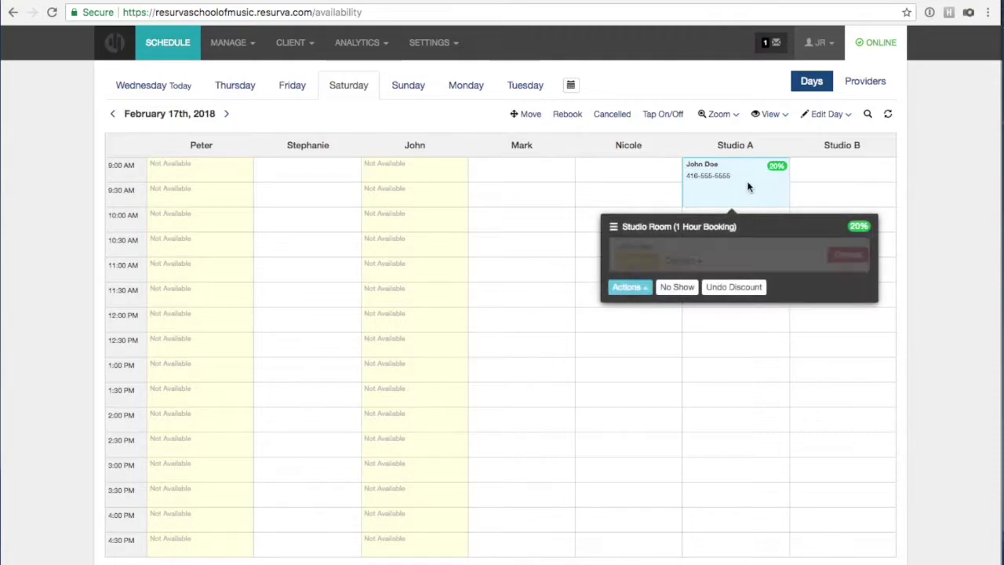
left_click(643, 288)
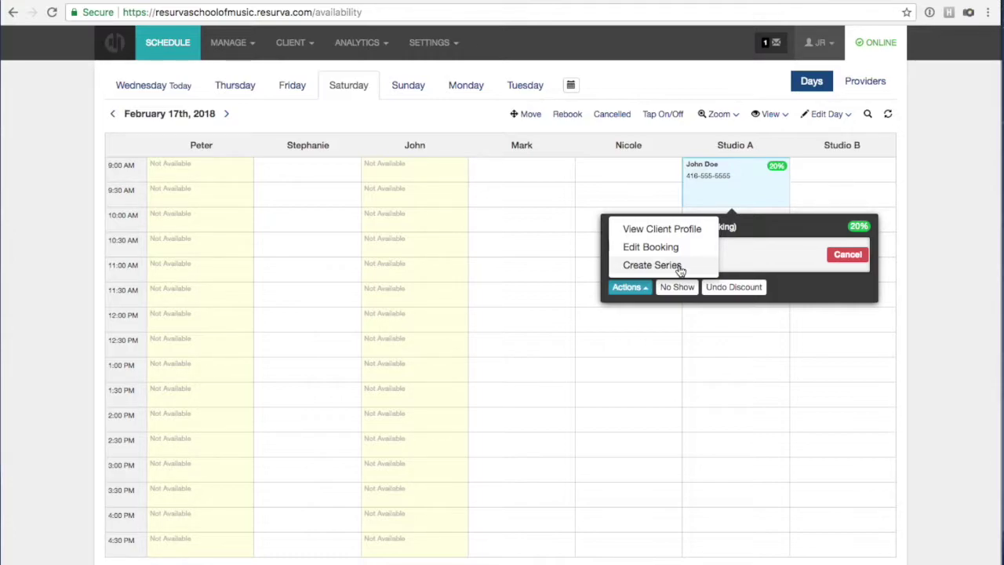
Make the Studio A booking a weekly series ending March 10, 2018, after abandoning a February 17 end date.
left_click(679, 266)
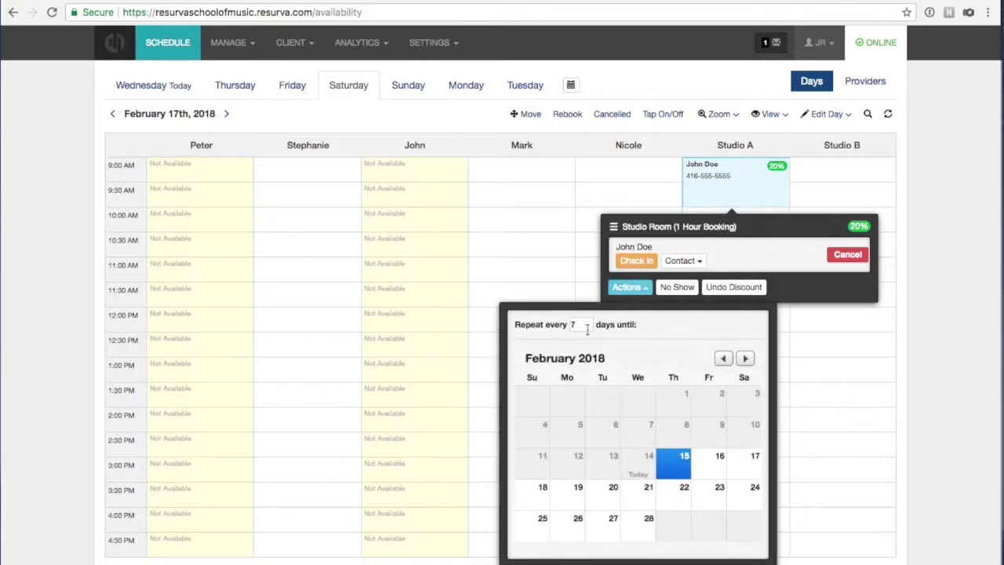
left_click(743, 467)
left_click(327, 160)
left_click(703, 182)
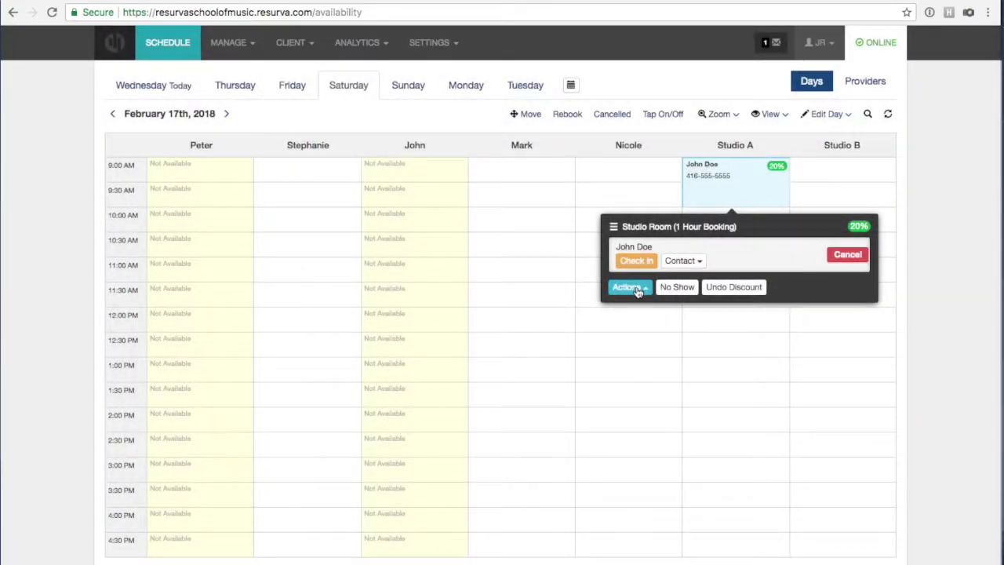
left_click(628, 287)
left_click(637, 266)
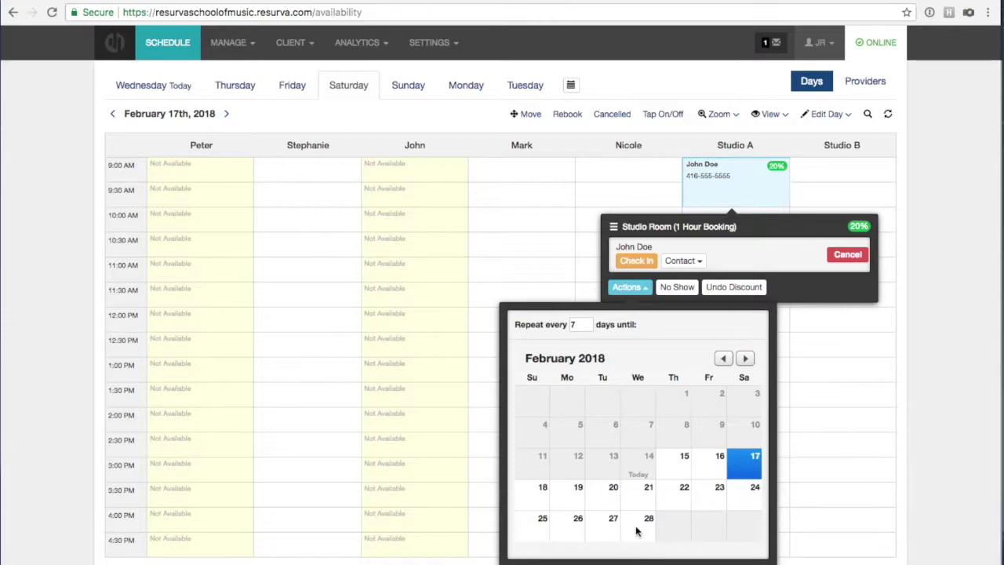
left_click(745, 357)
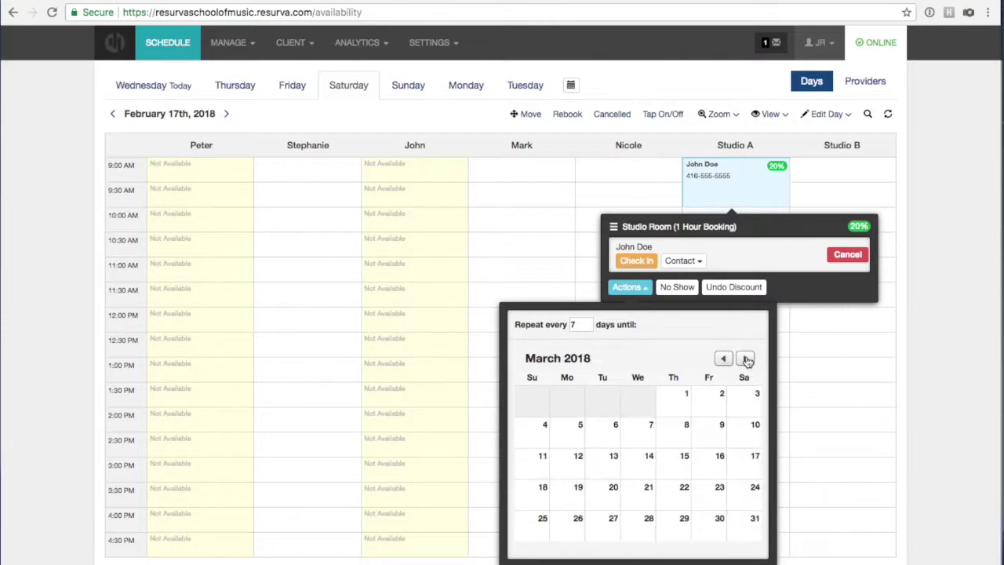
left_click(748, 431)
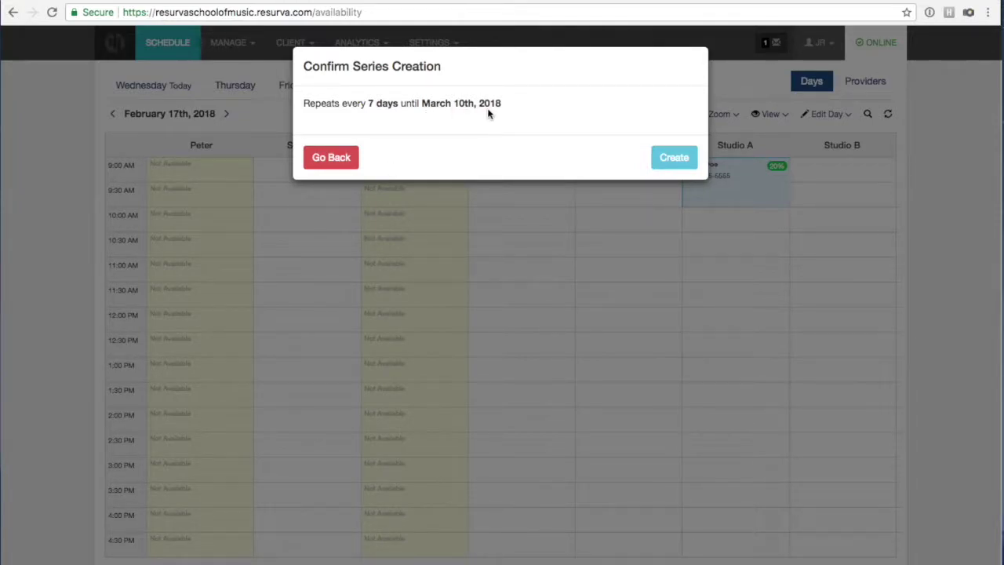
left_click(653, 162)
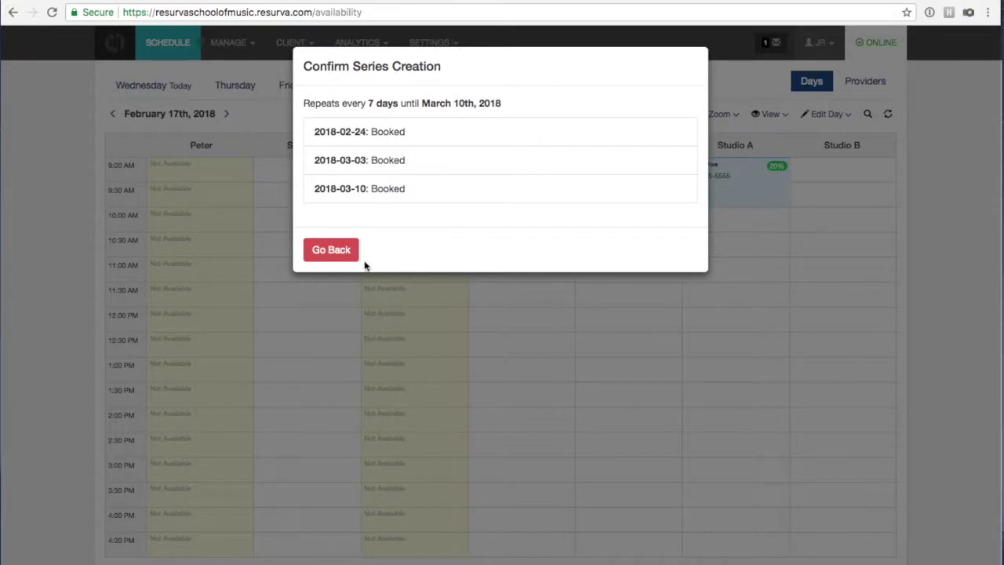
left_click(342, 254)
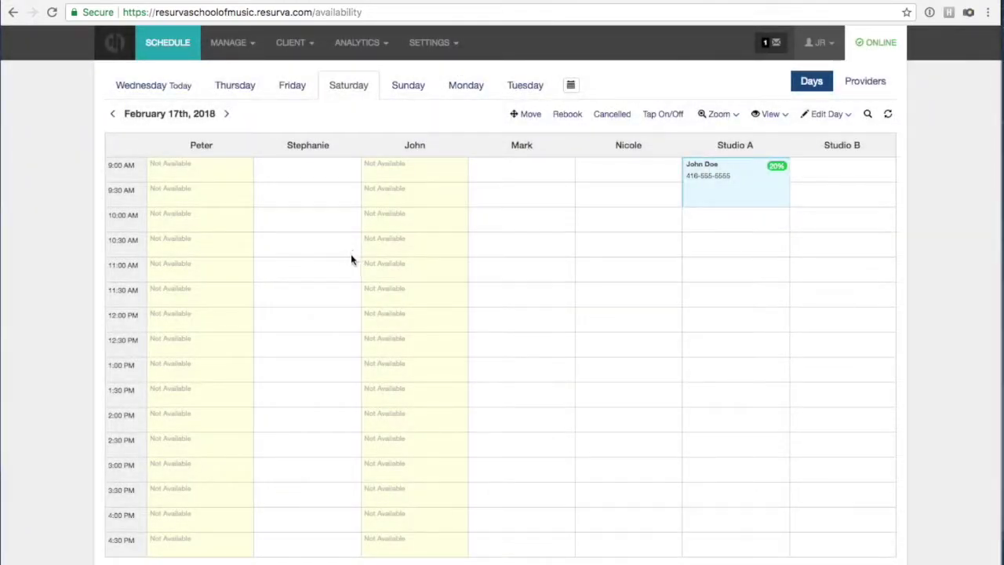
Jump the schedule to Saturday, February 24th to check the new series booking.
left_click(570, 84)
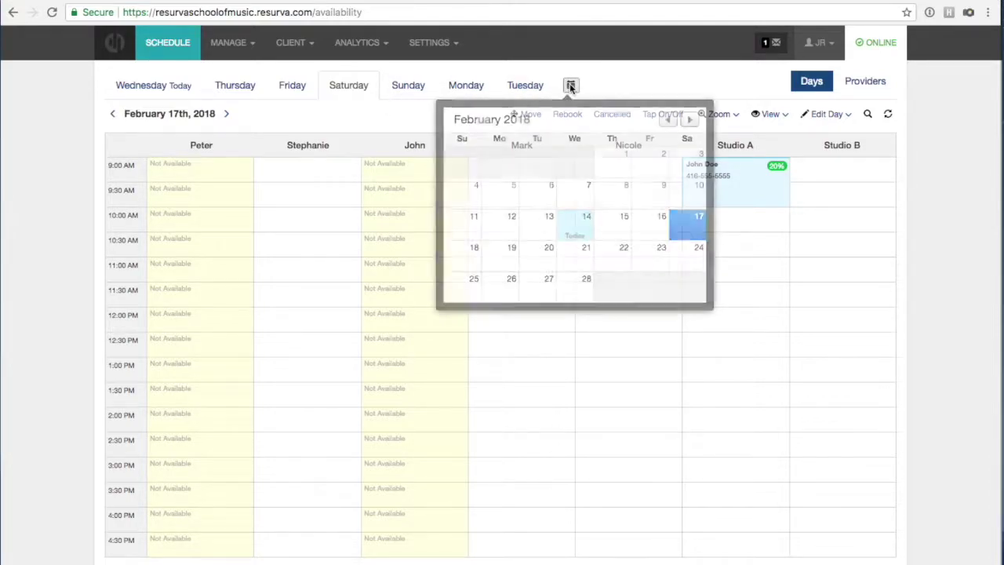
left_click(691, 258)
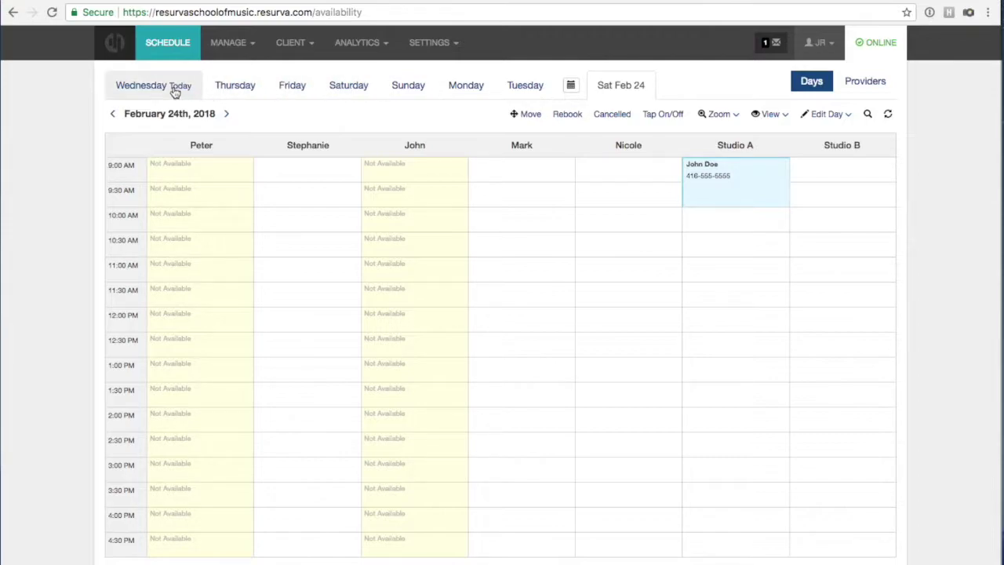
left_click(571, 87)
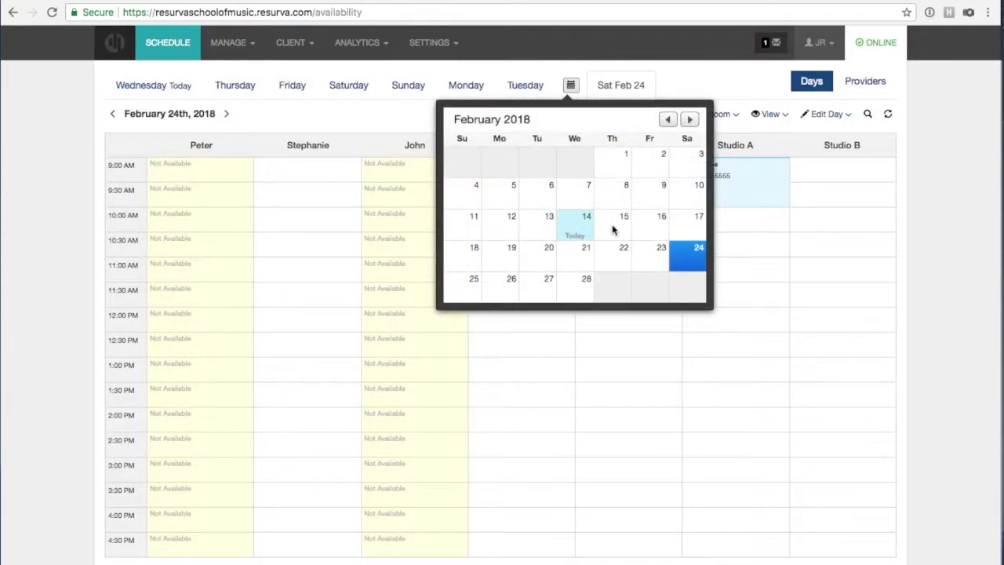
Return to February 17 and open the Studio A series booking, briefly showing the client's contact details.
left_click(693, 217)
left_click(715, 201)
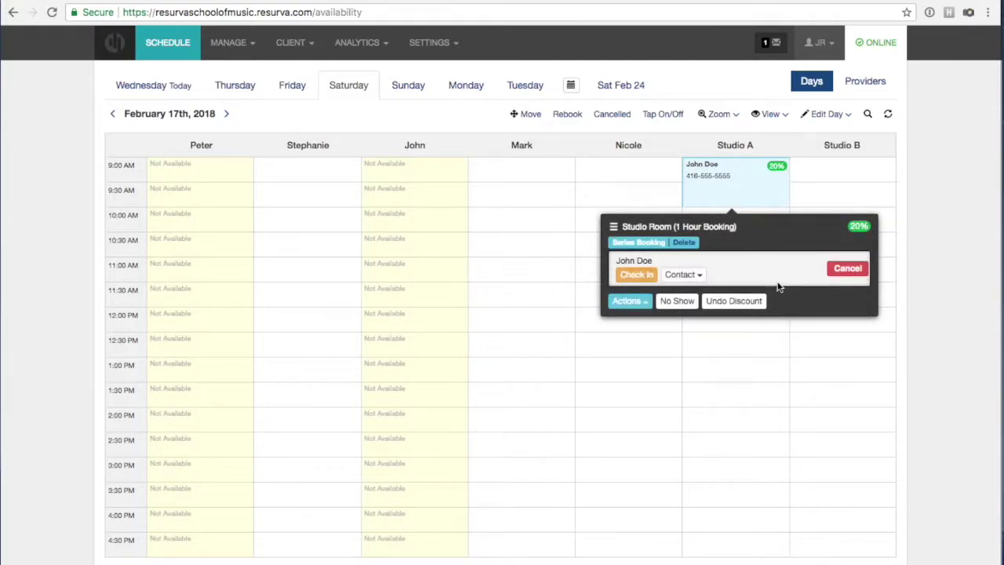
left_click(697, 274)
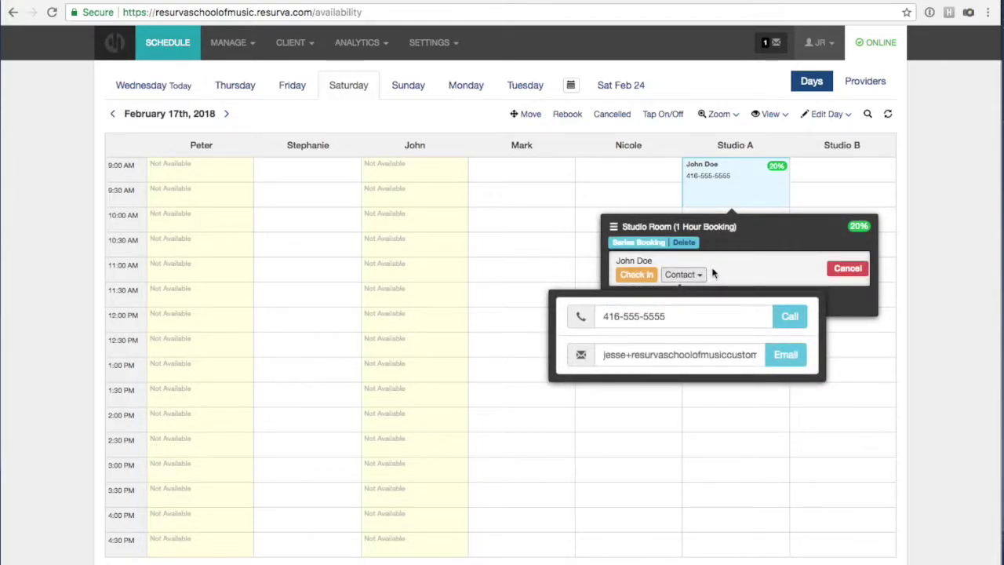
left_click(701, 275)
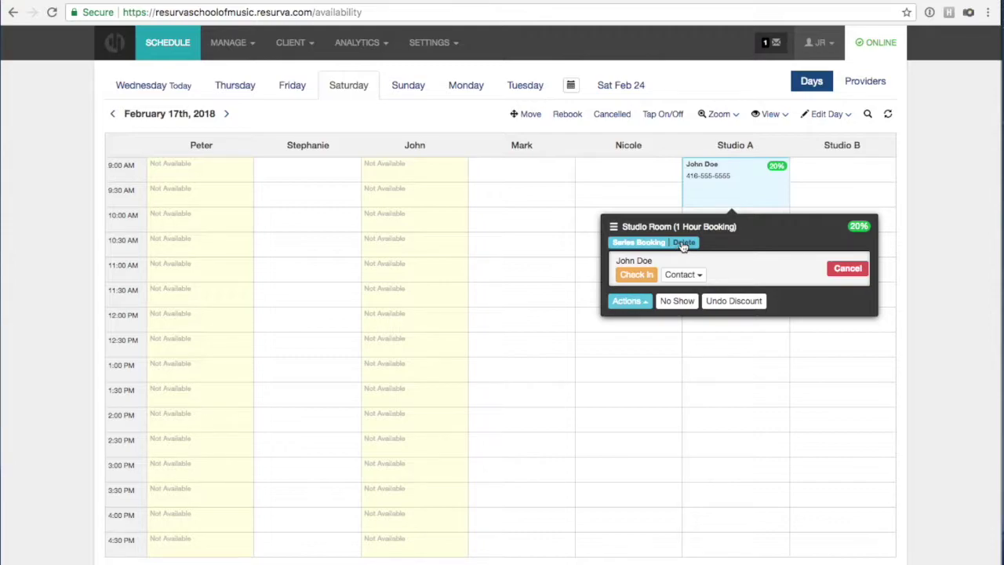
left_click(614, 227)
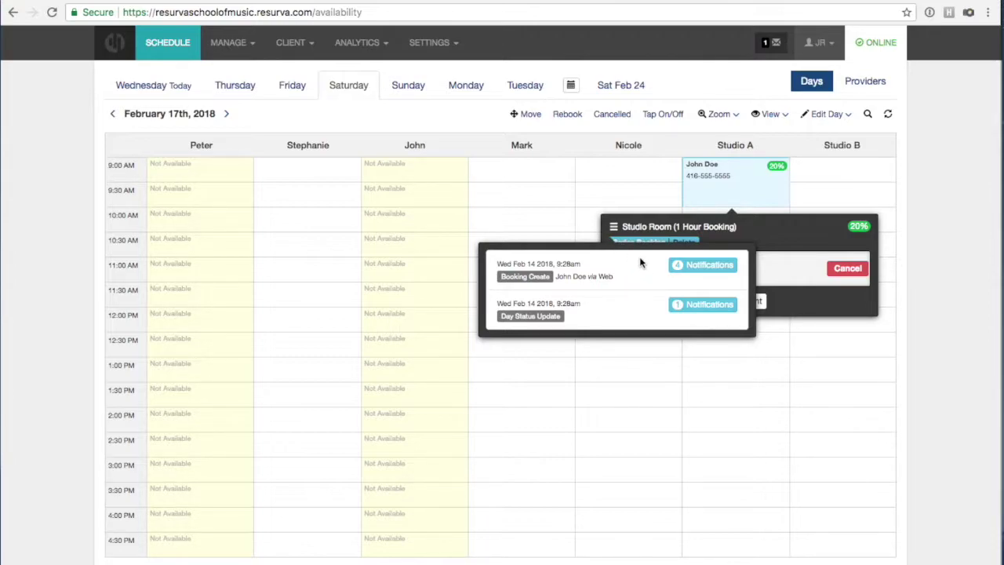
left_click(695, 265)
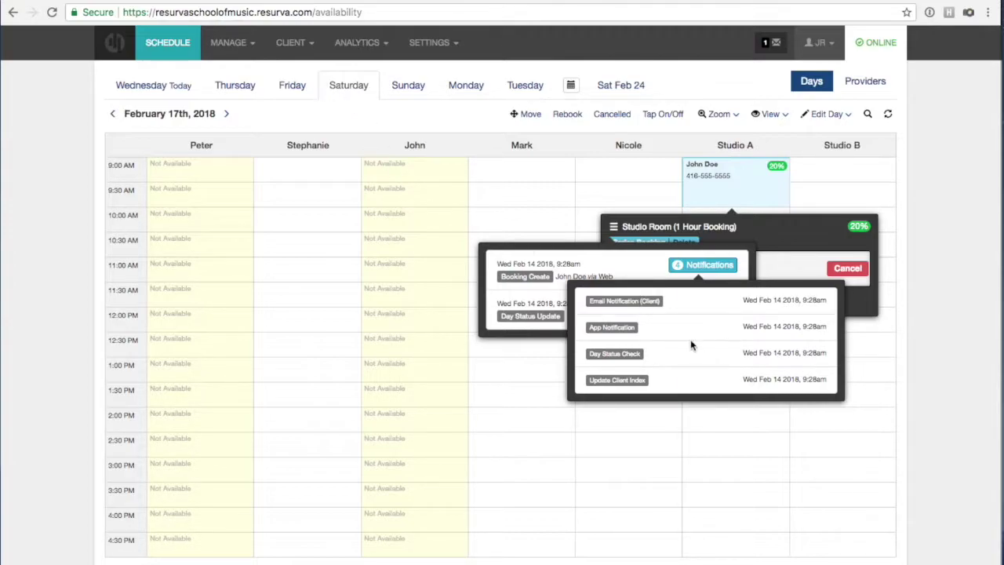
left_click(710, 267)
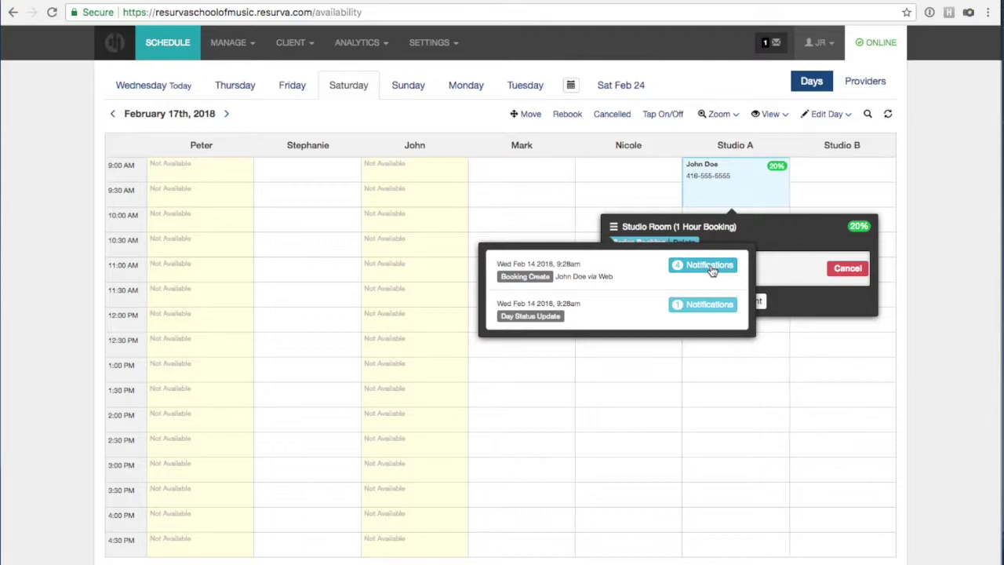
left_click(613, 228)
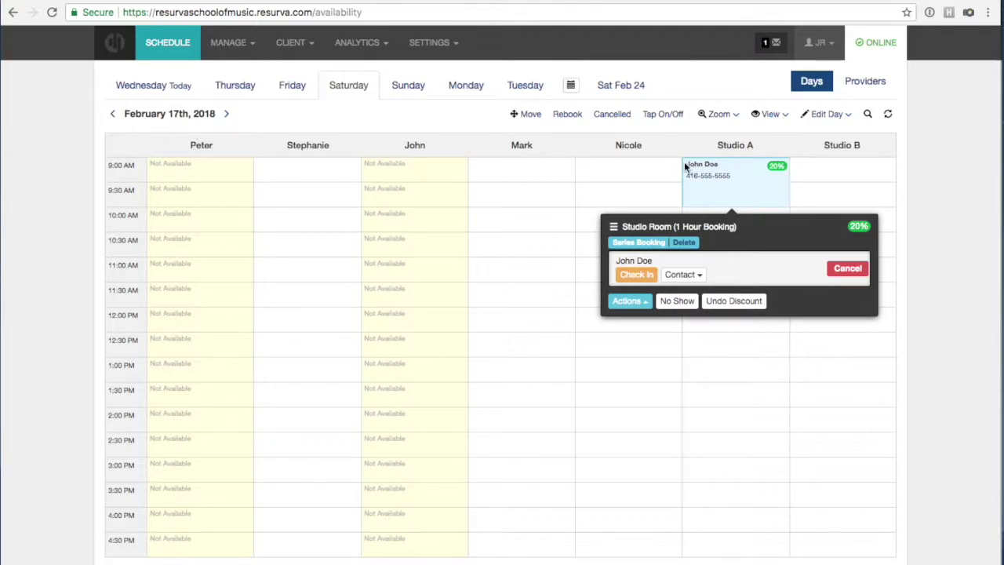
Close the Studio A booking popup by clicking an empty schedule cell.
left_click(619, 195)
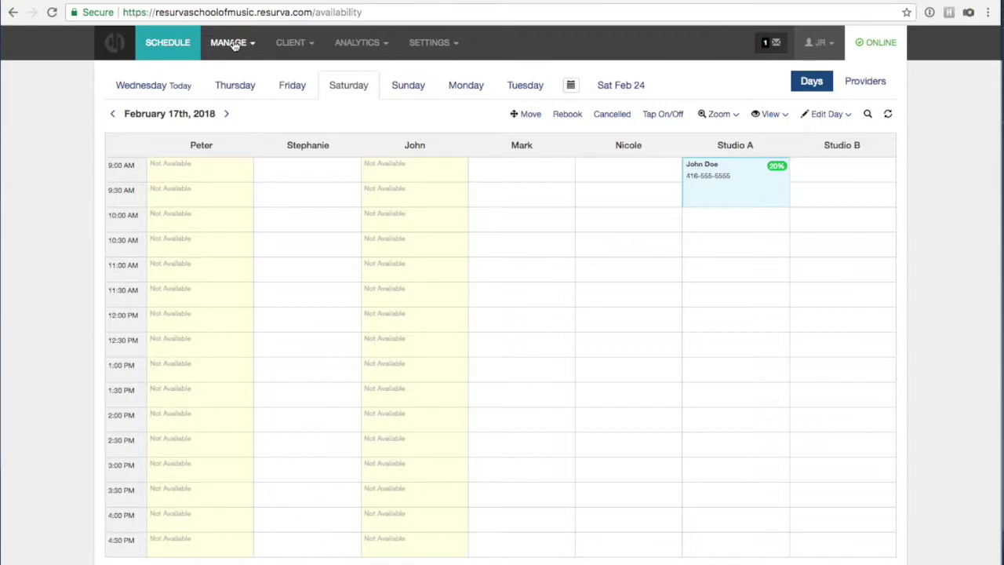
Tick 'Enable group service management' in App Settings > Services and save the settings.
left_click(424, 45)
left_click(431, 72)
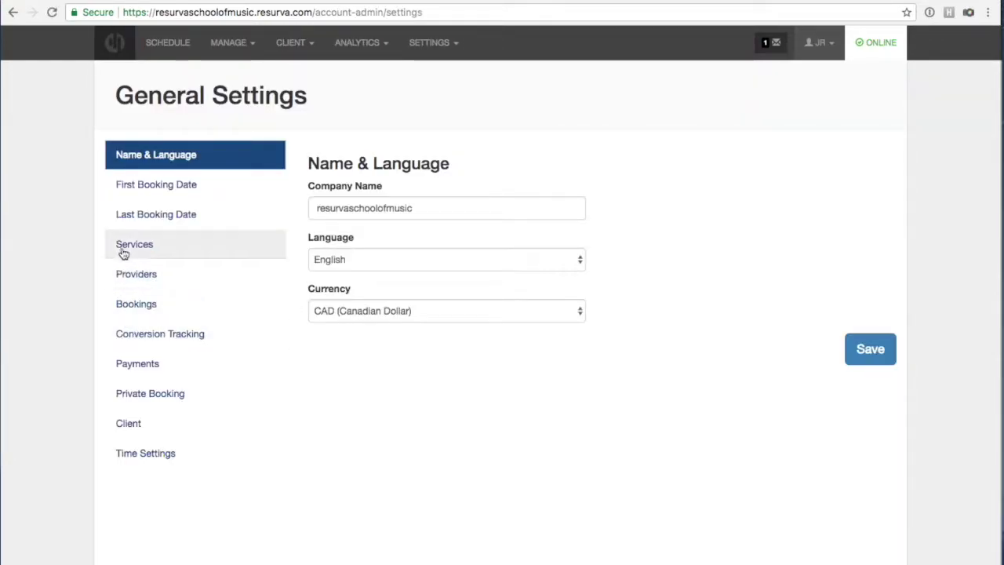
left_click(119, 306)
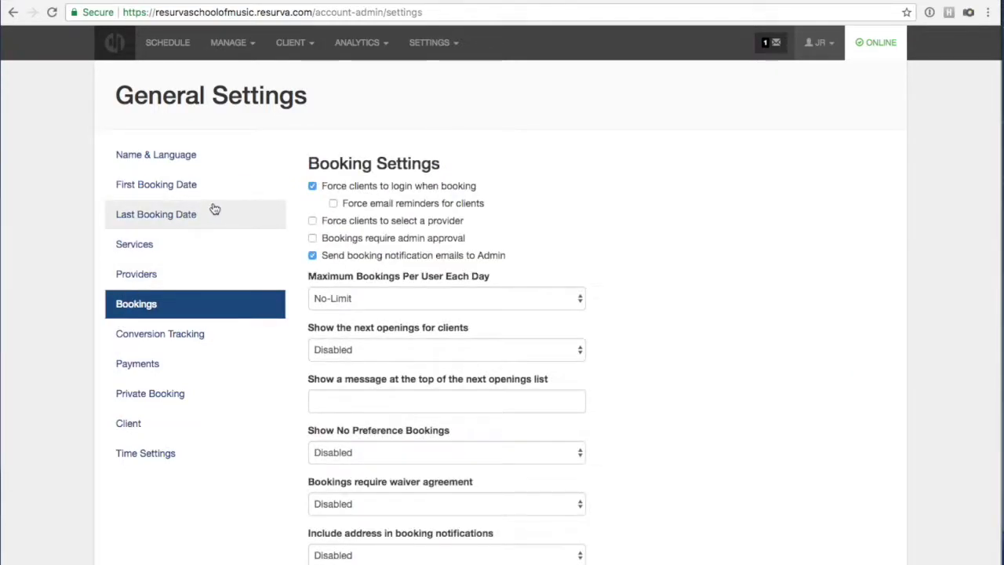
scroll(353, 239, "down", 2)
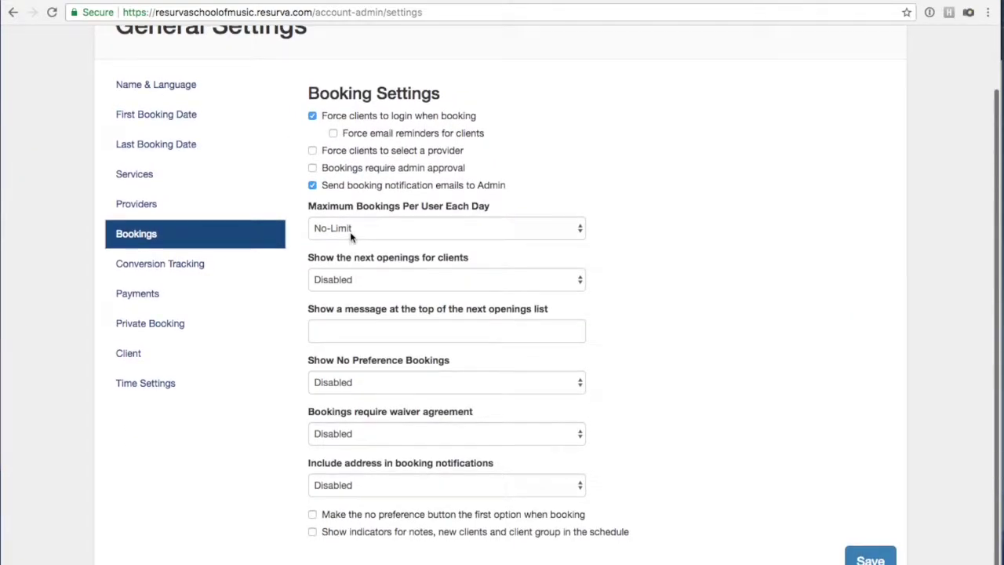
scroll(356, 238, "up", 2)
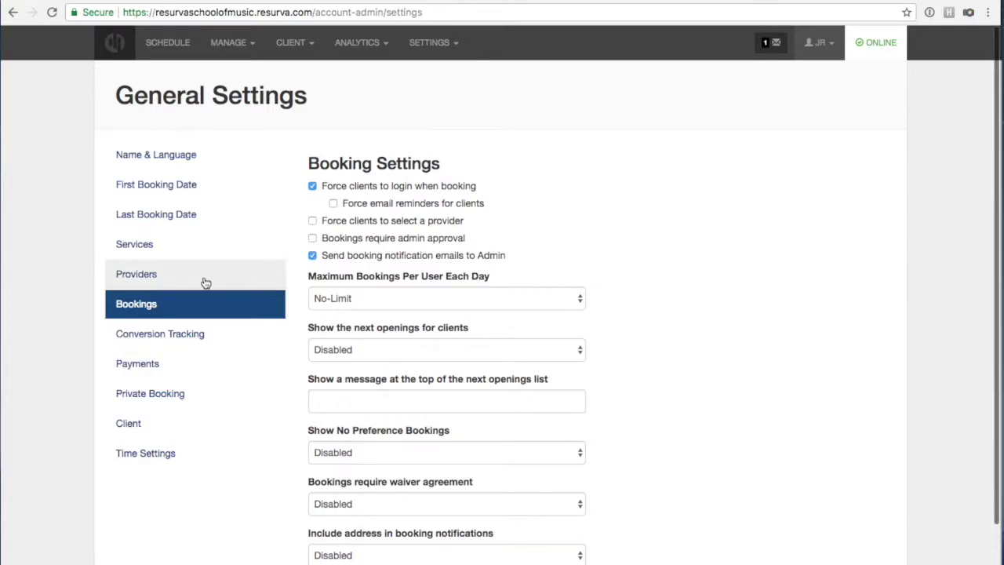
left_click(149, 250)
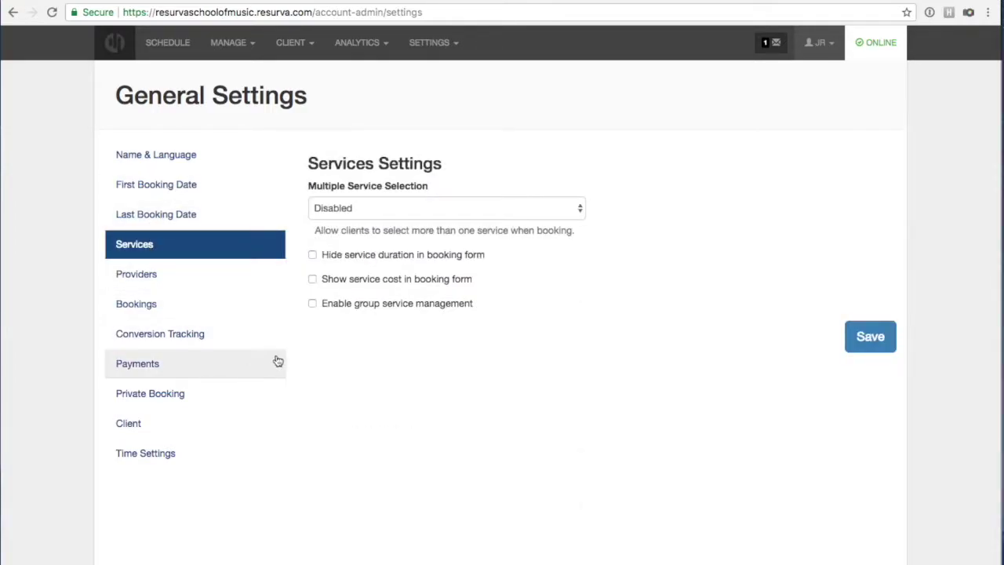
left_click(312, 304)
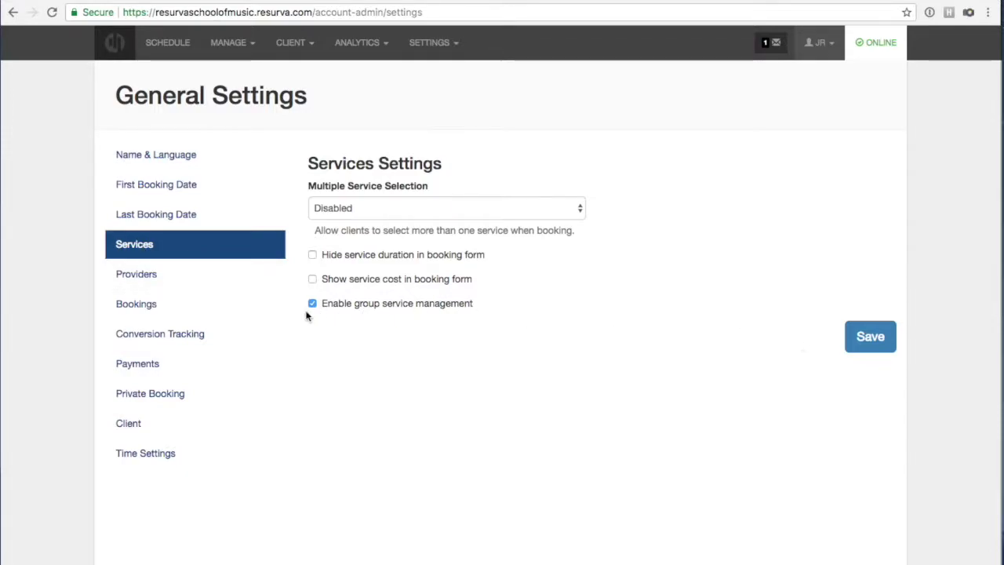
left_click(877, 342)
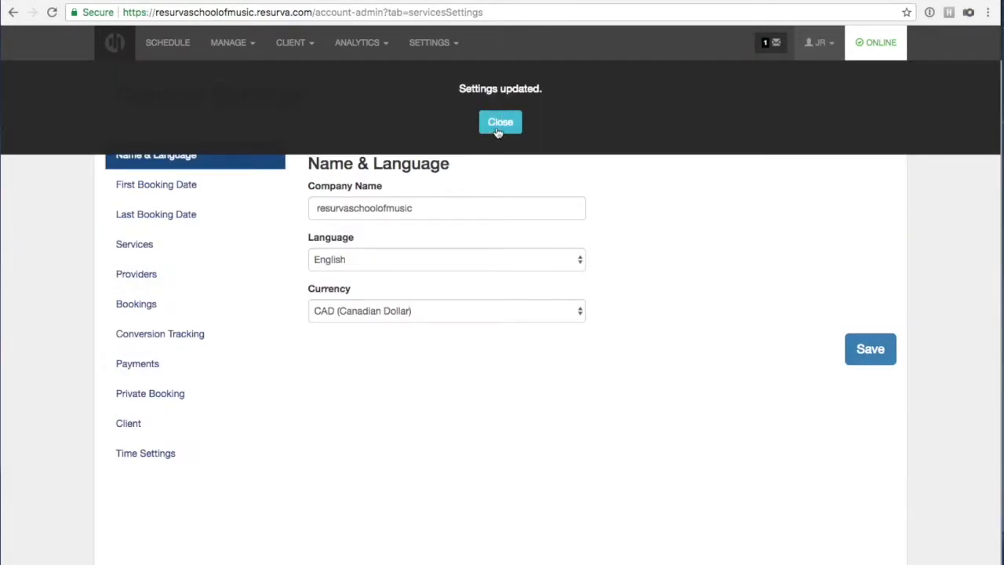
left_click(500, 120)
left_click(237, 44)
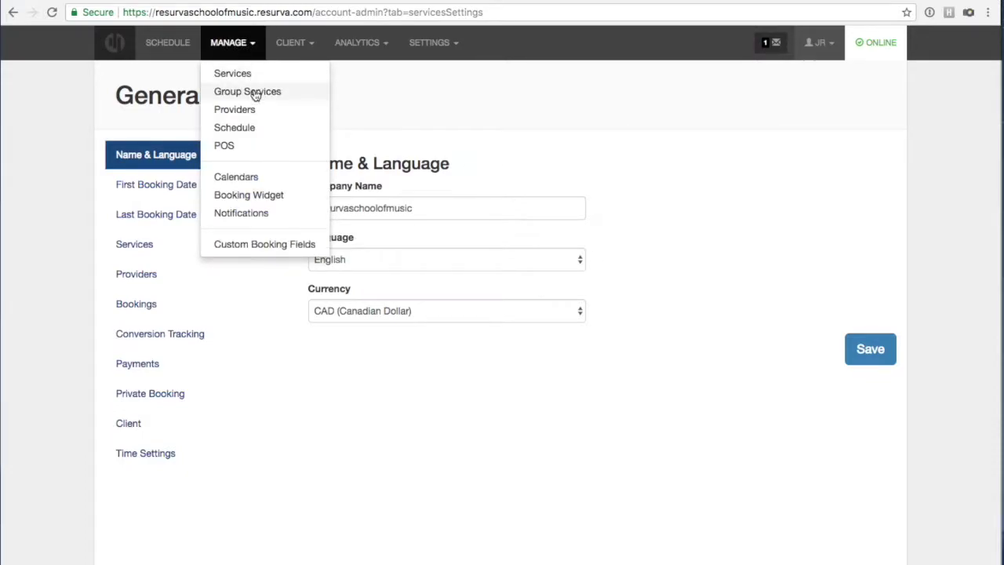
Start a Group Services template named Group Piano Program for Kids, allowing multiple slots, labelled Class.
left_click(256, 94)
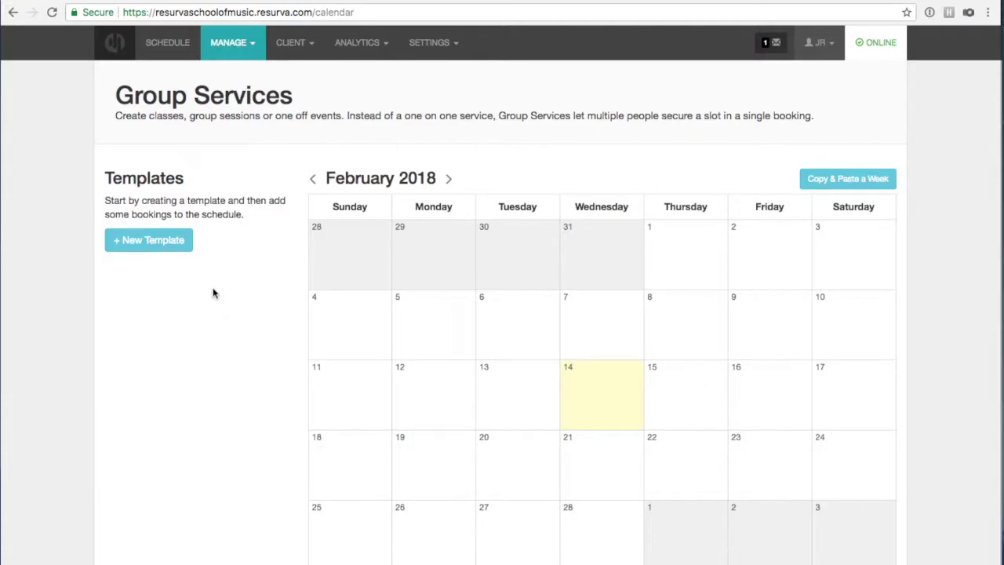
left_click(156, 240)
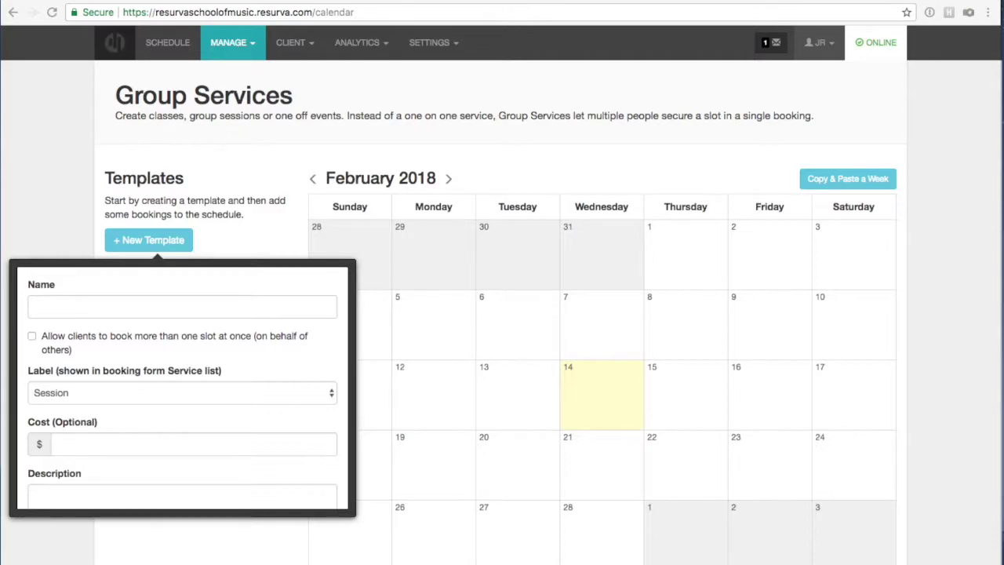
left_click(281, 309)
type("Group Piano Program for Kids")
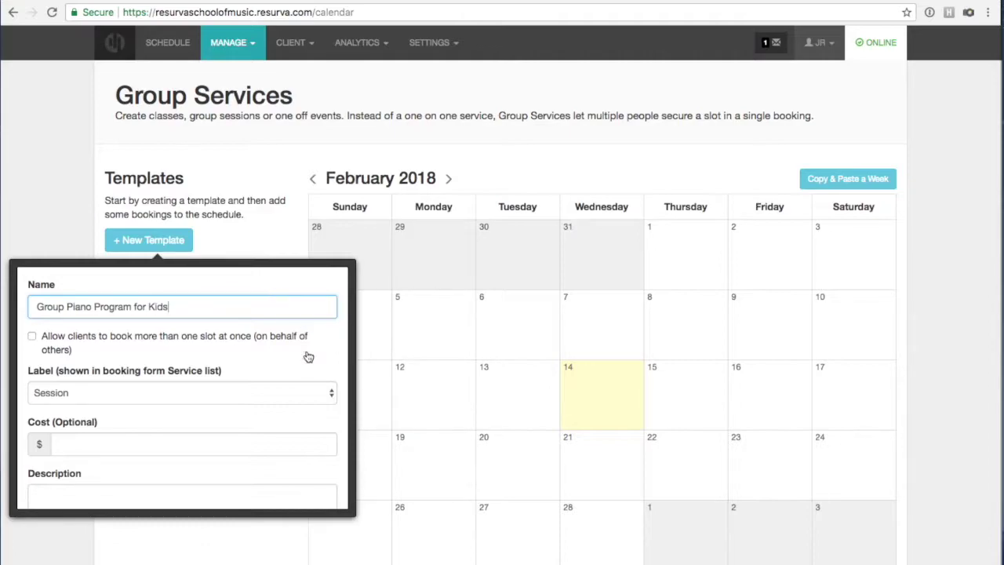
left_click(32, 336)
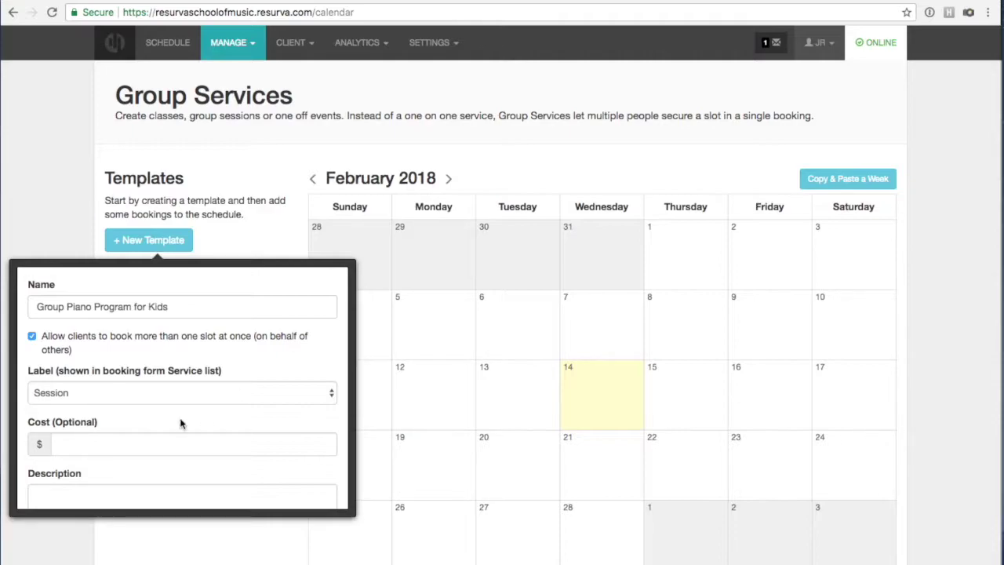
left_click(86, 392)
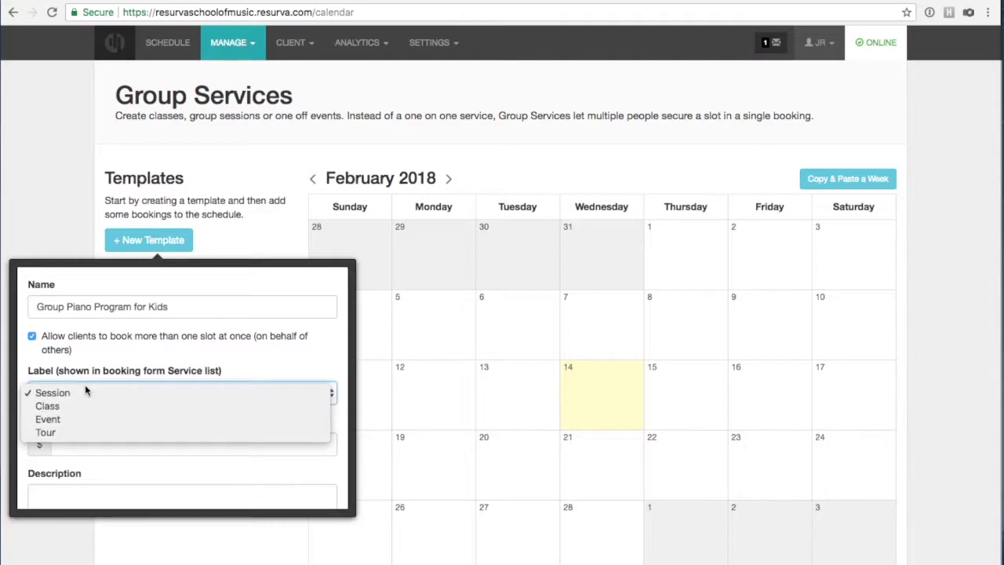
left_click(111, 406)
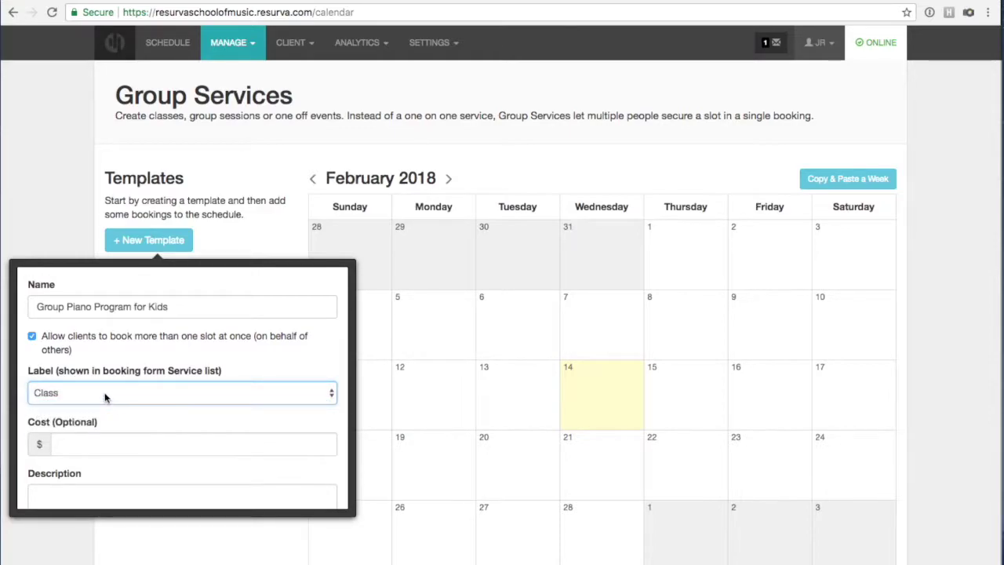
left_click(109, 396)
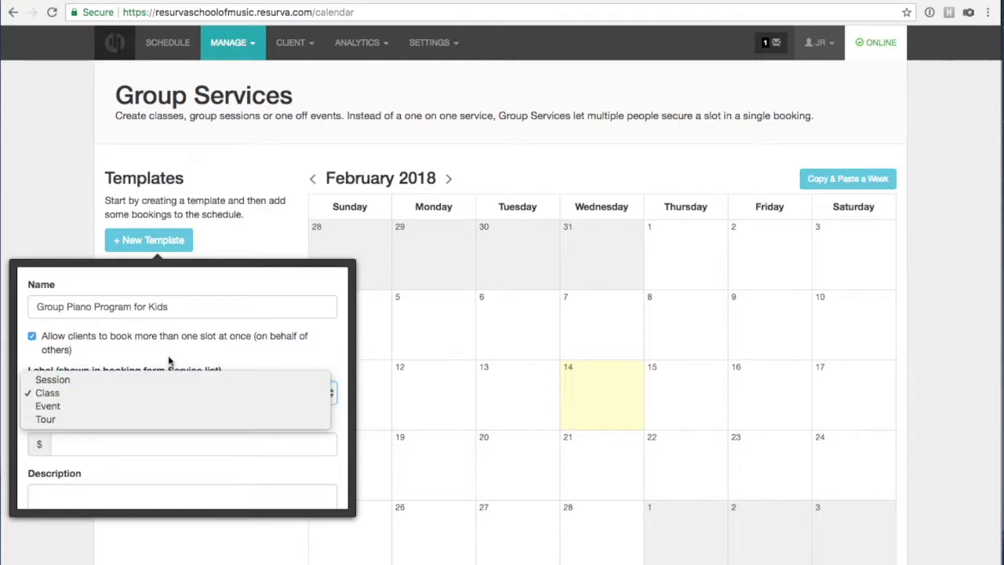
left_click(112, 393)
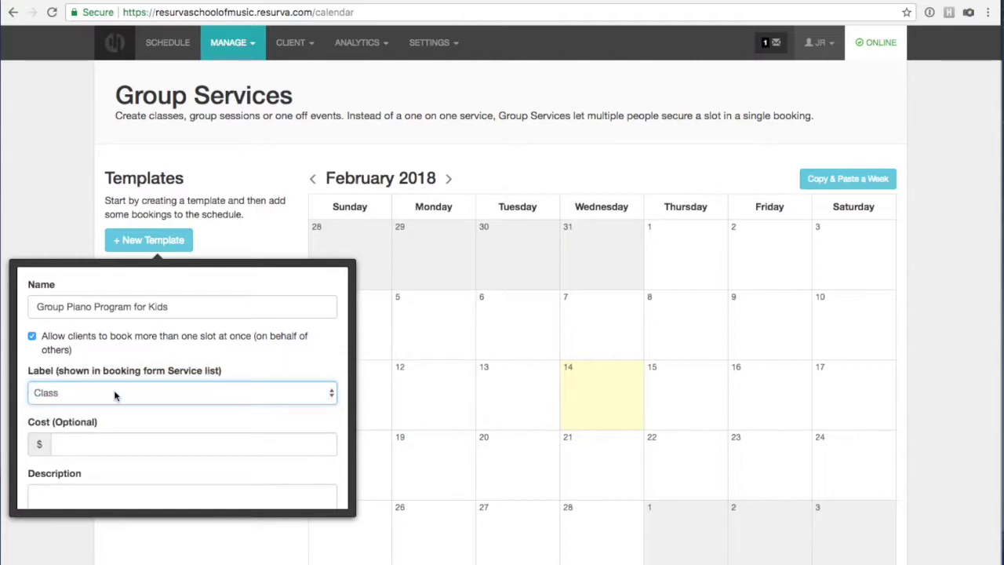
Set the template cost to 50, paste in the class description, and save it.
left_click(105, 445)
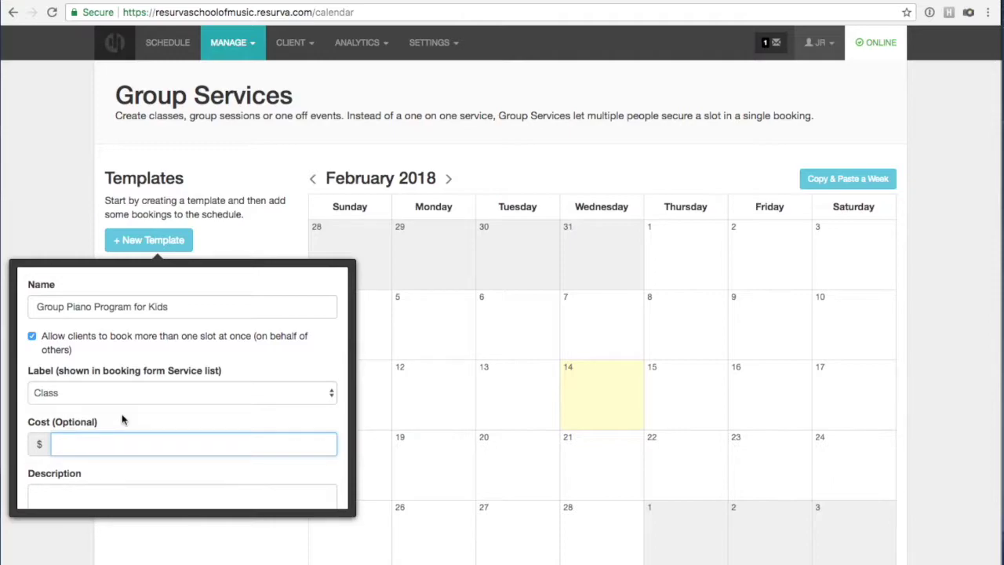
type("50")
scroll(159, 415, "down", 2)
left_click(152, 401)
left_click(125, 430)
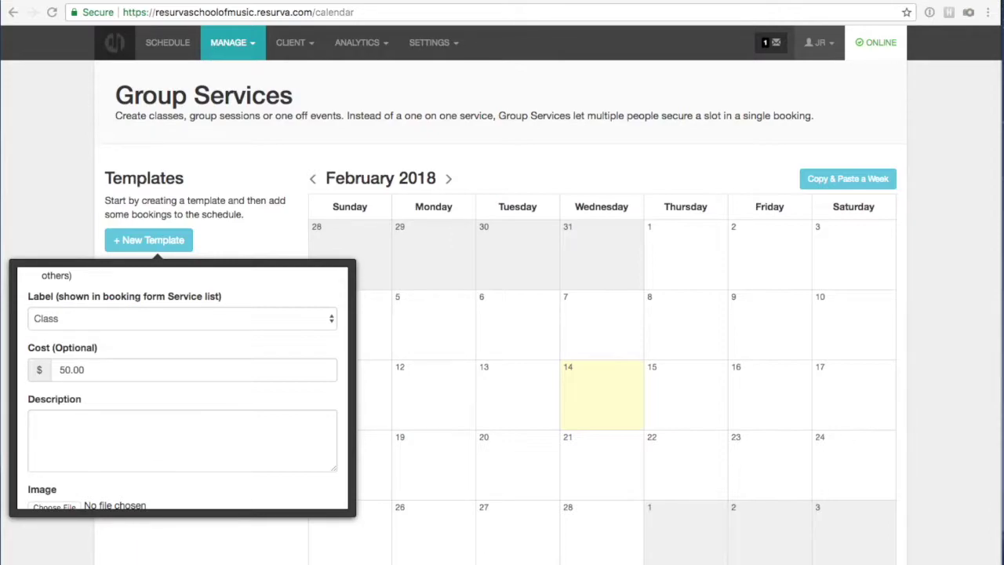
left_click(208, 448)
type("We encourage all young students to consider beginner group piano lessons as a fun way to start their musical journey. All classes have a maximum of 8 students/class.")
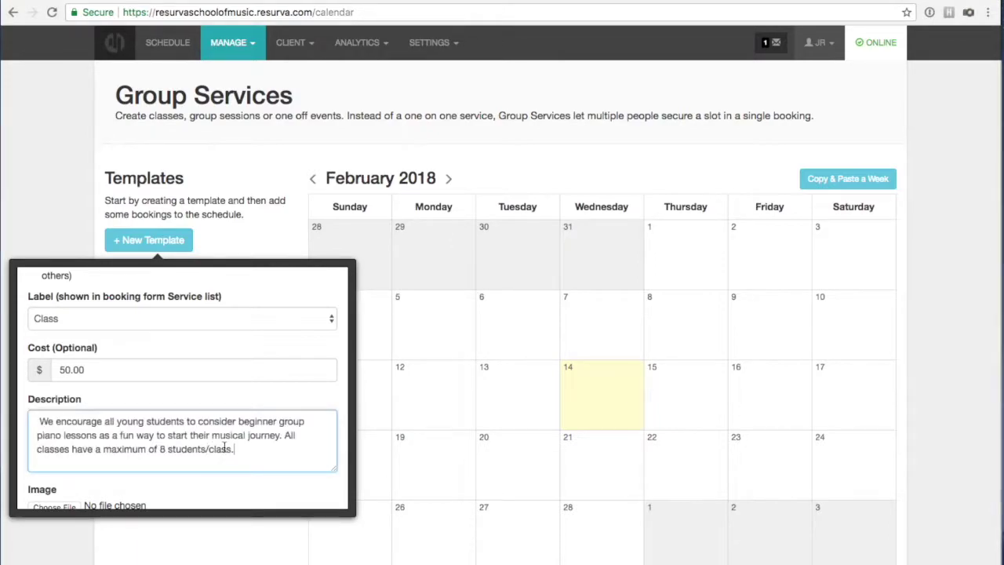
scroll(225, 447, "down", 2)
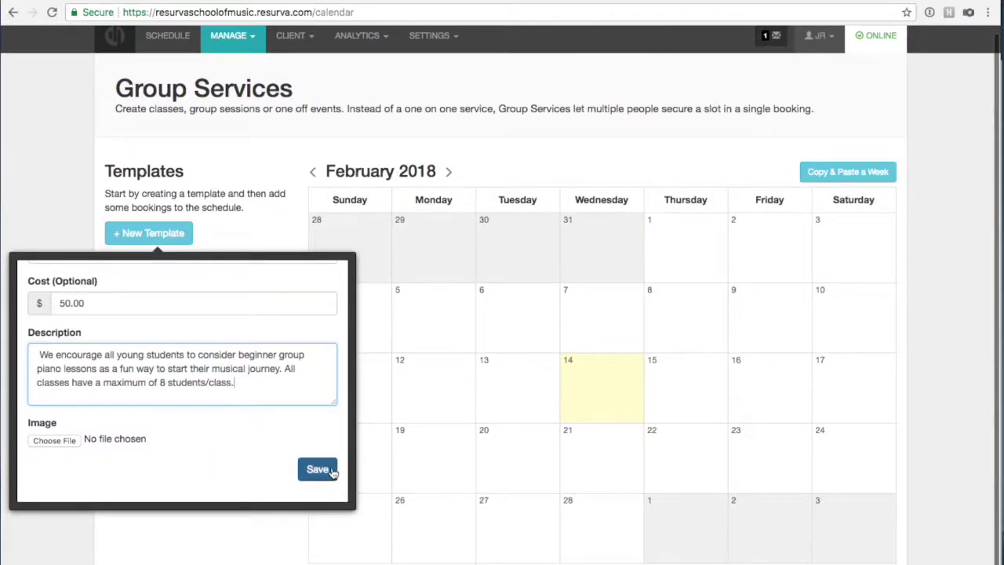
scroll(267, 444, "up", 3)
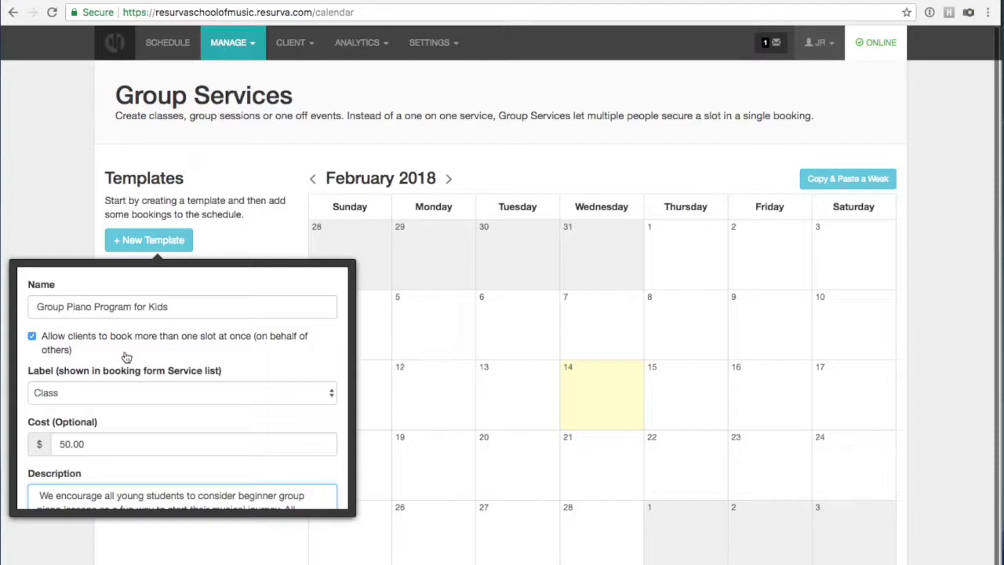
scroll(253, 392, "down", 1)
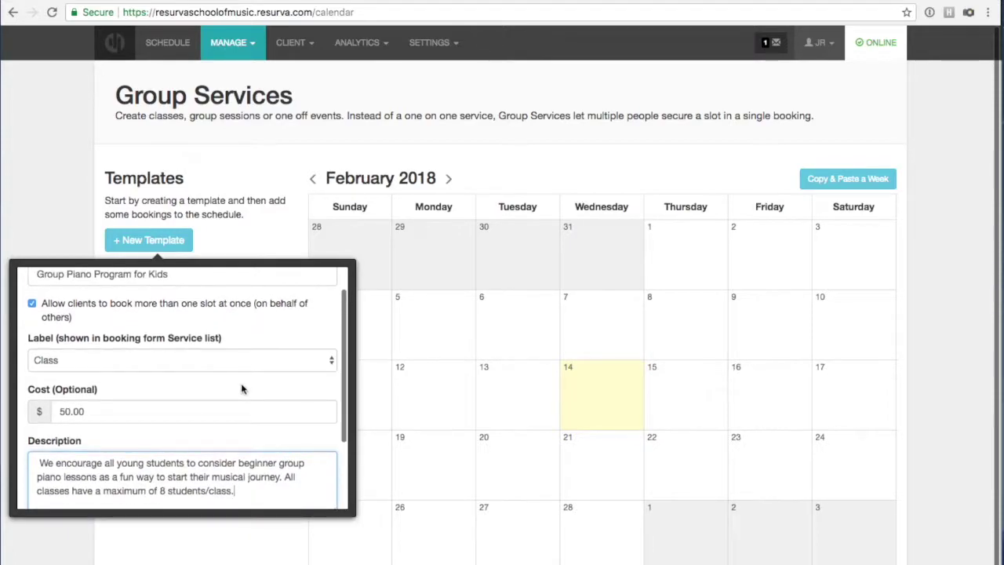
scroll(244, 386, "down", 3)
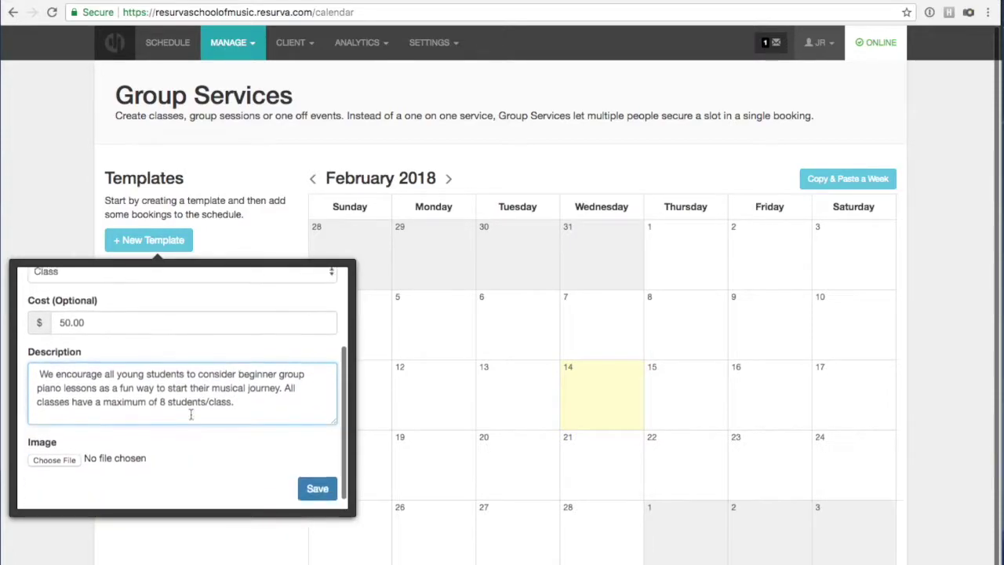
left_click(318, 485)
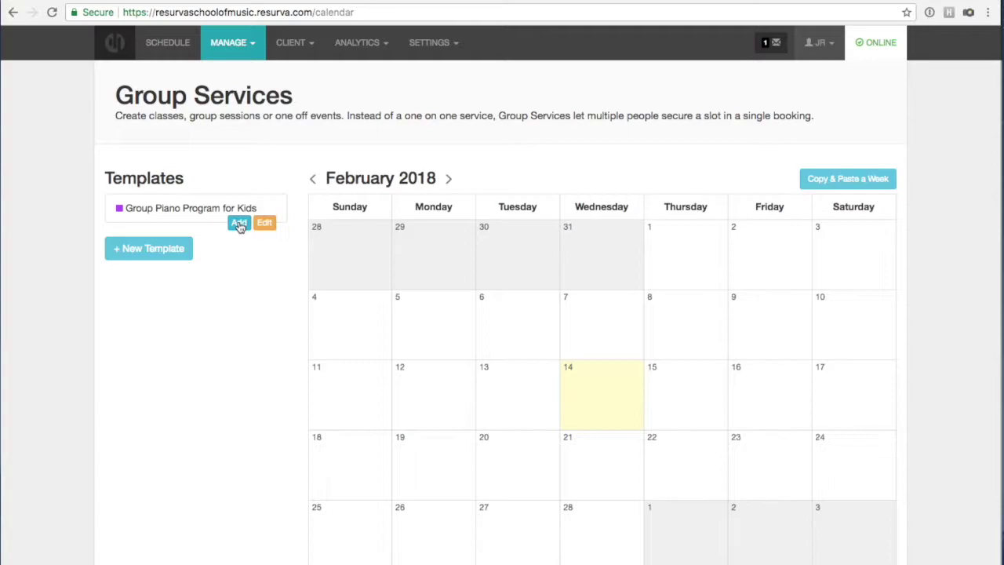
Add a piano class session on February 17, 2018 from 9:00 to 10:00 am.
left_click(239, 224)
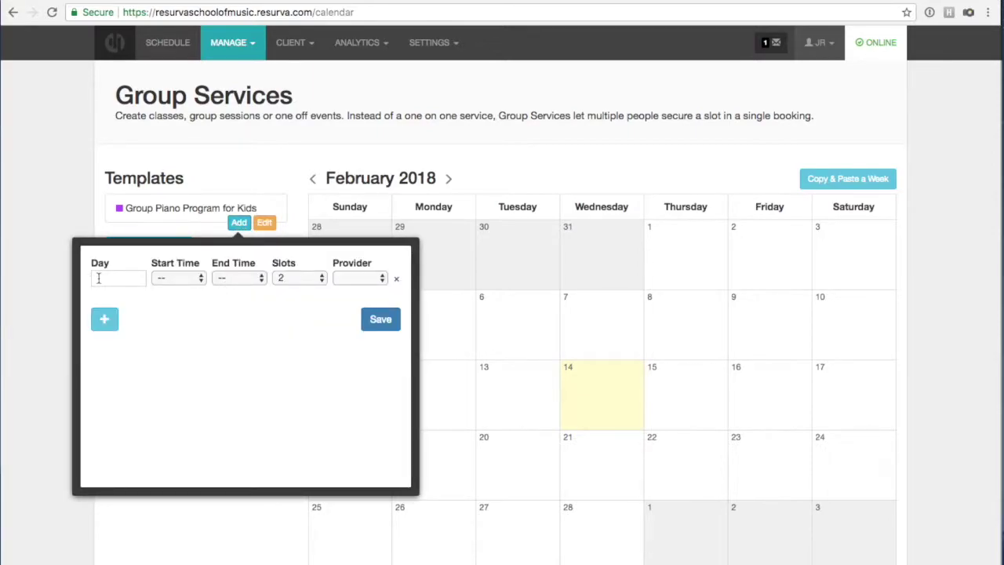
left_click(98, 277)
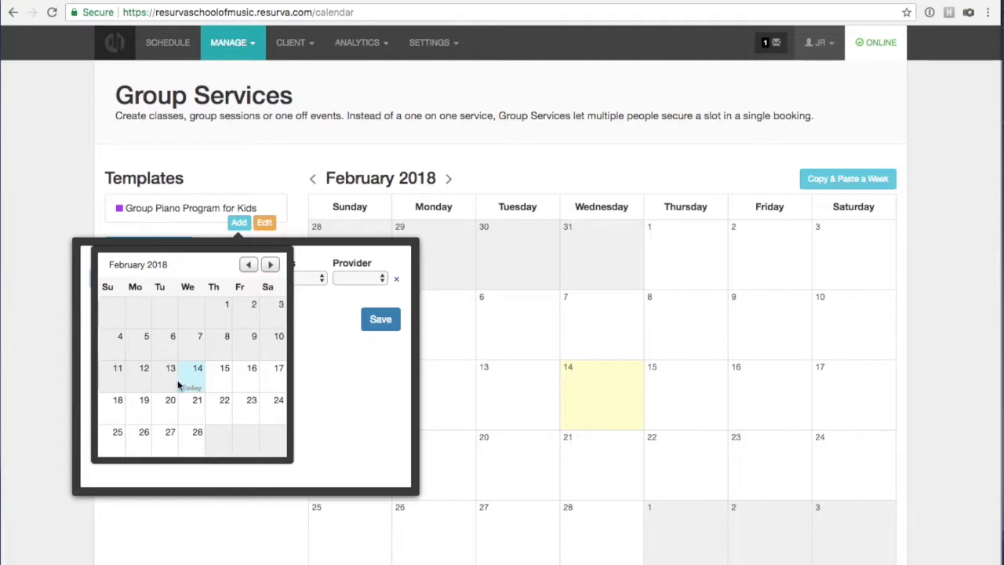
left_click(273, 381)
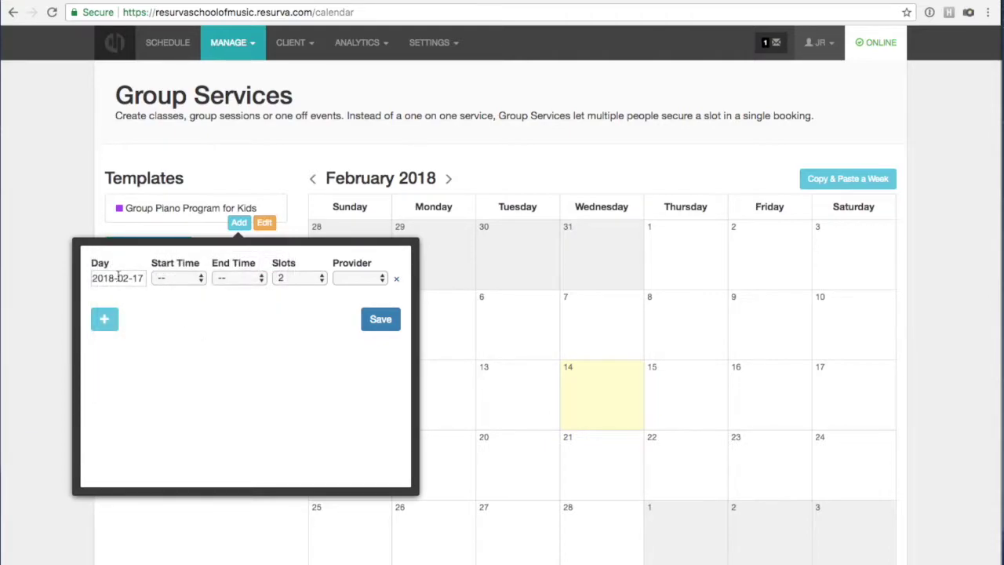
left_click(186, 279)
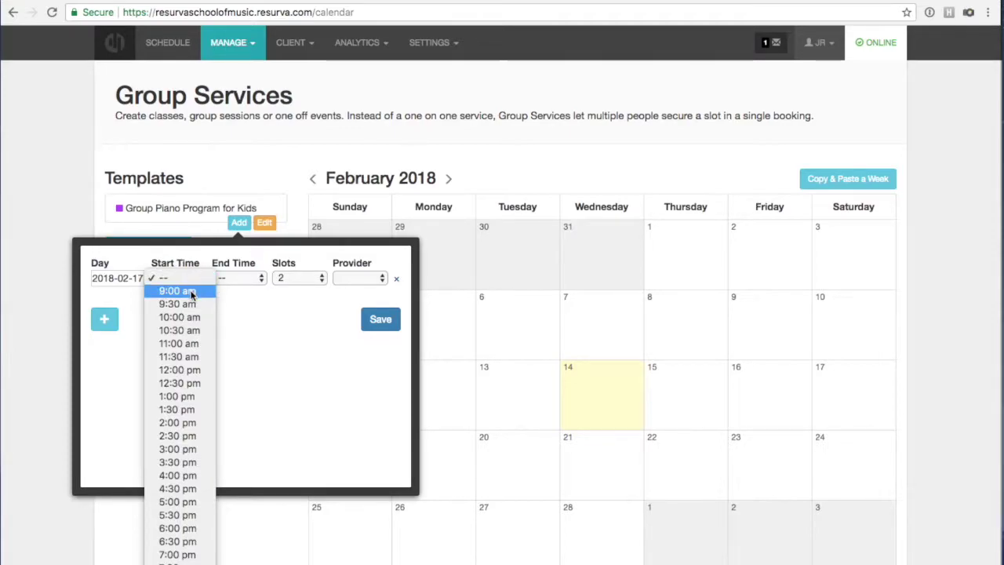
left_click(188, 292)
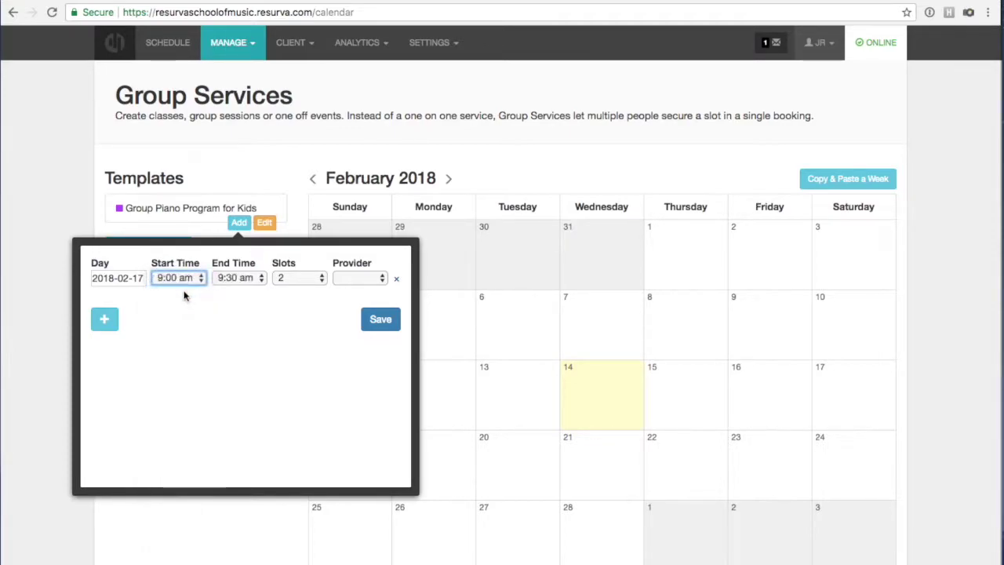
left_click(260, 279)
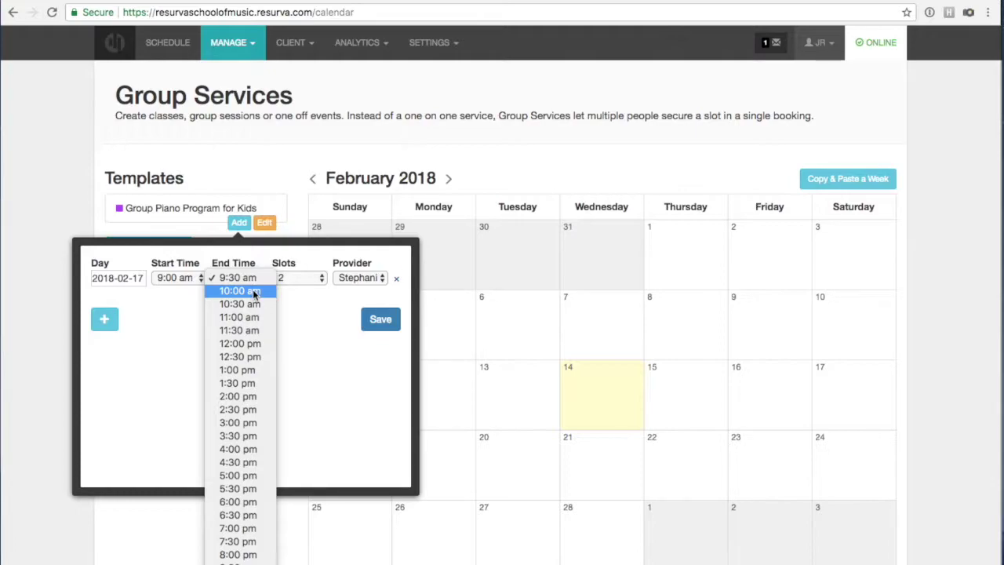
left_click(254, 290)
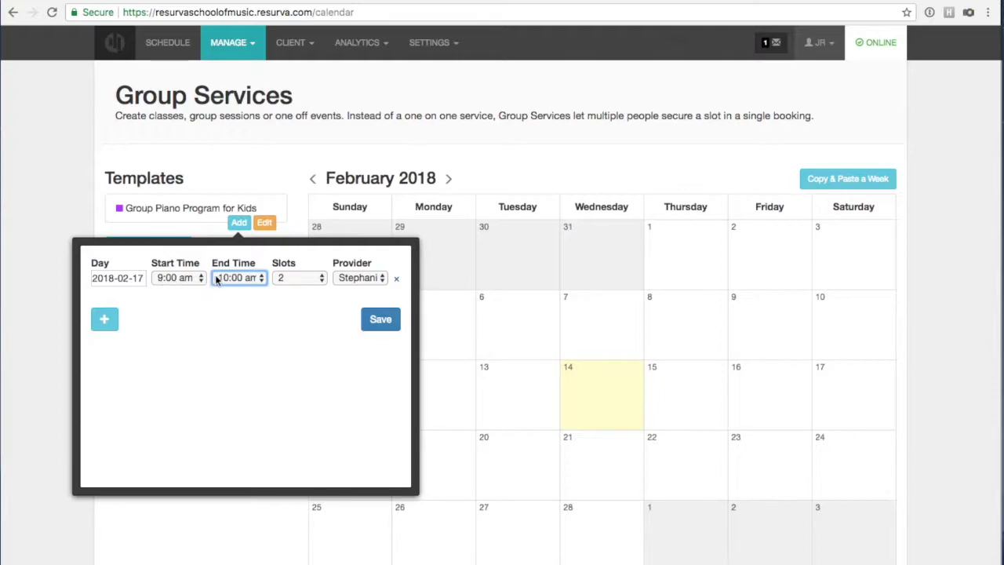
Give the session 8 slots with Stephanie as the provider.
left_click(294, 280)
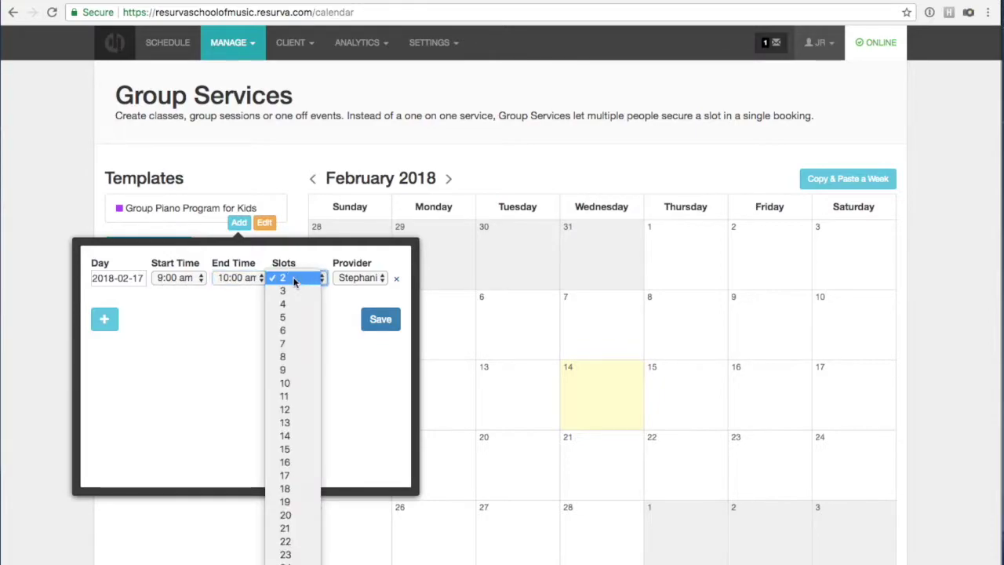
left_click(290, 356)
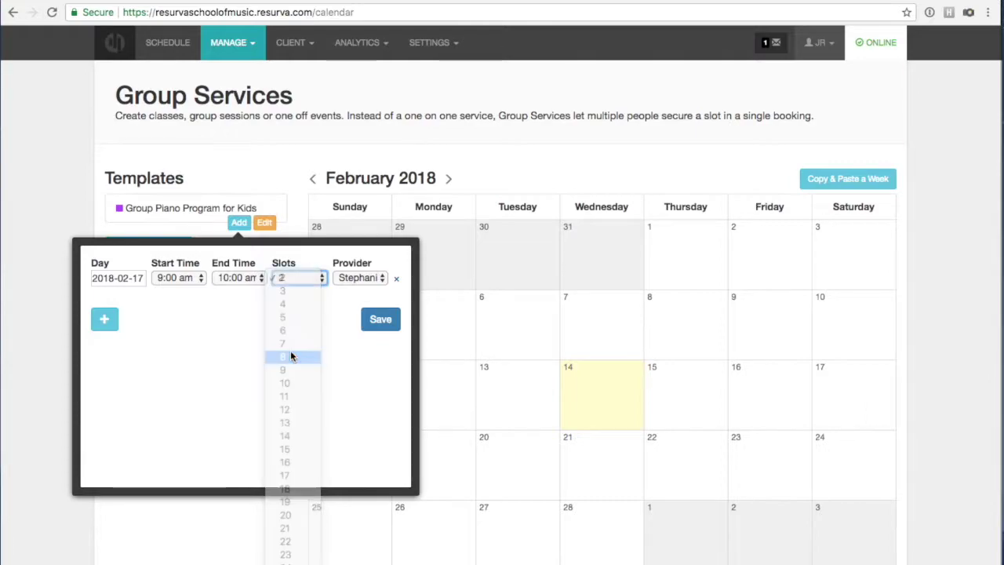
left_click(357, 279)
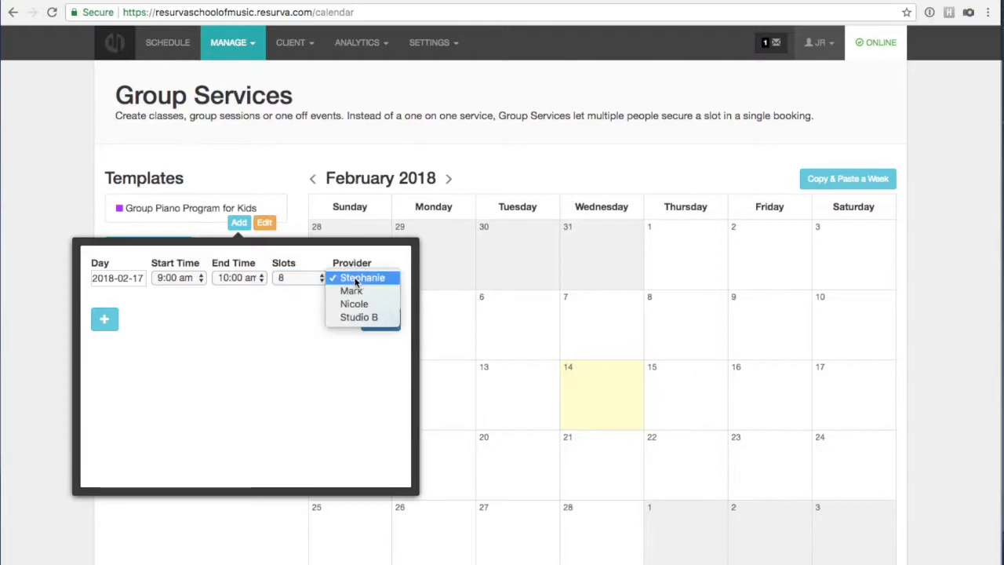
left_click(260, 338)
left_click(366, 279)
left_click(370, 277)
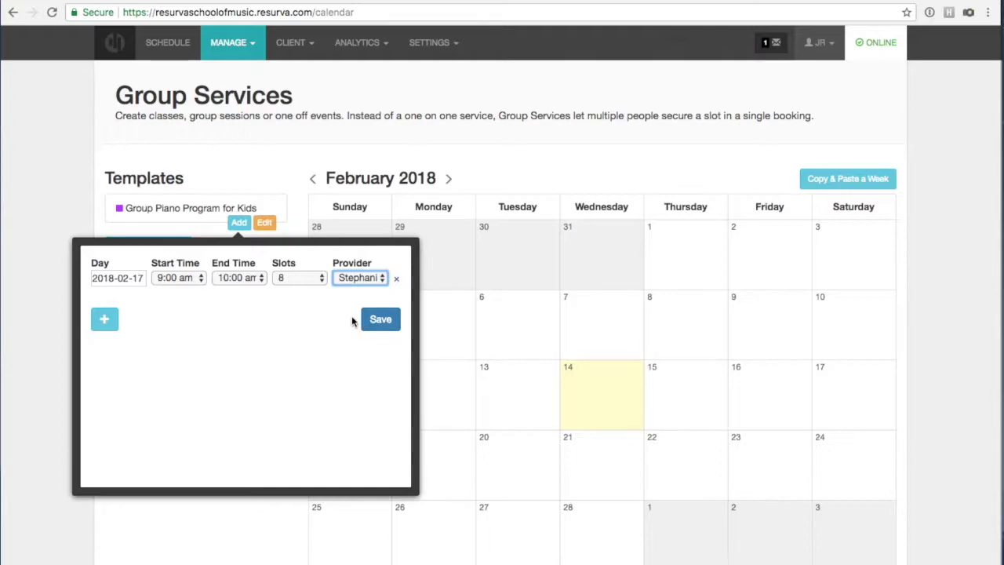
Add a February 18 session, save both piano sessions, and switch to the public booking page.
left_click(108, 320)
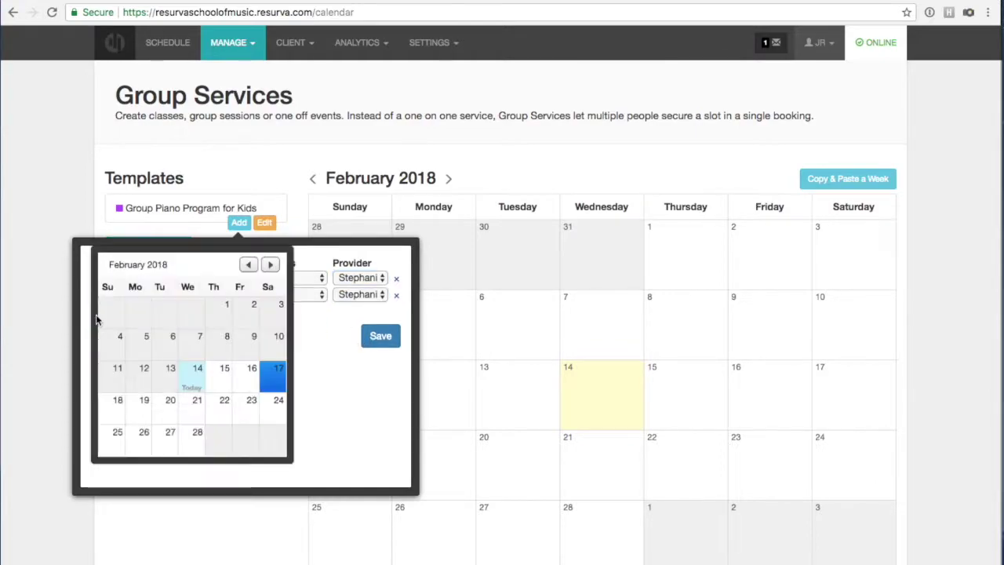
left_click(113, 407)
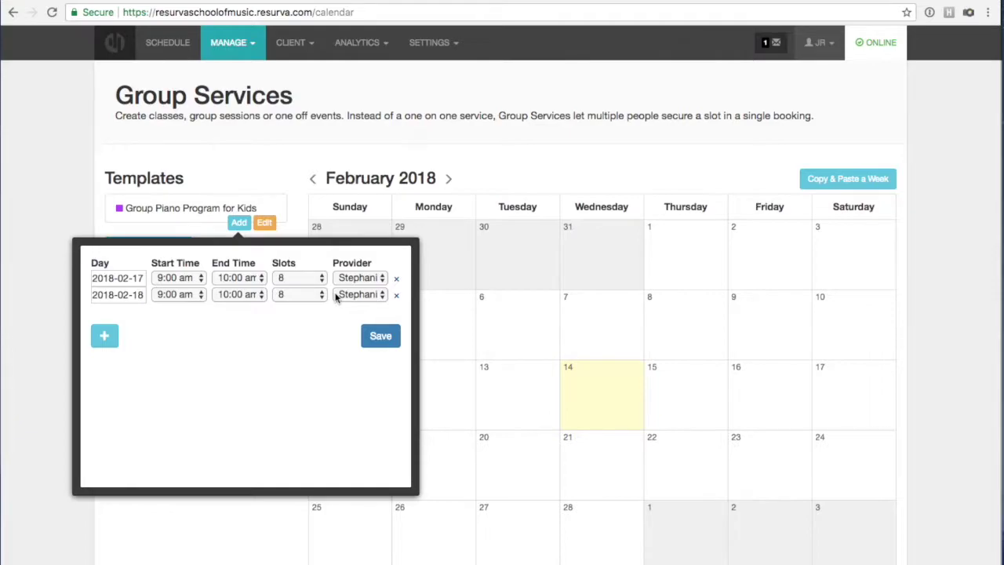
left_click(382, 336)
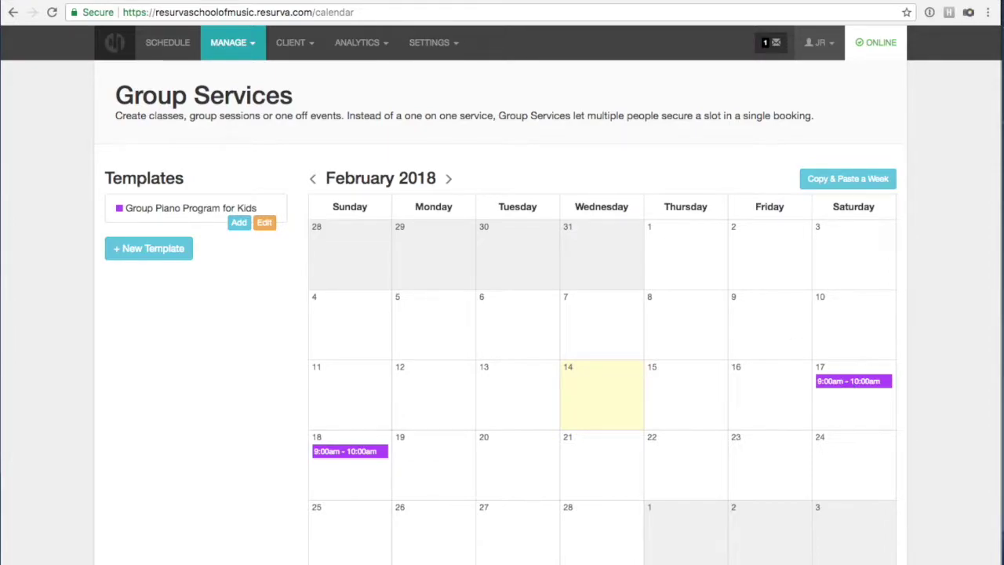
left_click(355, 157)
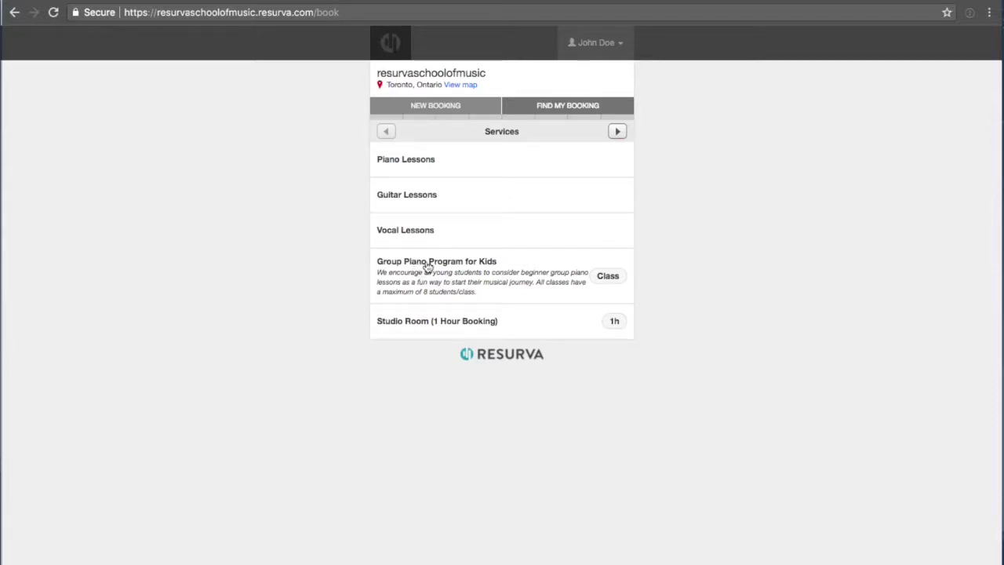
Select the February 17, 9:00am Group Piano class with Stephanie for 2 people.
left_click(530, 278)
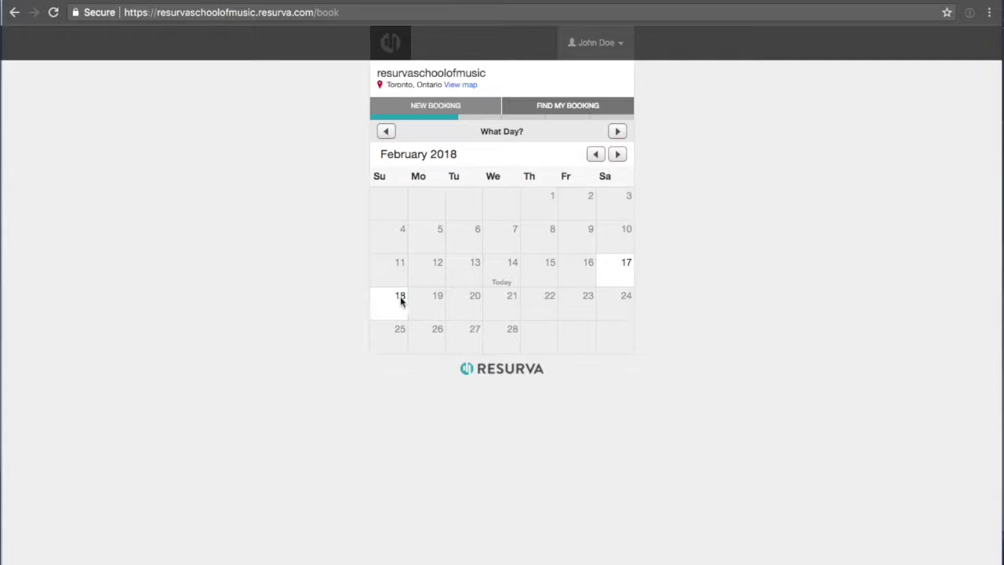
left_click(606, 265)
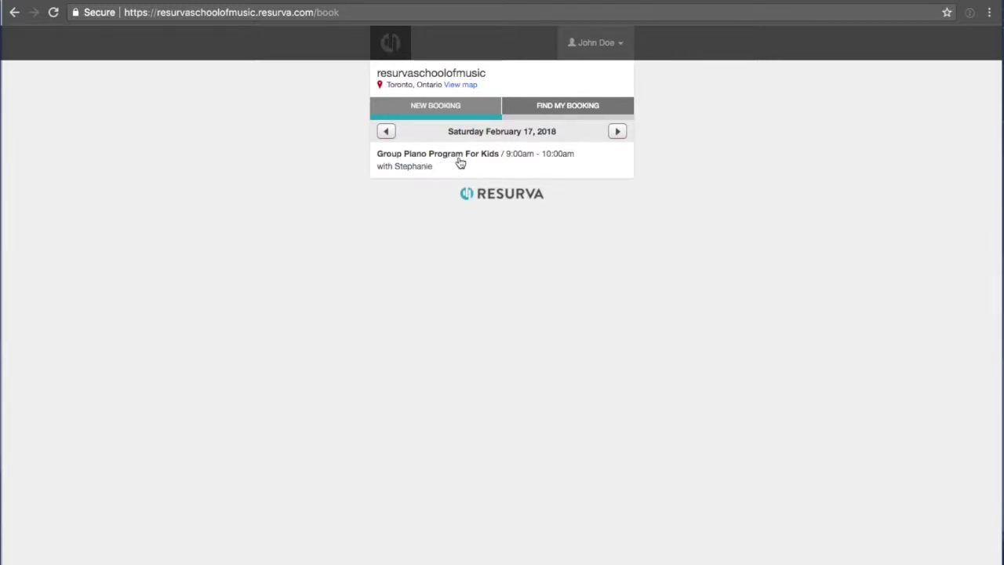
left_click(460, 163)
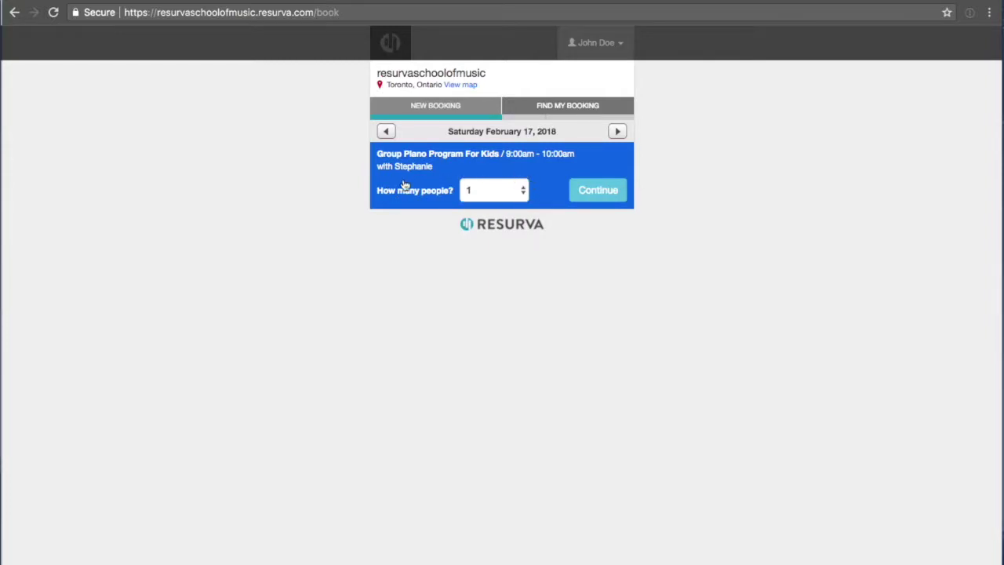
left_click(470, 194)
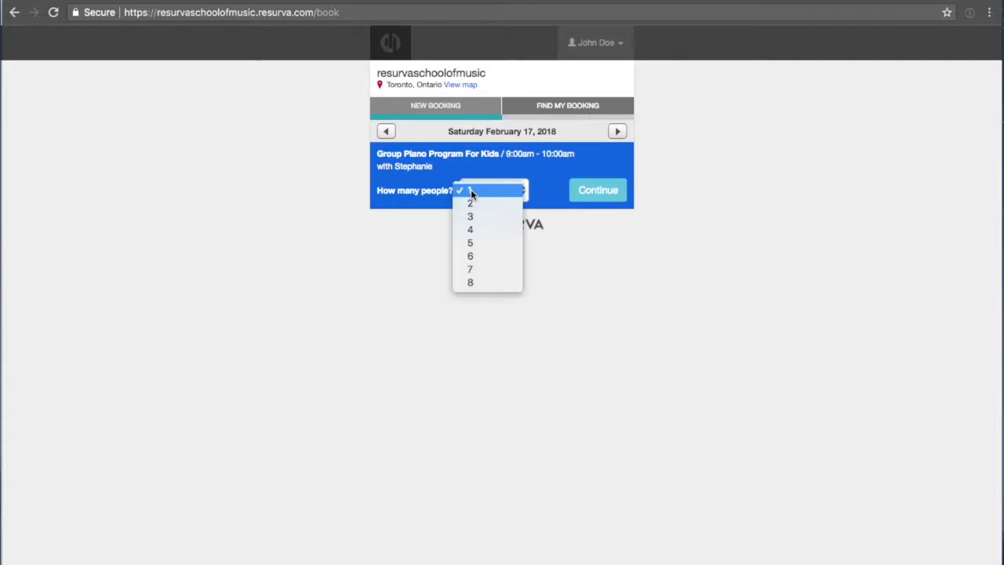
left_click(472, 206)
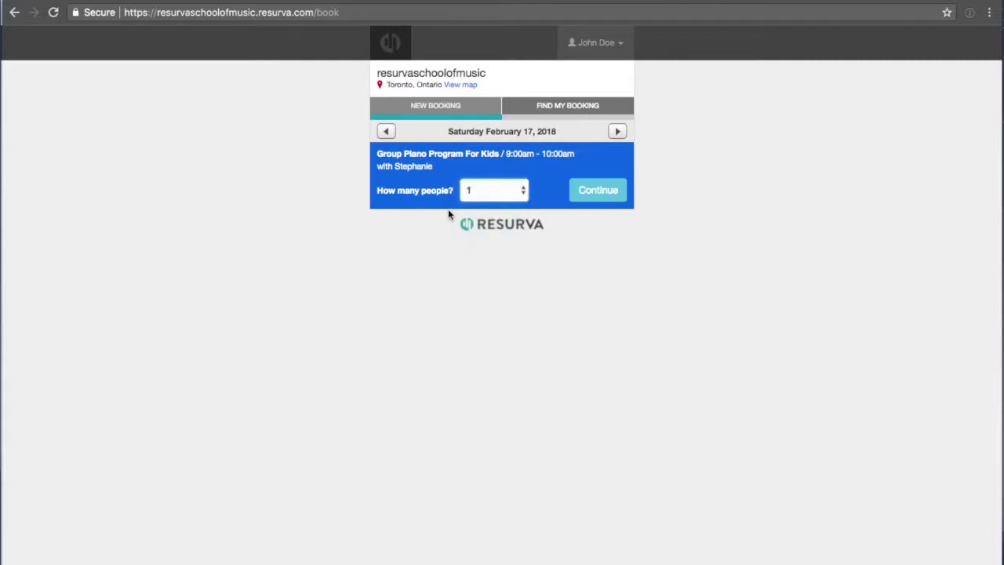
Submit the booking request, dismiss the confirmation, and return to the Group Services window.
left_click(586, 189)
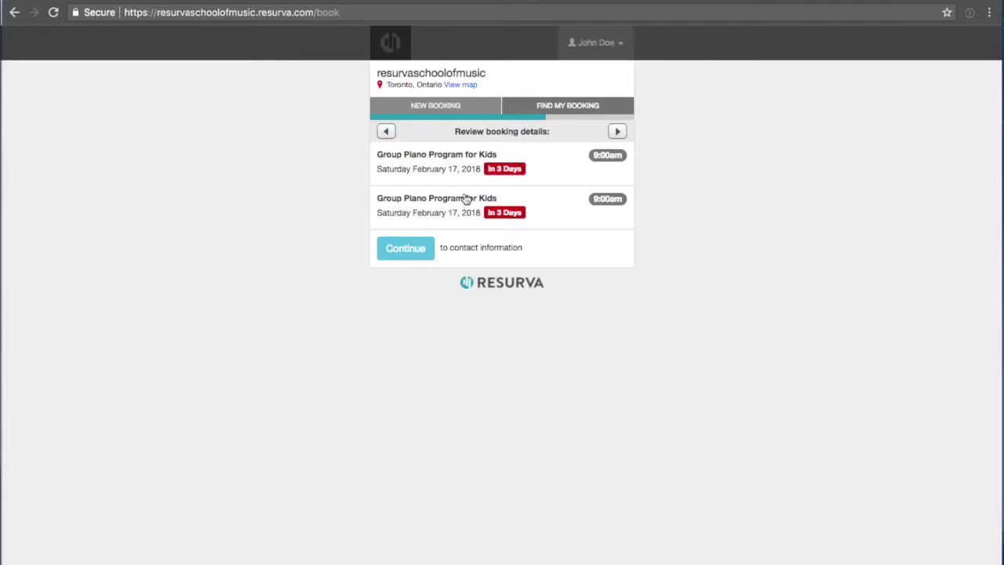
left_click(416, 251)
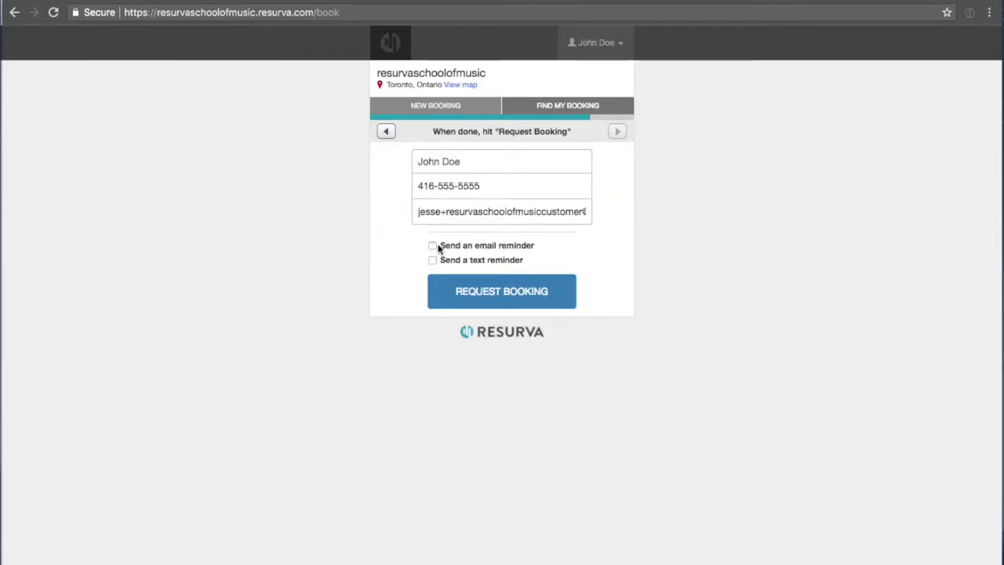
left_click(465, 292)
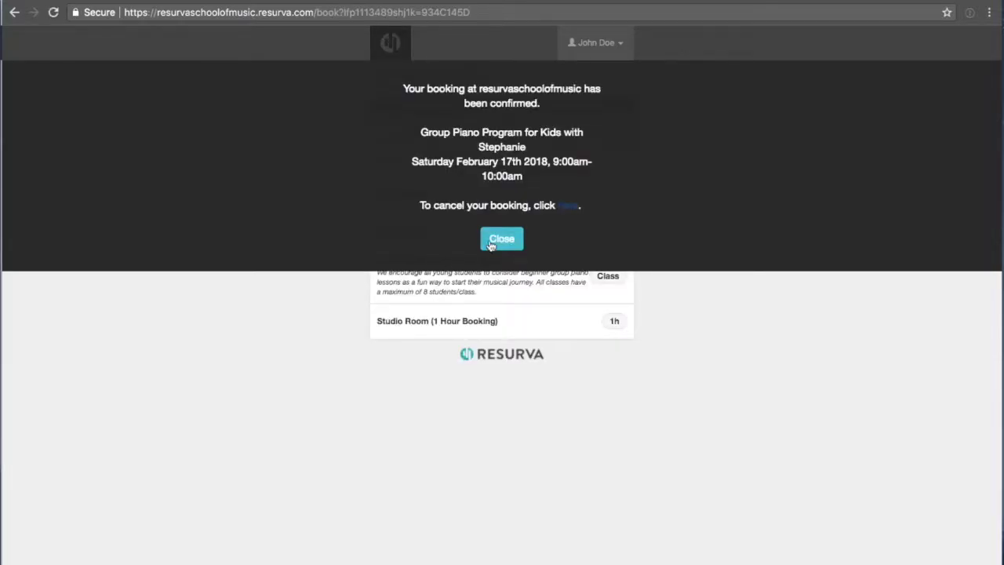
left_click(492, 243)
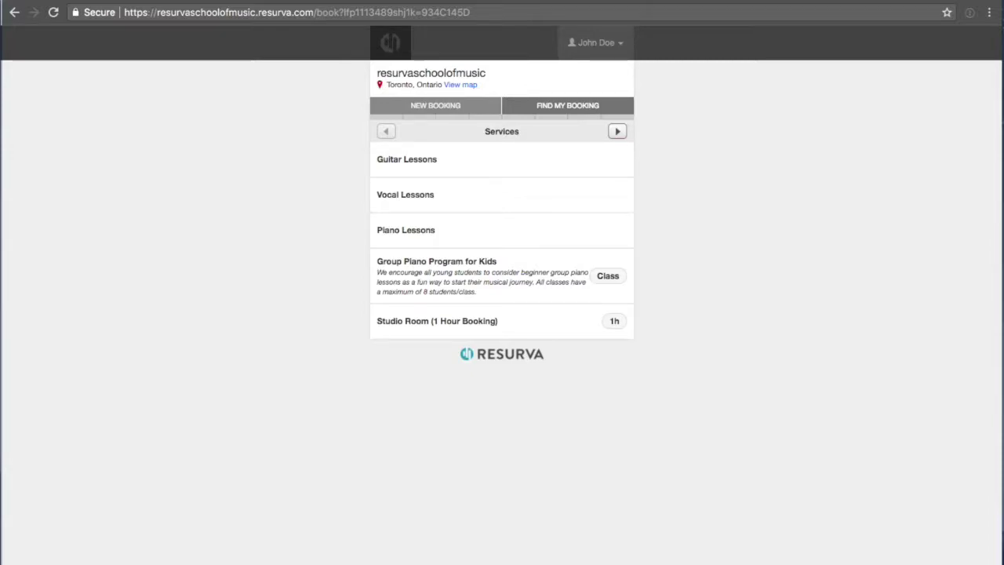
left_click(345, 0)
left_click(395, 174)
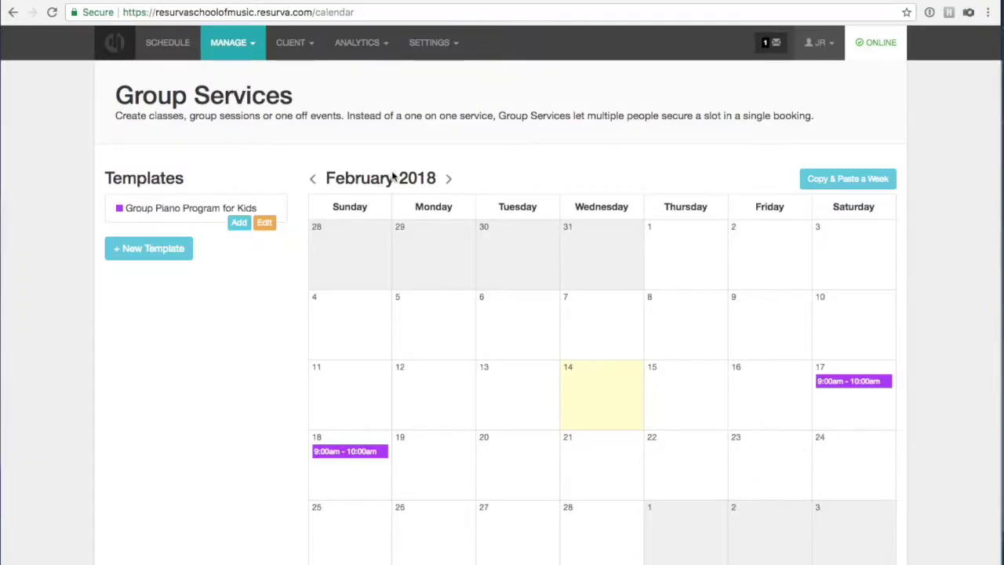
Open Saturday's schedule and the 9:00 AM Group Piano Program for Kids class in Stephanie's column.
left_click(174, 48)
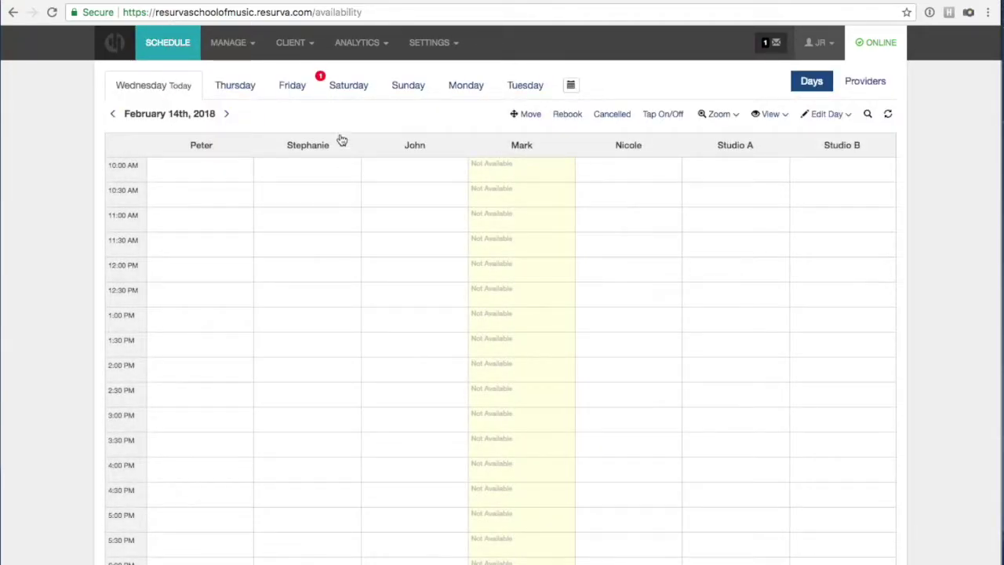
left_click(339, 84)
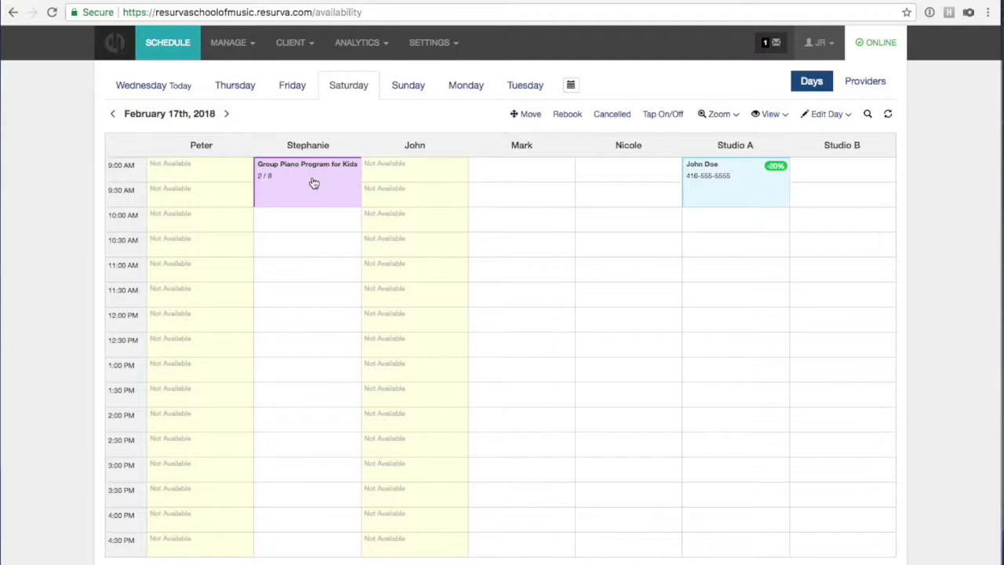
left_click(313, 183)
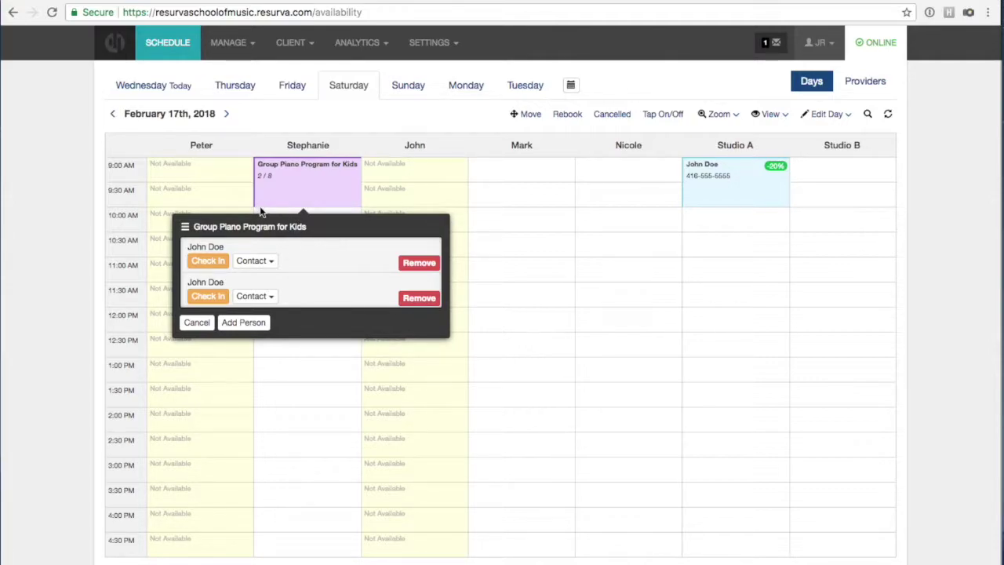
Cancel adding a person to the piano class, close its attendee list, and start a 10:30 AM booking.
left_click(245, 323)
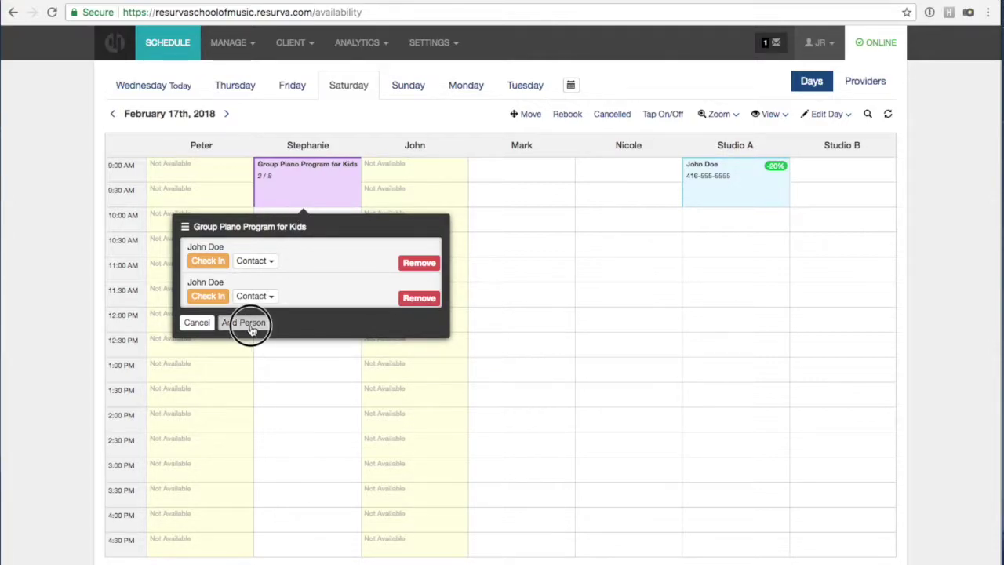
left_click(298, 458)
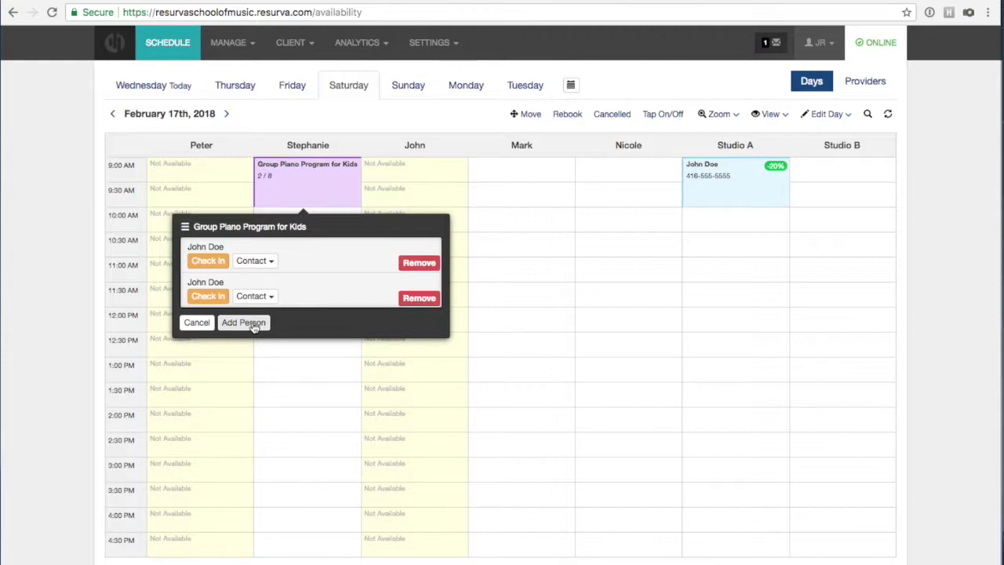
left_click(253, 325)
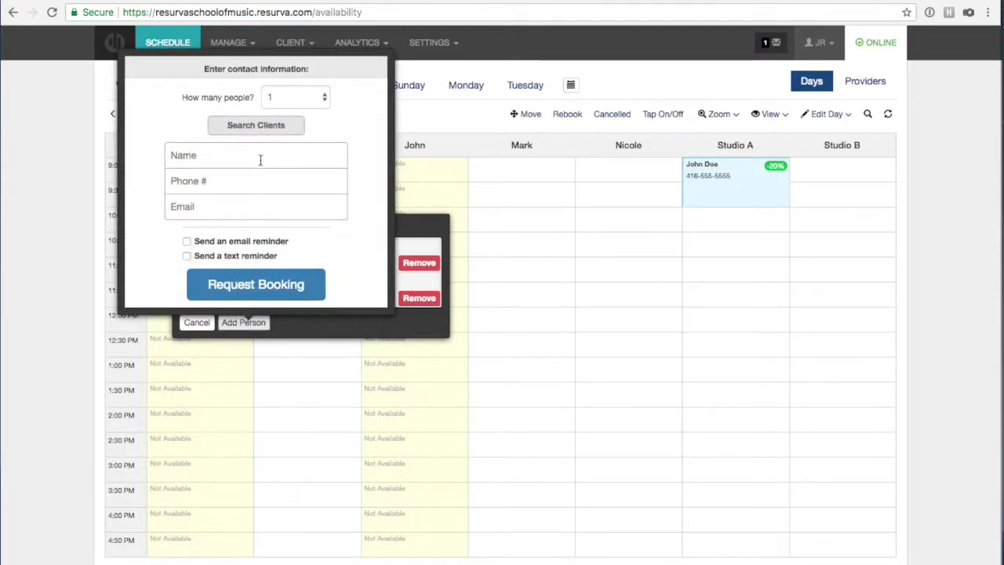
left_click(586, 336)
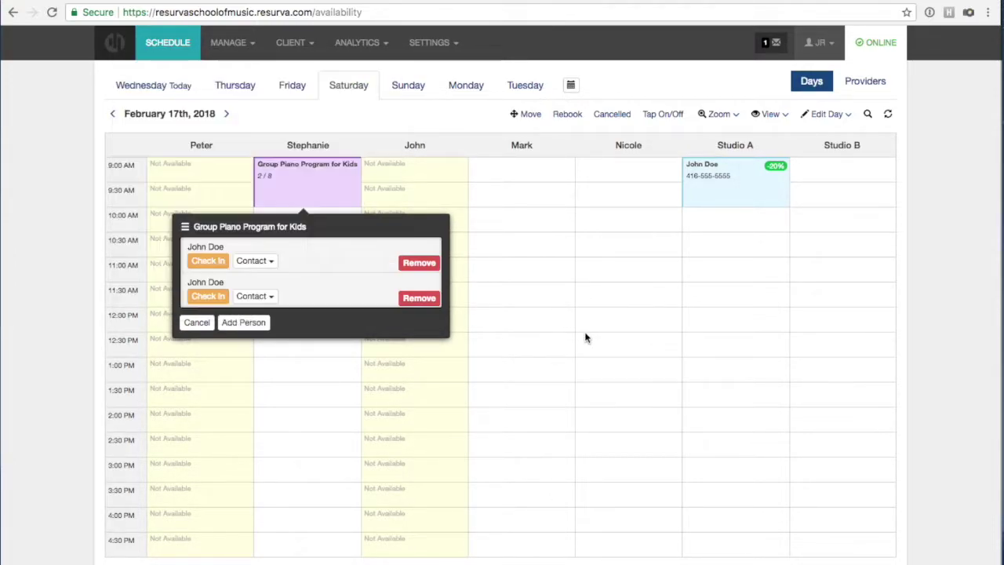
left_click(319, 404)
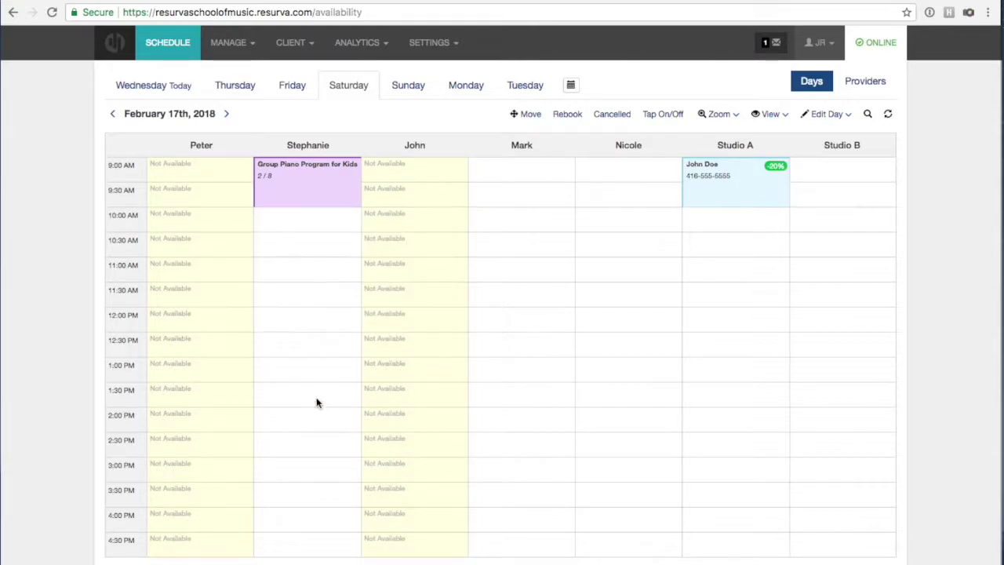
left_click(501, 253)
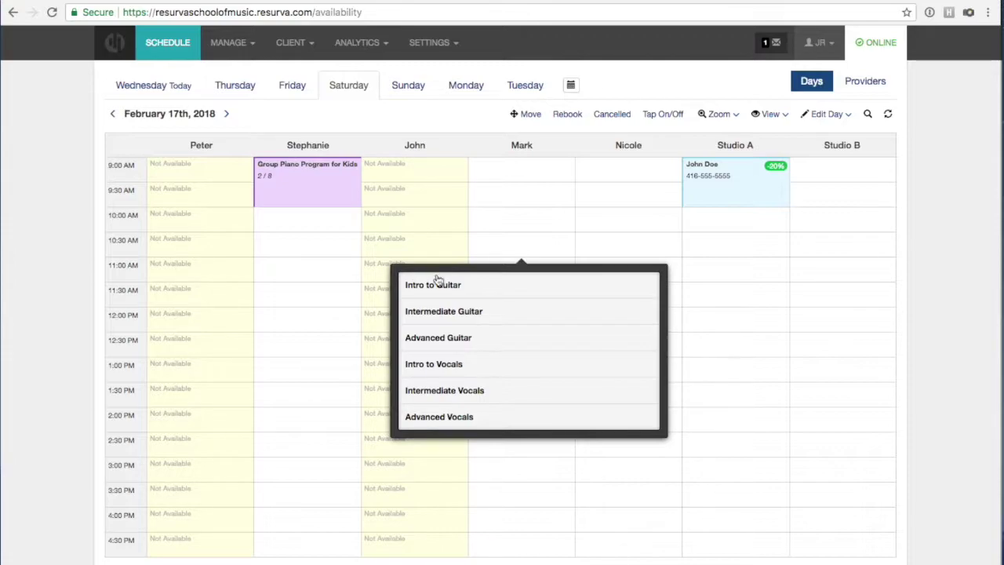
Open Mark's 10:30 AM slot on February 17, 2018 and choose Intro to Guitar.
left_click(512, 249)
left_click(512, 248)
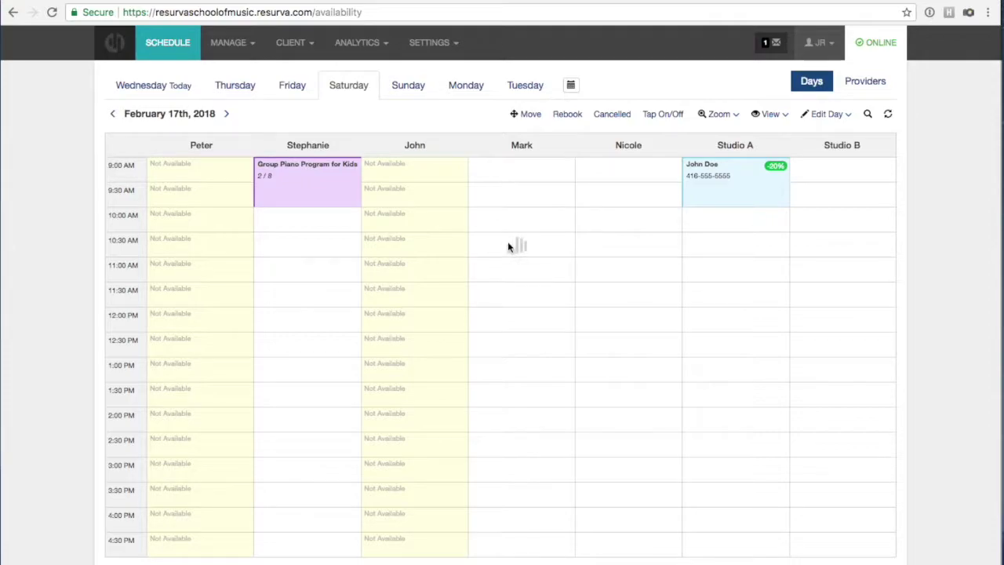
left_click(426, 287)
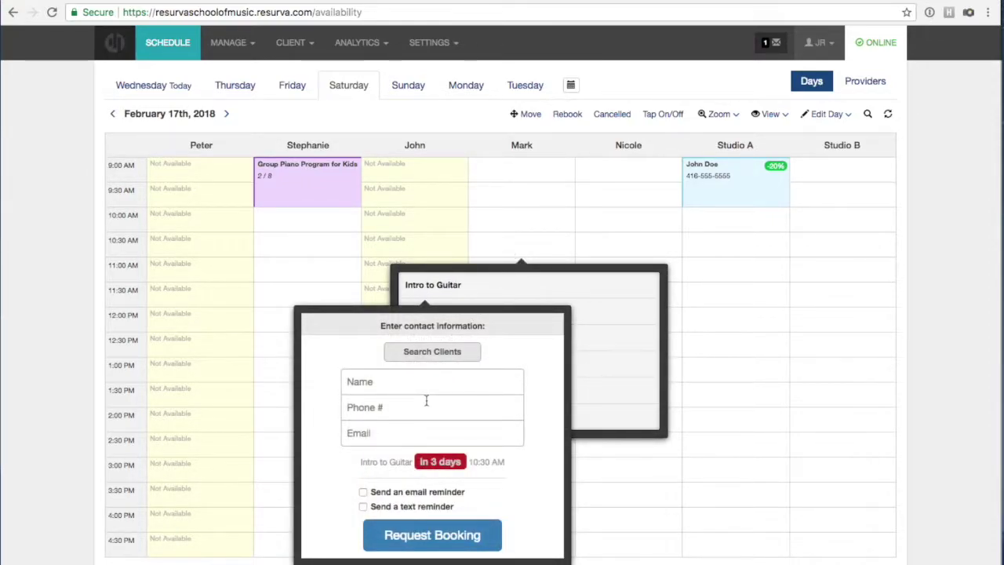
left_click(501, 231)
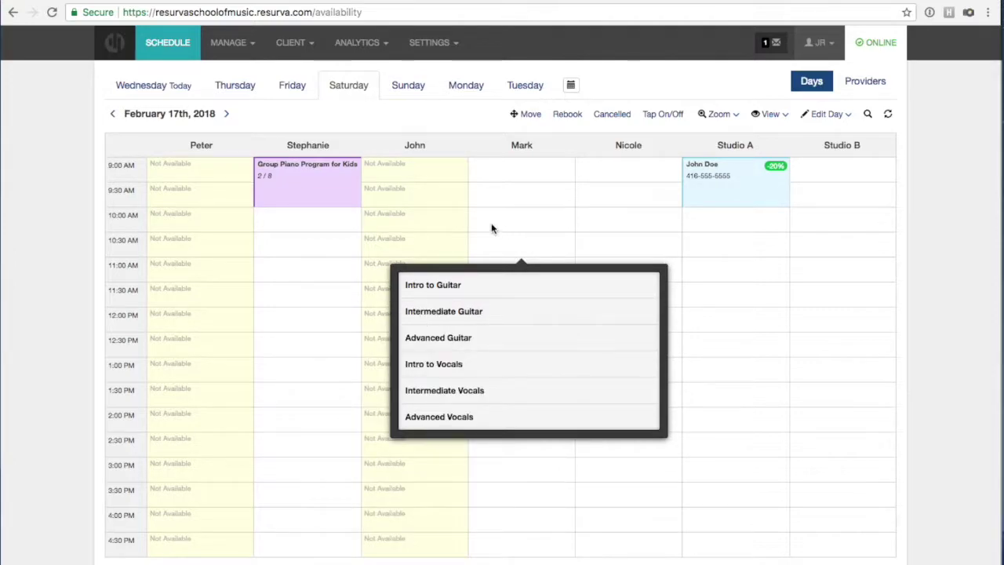
left_click(498, 292)
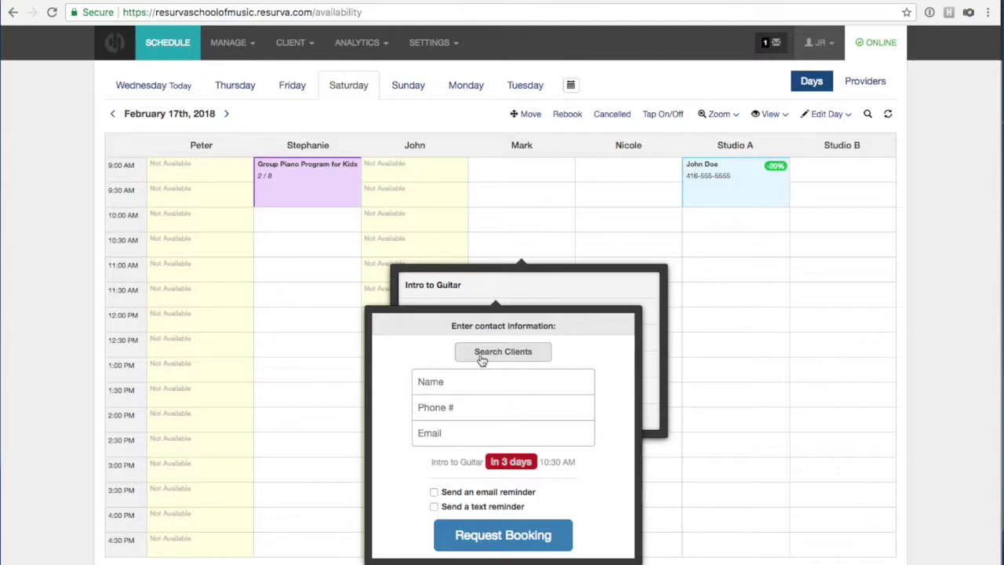
Search for the existing client by name, fill in their details, and submit the booking.
left_click(482, 354)
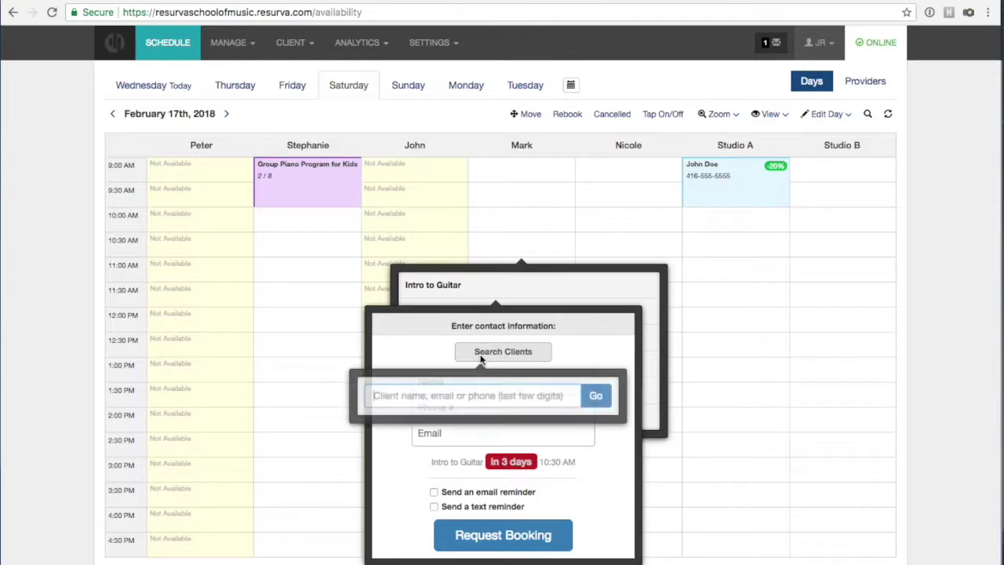
type("Jo")
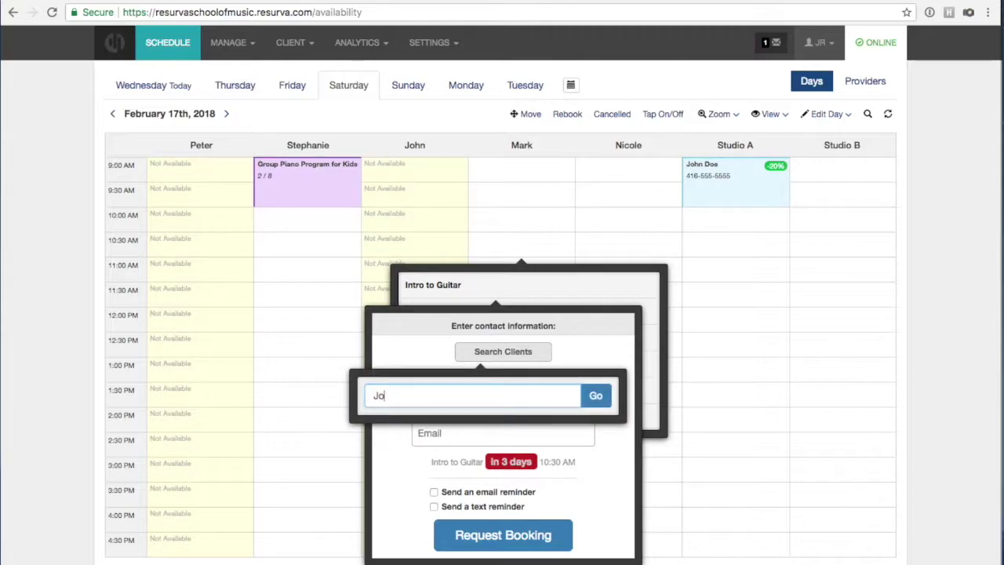
type("hn")
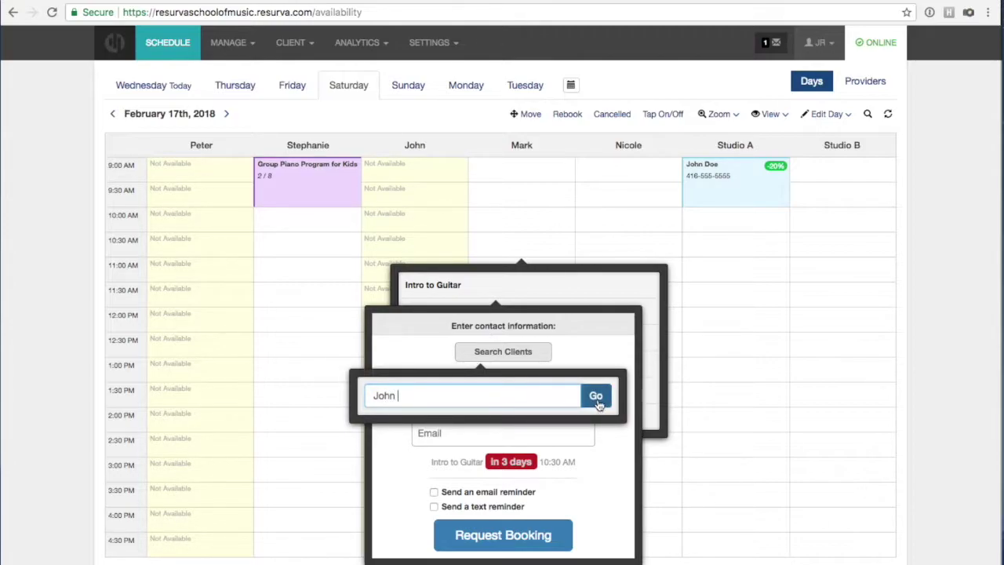
left_click(594, 396)
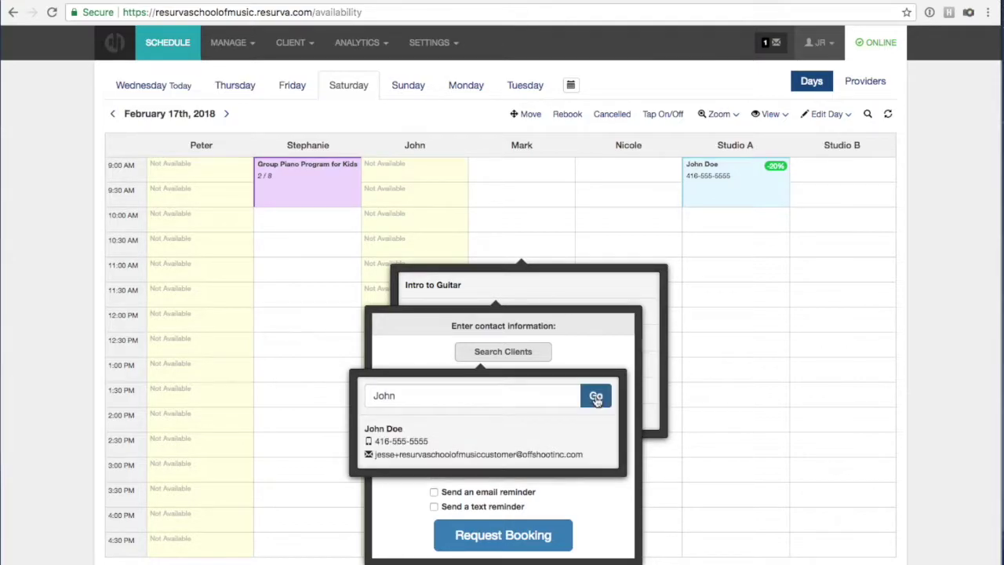
left_click(383, 436)
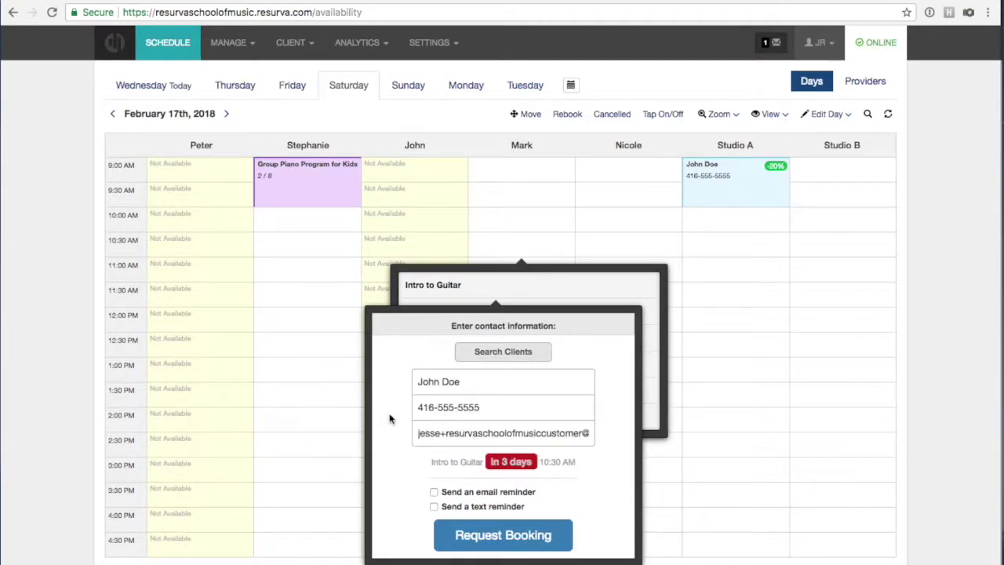
left_click(477, 543)
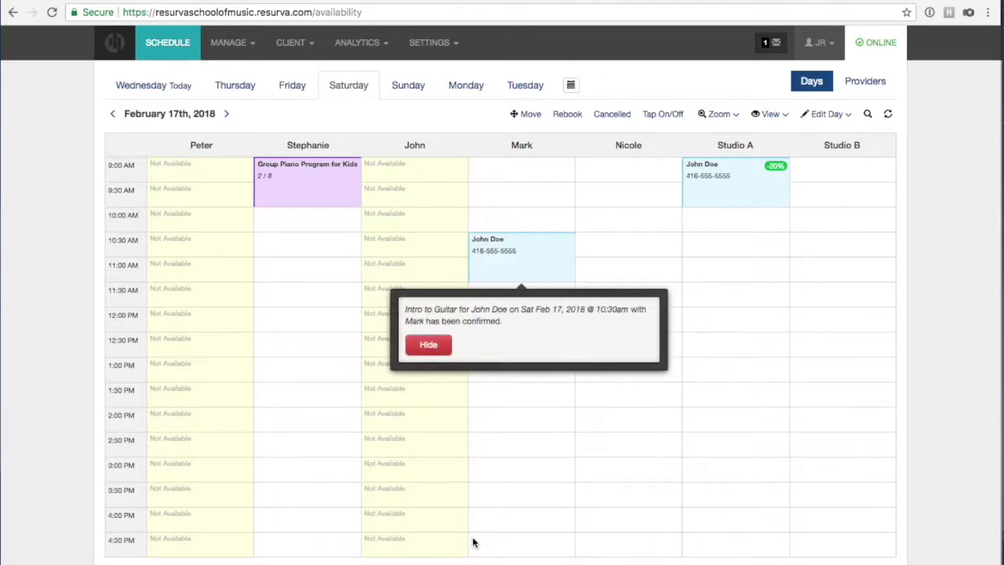
left_click(427, 350)
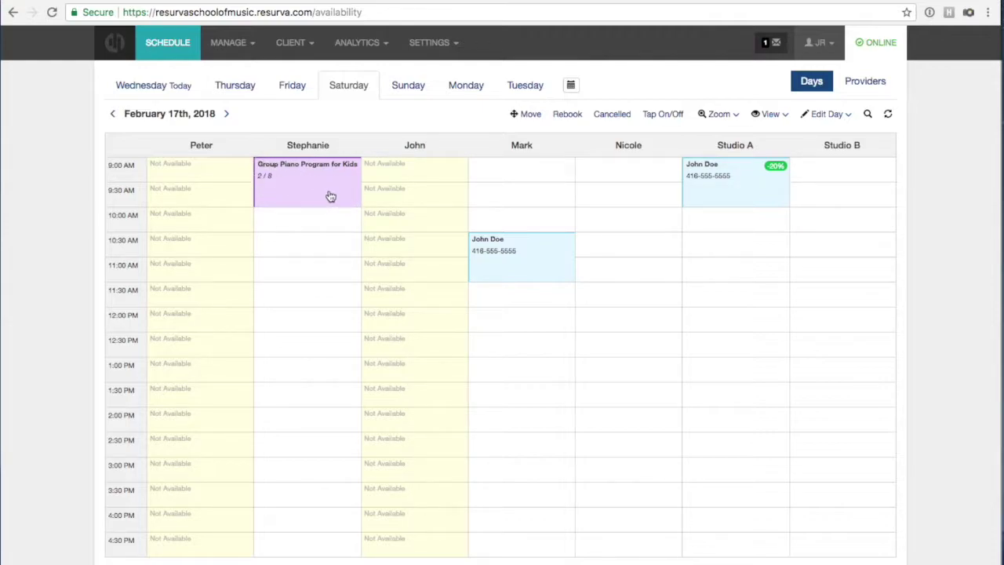
Start a new group service template named 'Group Guitar lessons' with the label Class.
left_click(229, 44)
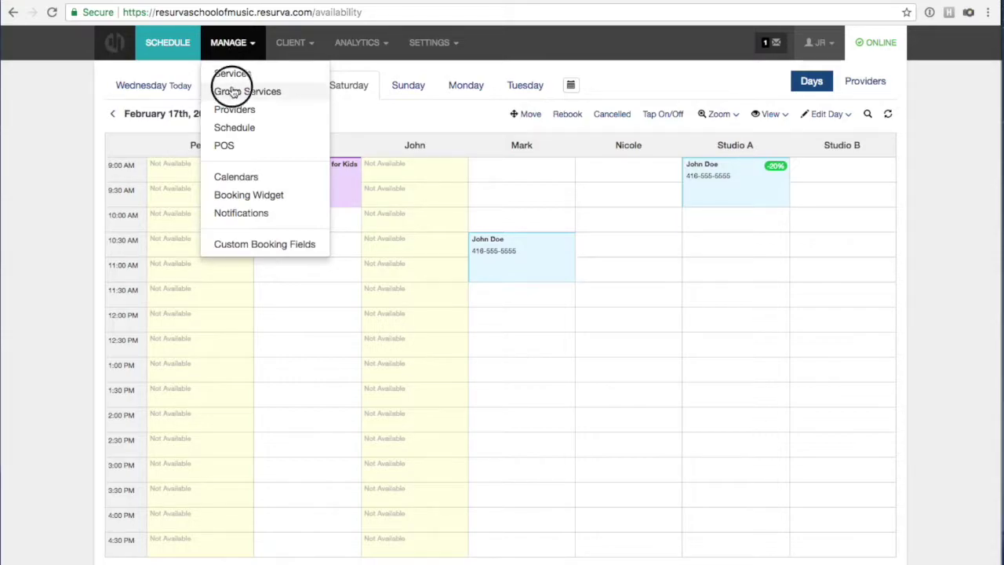
left_click(233, 91)
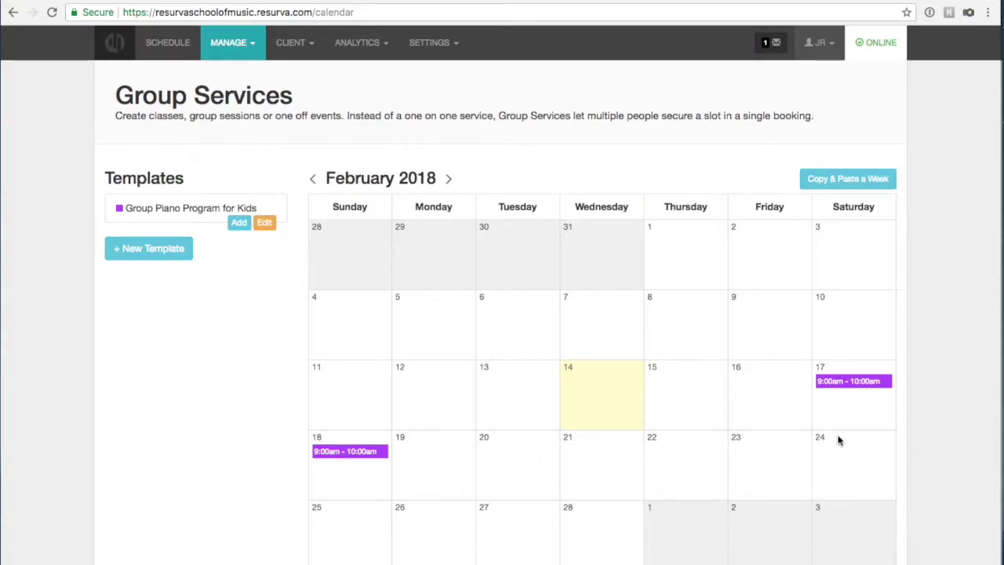
left_click(154, 252)
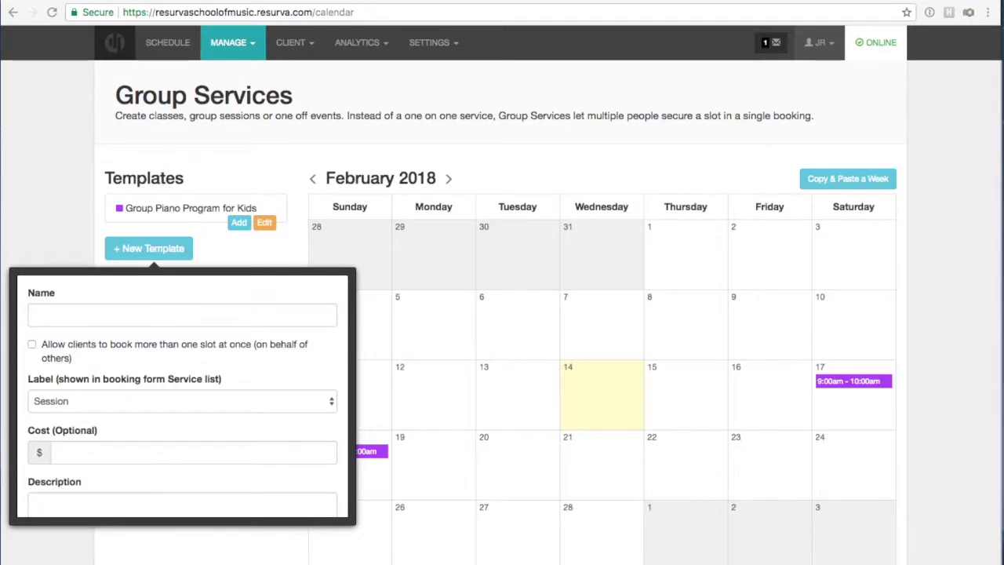
left_click(126, 312)
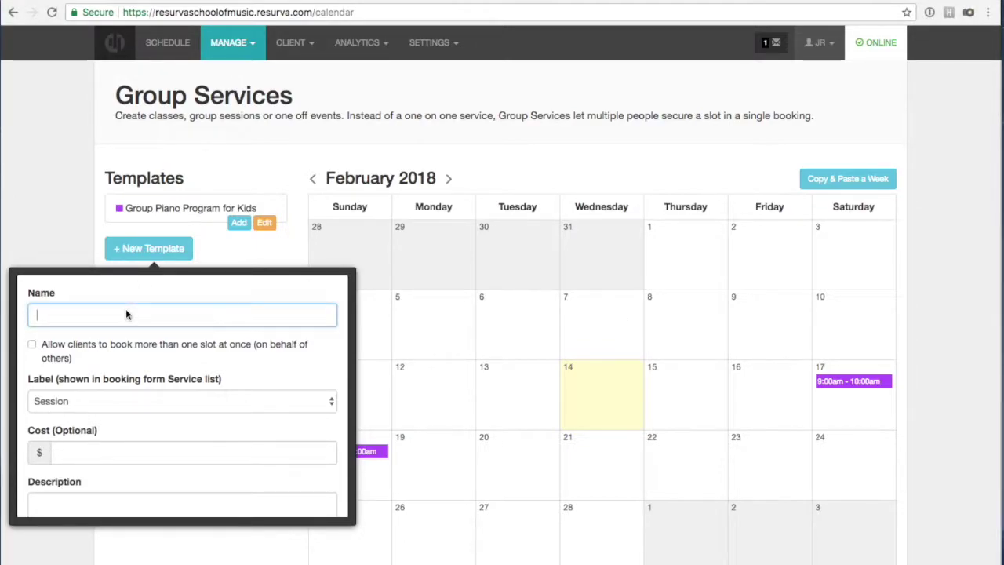
type("Group Guitar lessons")
left_click(77, 410)
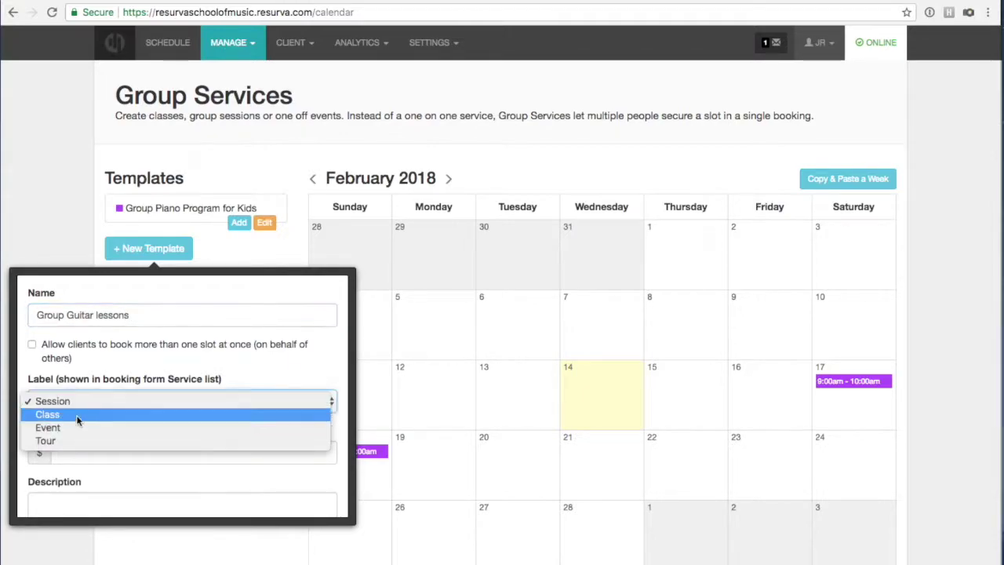
left_click(74, 415)
Allow multiple slots, set the cost to $50.00, paste the group-format description, and save the template.
left_click(32, 344)
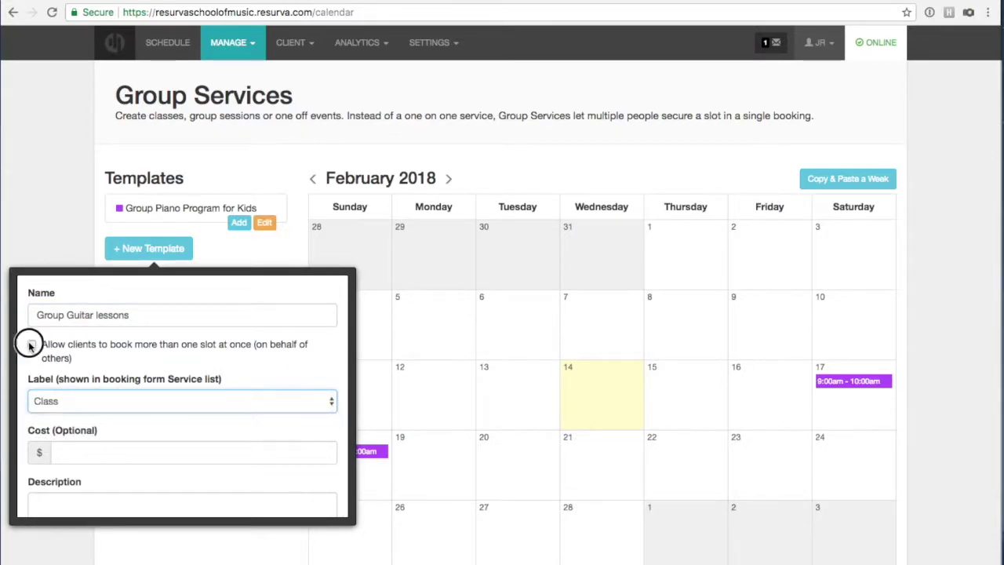
scroll(109, 349, "down", 4)
left_click(87, 316)
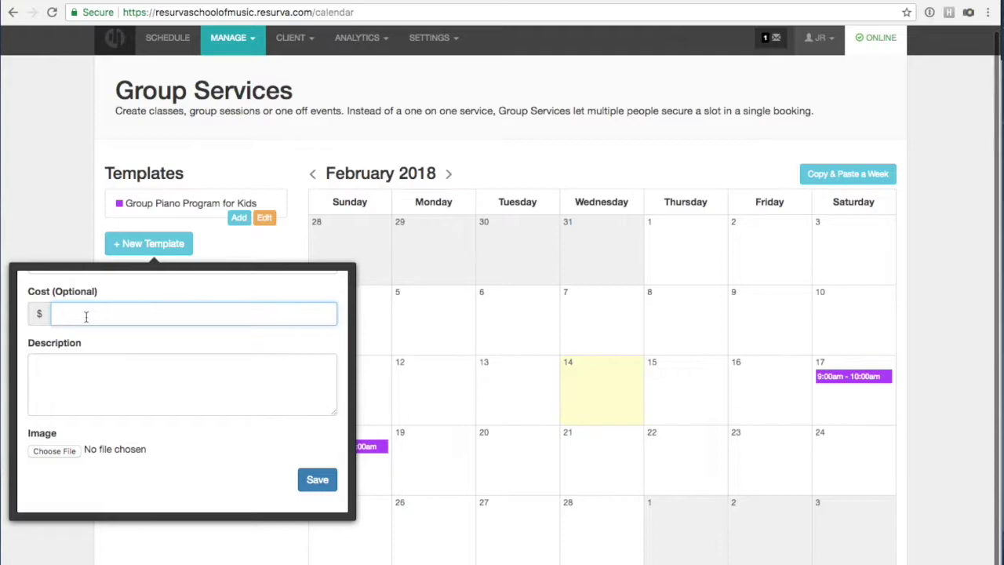
type("50.00")
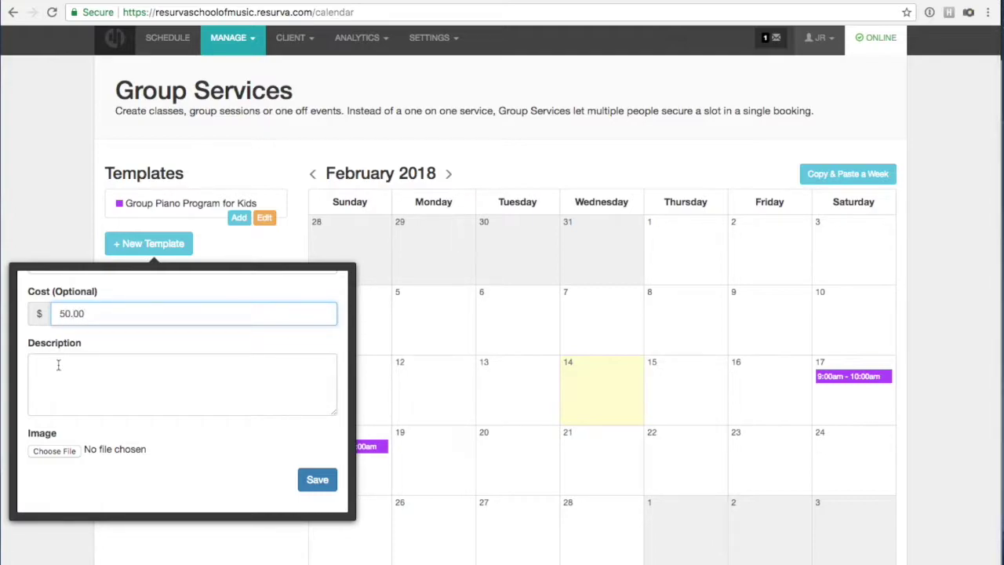
left_click(59, 365)
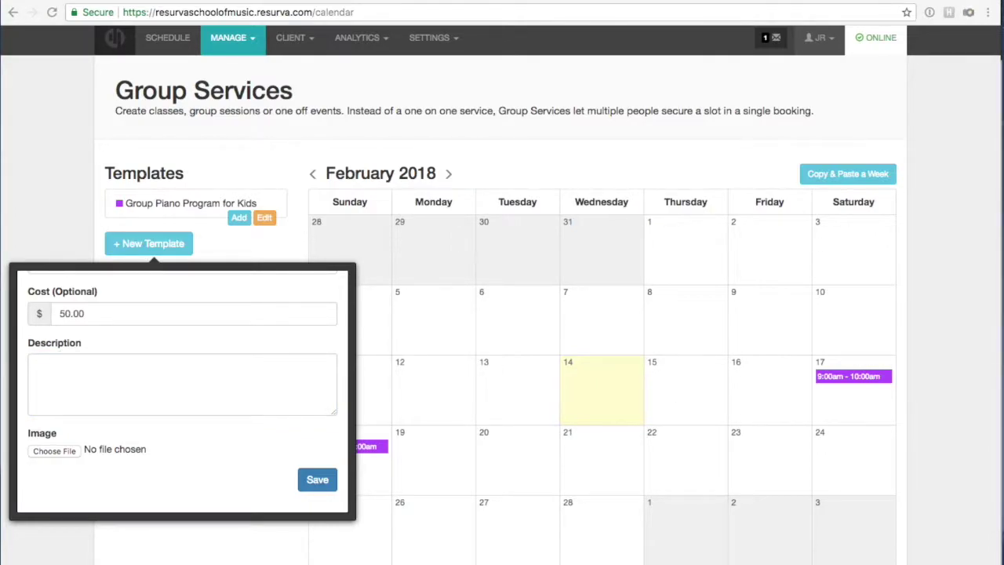
left_click(105, 392)
type("This is a group format which a highly structured, giving lots of opportunity for friendly performance, group learning, parental participation, and social development.")
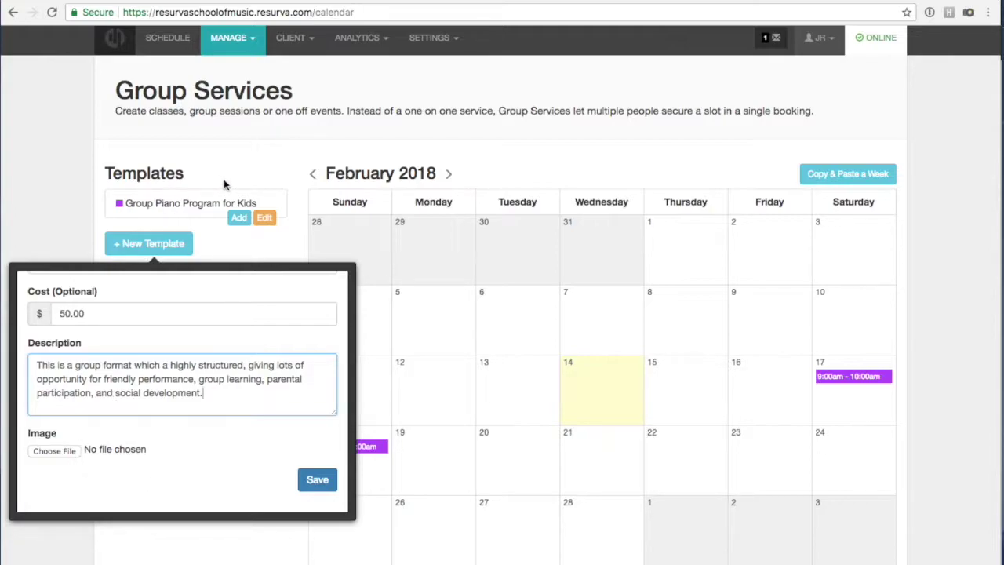
left_click(73, 473)
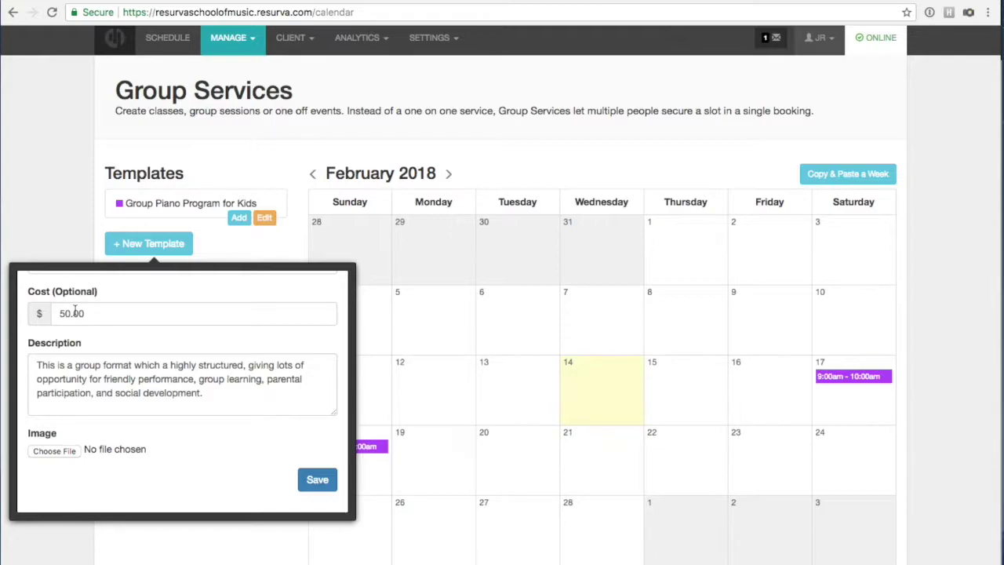
left_click(312, 480)
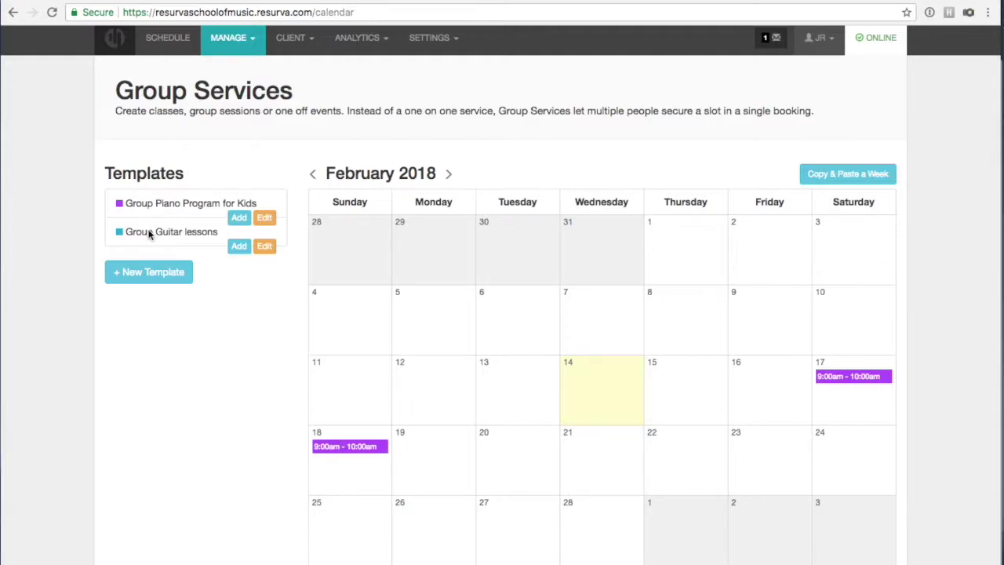
Add a Group Guitar lessons session on 2018-02-17, 9:00–10:00 am, with 8 slots and the same provider.
left_click(239, 246)
left_click(130, 304)
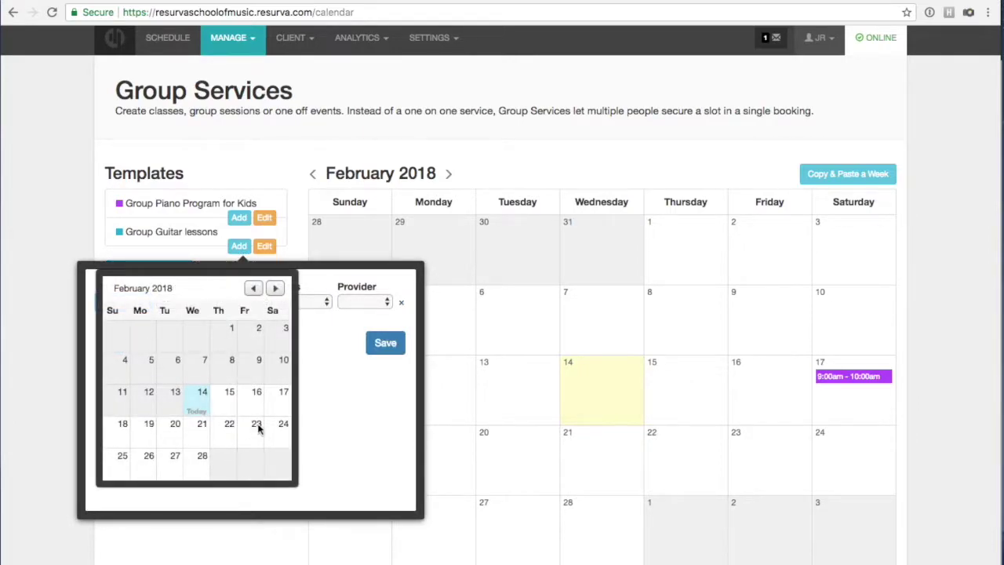
left_click(277, 406)
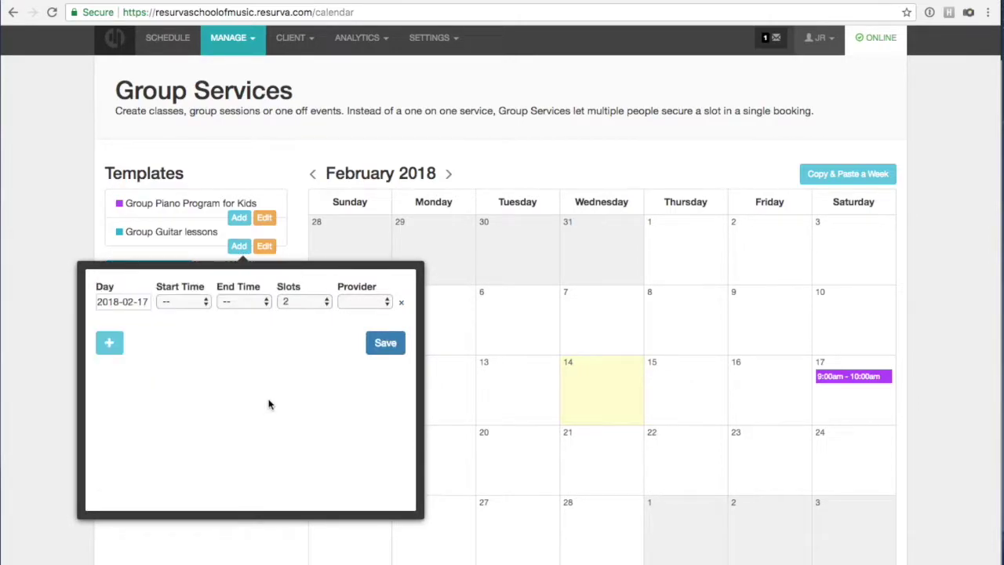
left_click(198, 301)
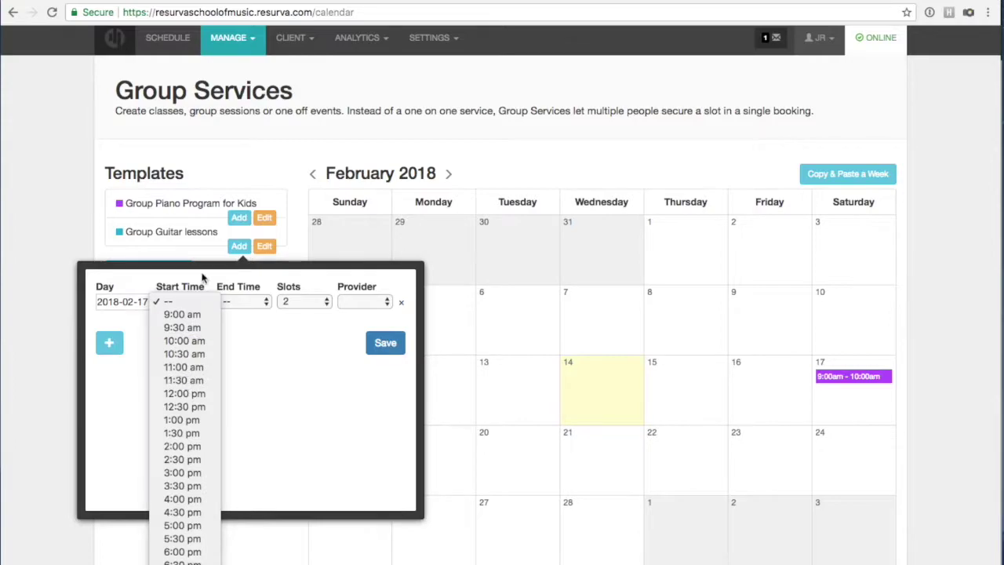
left_click(193, 316)
left_click(247, 300)
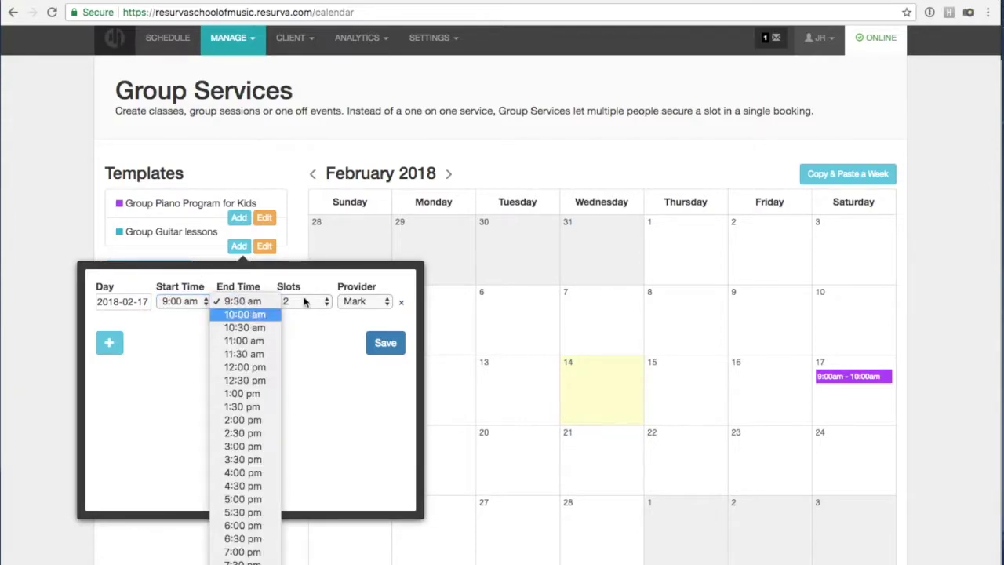
left_click(244, 317)
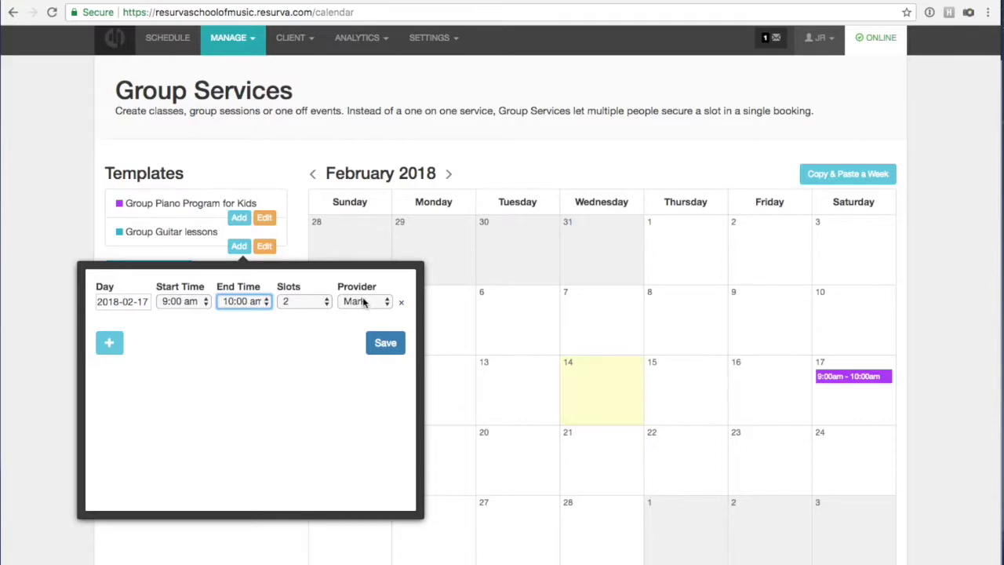
left_click(294, 306)
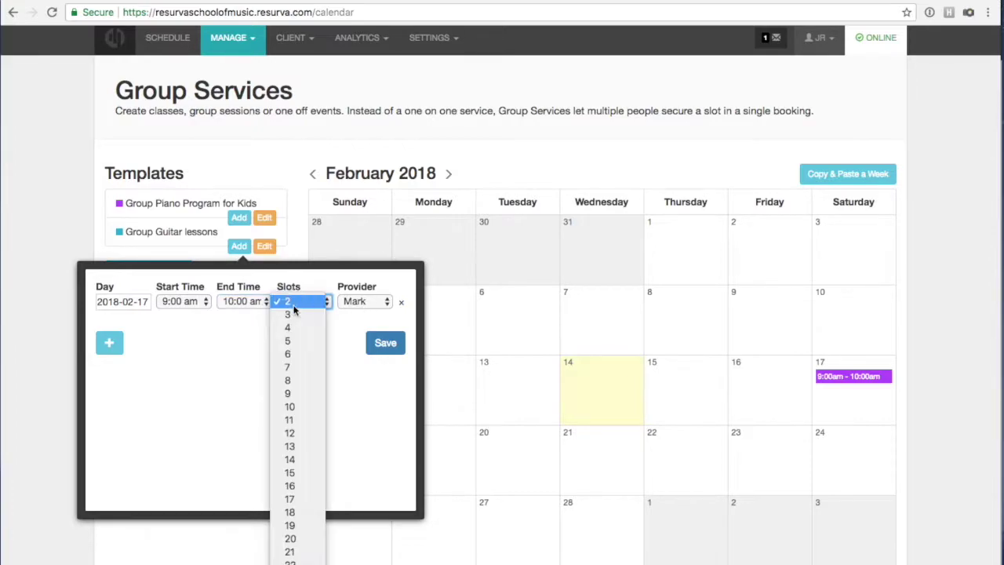
left_click(288, 381)
left_click(352, 303)
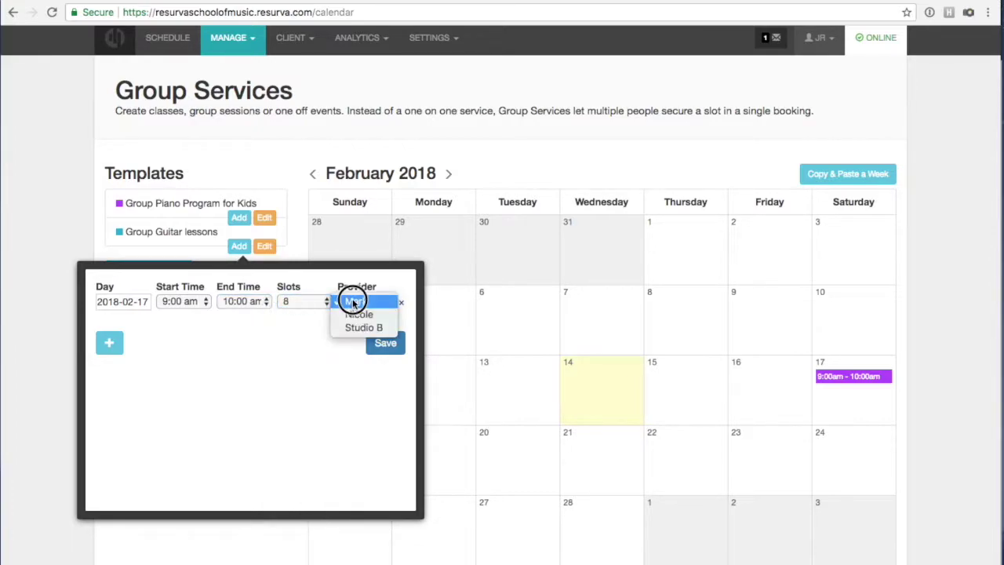
left_click(296, 339)
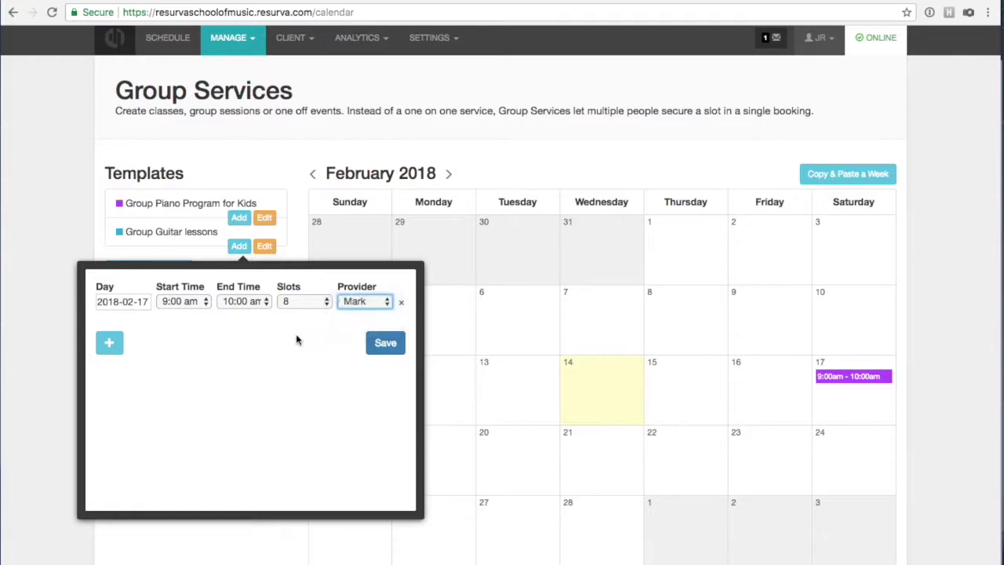
left_click(392, 343)
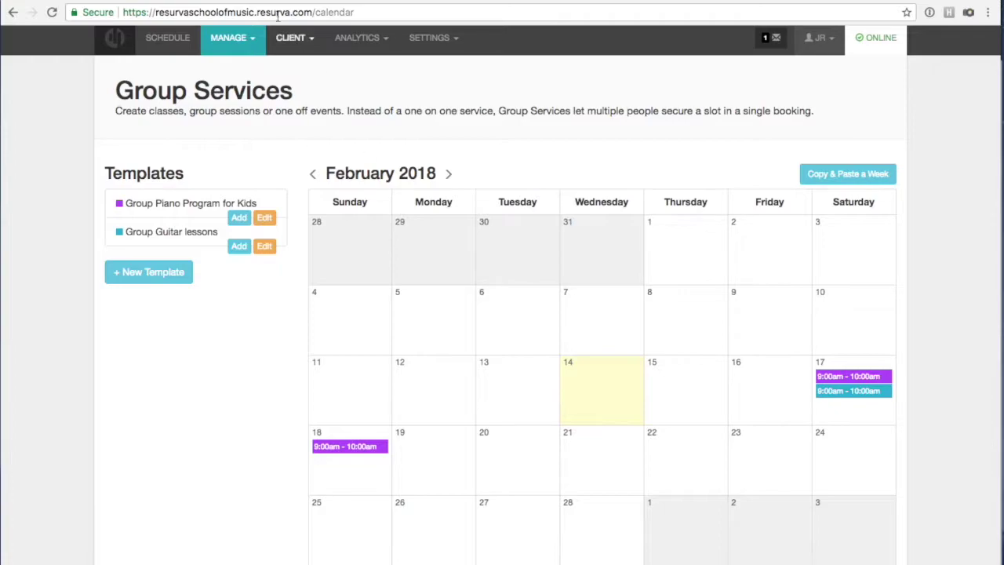
left_click(337, 1)
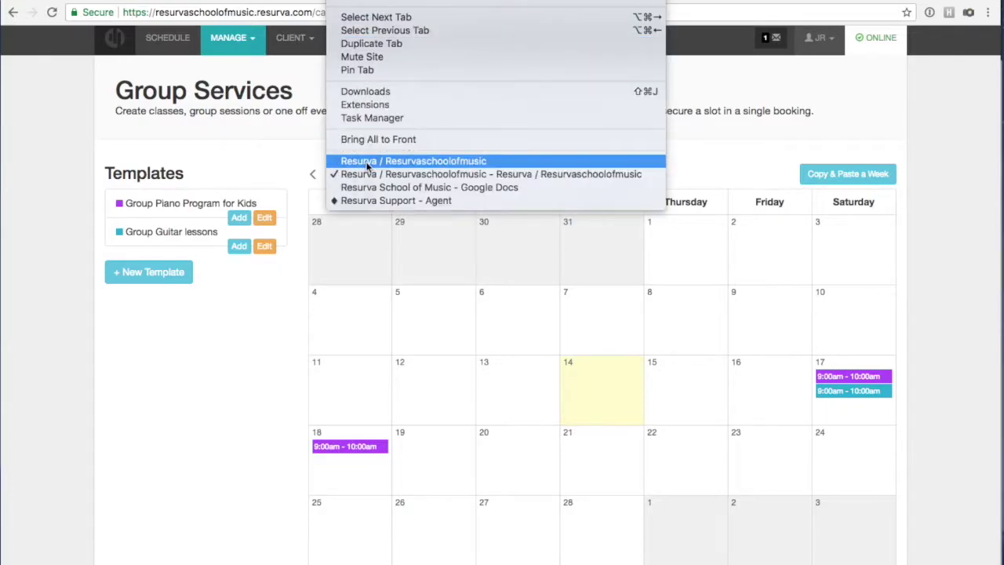
left_click(392, 161)
left_click(409, 103)
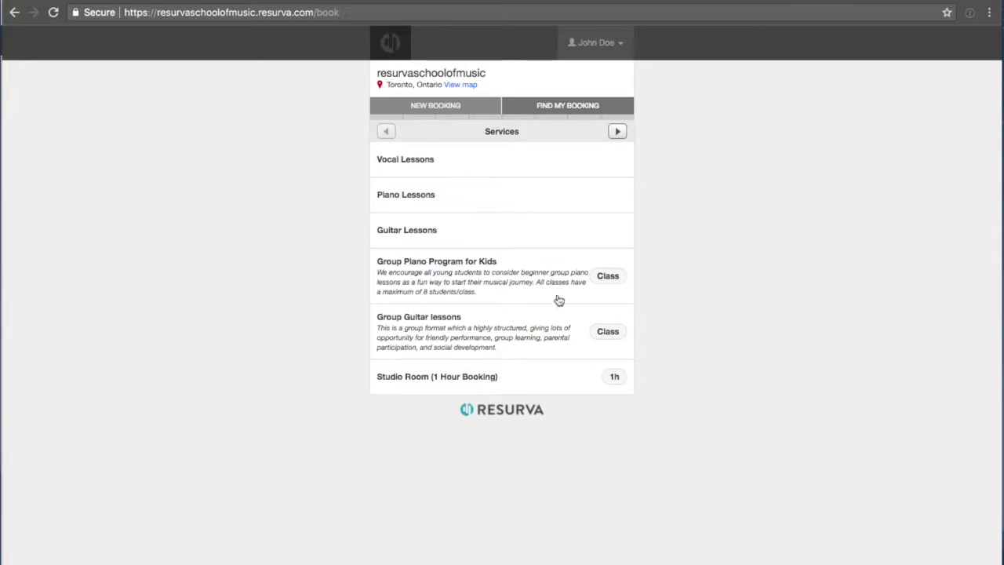
left_click(424, 335)
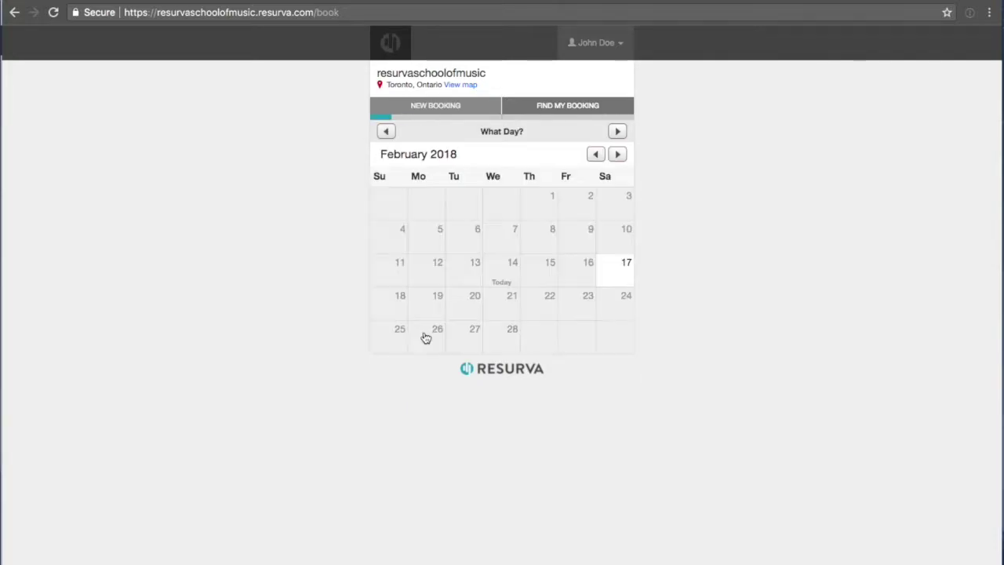
left_click(621, 275)
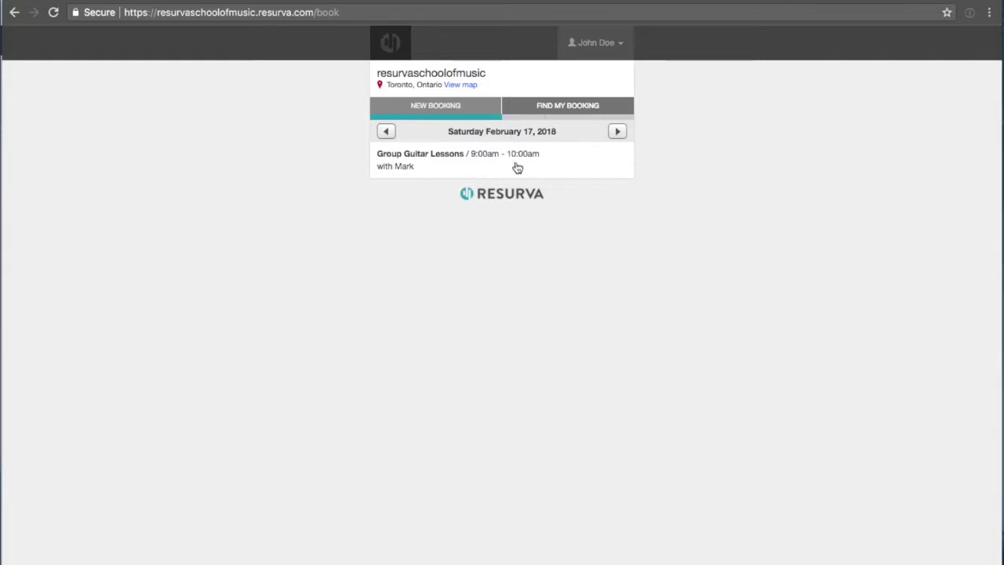
left_click(418, 108)
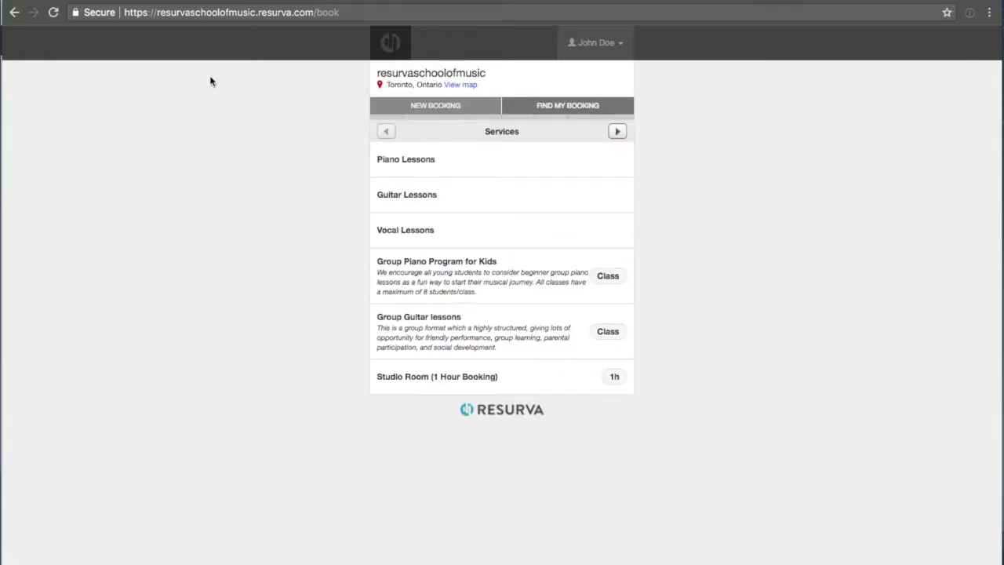
left_click(346, 0)
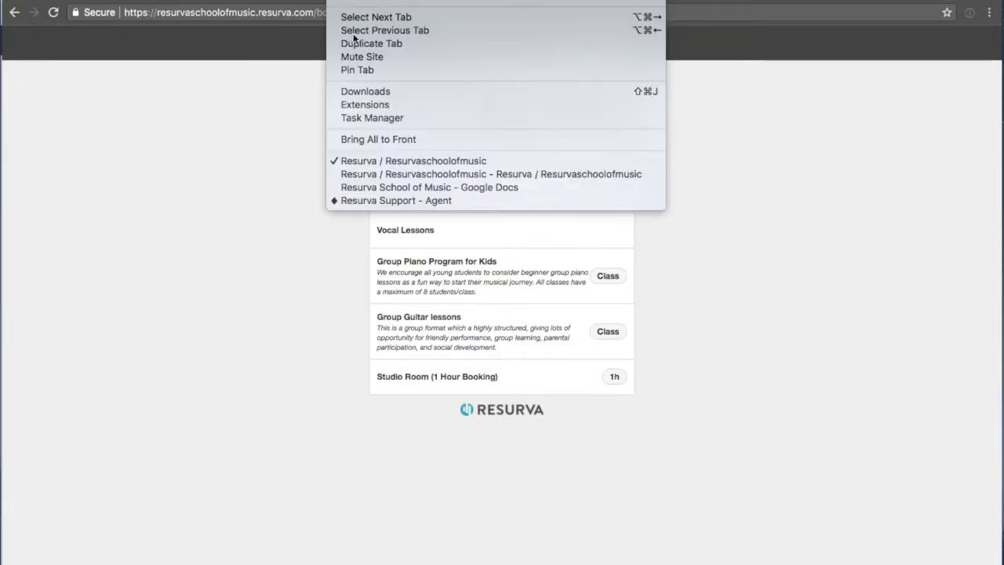
left_click(357, 175)
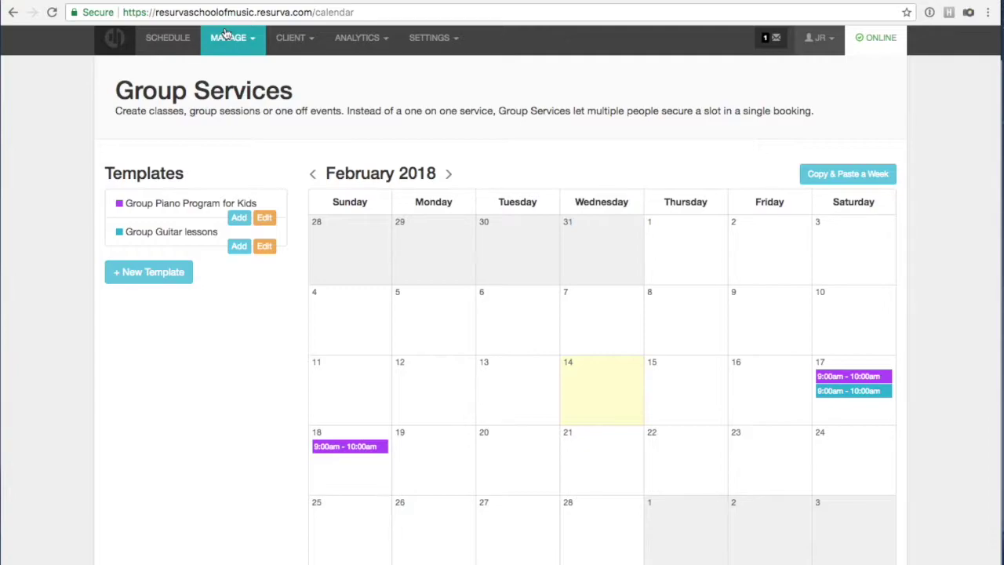
Go to the Services page under MANAGE and scroll through the listed lesson services.
left_click(228, 40)
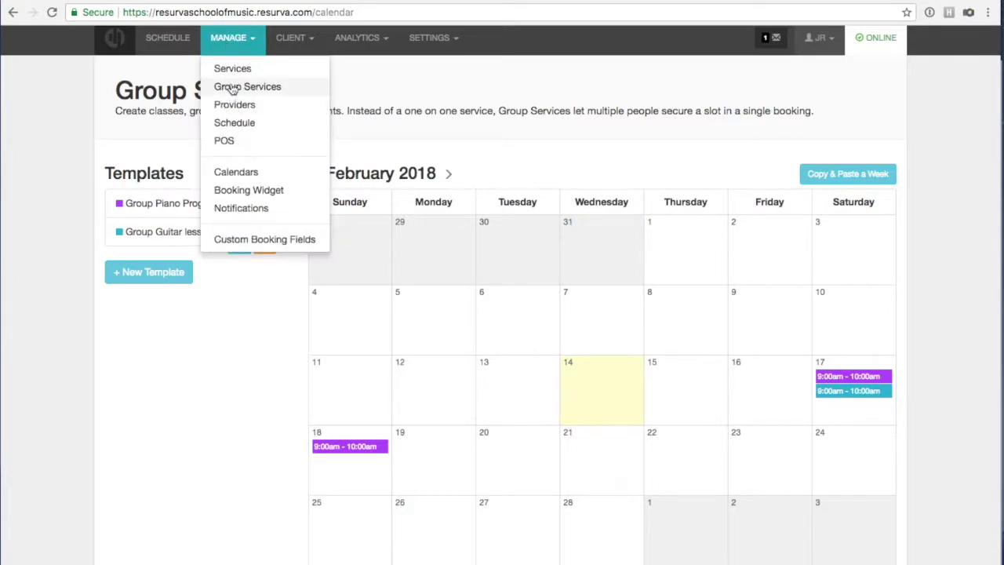
left_click(210, 368)
left_click(231, 37)
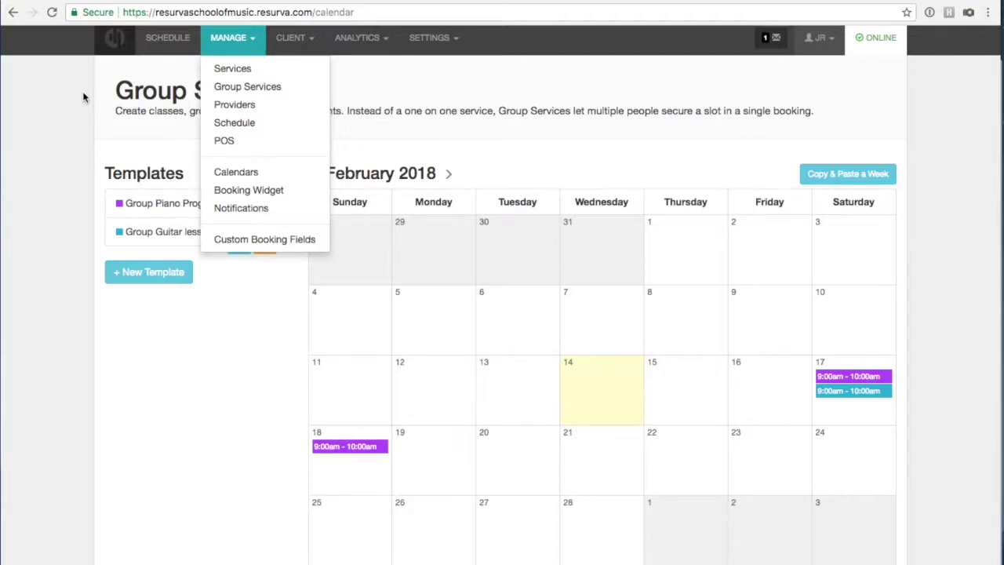
left_click(233, 70)
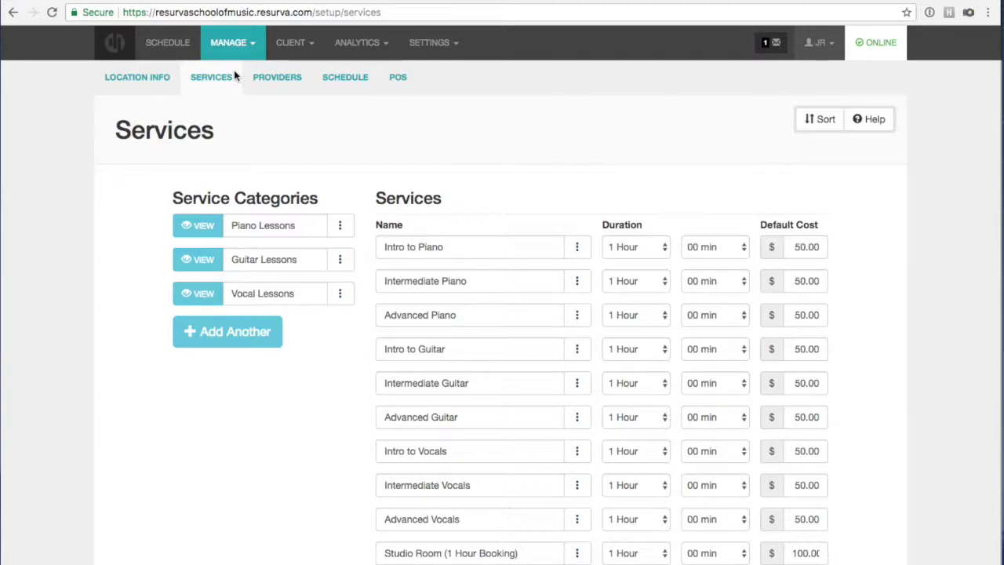
scroll(517, 337, "down", 1)
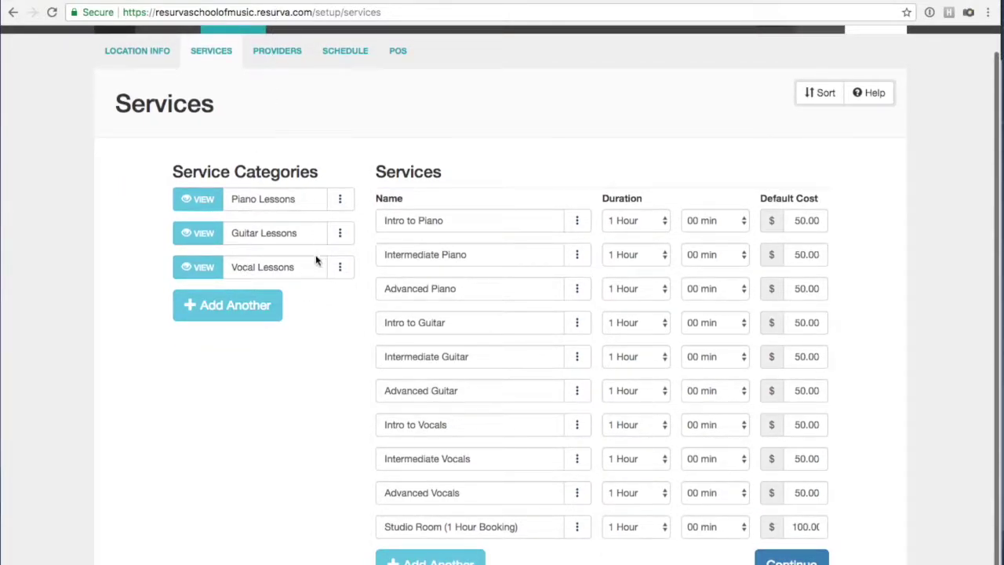
scroll(316, 254, "up", 1)
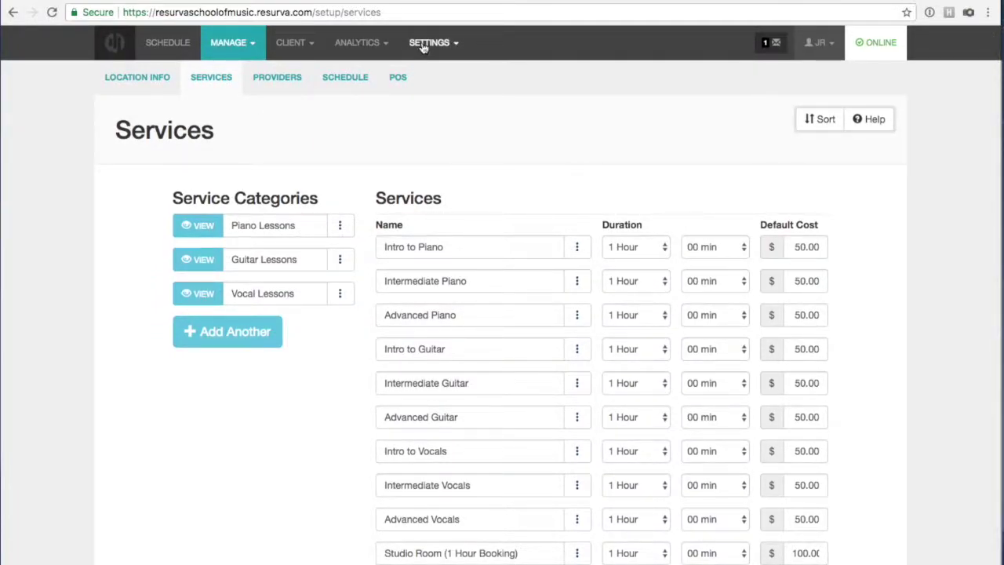
Set online payments to Enabled in App Settings' Payments section, save, and reopen Payments.
left_click(424, 46)
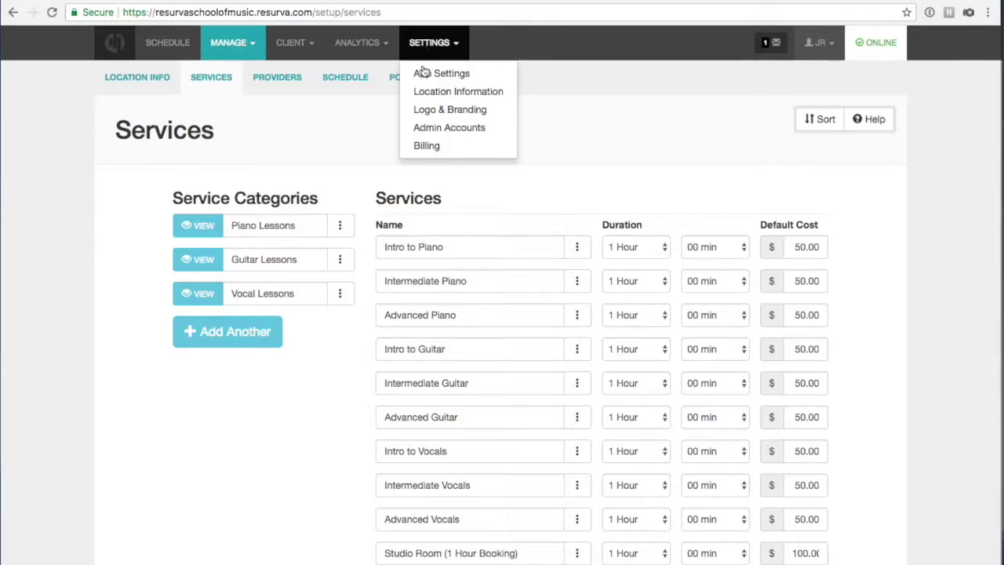
left_click(418, 72)
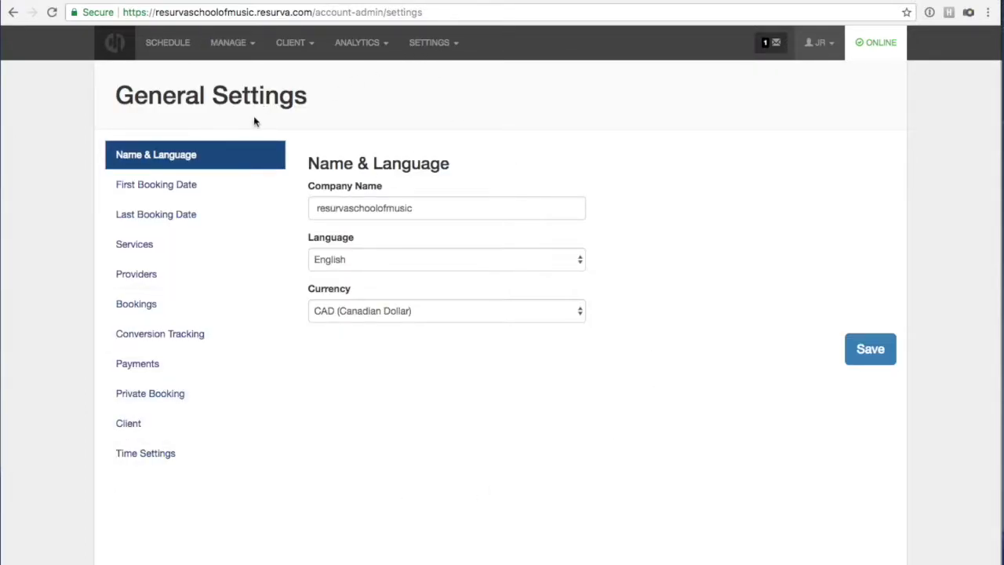
left_click(129, 365)
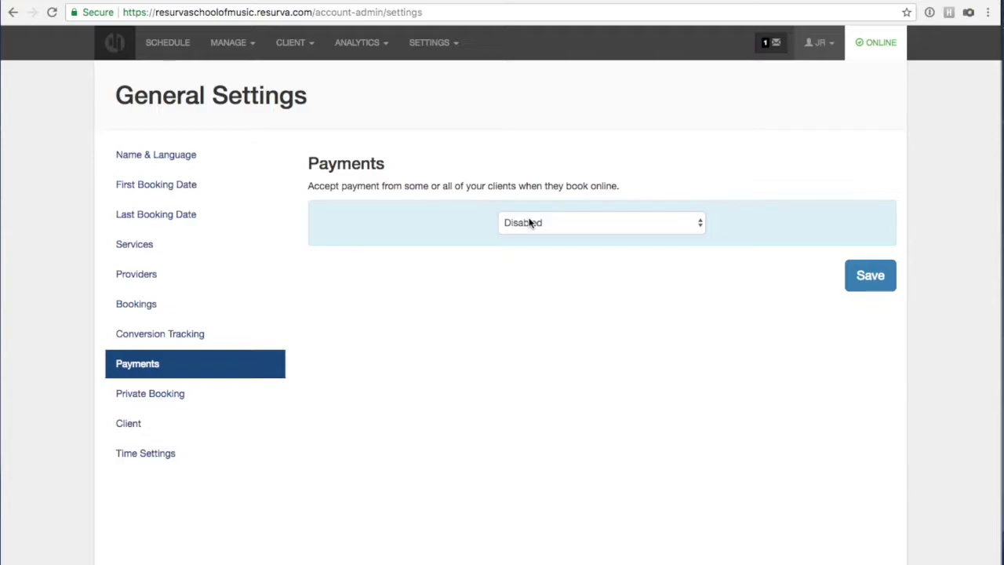
left_click(530, 223)
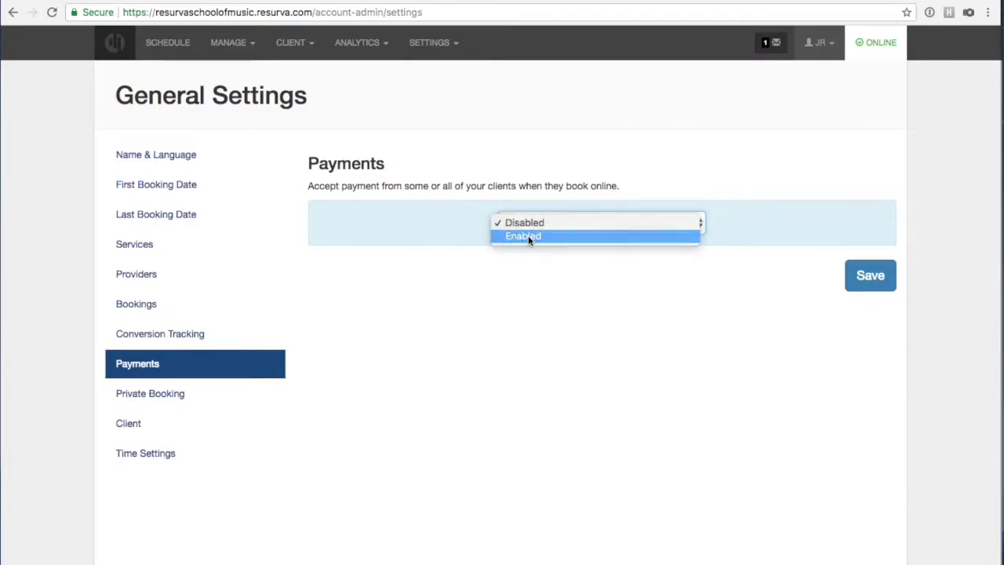
left_click(527, 235)
left_click(852, 281)
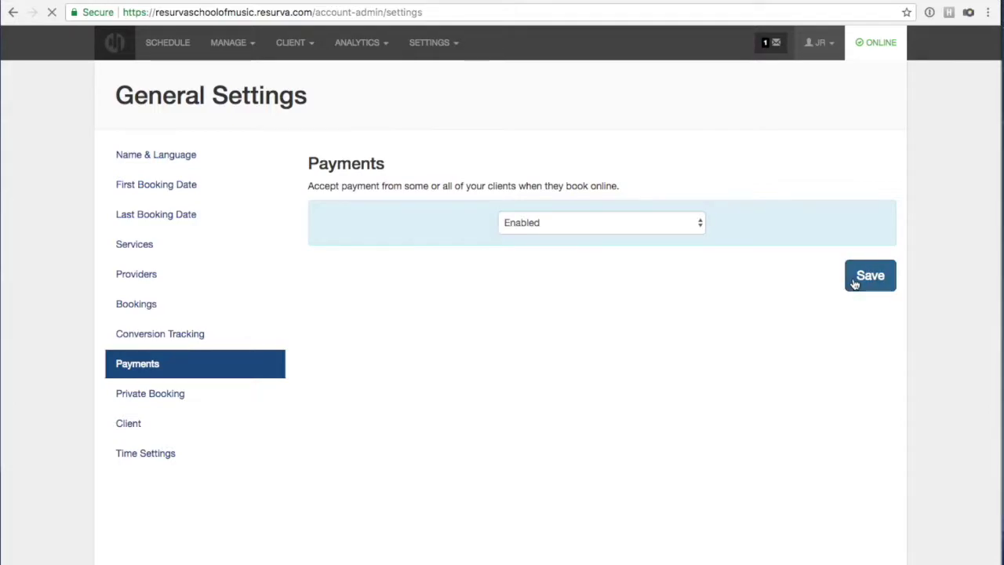
left_click(499, 121)
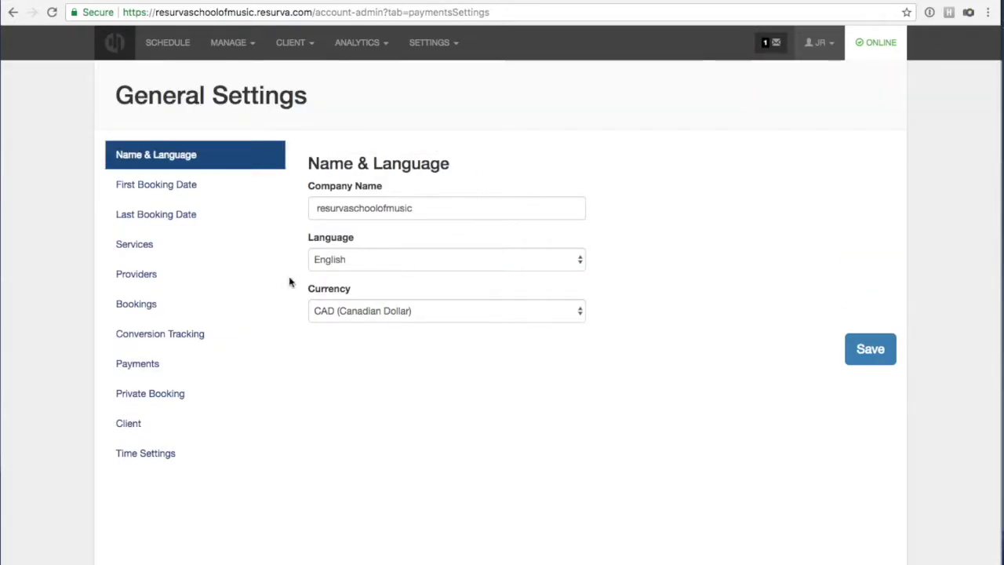
left_click(167, 362)
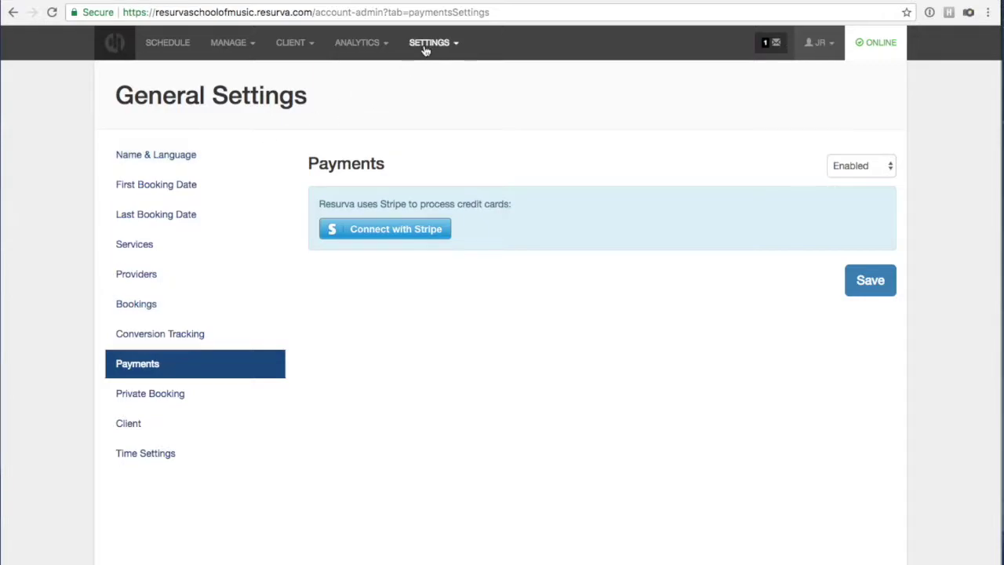
Open the Calendar Sync page from the MANAGE menu's Calendars option.
left_click(229, 46)
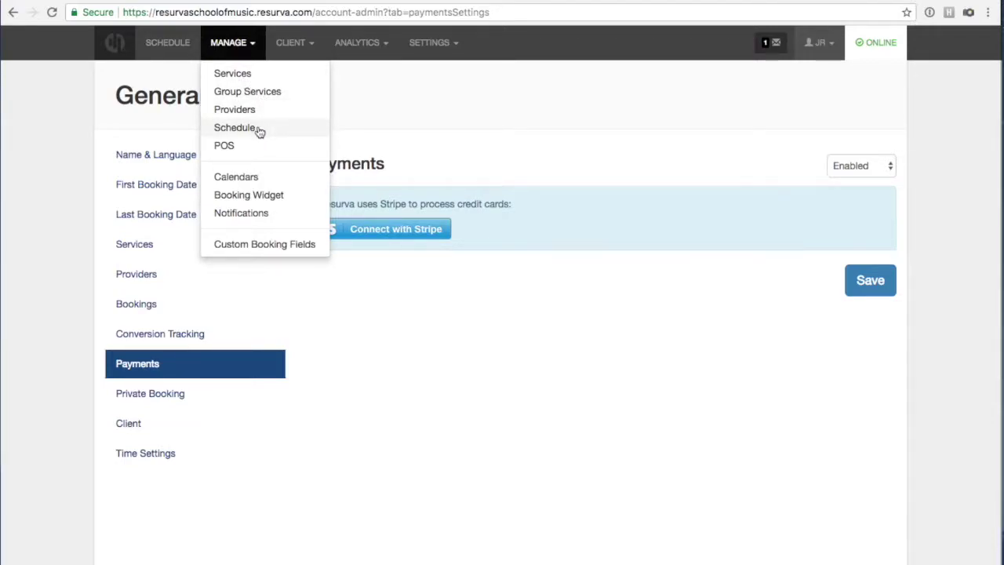
left_click(247, 180)
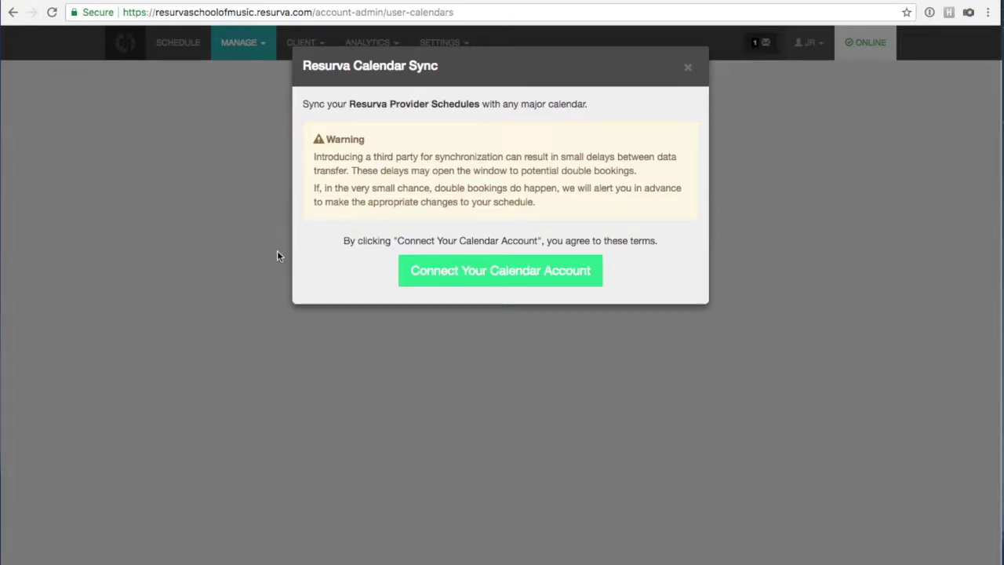
Close the Calendar Sync notice and open the Booking Widget settings under MANAGE.
left_click(689, 69)
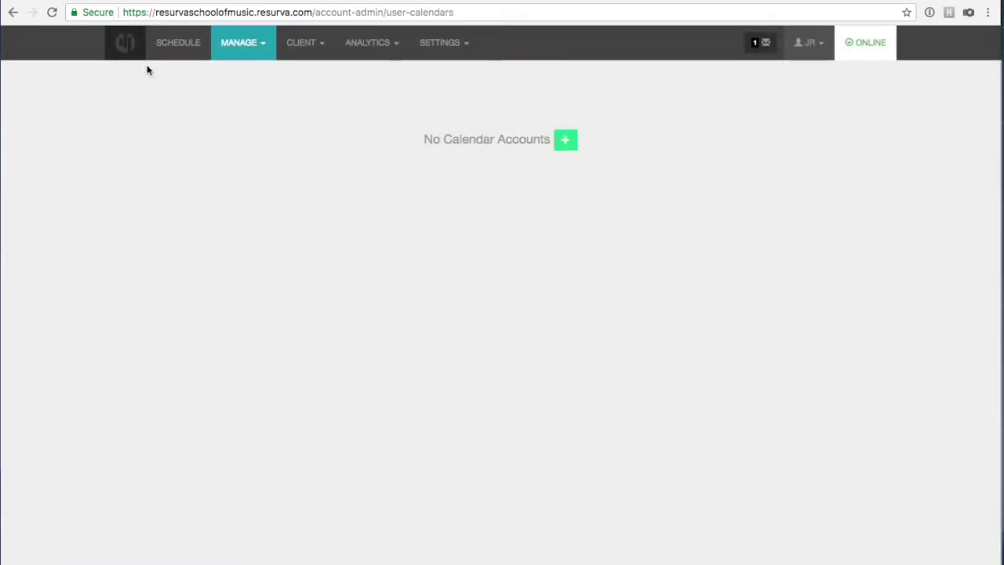
left_click(243, 48)
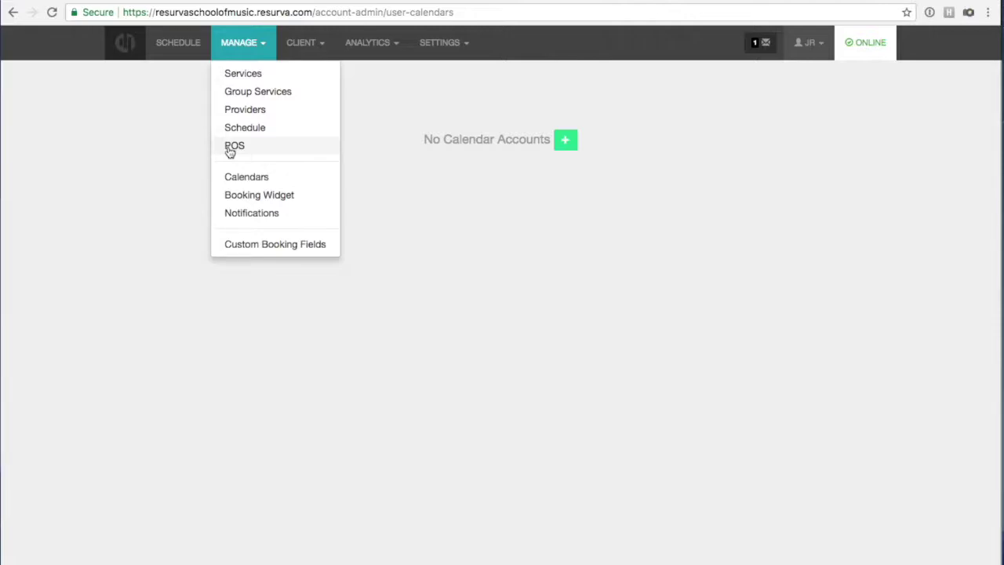
left_click(188, 141)
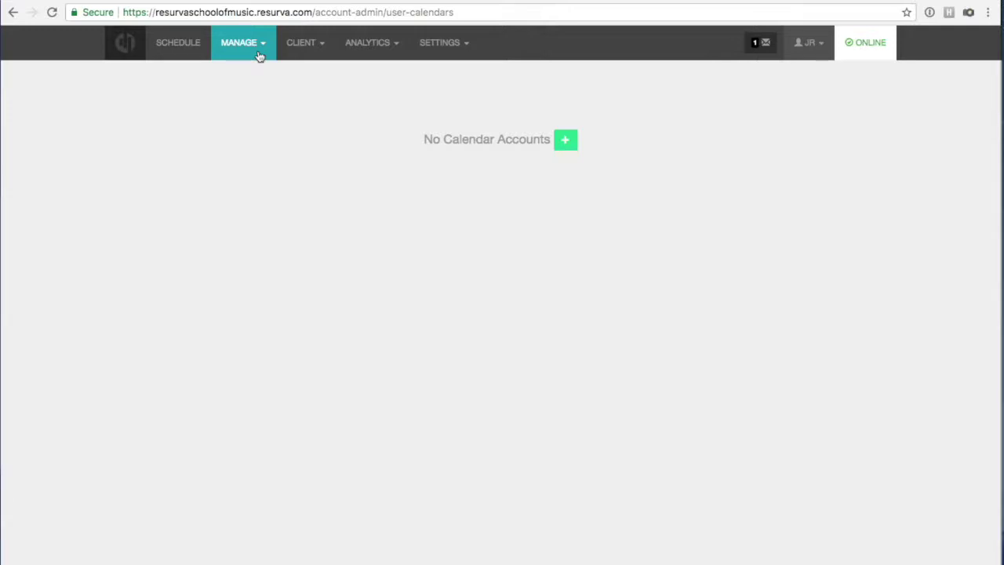
left_click(247, 44)
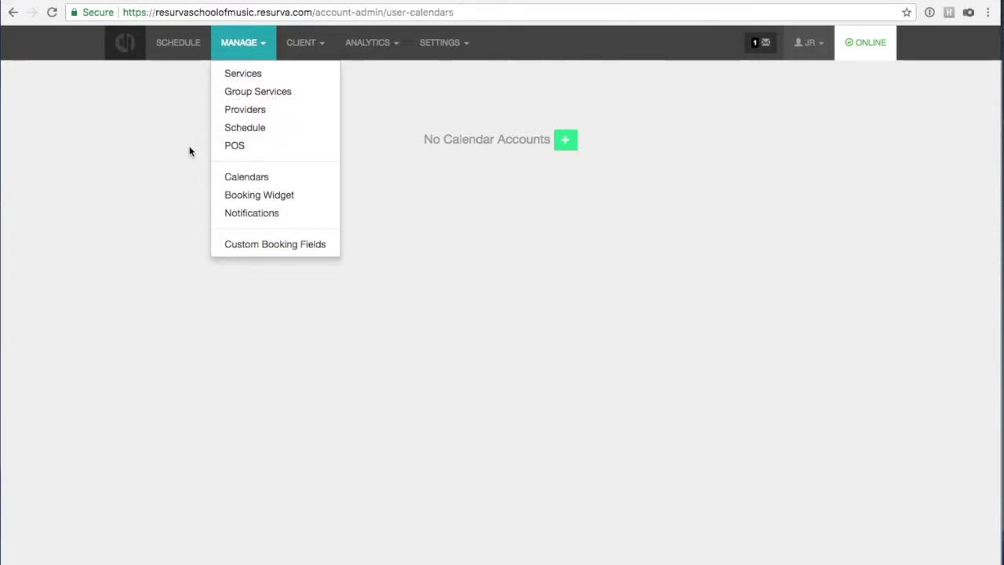
left_click(280, 195)
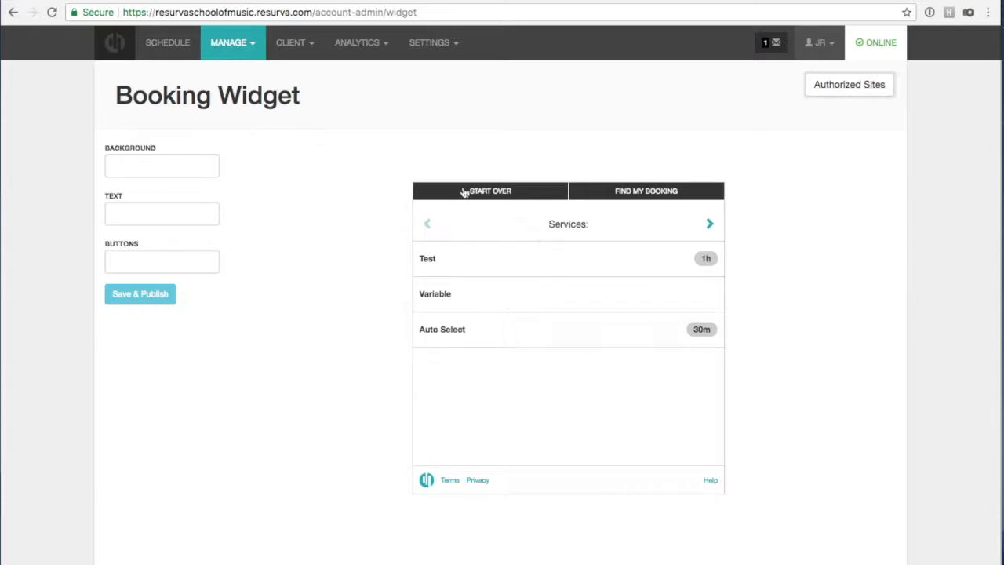
left_click(827, 88)
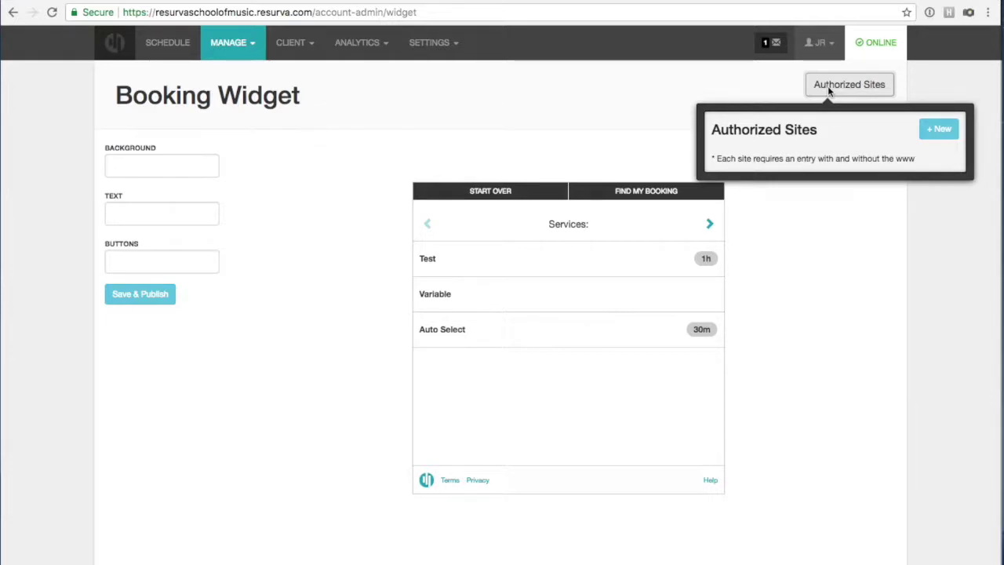
left_click(930, 130)
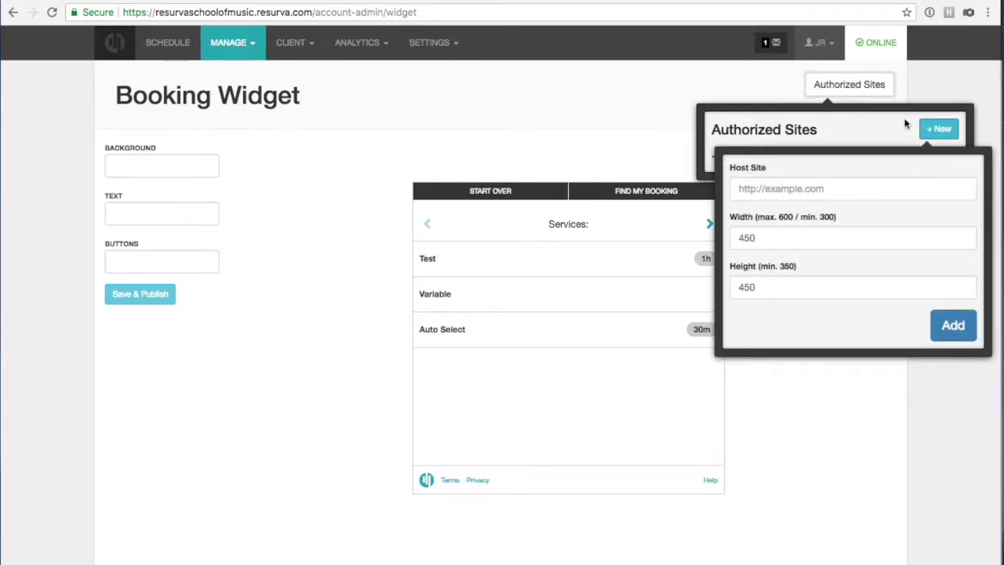
left_click(788, 188)
left_click(869, 385)
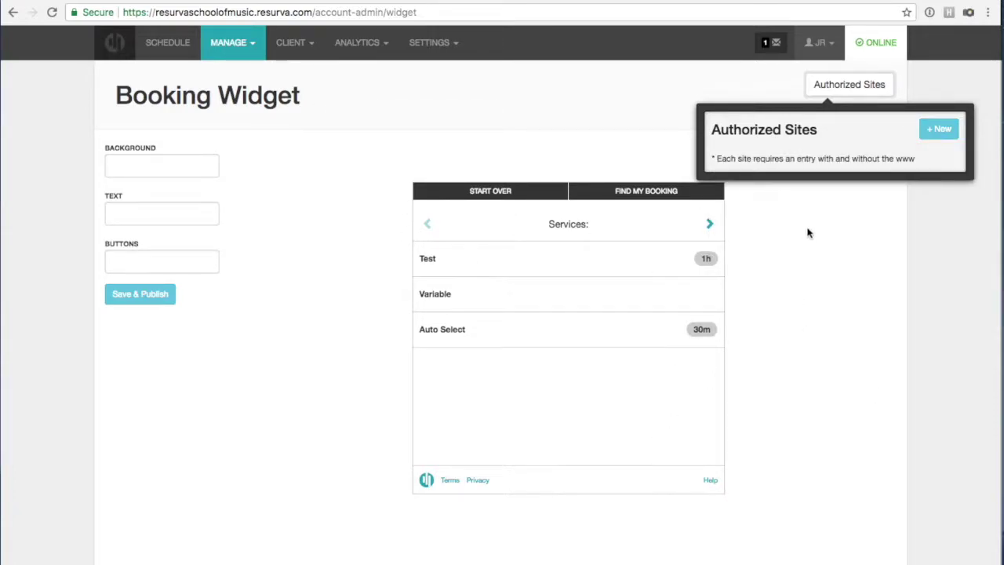
left_click(838, 237)
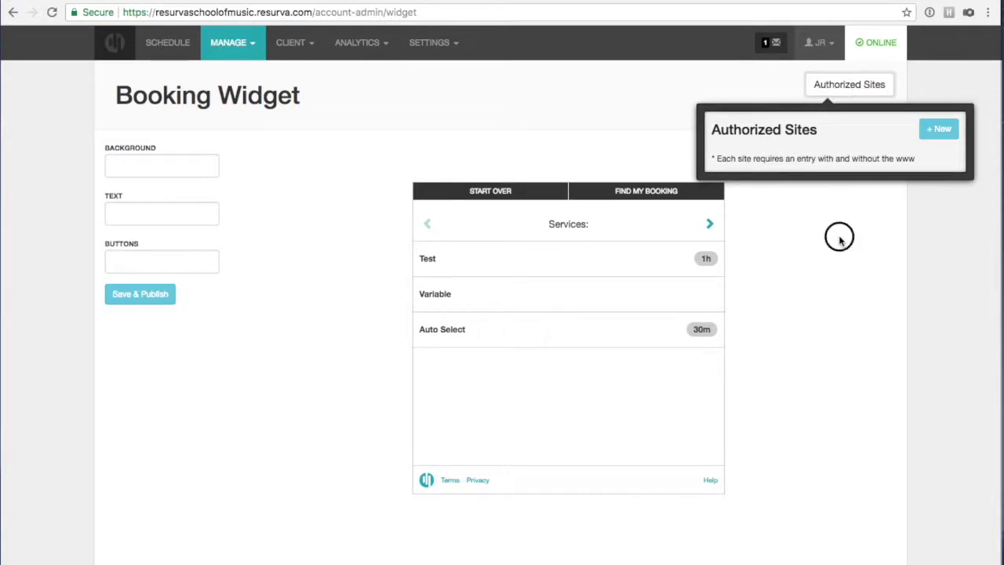
Set the booking widget colours to background #244391, text #ffffff and buttons #a5baf2.
left_click(176, 167)
mouse_move(185, 203)
left_mouse_down()
mouse_move(184, 186)
mouse_move(178, 222)
mouse_move(185, 207)
mouse_move(147, 212)
mouse_move(157, 197)
mouse_move(133, 193)
mouse_move(160, 212)
left_mouse_up()
left_click(240, 206)
left_click(165, 210)
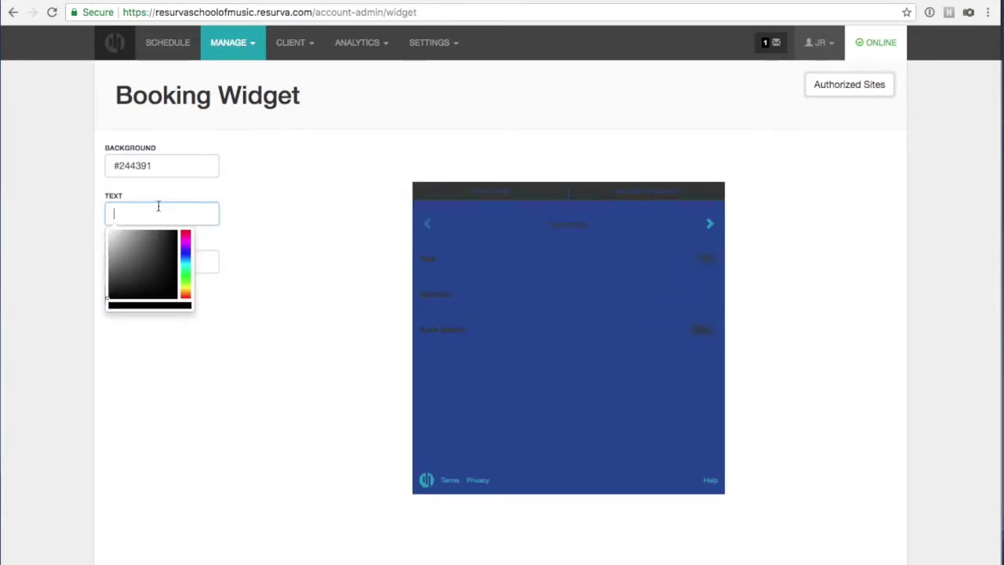
left_click_drag(108, 230, 96, 227)
left_click(283, 210)
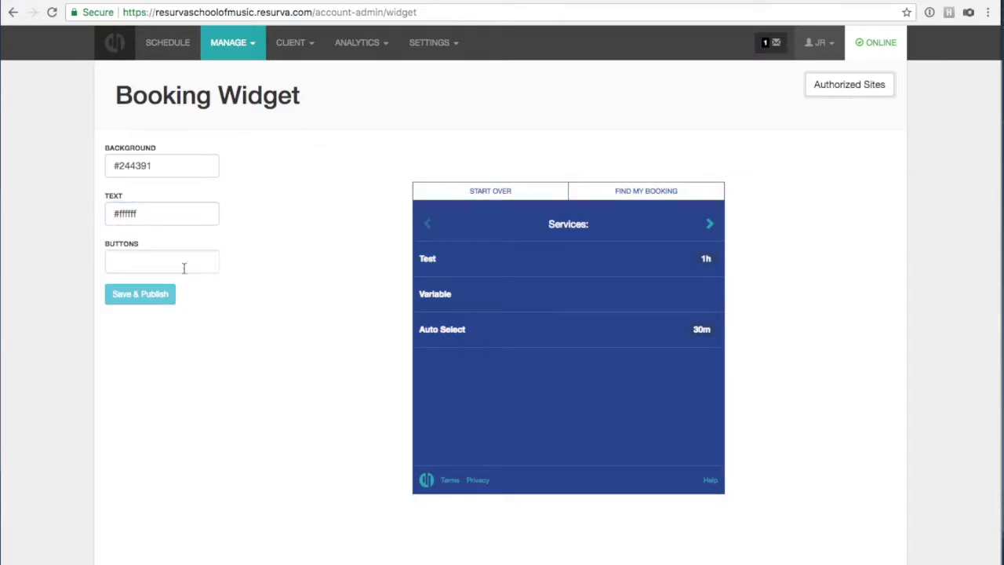
left_click(119, 262)
mouse_move(164, 306)
left_mouse_down()
mouse_move(154, 293)
mouse_move(186, 294)
mouse_move(186, 304)
mouse_move(130, 280)
left_mouse_up()
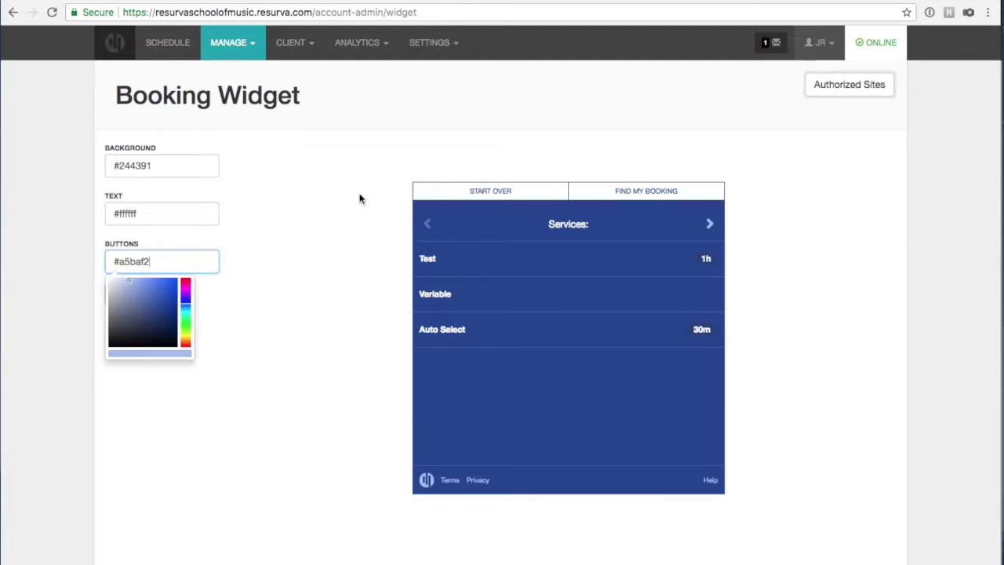
left_click(360, 200)
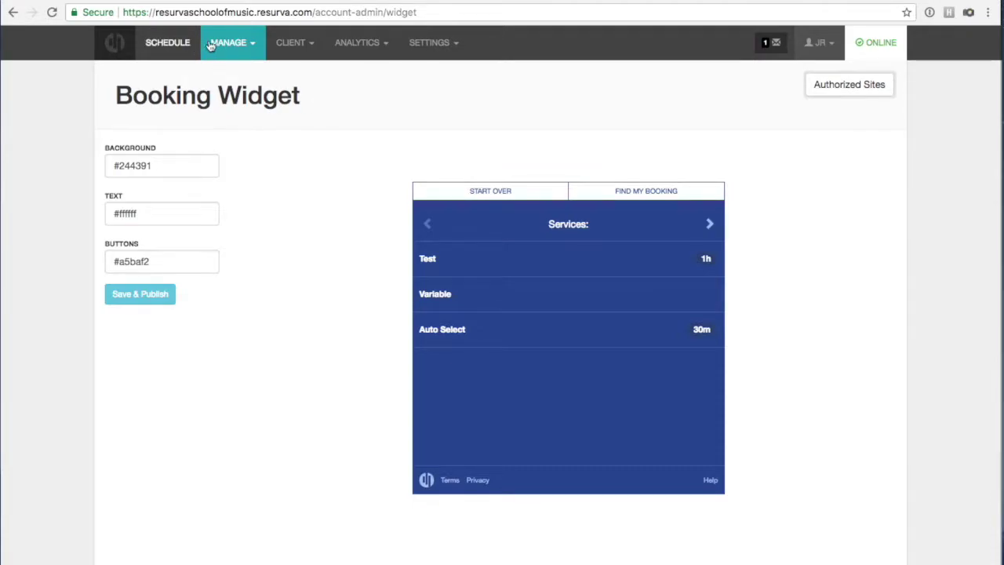
left_click(455, 43)
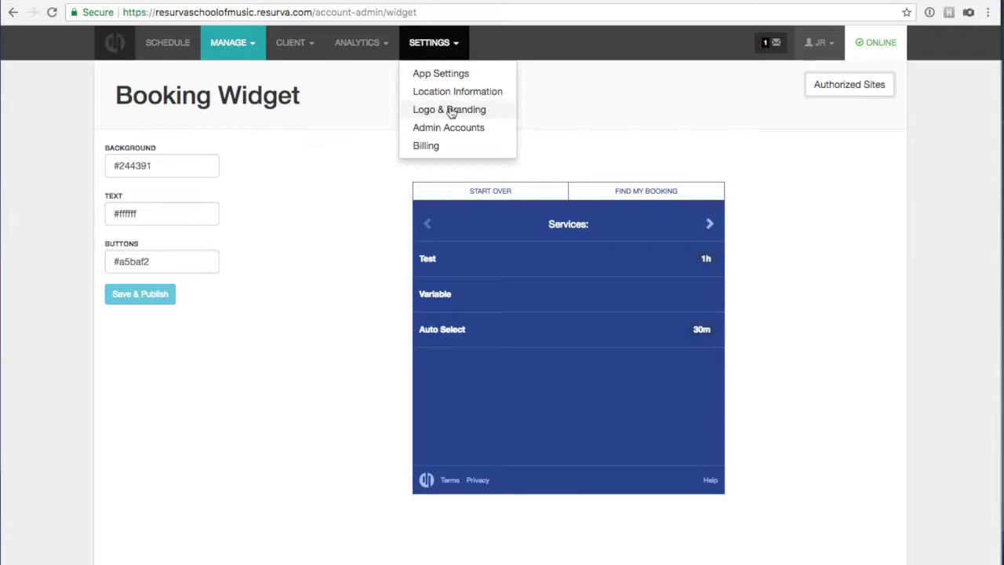
left_click(345, 0)
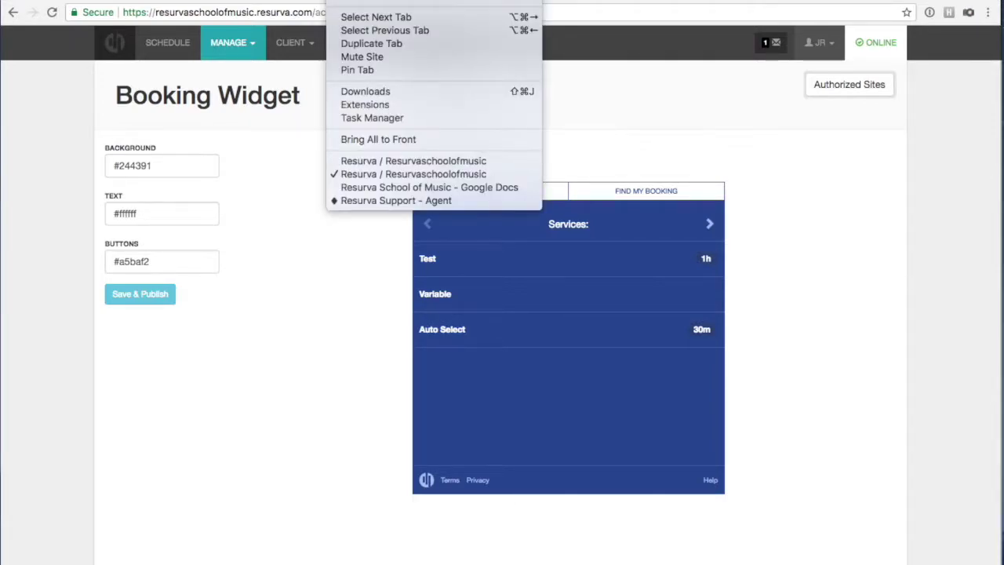
left_click(345, 161)
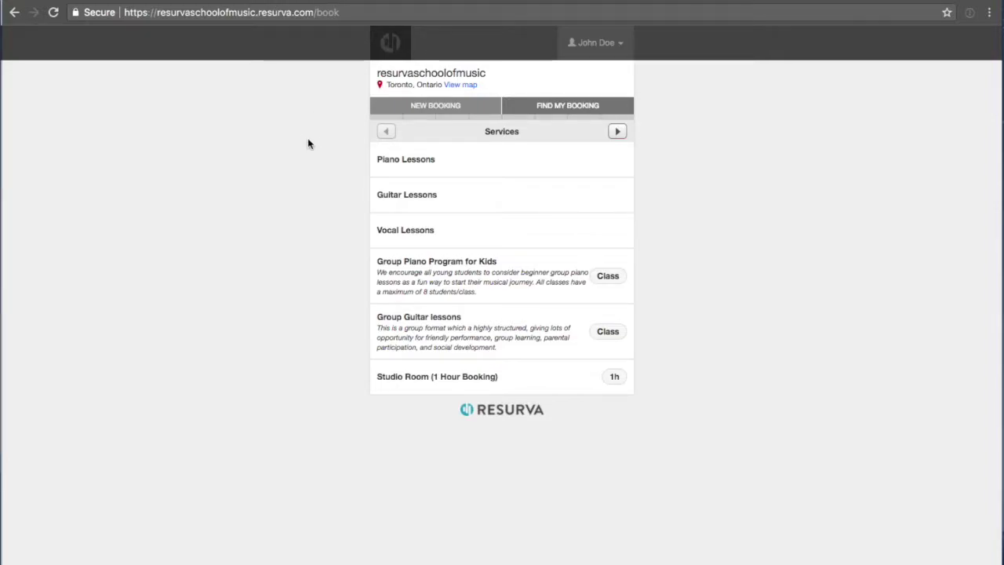
left_click(349, 0)
left_click(363, 174)
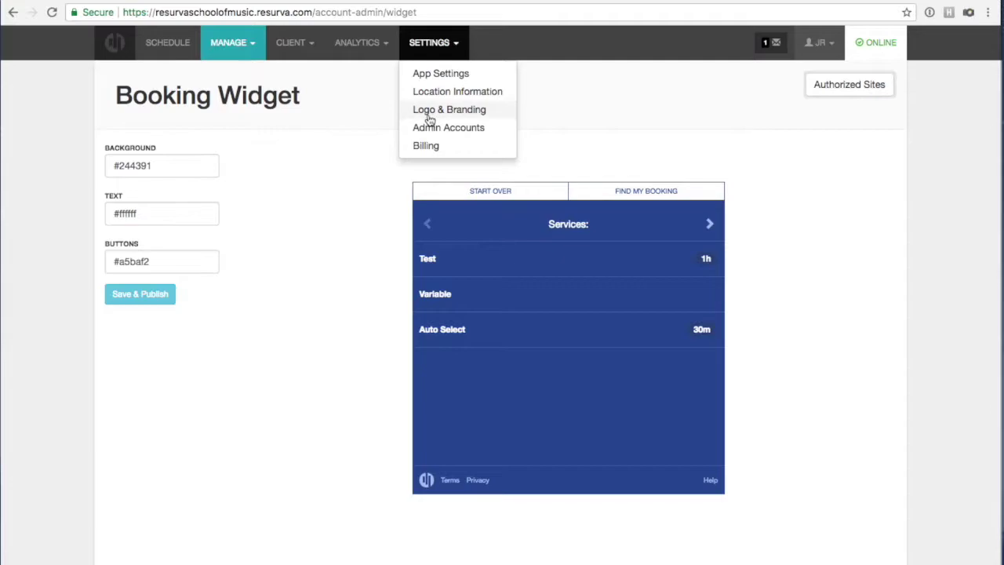
Upload resura-schoolofmusic-logo.jpg from the Desktop as the header image and save the brand settings.
left_click(427, 117)
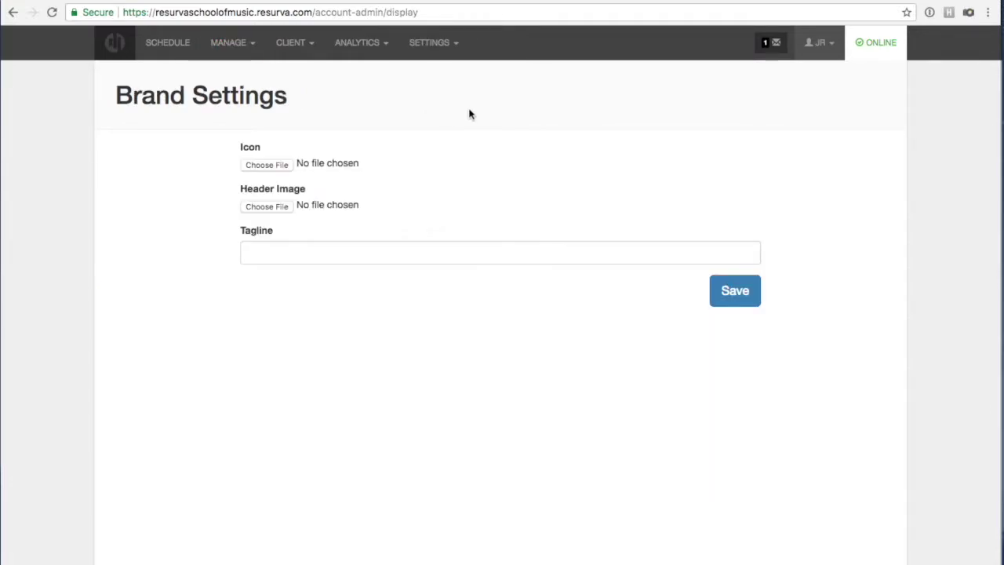
left_click(279, 208)
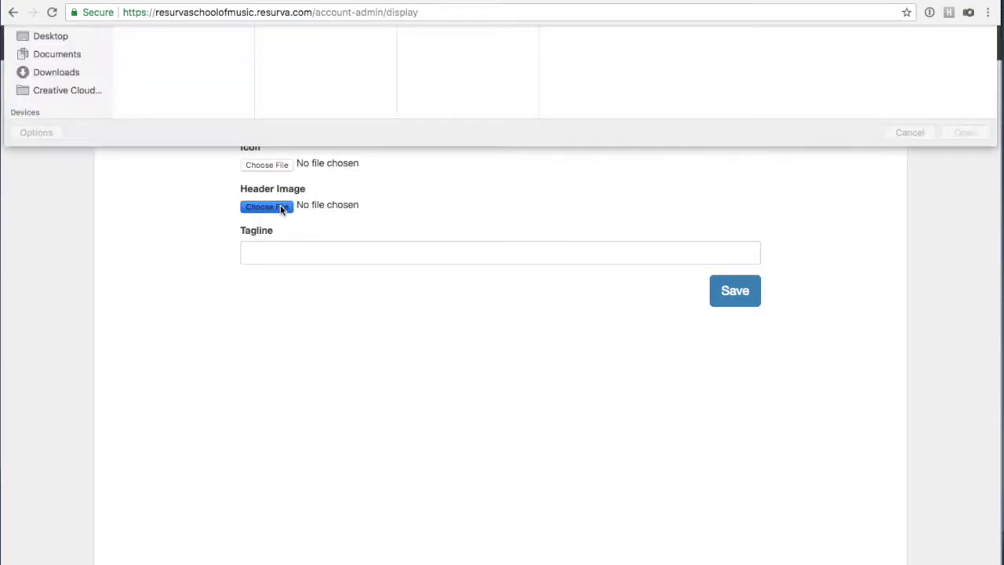
left_click(49, 240)
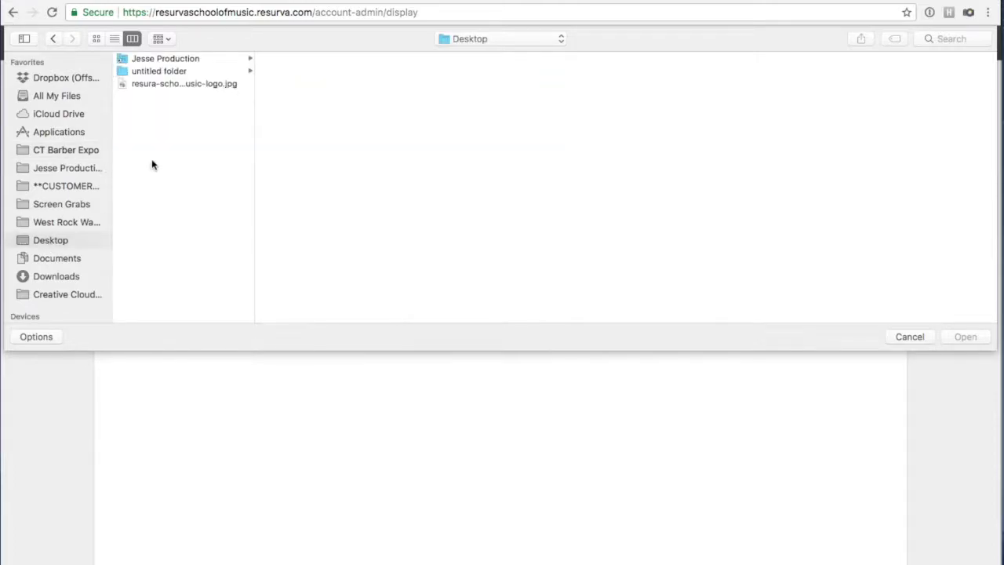
left_click(160, 83)
left_click(965, 337)
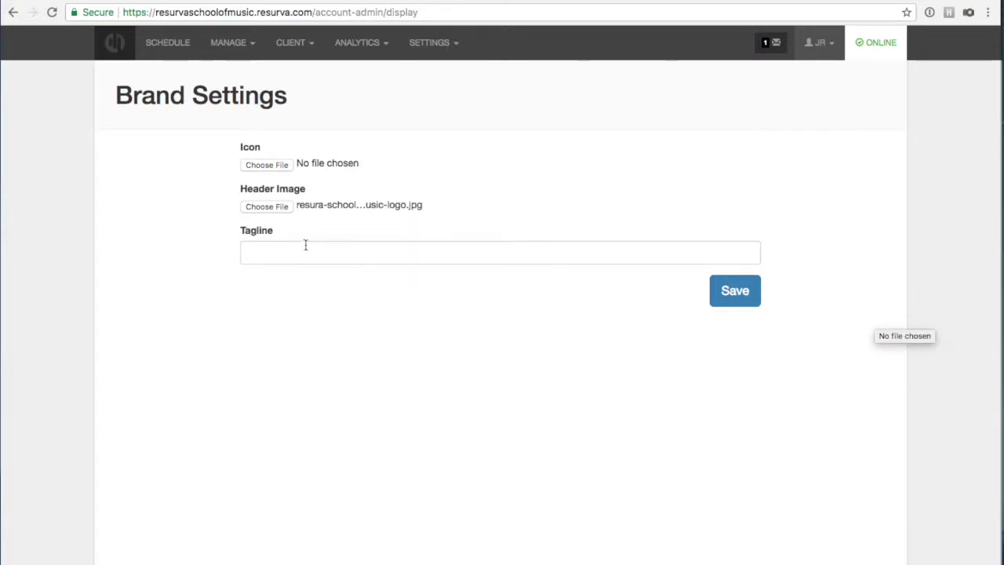
left_click(749, 296)
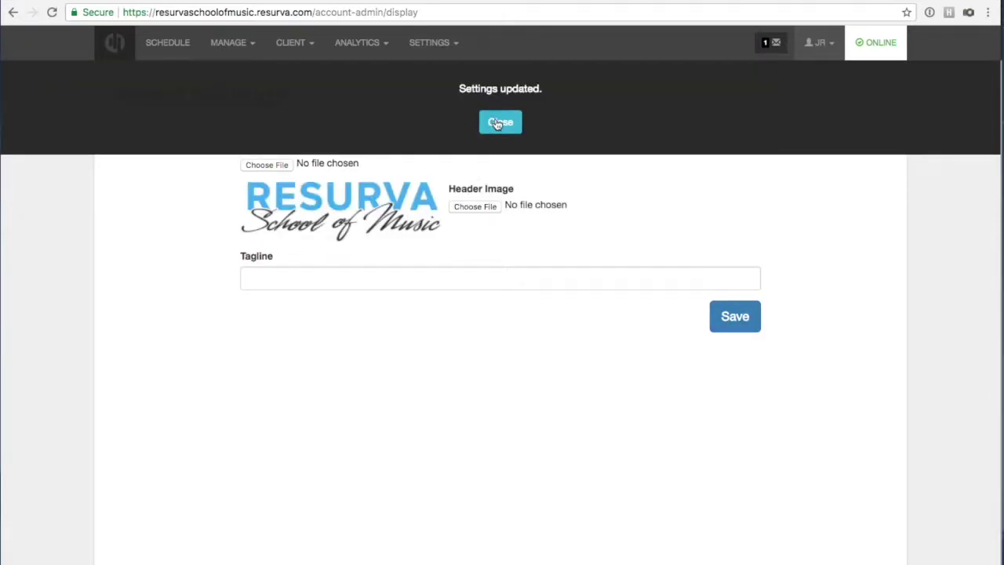
left_click(496, 123)
Reload the public booking page to show the new School of Music logo.
left_click(357, 0)
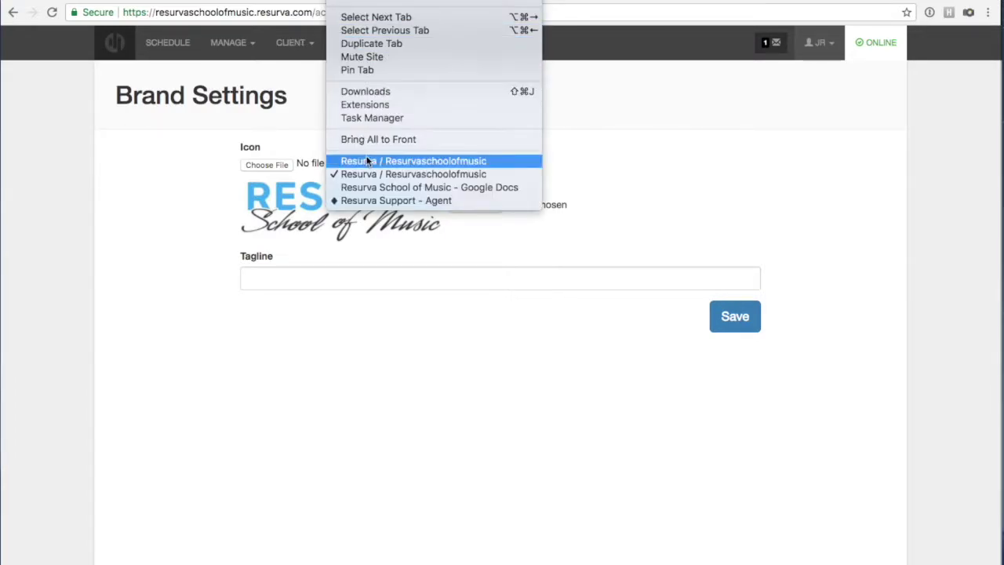
left_click(367, 161)
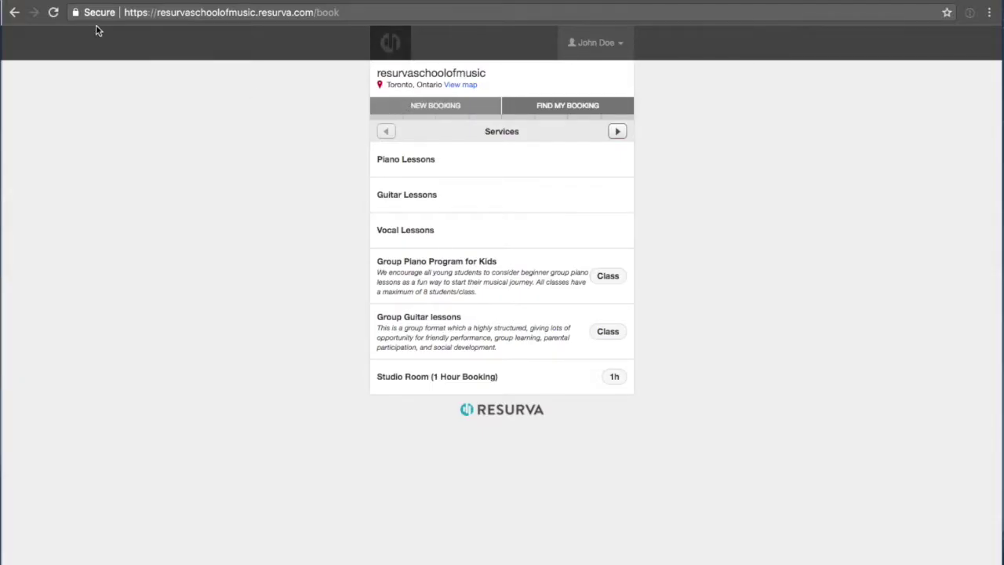
left_click(53, 12)
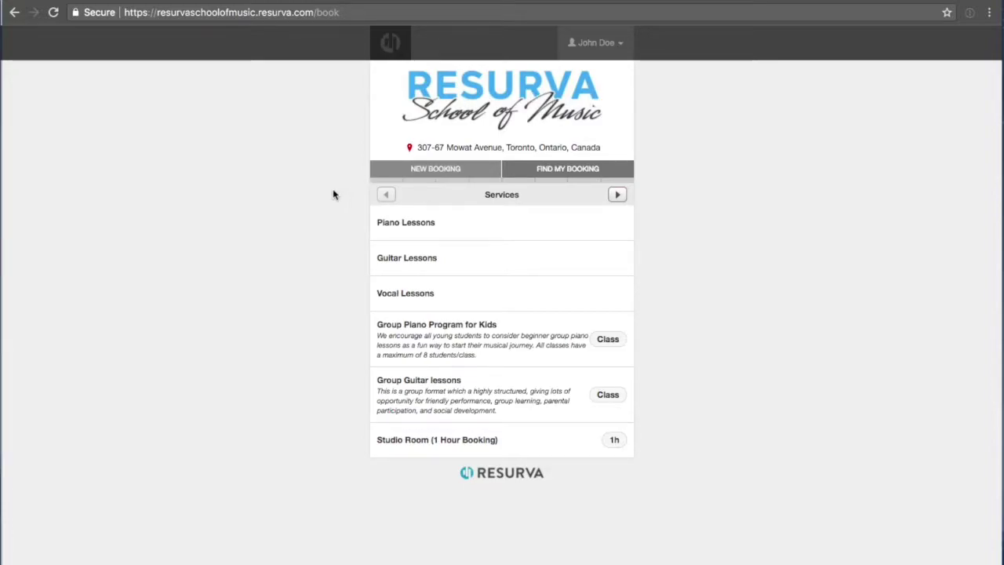
left_click(349, 2)
left_click(363, 68)
View the school's address on a map, then return to the brand settings window.
left_click(443, 151)
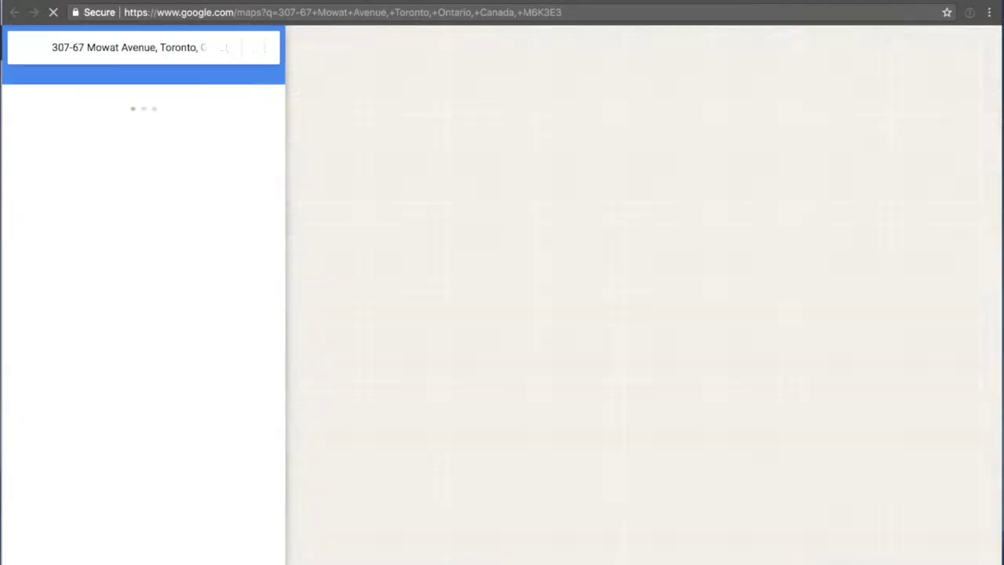
key("super+w")
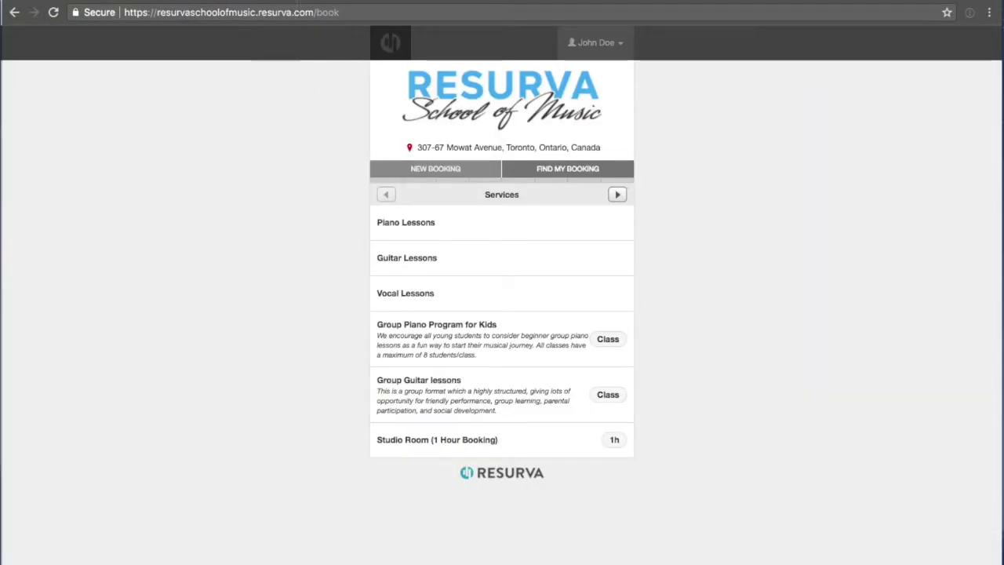
left_click(345, 2)
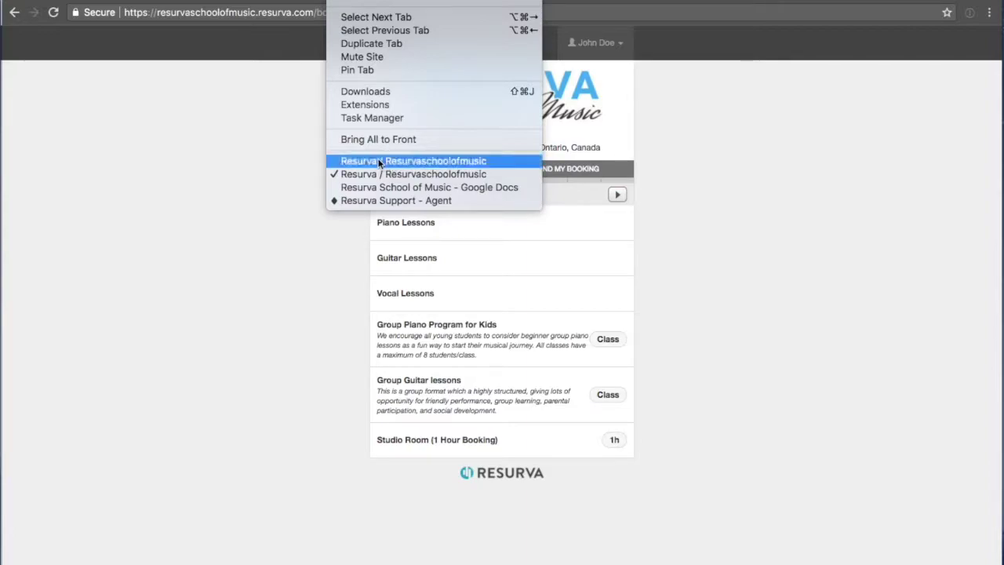
left_click(387, 162)
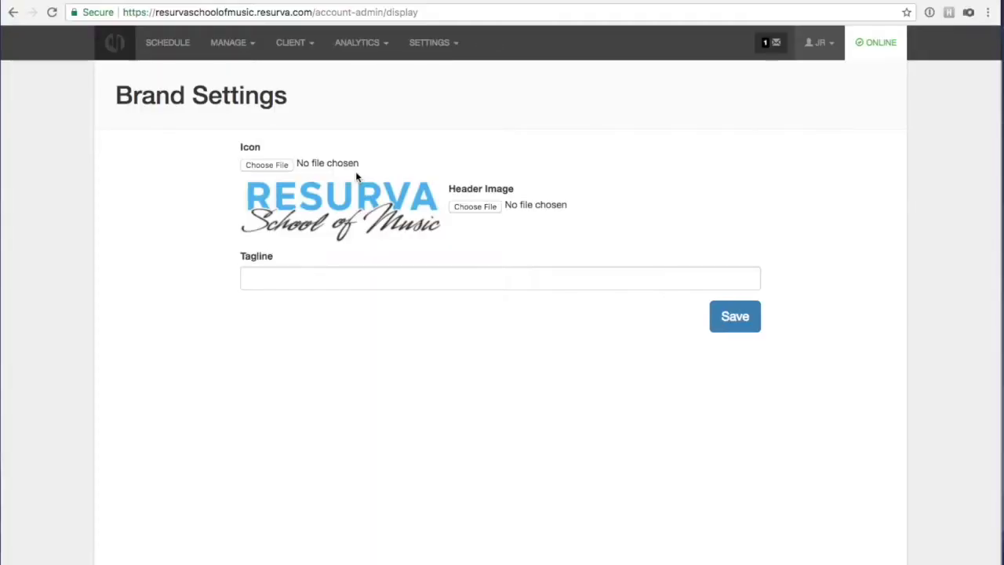
Go to Settings > Admin Accounts and start a new admin account.
left_click(430, 44)
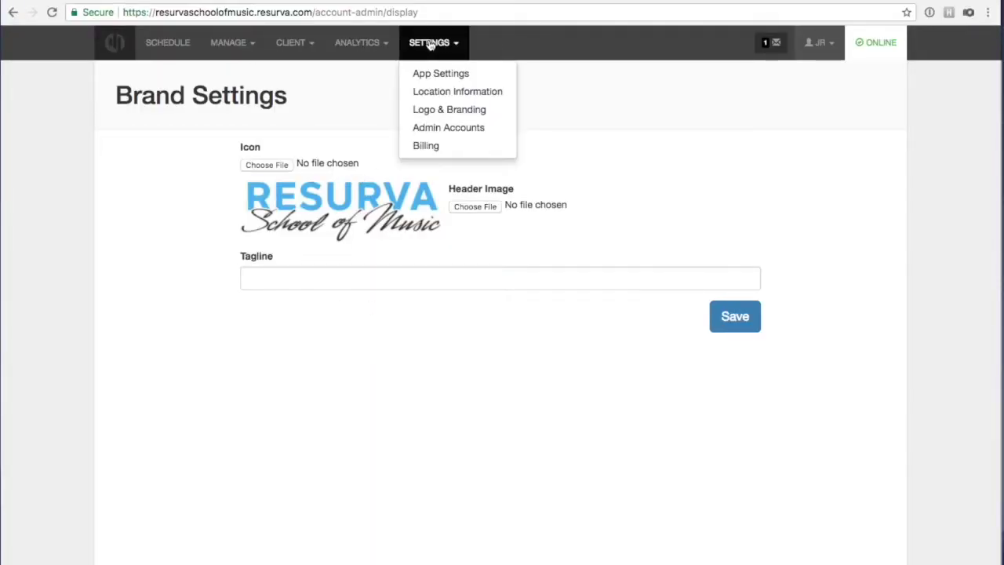
left_click(448, 129)
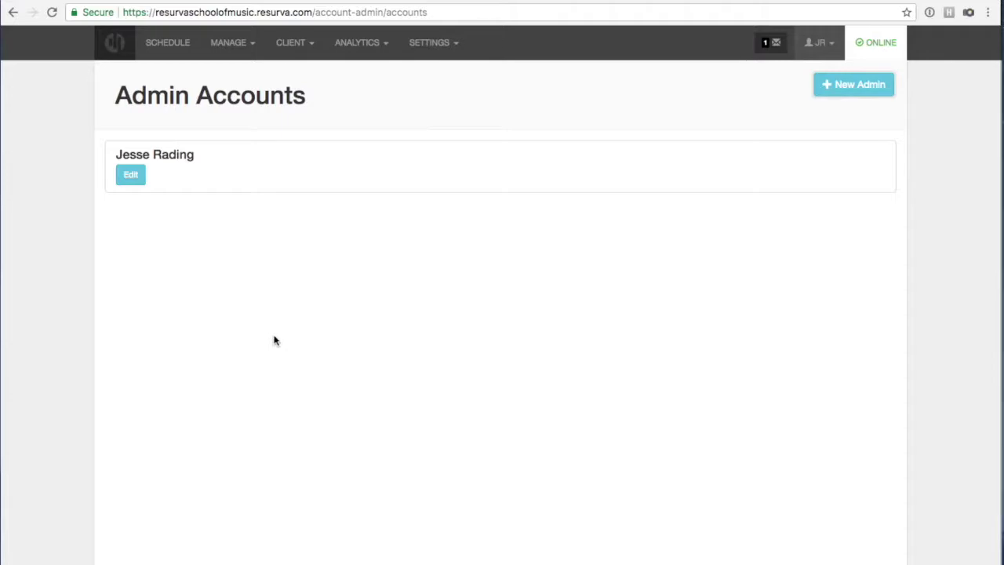
left_click(831, 83)
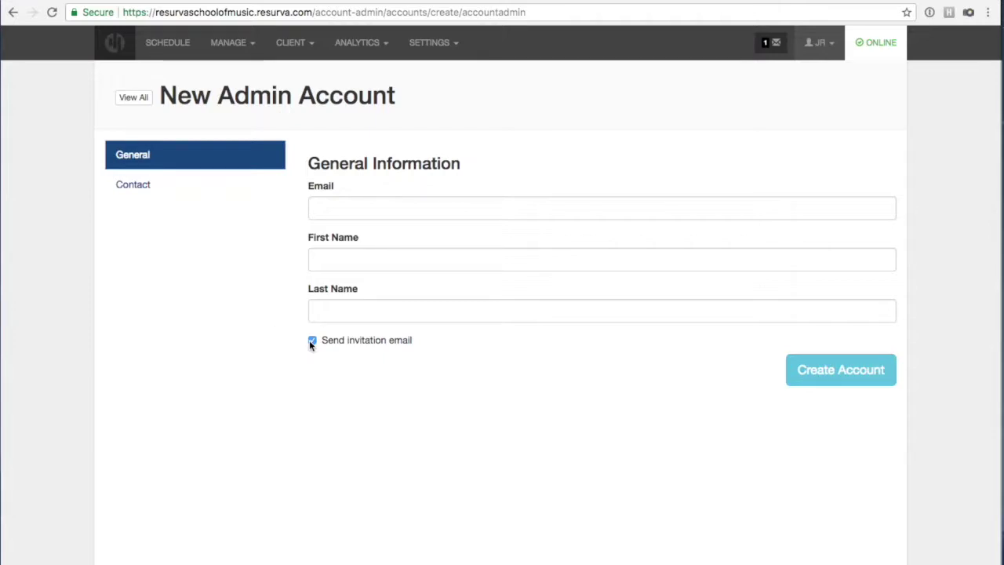
Create the admin account with the admin's e-mail and first name, invitation email turned off.
left_click(341, 201)
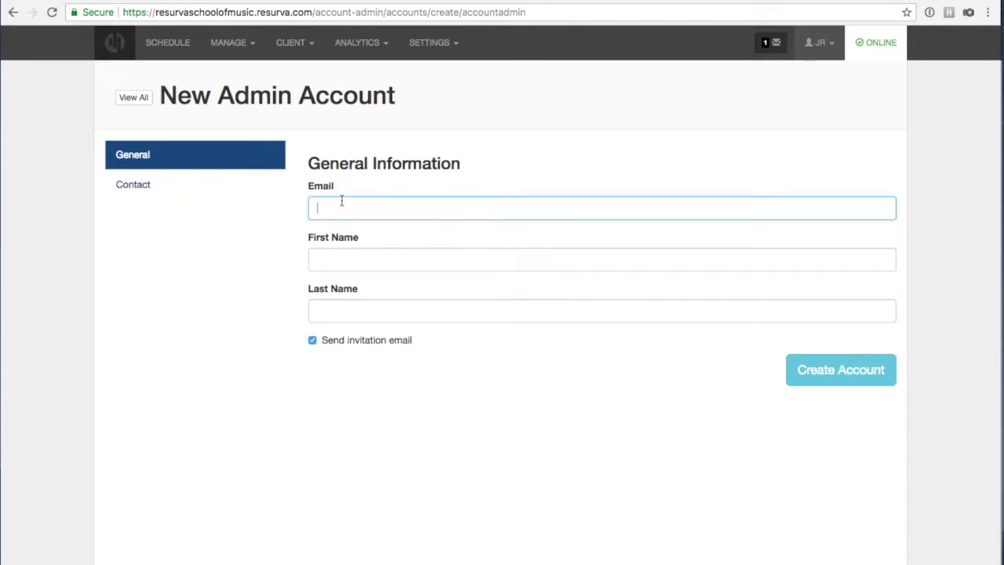
left_click(343, 260)
type("Peter")
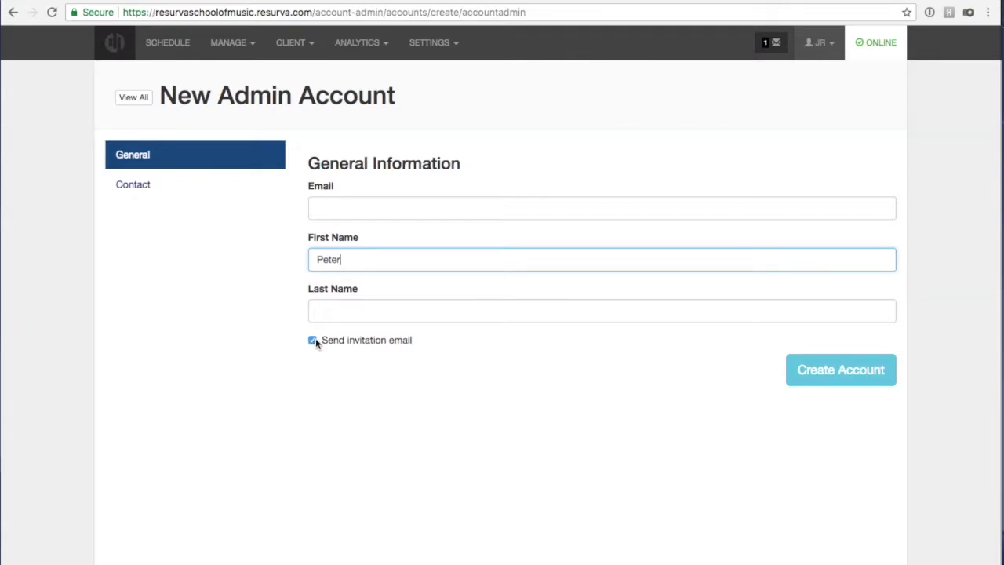
left_click(313, 340)
left_click(357, 209)
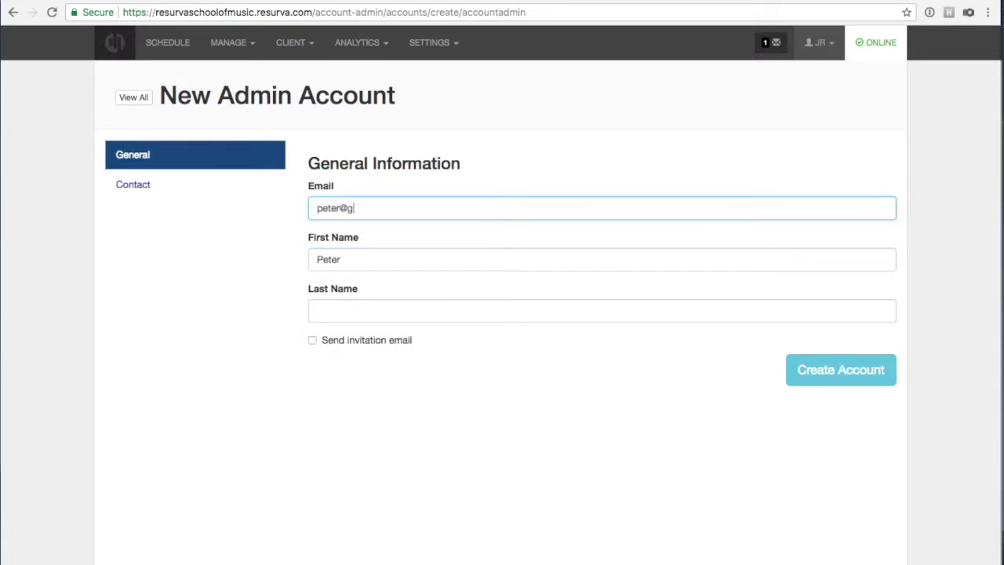
left_click(809, 371)
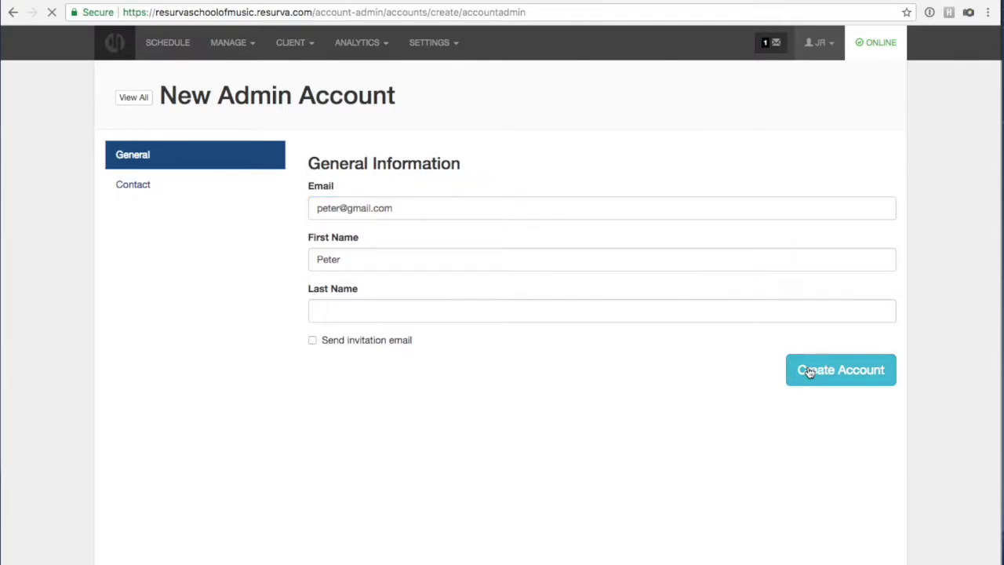
left_click(484, 128)
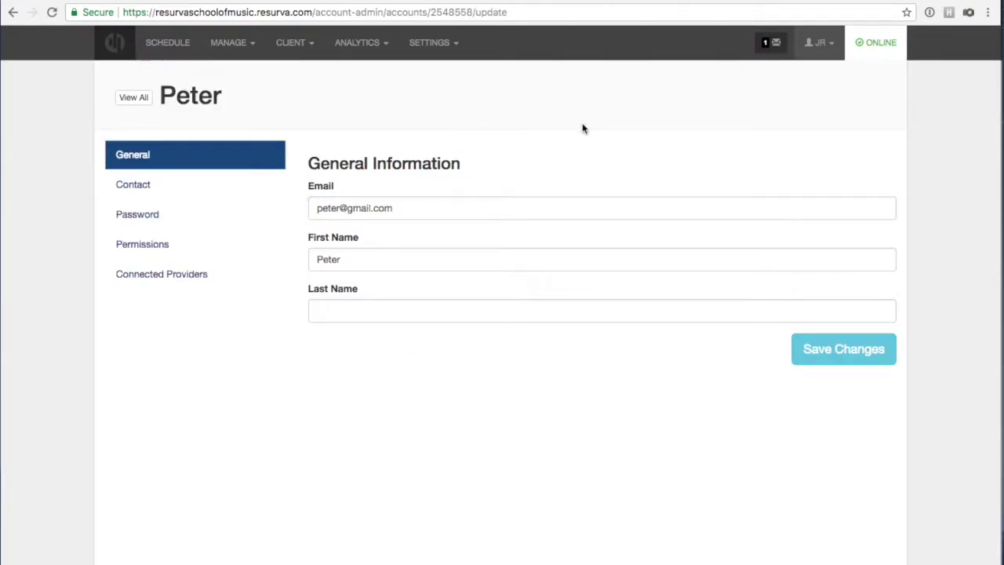
Connect the matching provider to the new admin account and save the change.
left_click(203, 279)
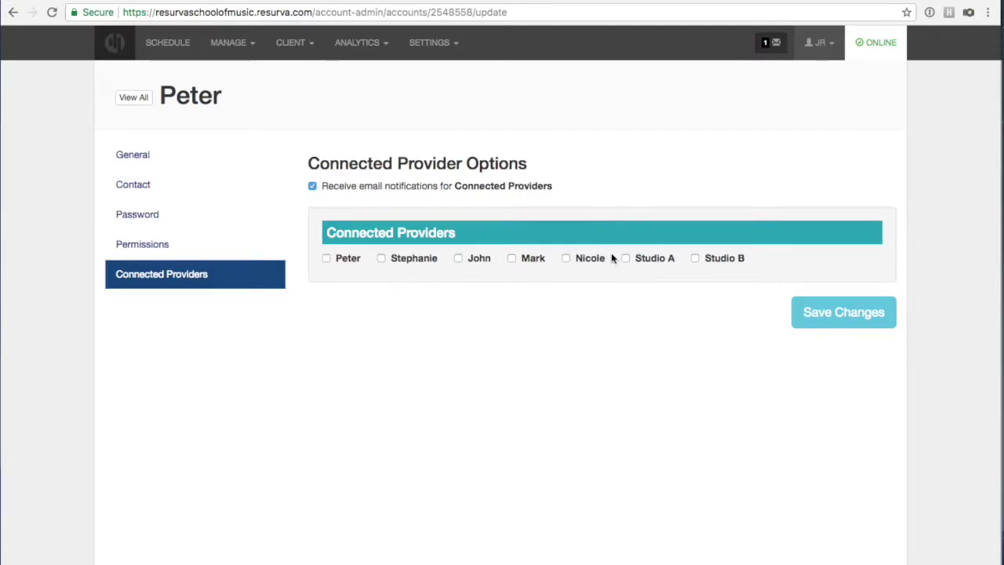
left_click(326, 260)
left_click(822, 315)
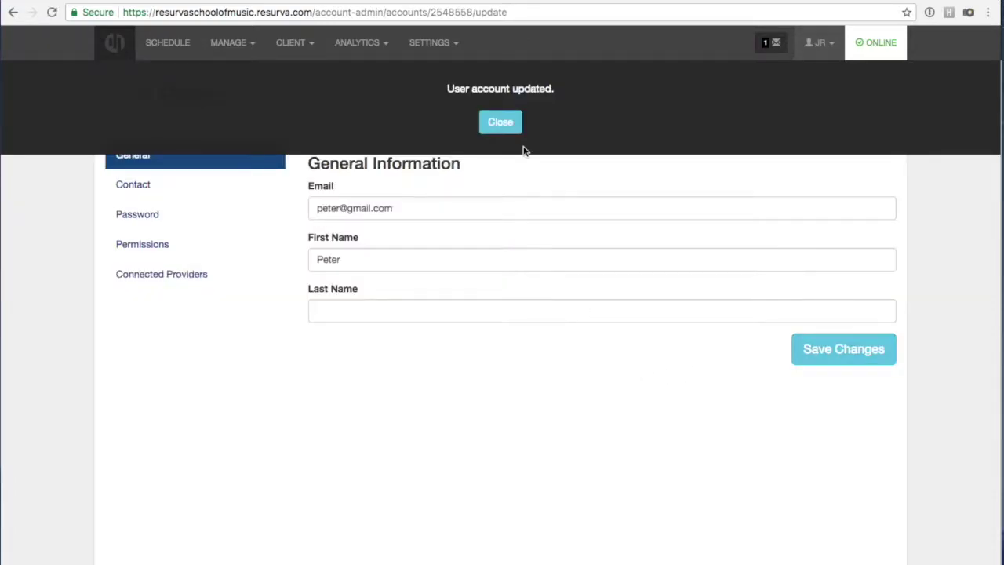
left_click(506, 127)
left_click(201, 275)
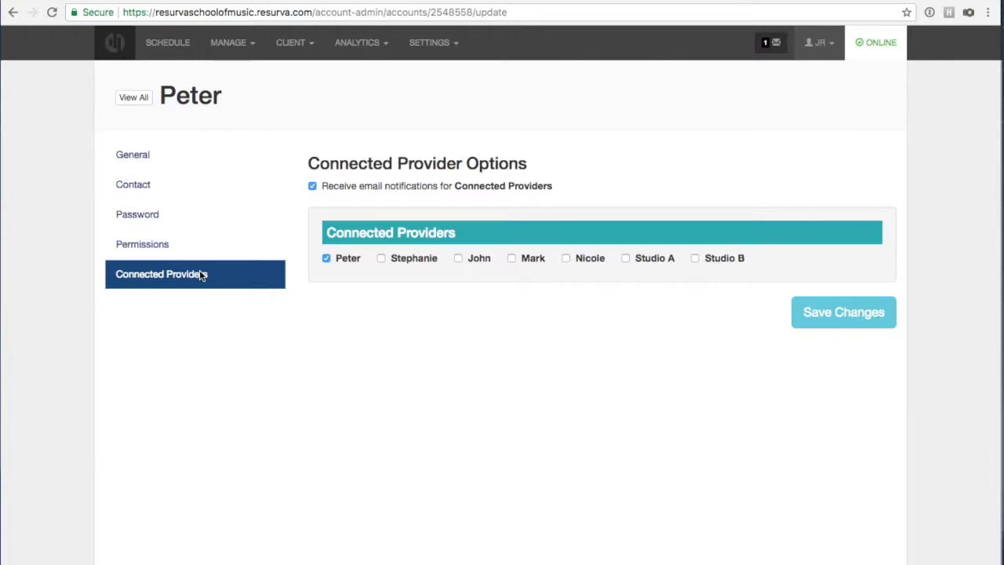
left_click(146, 243)
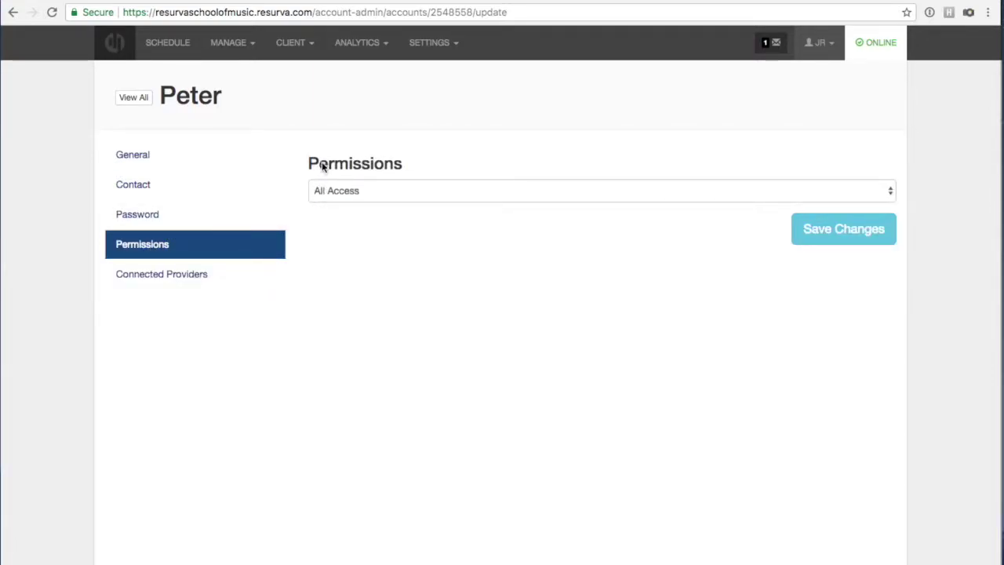
Change the new admin's permission level to Limited Access.
left_click(327, 191)
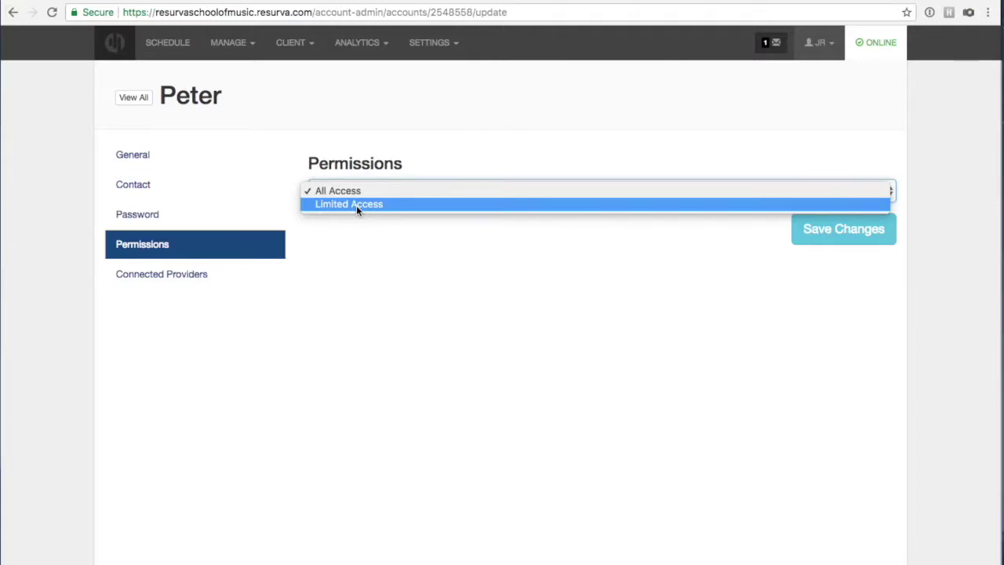
left_click(343, 203)
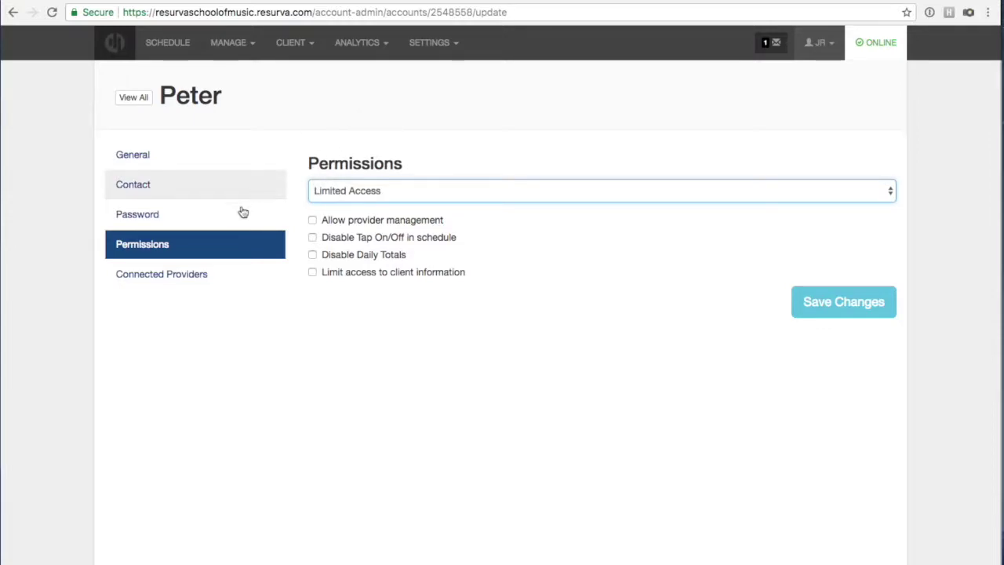
left_click(428, 49)
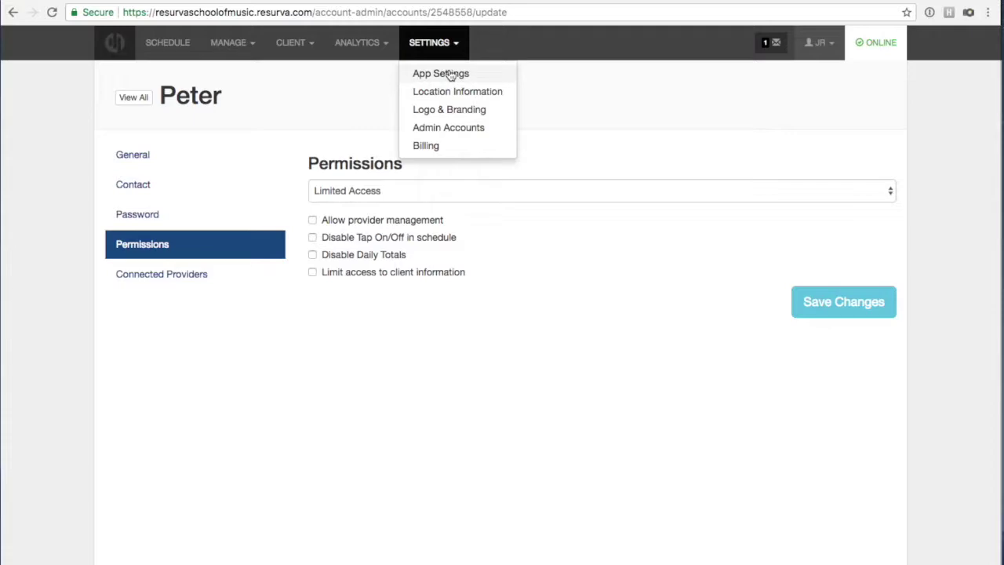
Open App Settings, leave the currency as CAD, and view the First Booking Date options.
left_click(435, 74)
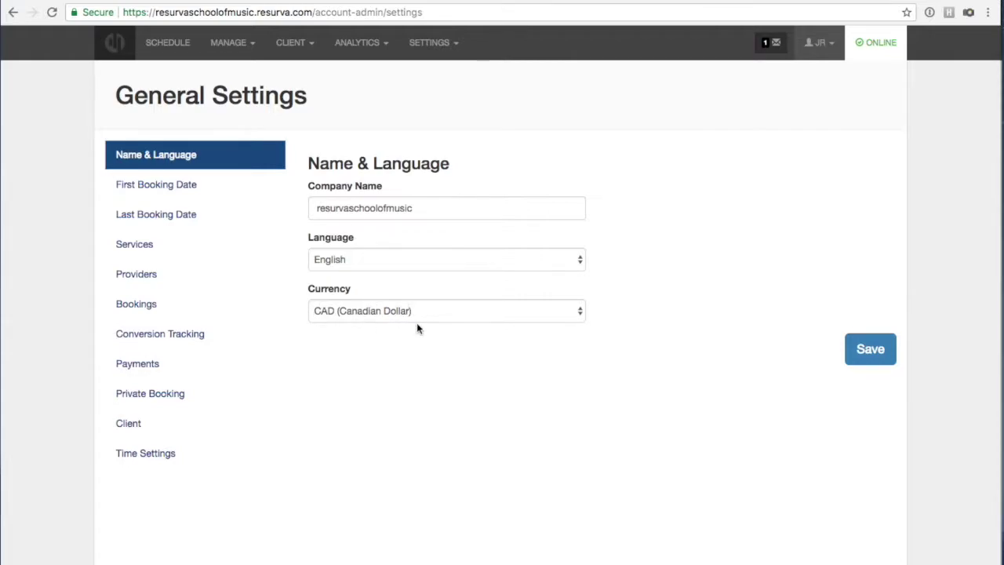
left_click(342, 312)
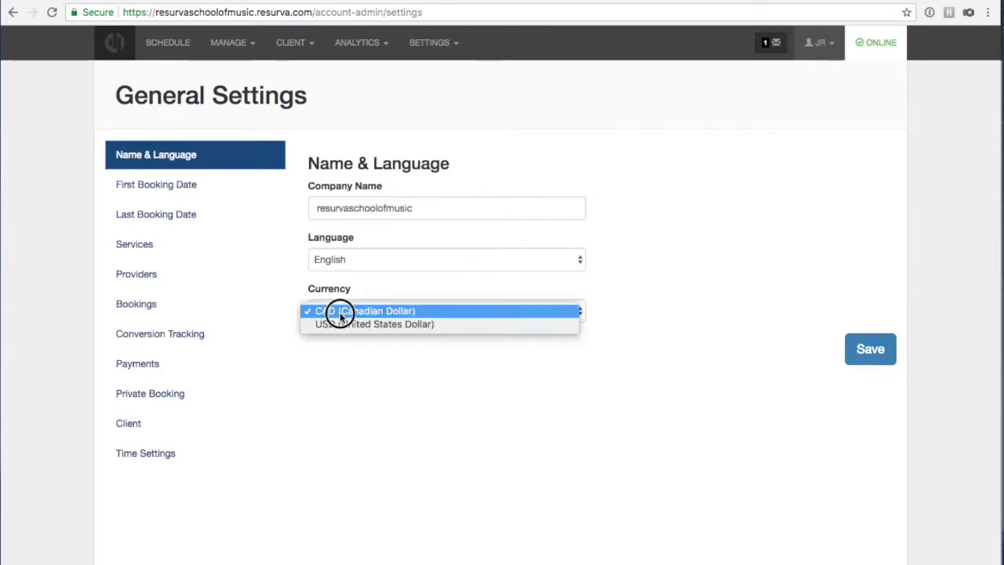
left_click(343, 351)
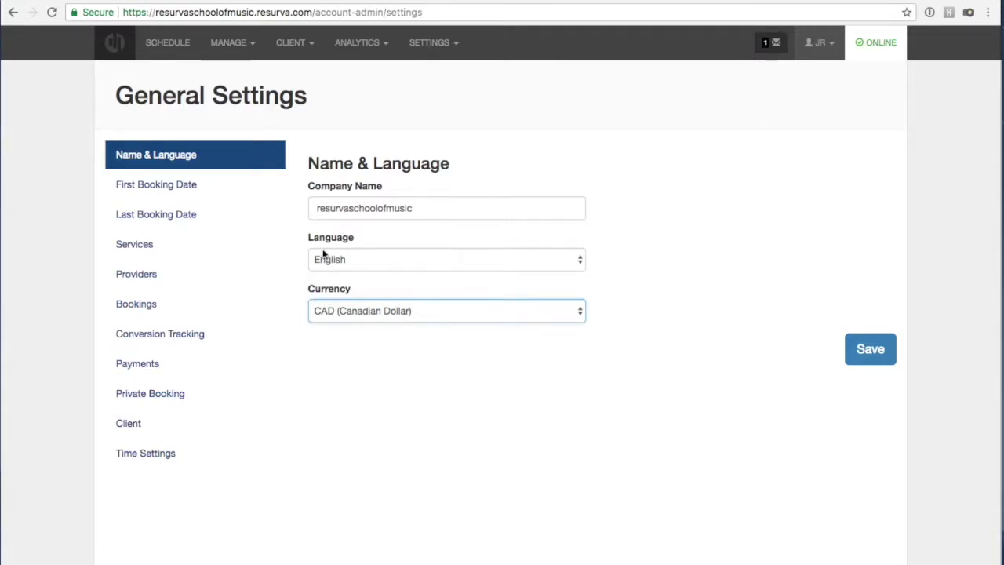
left_click(139, 193)
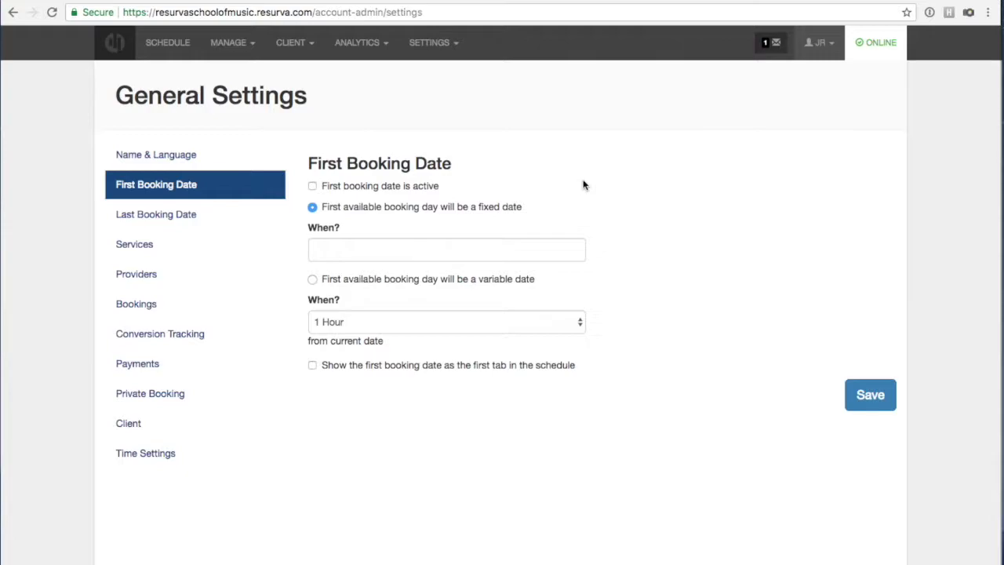
Activate the first booking date as a variable date, keeping the offset at 1 Hour.
left_click(312, 185)
left_click(311, 280)
left_click(504, 324)
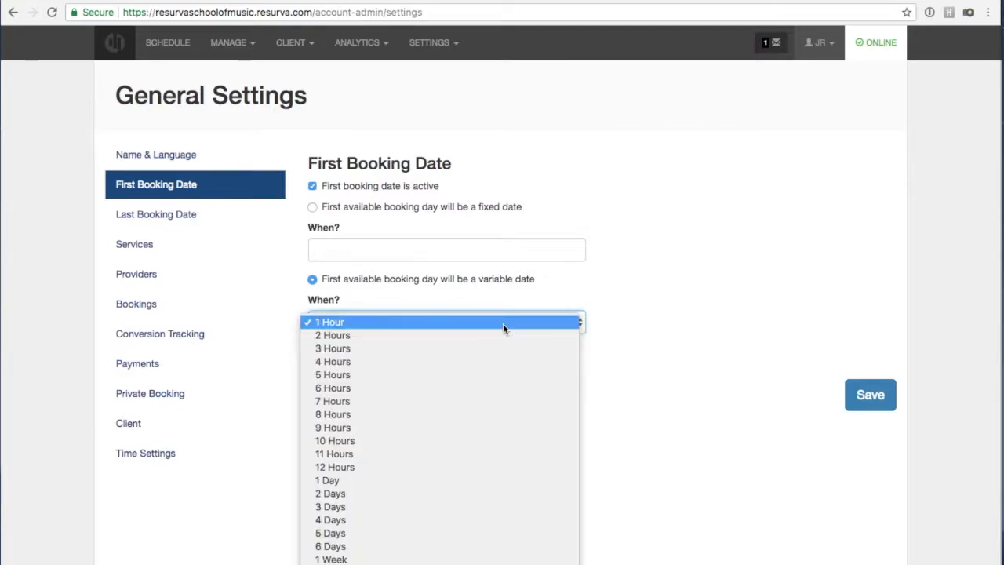
left_click(624, 319)
left_click(443, 321)
left_click(620, 323)
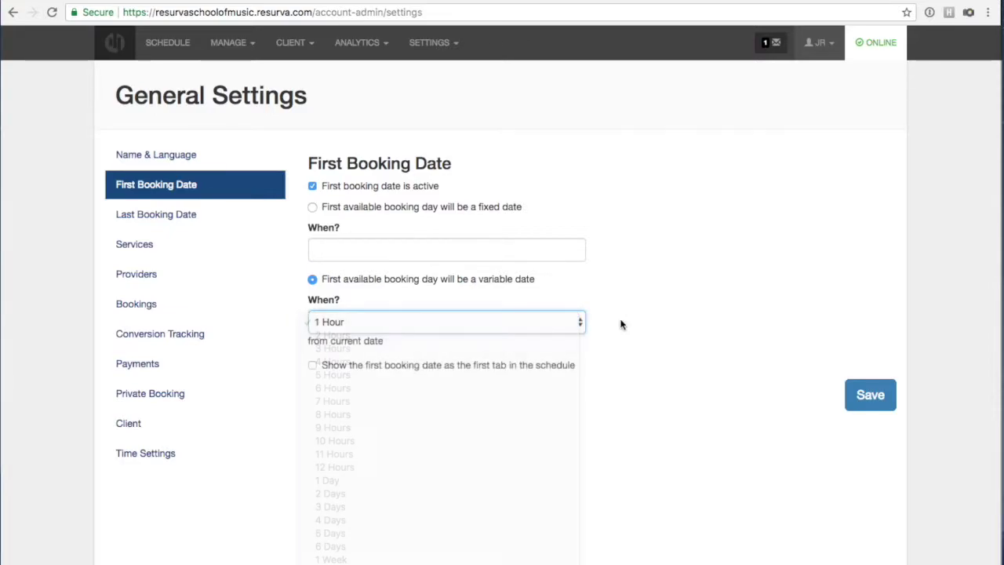
left_click(438, 328)
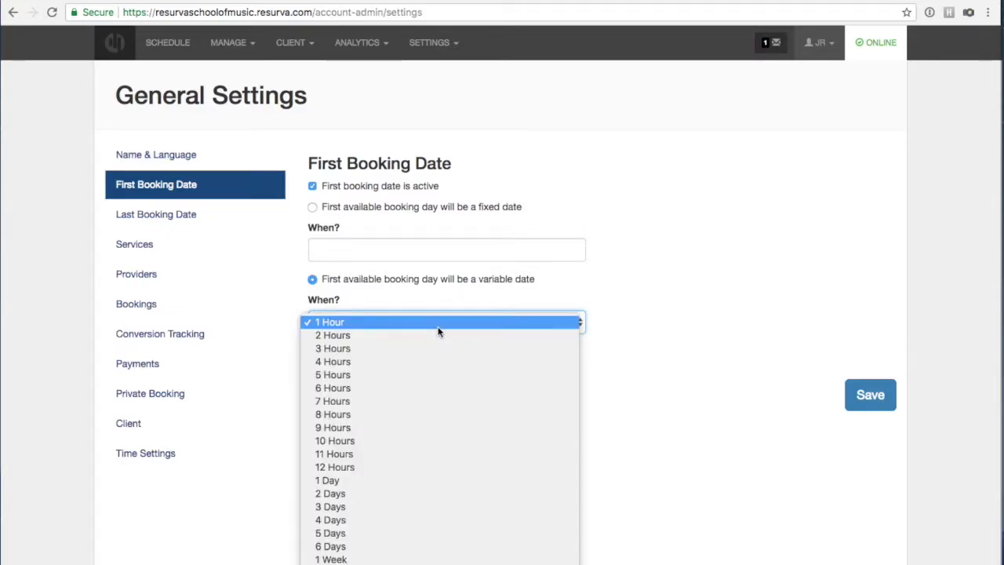
left_click(611, 301)
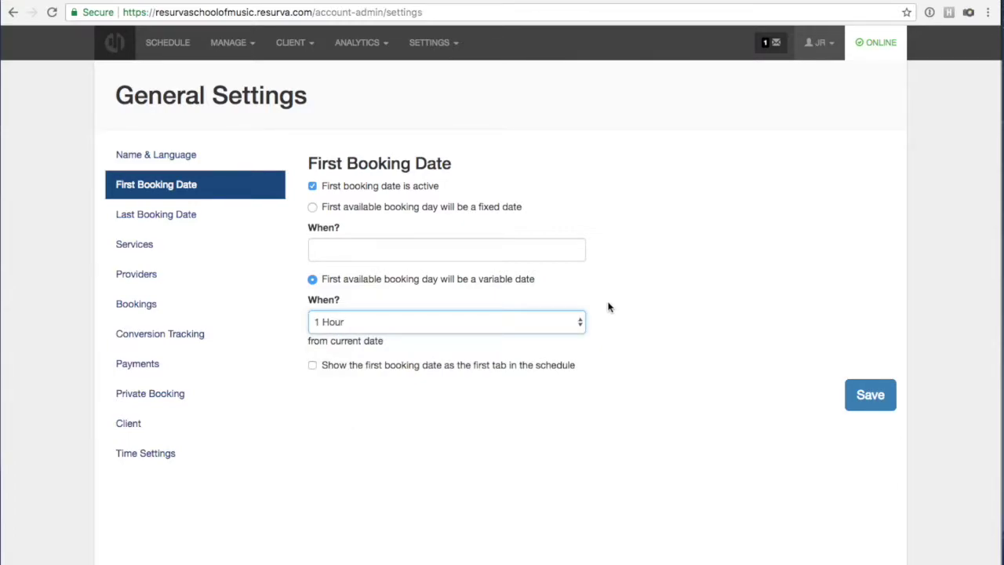
left_click(490, 322)
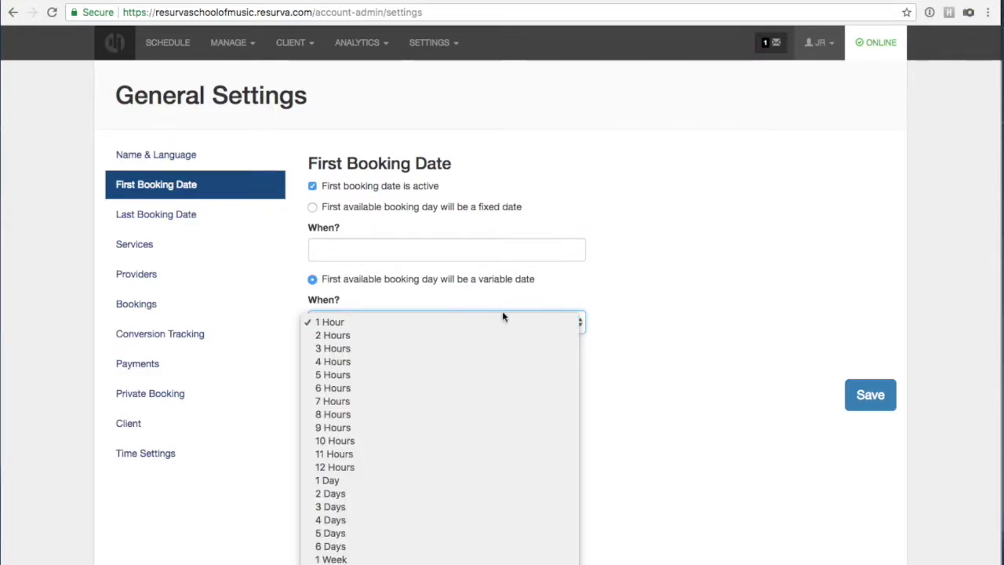
left_click(709, 350)
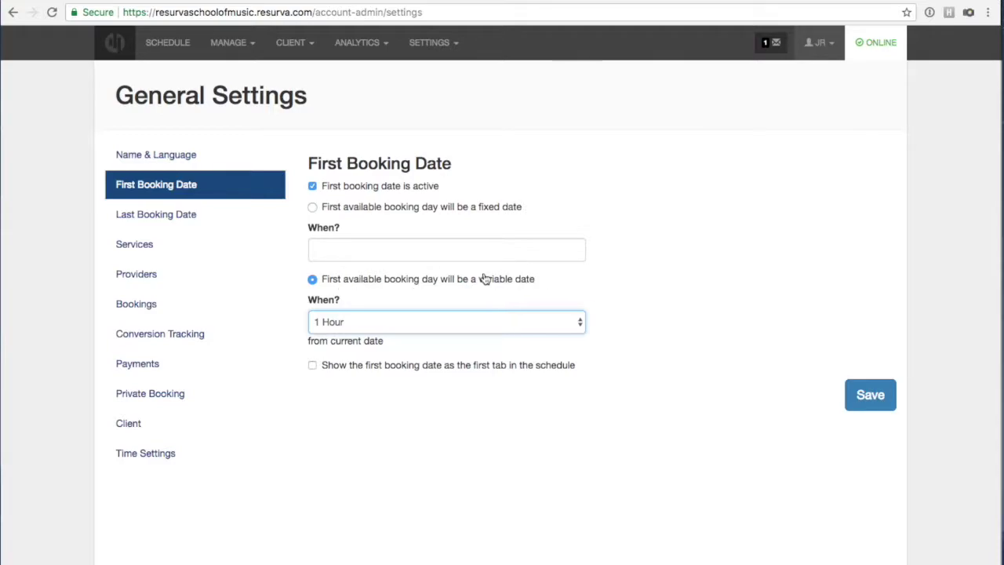
Switch the first booking date to a fixed date of 2018-02-17 and save.
left_click(313, 207)
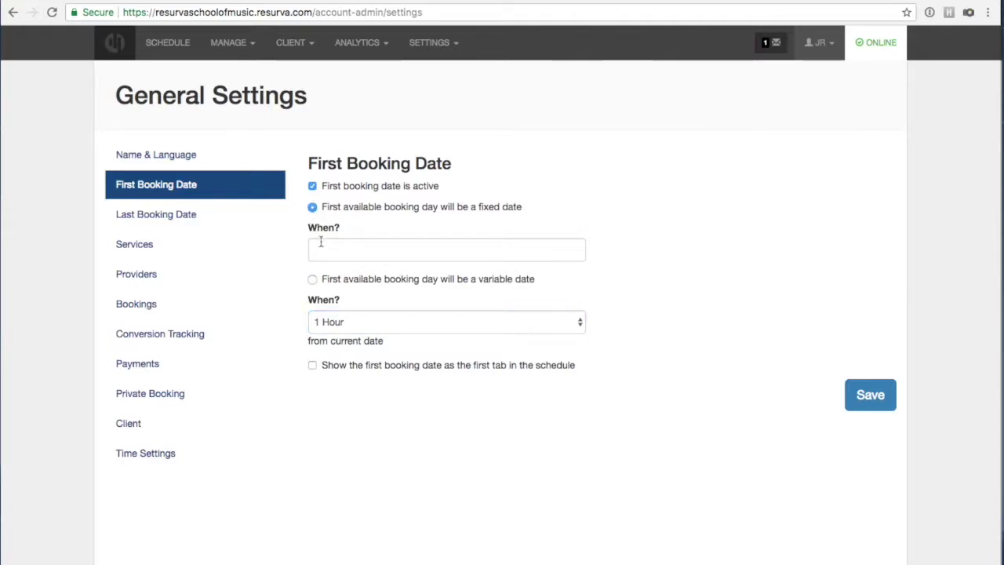
left_click(452, 250)
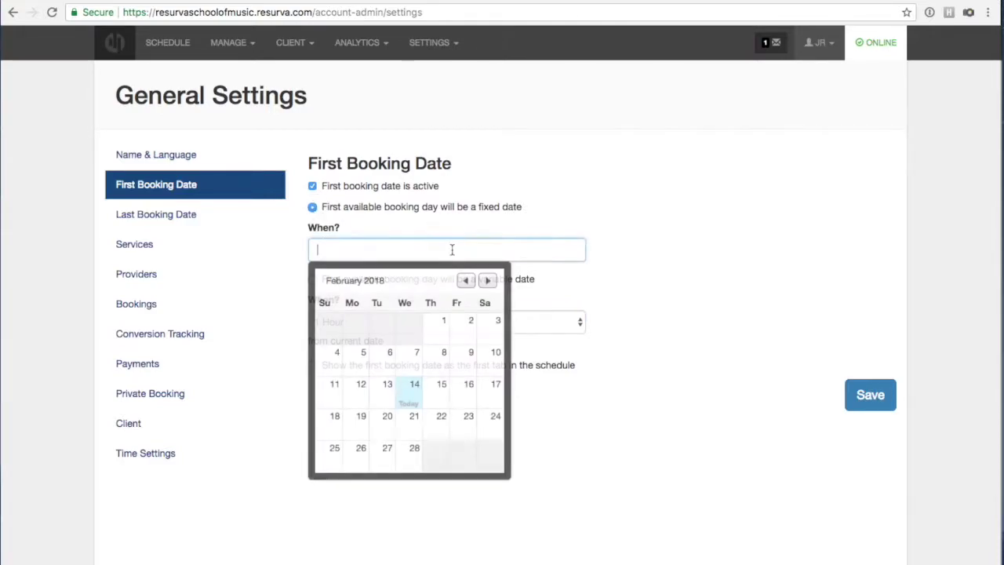
left_click(655, 363)
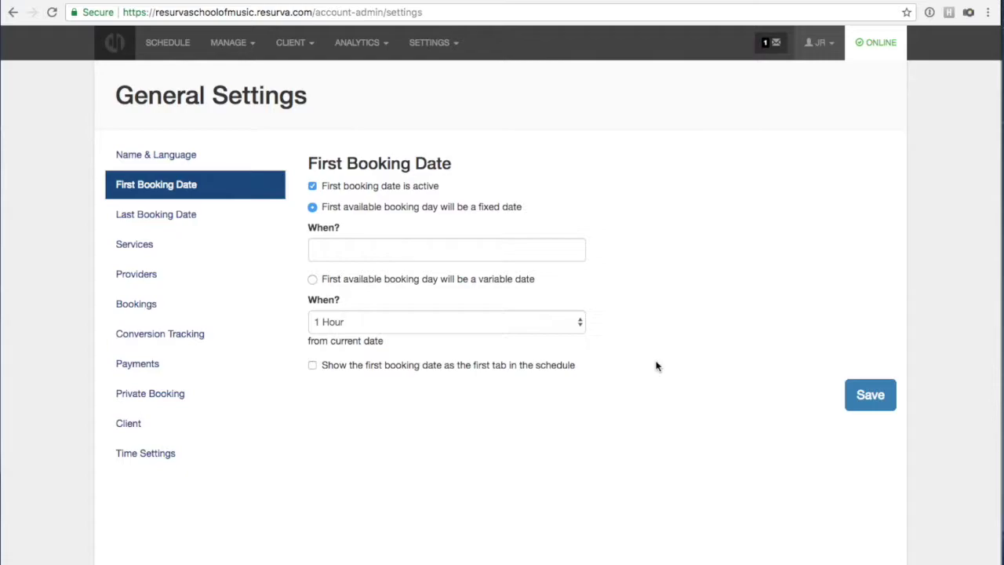
left_click(527, 250)
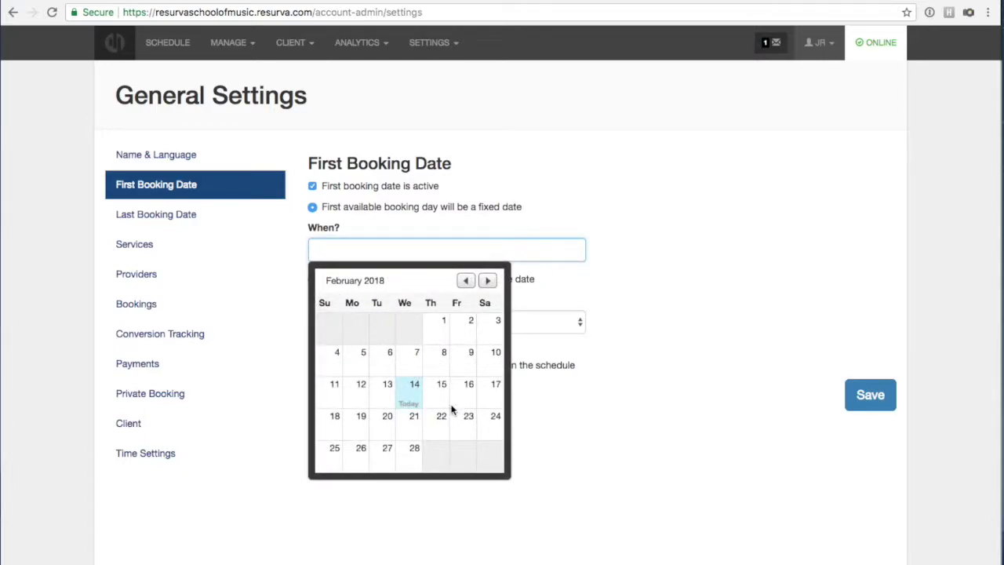
left_click(493, 400)
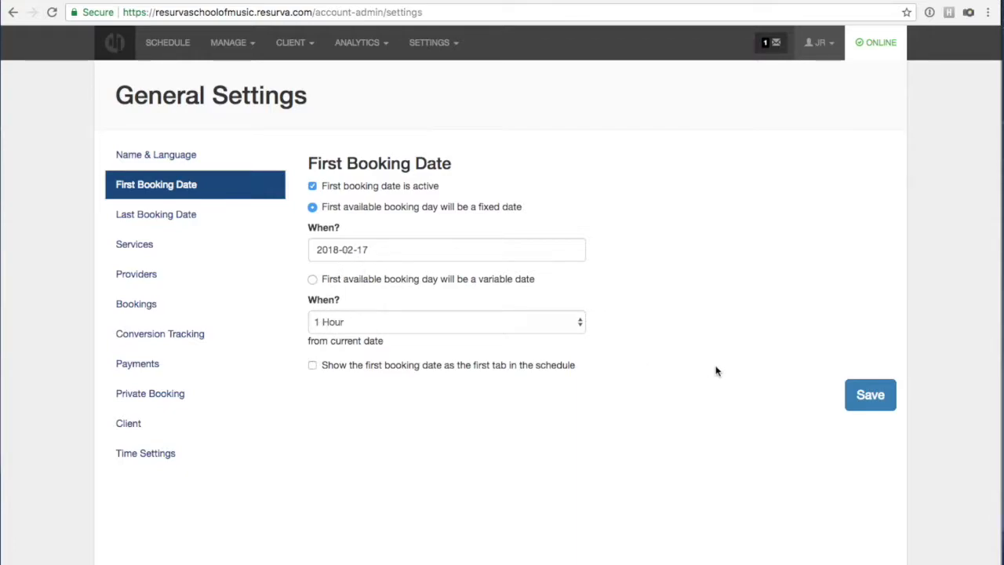
left_click(850, 400)
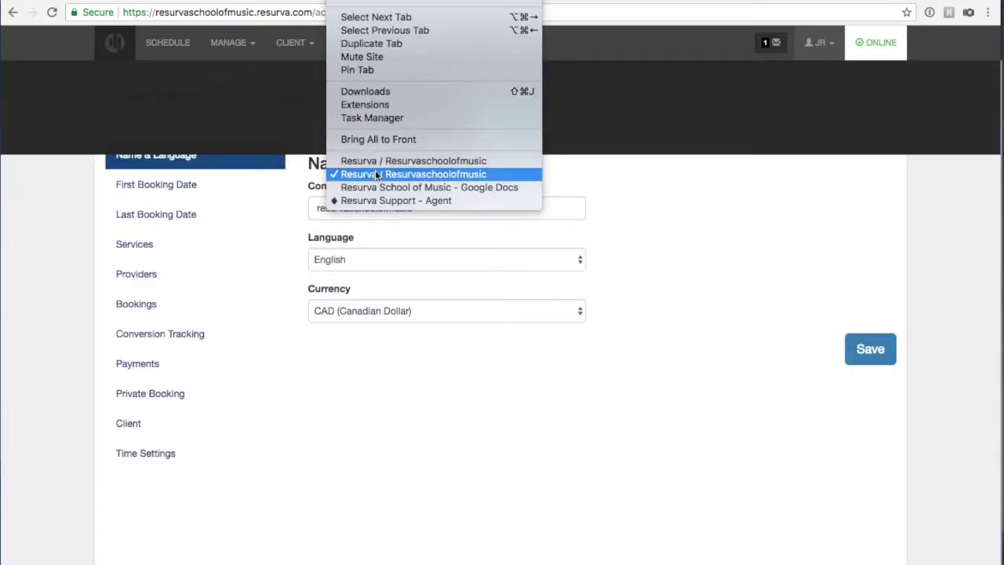
Start a new Vocal Lessons > Intro to Vocals booking on the client booking page.
left_click(370, 157)
left_click(440, 172)
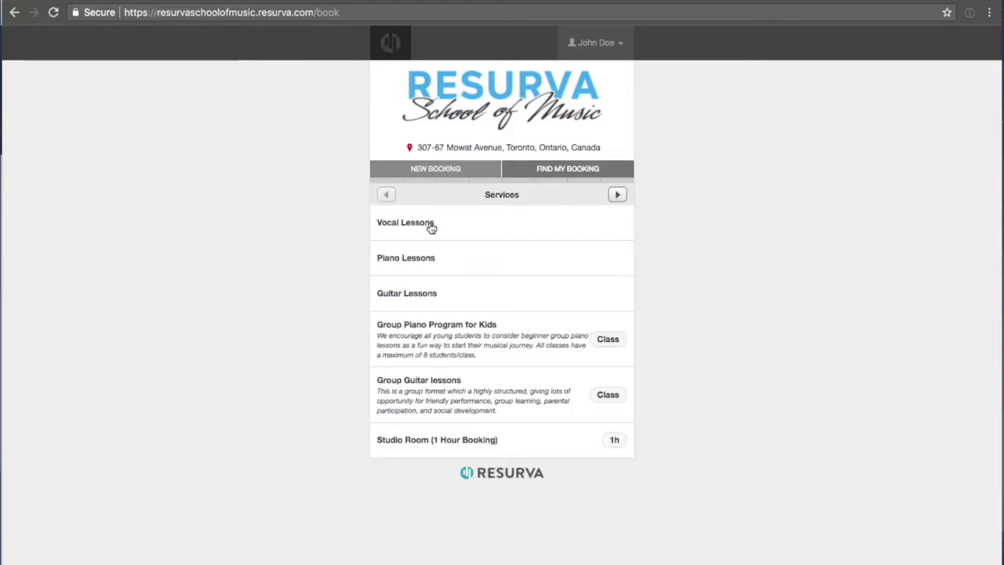
left_click(428, 224)
left_click(420, 224)
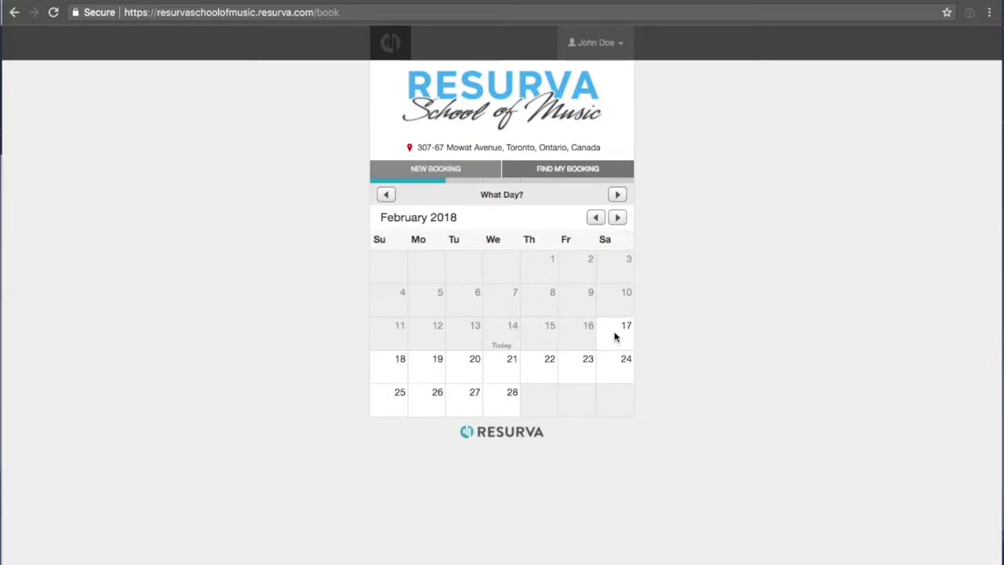
Try earlier February dates to confirm they're unavailable, then return to the admin window.
left_click(568, 336)
left_click(541, 332)
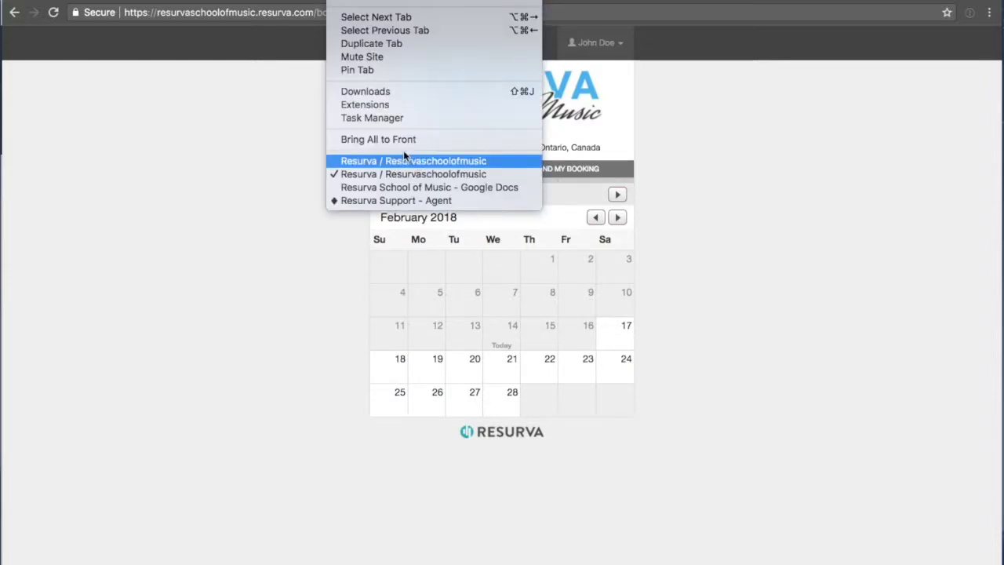
left_click(403, 159)
Deactivate the First Booking Date restriction and save the change.
left_click(491, 128)
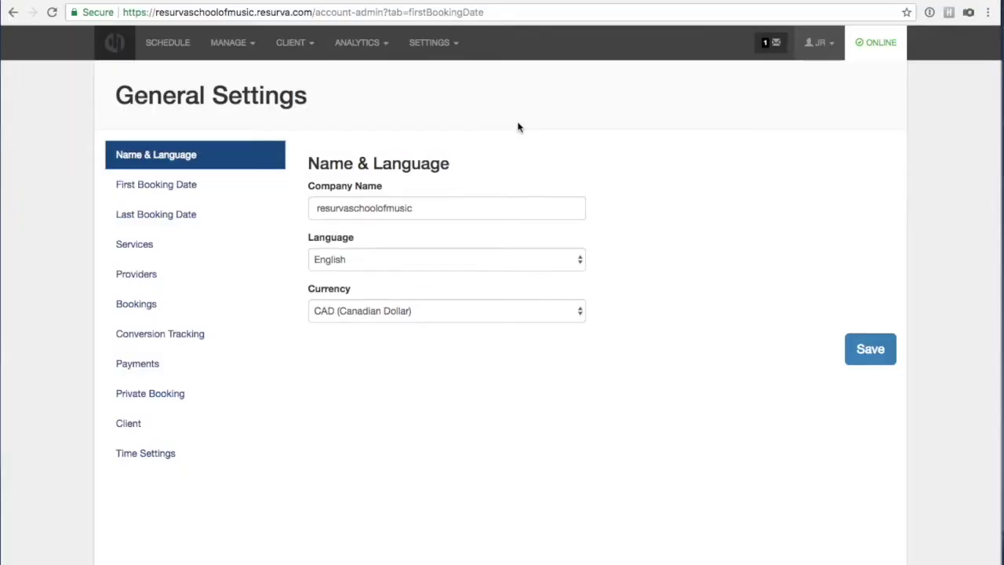
left_click(135, 193)
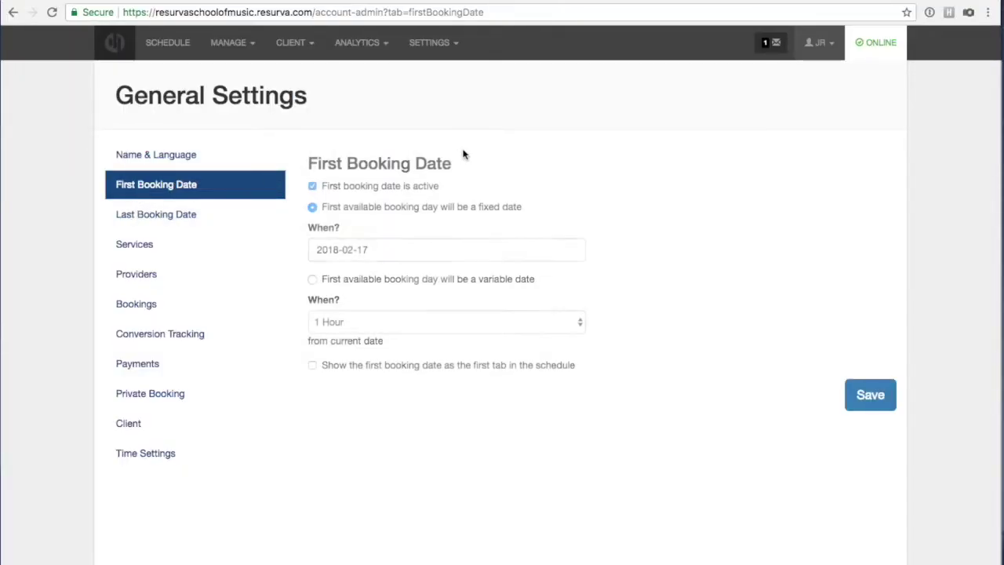
left_click(312, 187)
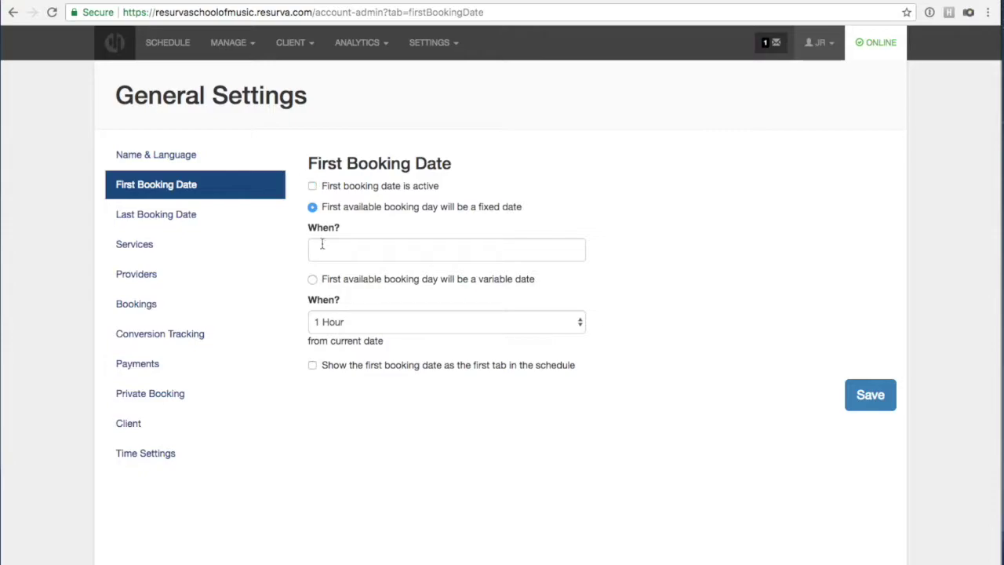
left_click(847, 390)
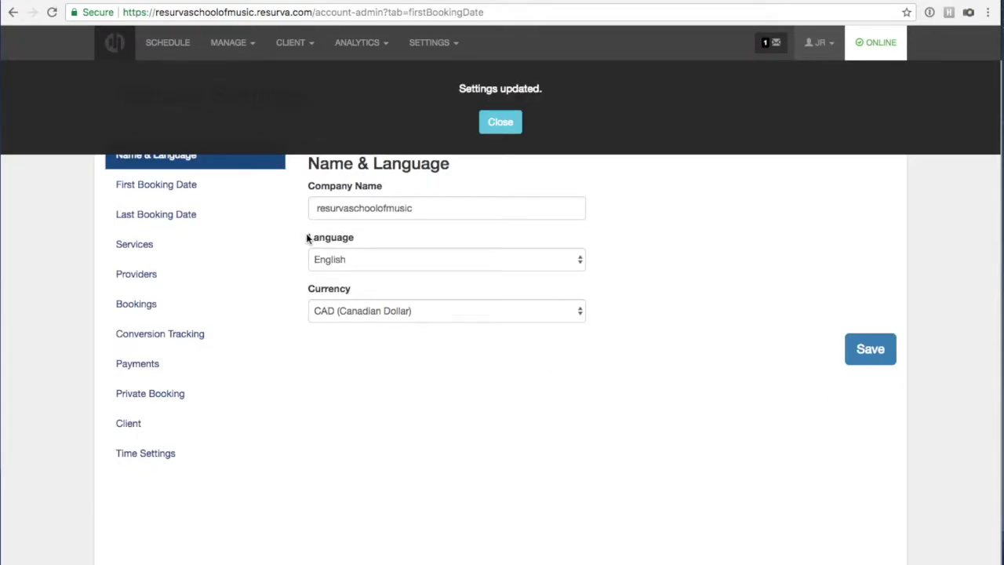
Dismiss the confirmation and move through Last Booking Date to the Services settings.
left_click(494, 122)
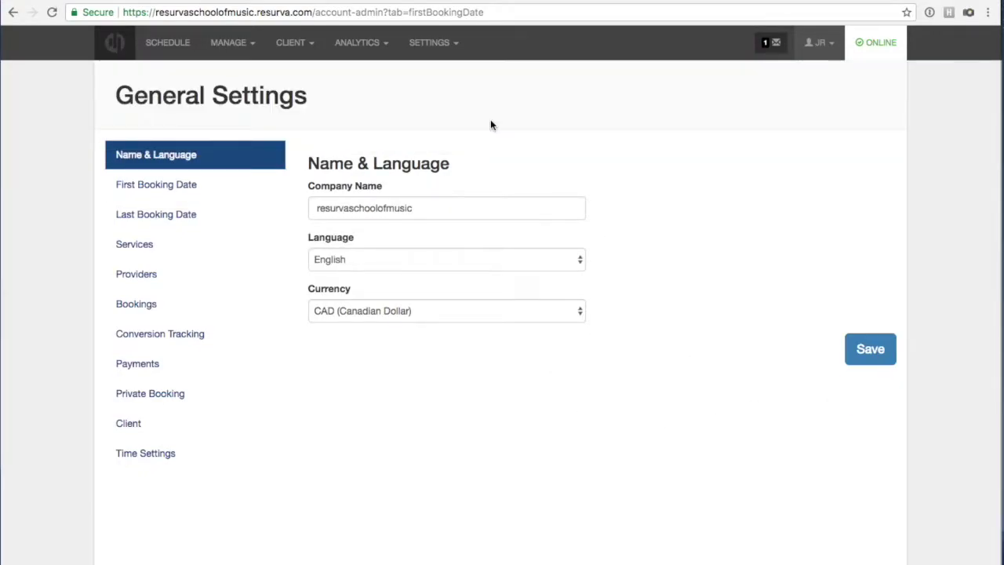
left_click(160, 215)
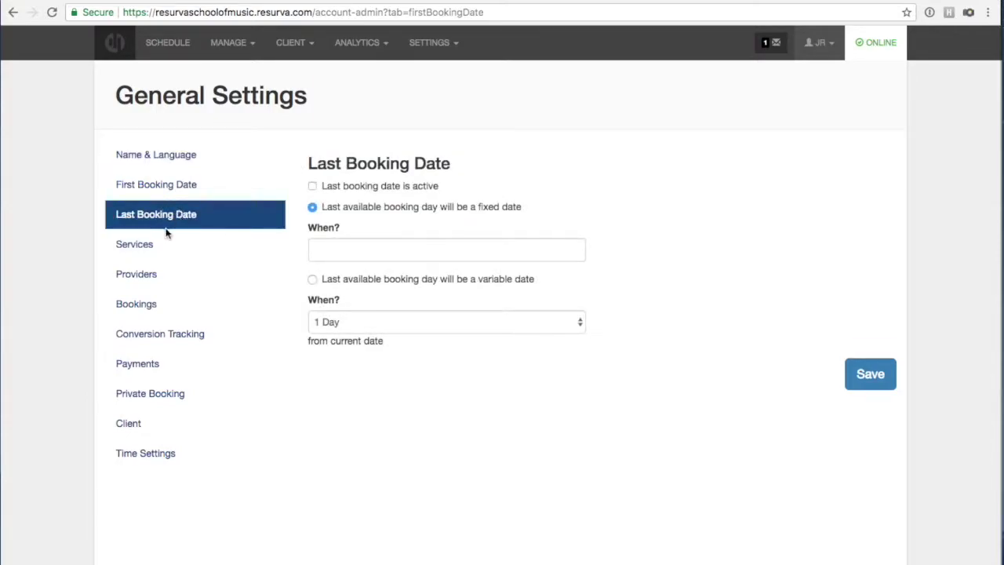
left_click(141, 244)
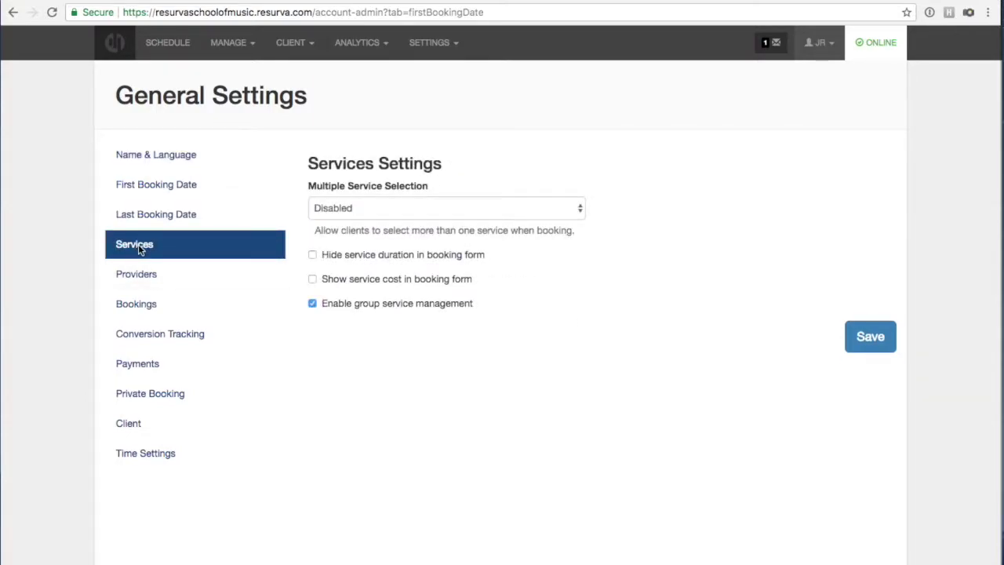
Set Multiple Service Selection to Enabled, then look over the Providers settings.
left_click(353, 208)
left_click(348, 221)
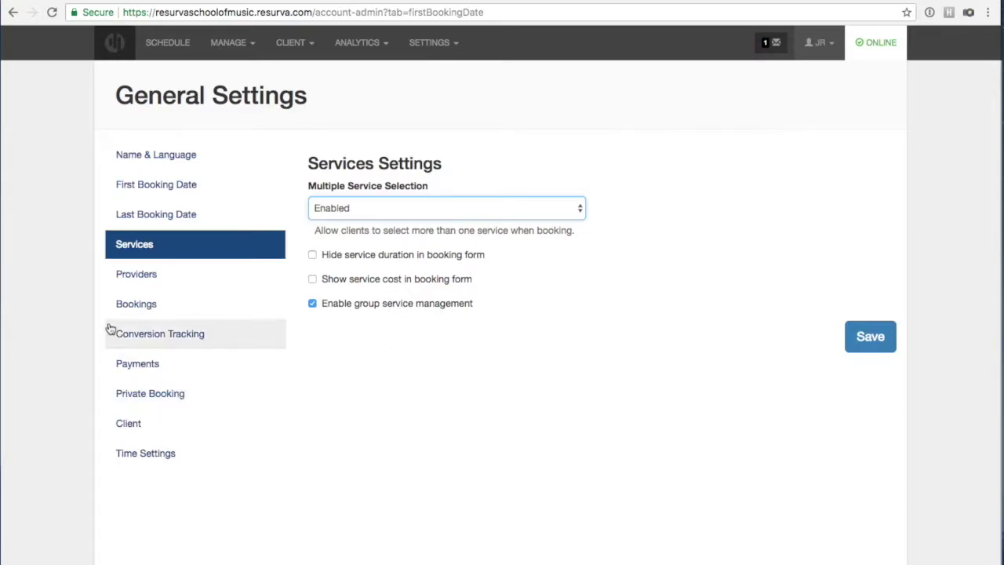
left_click(135, 280)
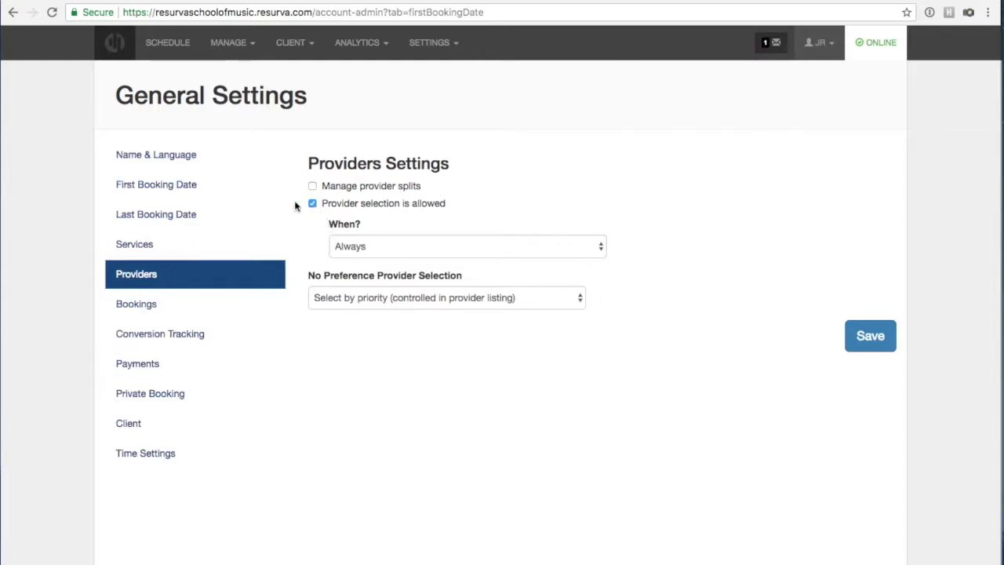
In Booking settings, set 'Bookings require waiver agreement' to Enabled and save.
left_click(148, 307)
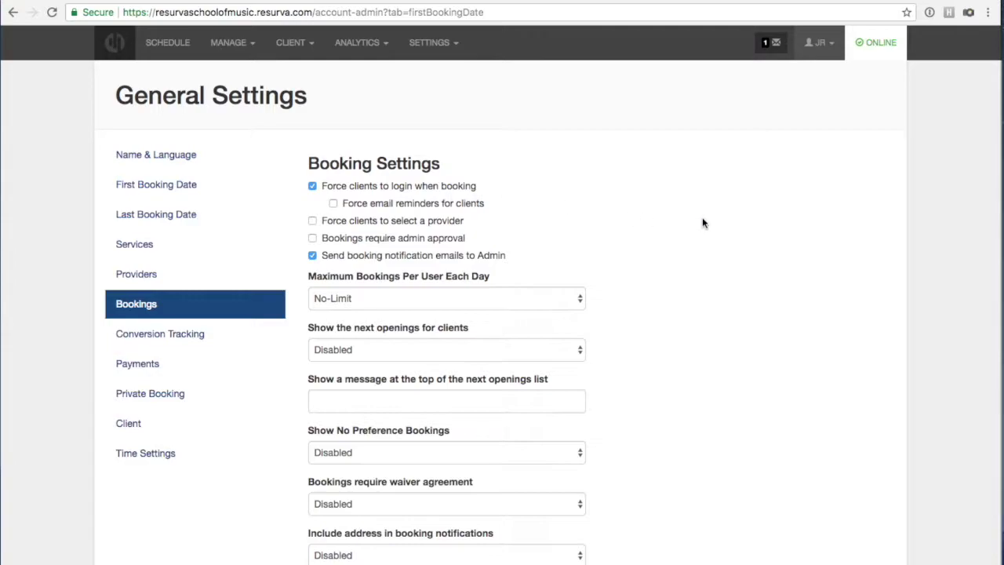
scroll(703, 223, "down", 2)
scroll(702, 224, "up", 2)
scroll(741, 307, "down", 2)
scroll(741, 308, "up", 2)
scroll(748, 334, "down", 1)
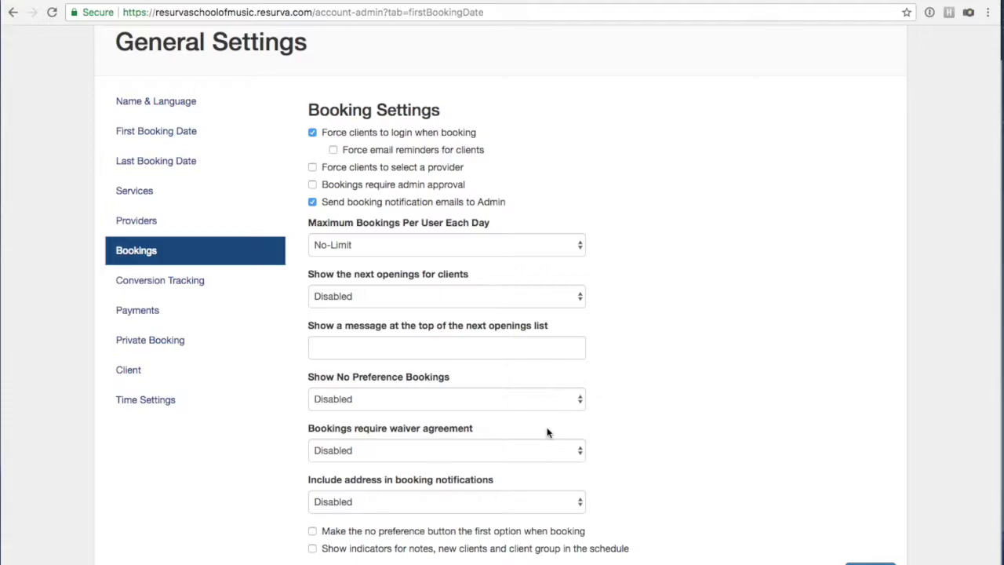
left_click(505, 453)
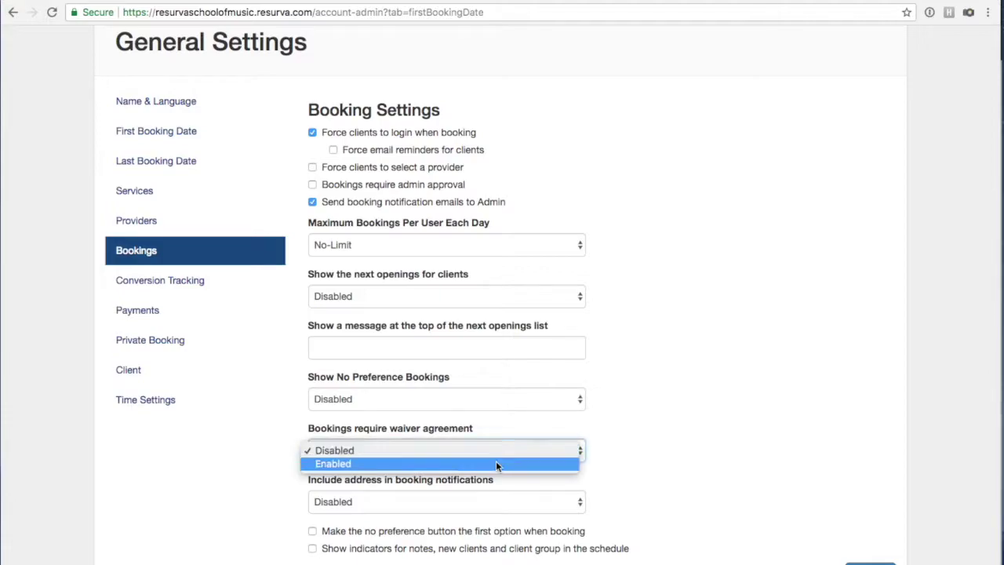
left_click(496, 465)
left_click(869, 560)
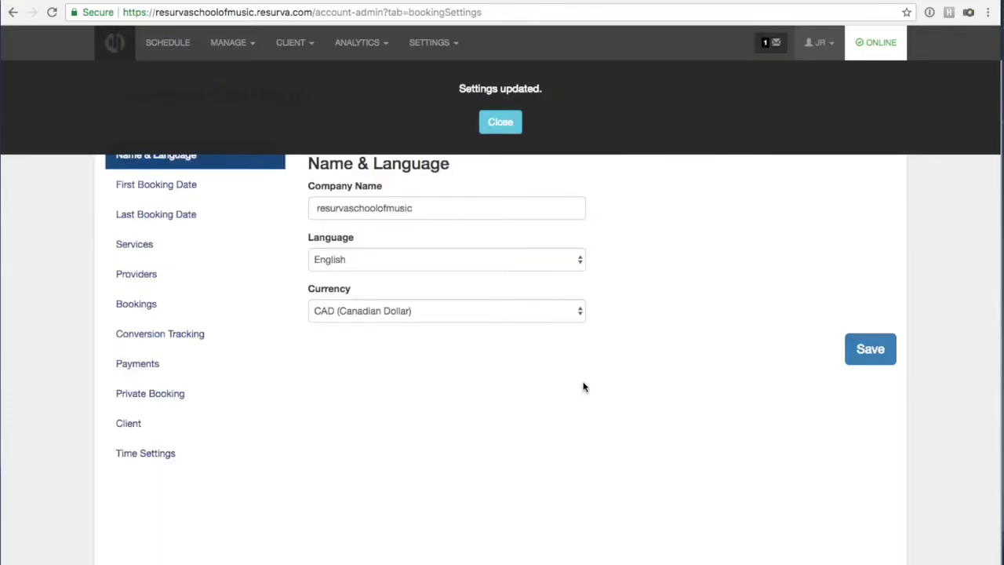
left_click(500, 123)
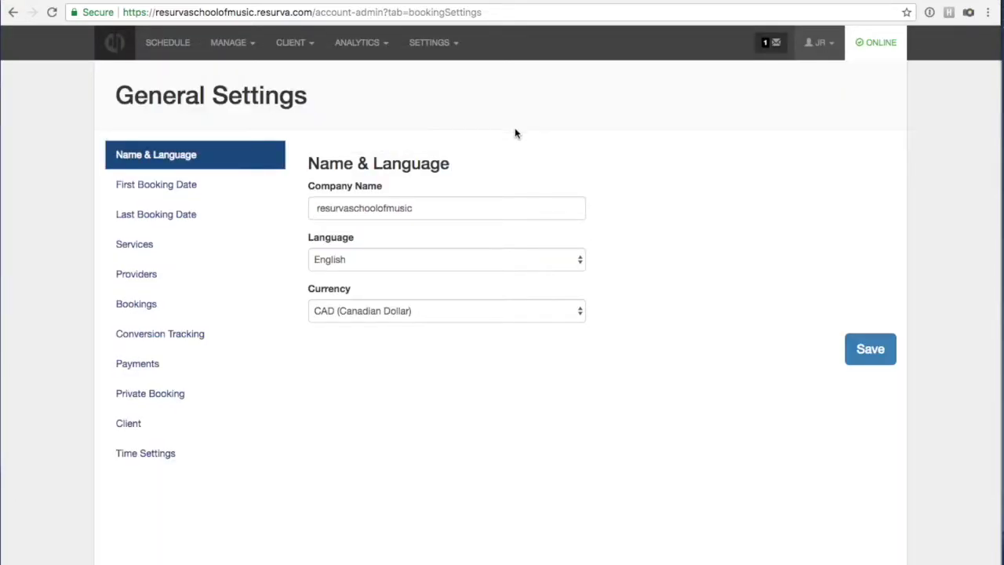
On the MANAGE > Waiver page, enter 'Two no-shows and you're banned.' and save it.
left_click(239, 43)
left_click(241, 261)
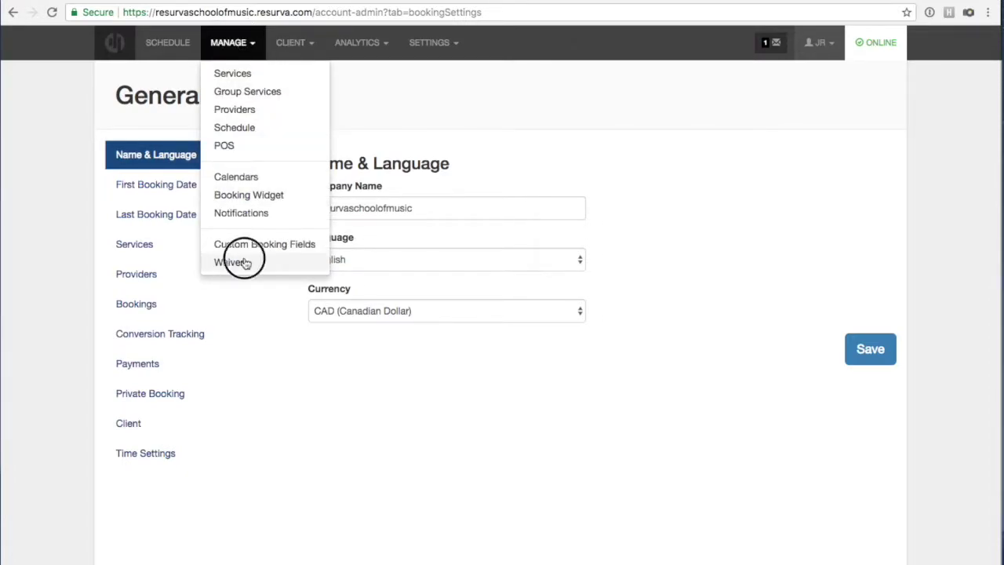
left_click(216, 189)
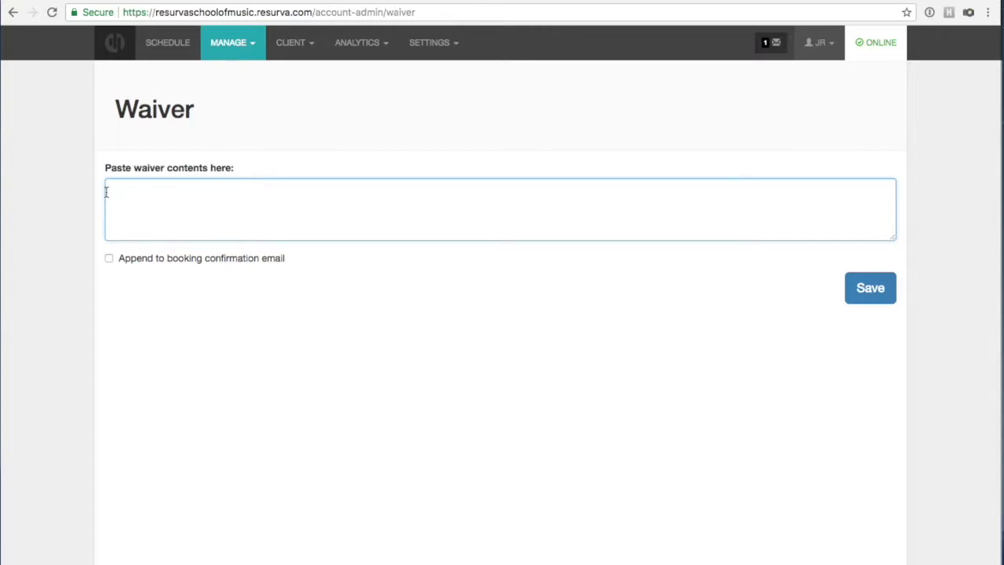
type("Two no-shows and you're banned")
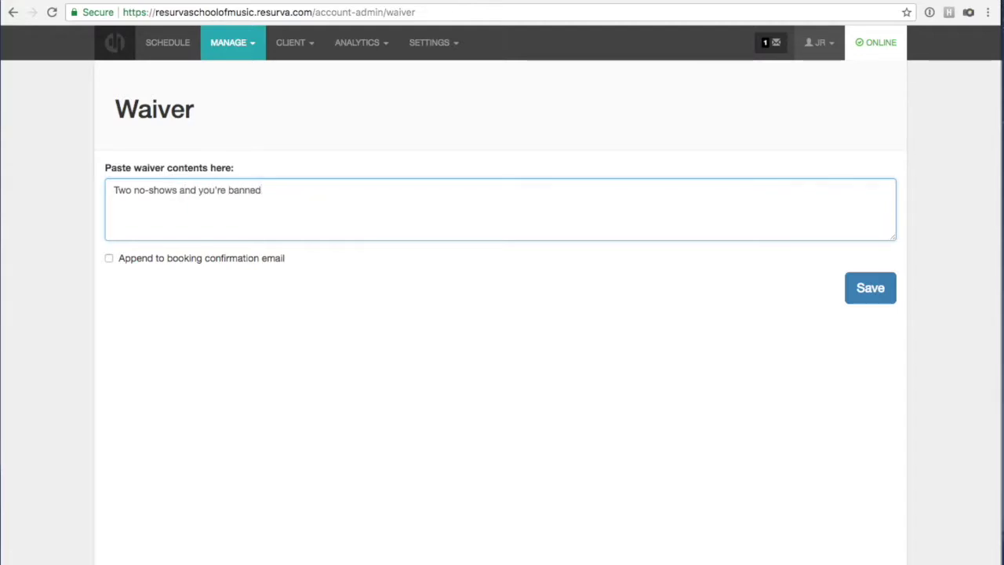
type(".")
left_click(88, 260)
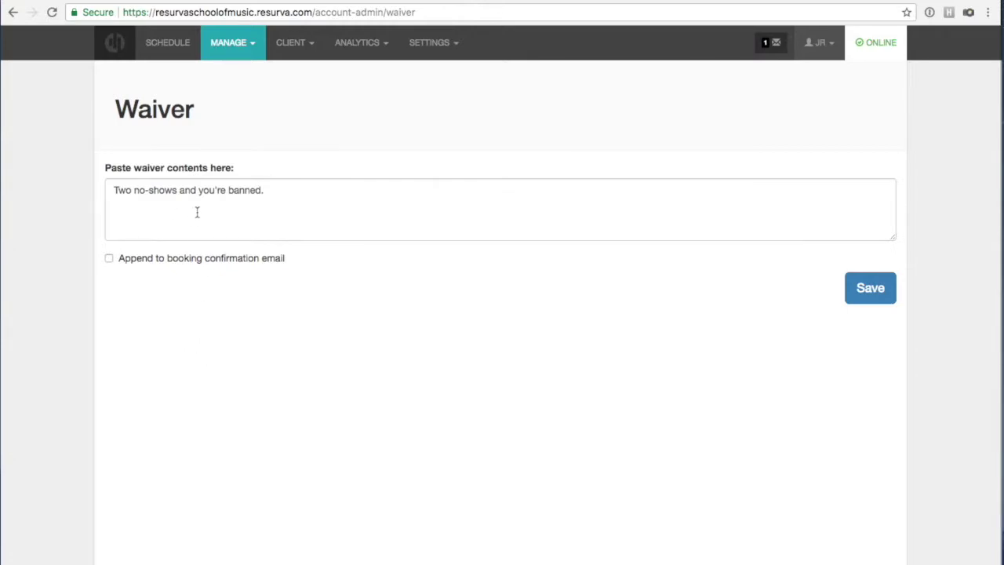
left_click(866, 298)
left_click(864, 300)
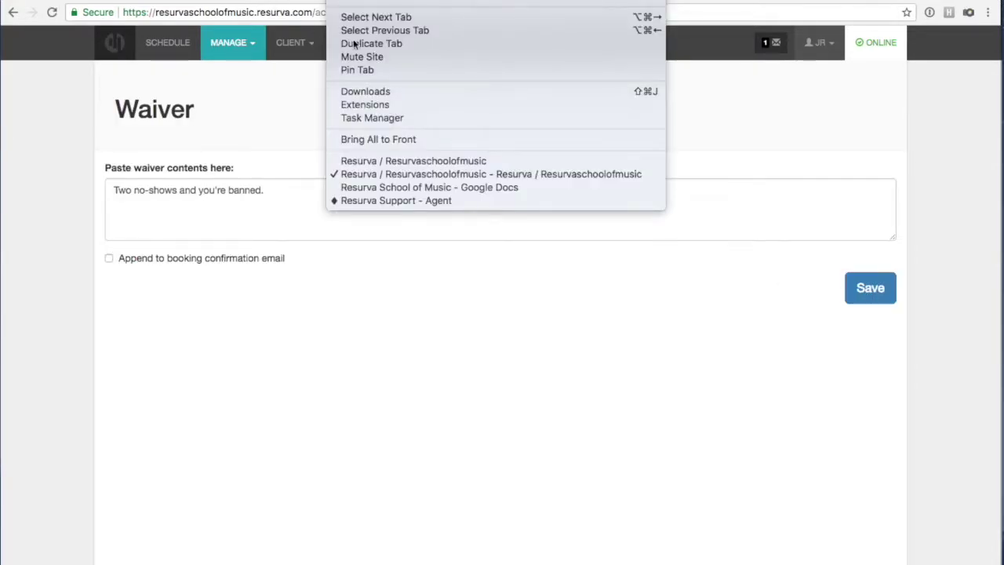
Start a Piano Lessons > Intro to Piano booking on the client booking page.
left_click(362, 158)
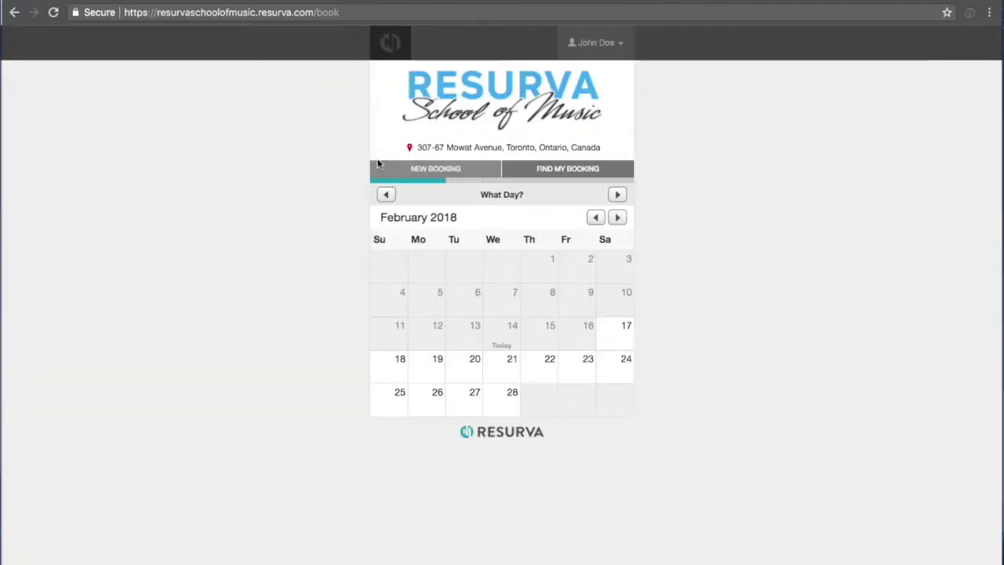
left_click(416, 168)
left_click(421, 226)
left_click(424, 226)
left_click(407, 332)
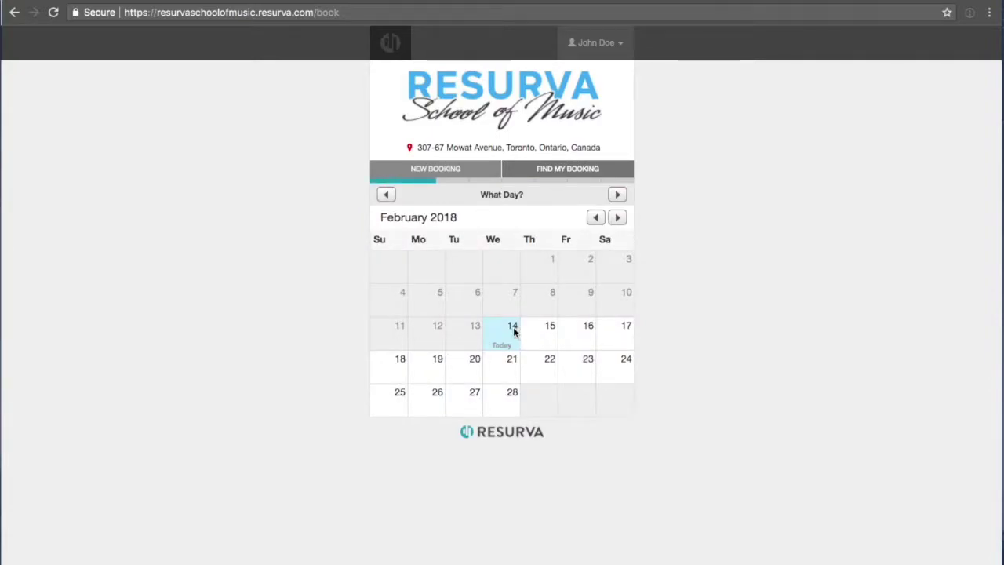
Book February 14 at 10:30am with no provider preference to reach the booking terms, then restart.
left_click(505, 337)
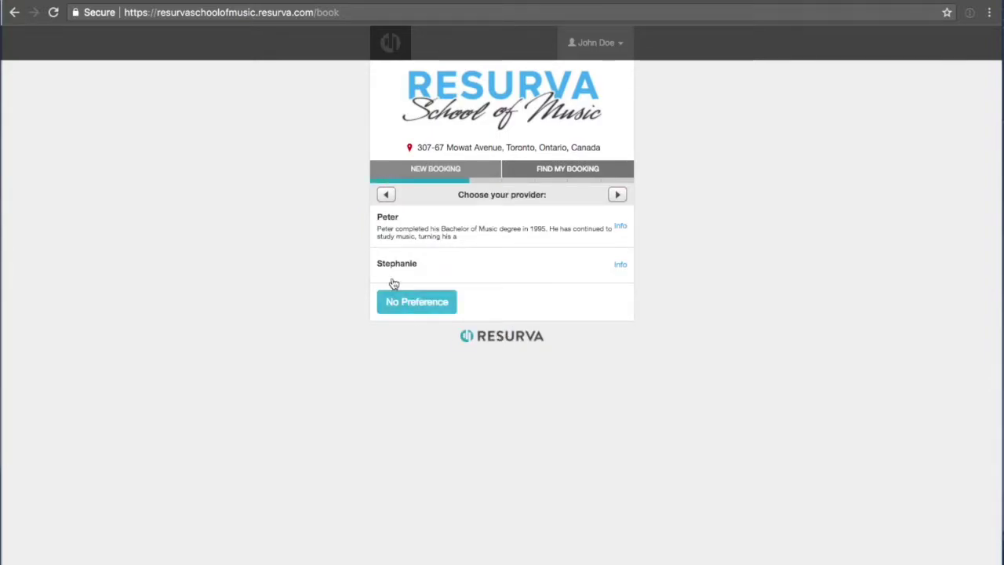
left_click(399, 298)
left_click(418, 245)
left_click(406, 277)
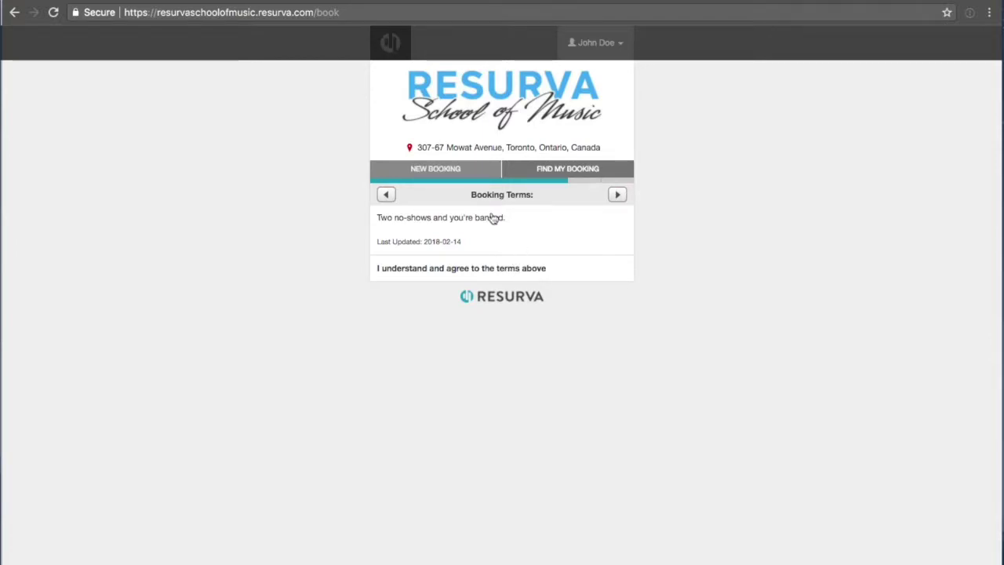
left_click(443, 174)
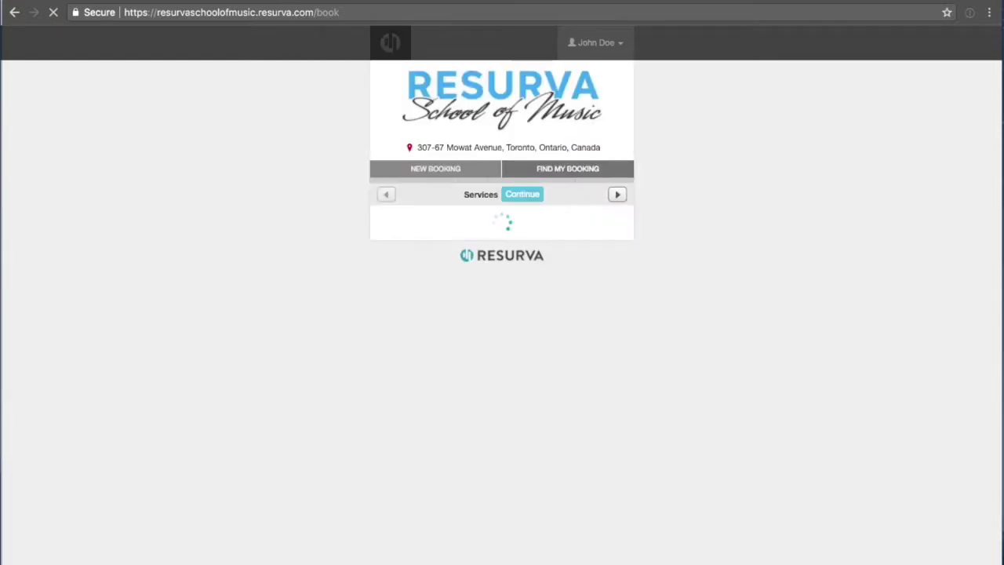
left_click(345, 0)
Back in the admin Booking settings, set 'Bookings require waiver agreement' to Disabled and save.
left_click(378, 175)
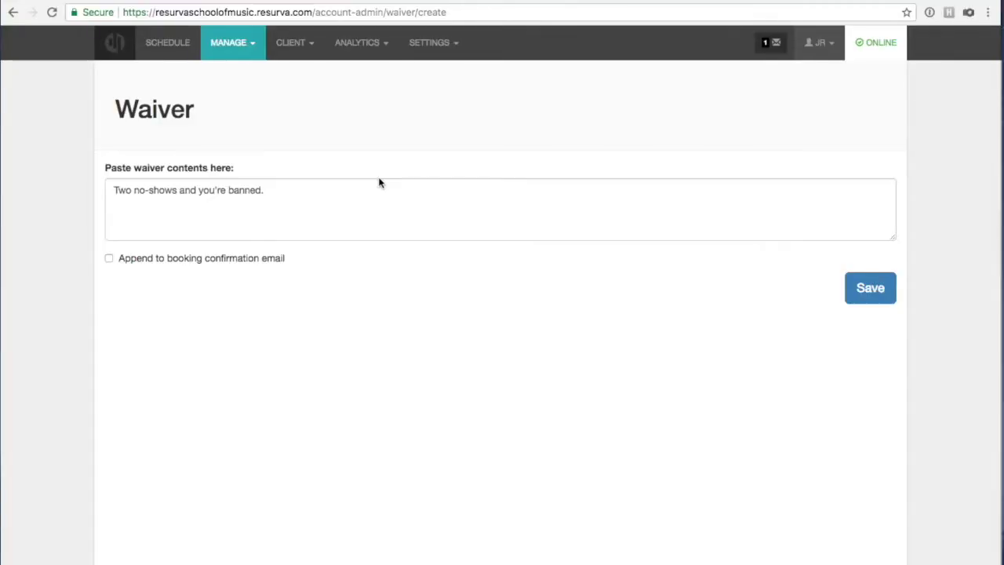
left_click(231, 44)
left_click(420, 45)
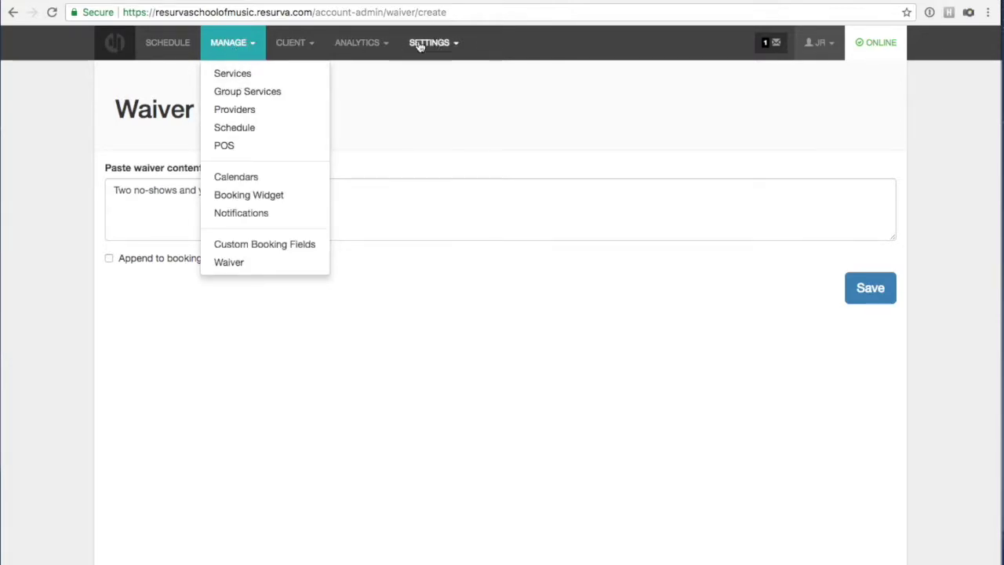
left_click(423, 71)
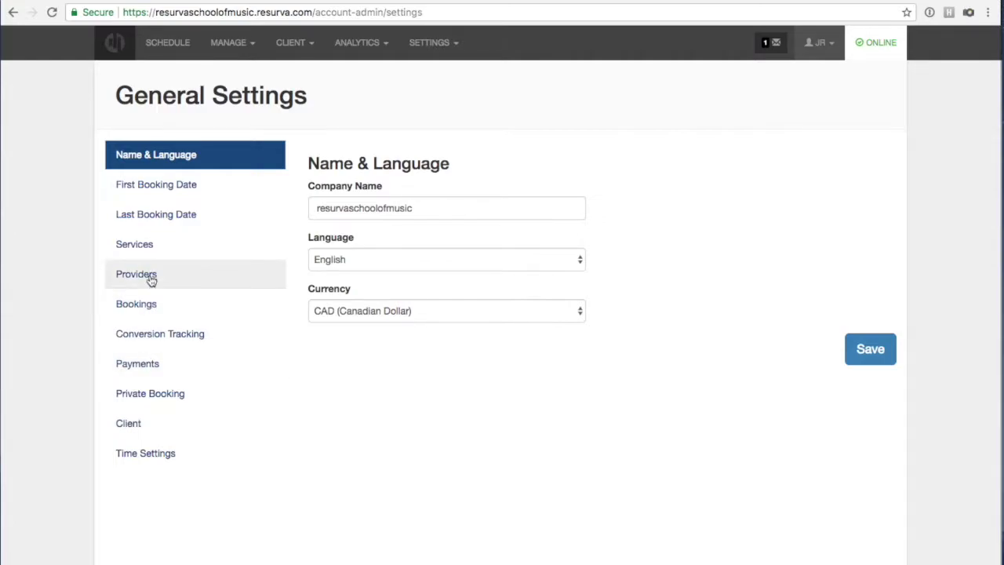
left_click(149, 306)
scroll(400, 376, "down", 2)
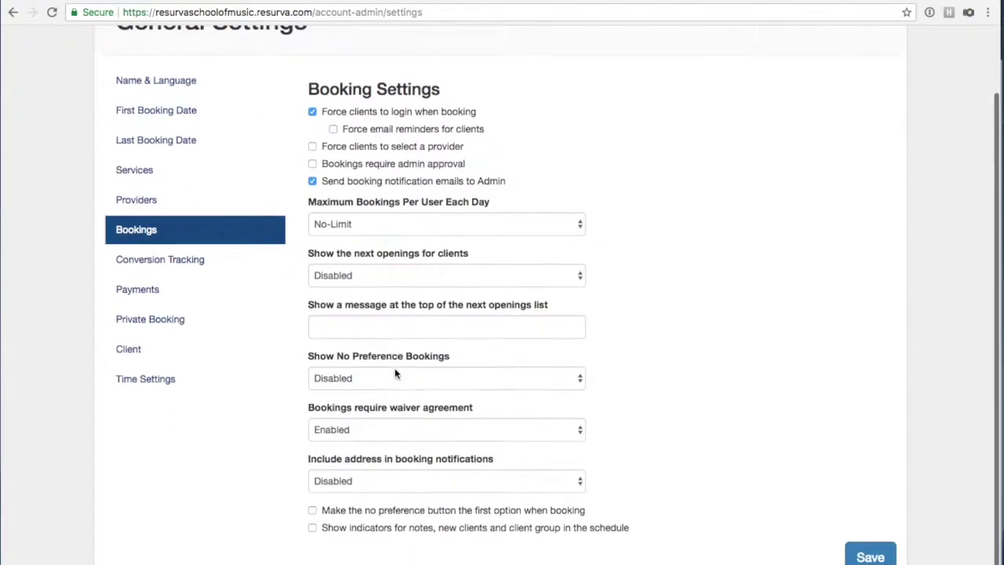
left_click(462, 434)
left_click(687, 401)
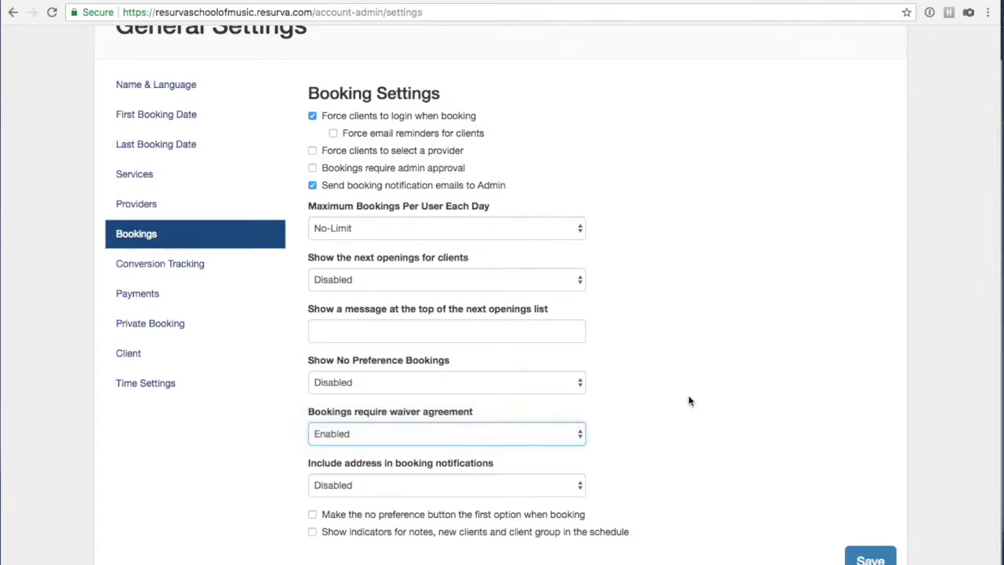
left_click(863, 558)
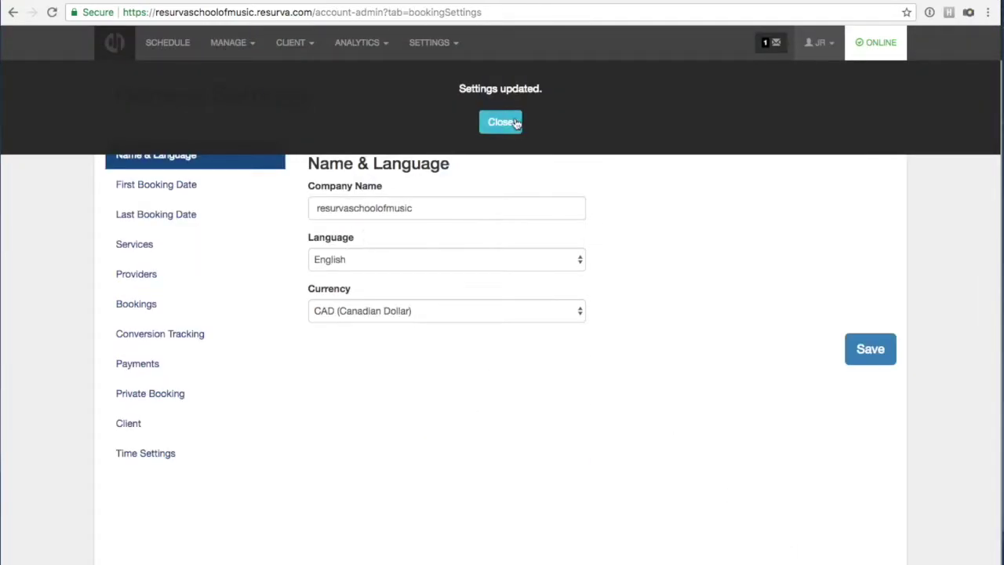
left_click(502, 123)
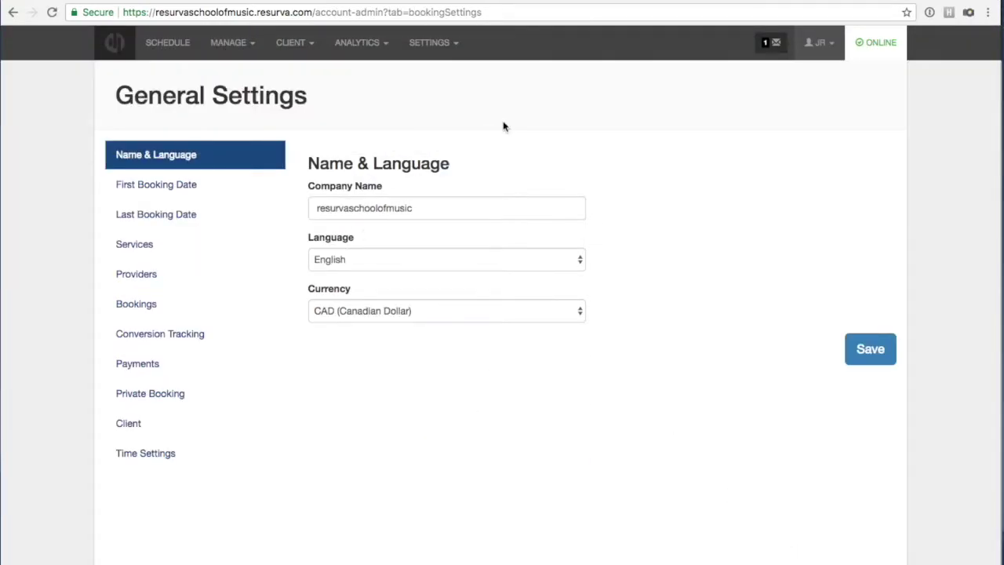
Browse the Conversion Tracking, Payments and Private Booking settings, then open Client settings.
left_click(145, 334)
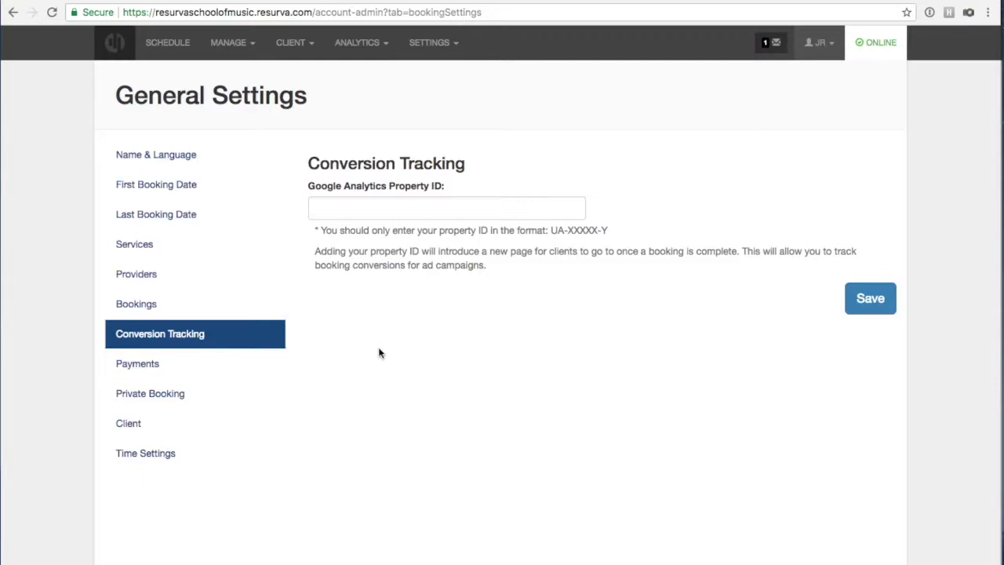
left_click(133, 366)
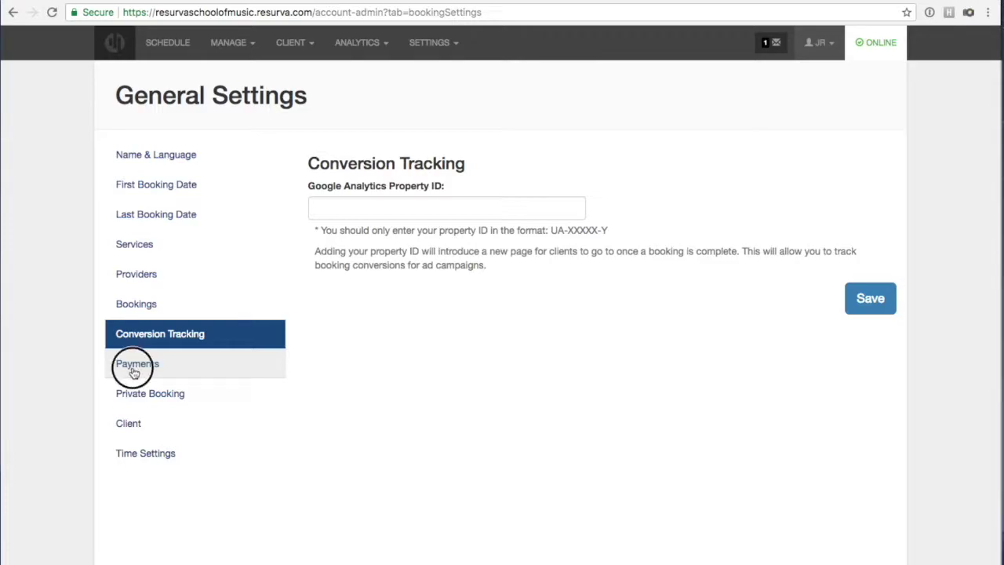
left_click(183, 391)
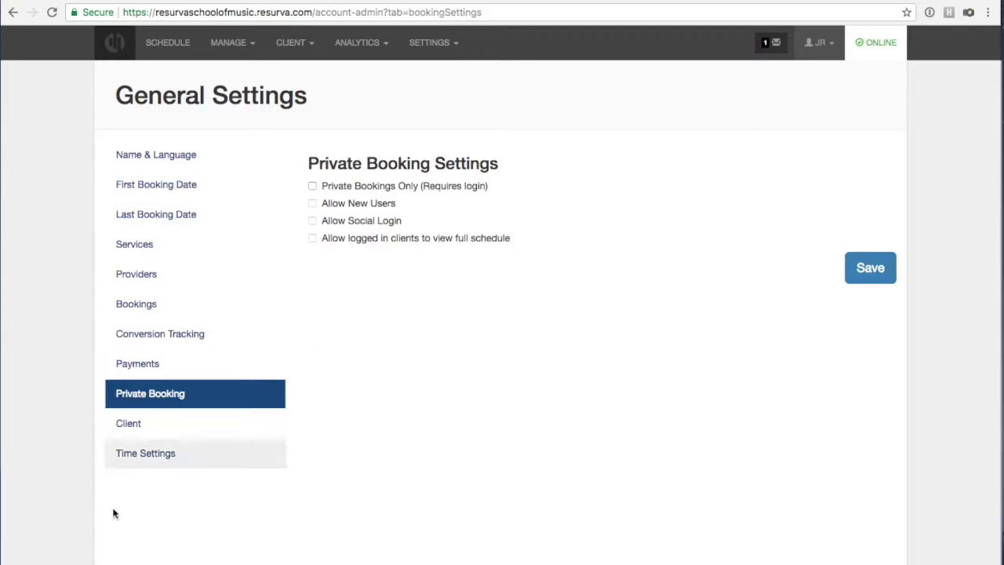
left_click(124, 426)
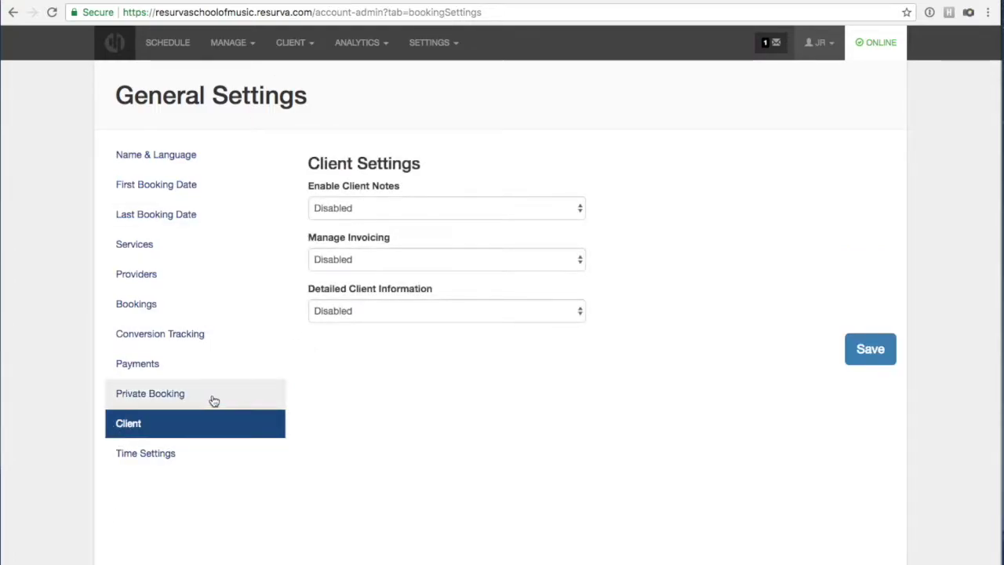
Set Enable Client Notes to Enabled, save, and bring up the schedule.
left_click(350, 208)
left_click(349, 222)
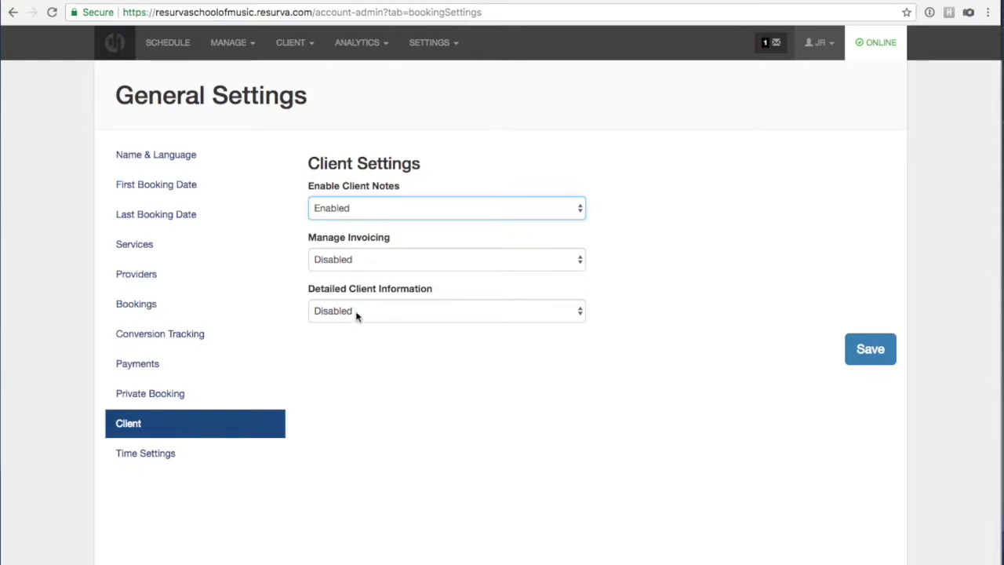
left_click(865, 349)
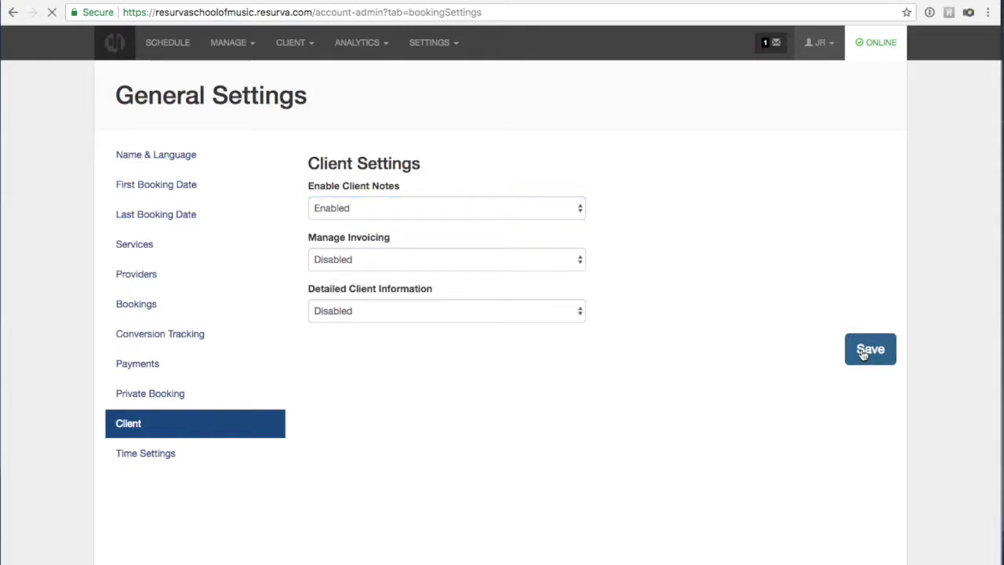
left_click(501, 129)
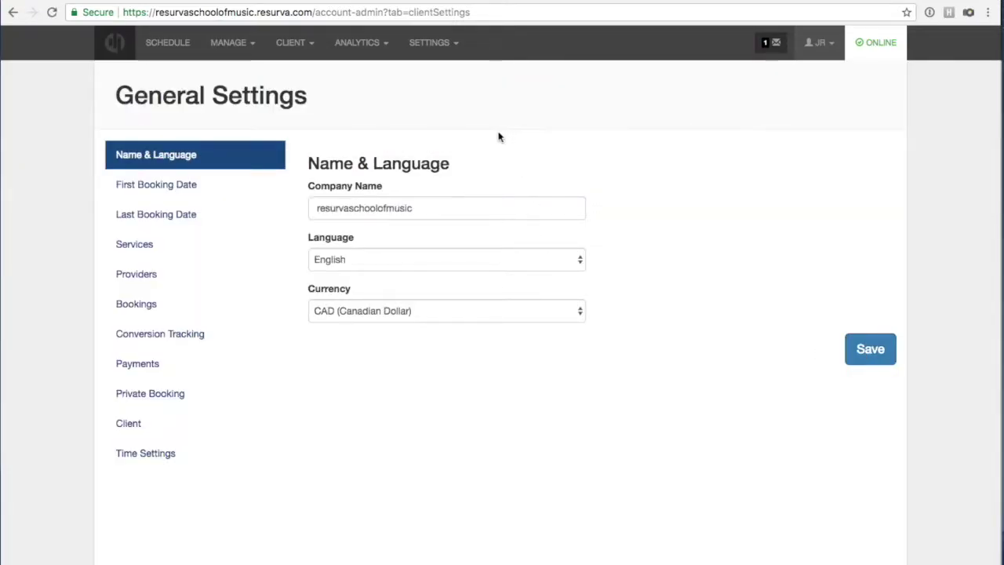
left_click(168, 43)
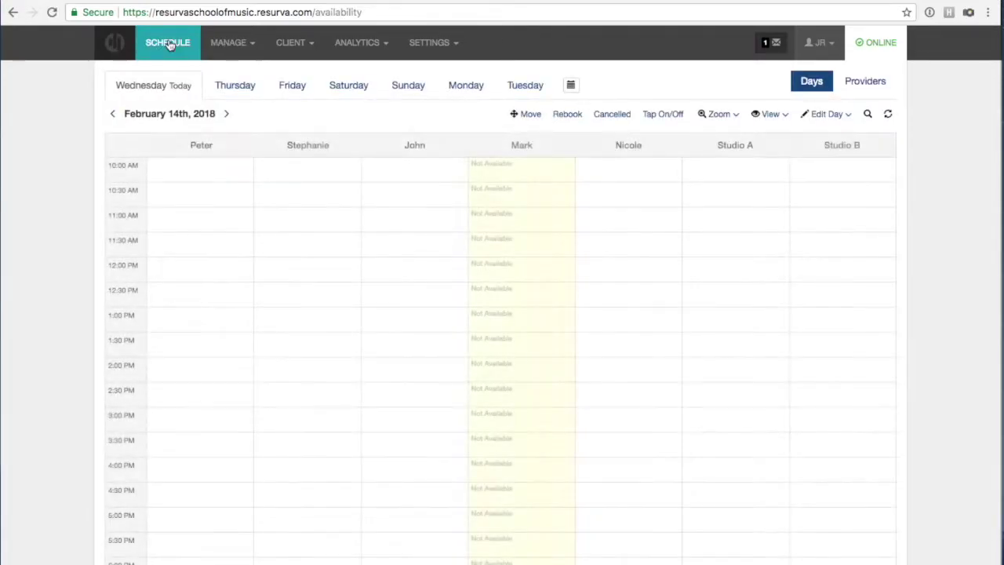
Go to Saturday February 17th's schedule and open the Intro to Guitar booking.
left_click(240, 85)
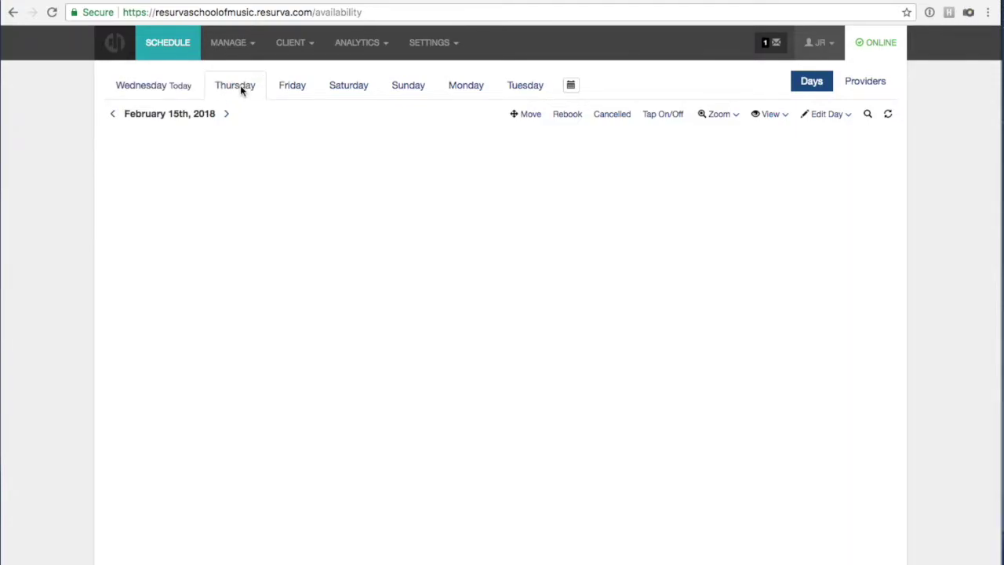
left_click(285, 86)
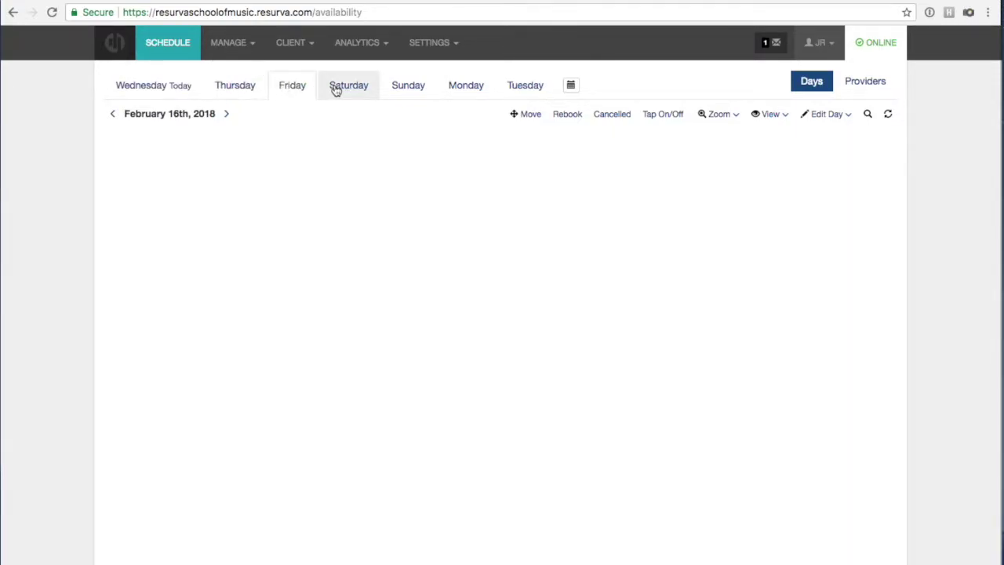
left_click(334, 87)
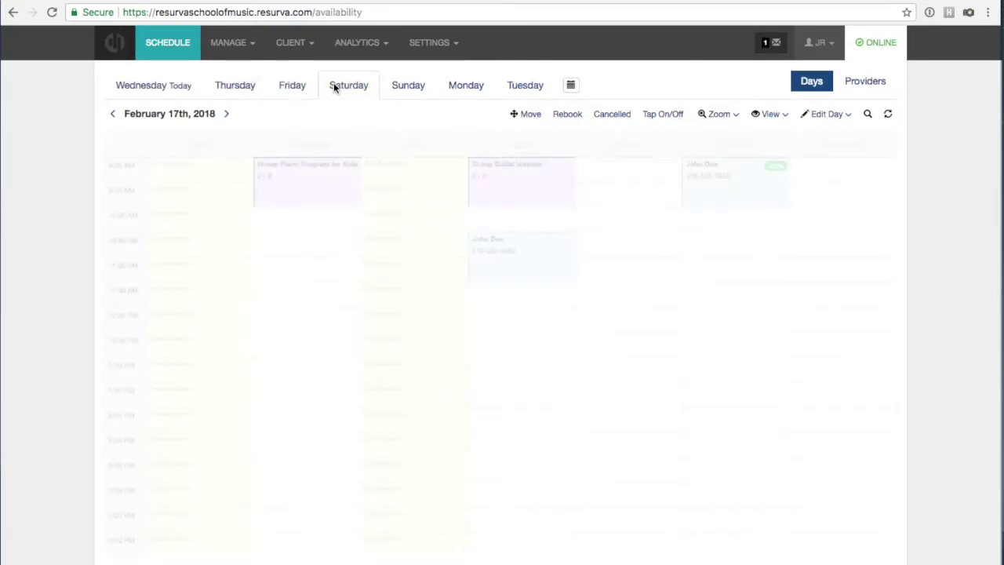
left_click(539, 268)
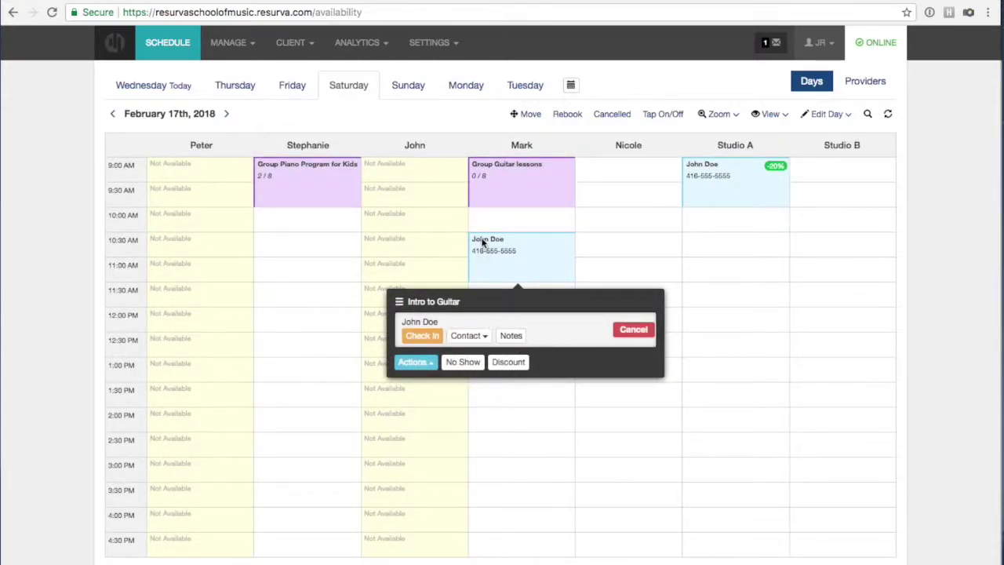
Add a client note calling the student great, then reopen the notes to confirm it saved.
left_click(508, 337)
left_click(509, 393)
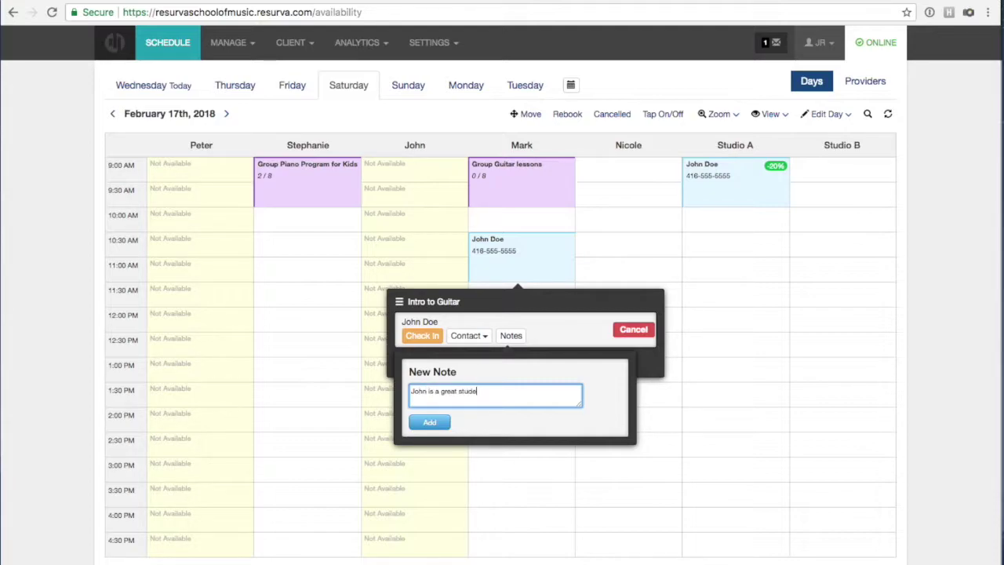
left_click(429, 422)
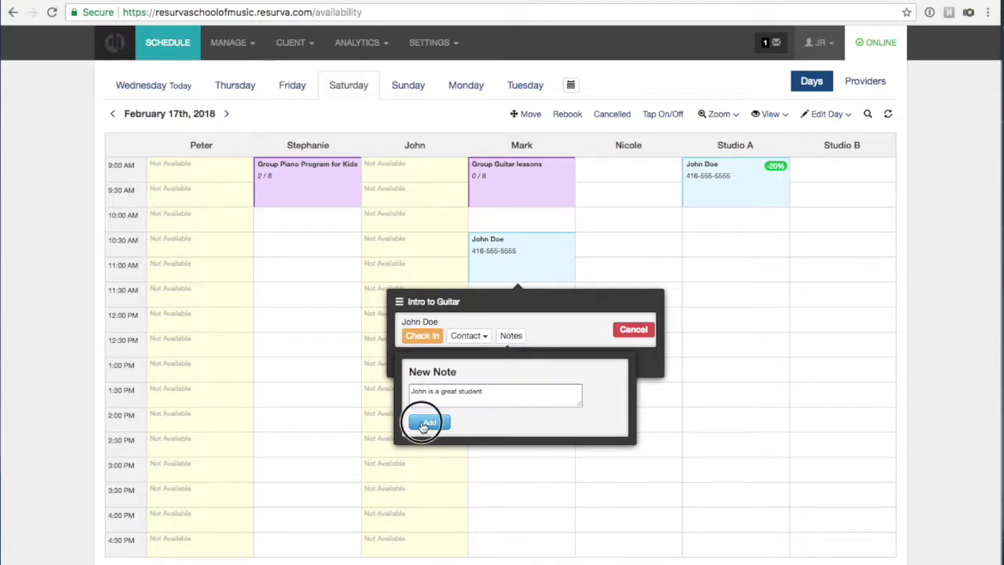
left_click(562, 334)
left_click(509, 336)
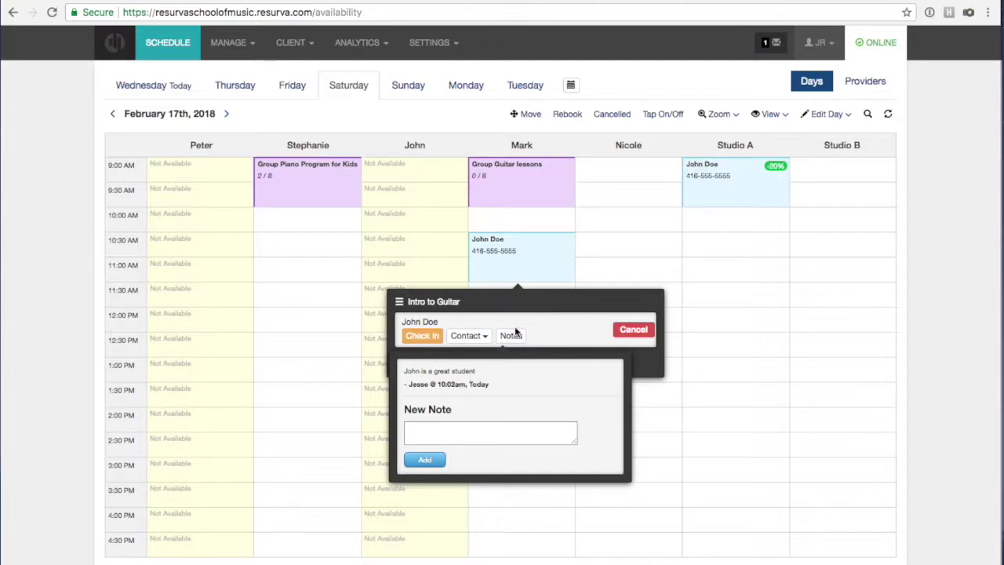
left_click(543, 328)
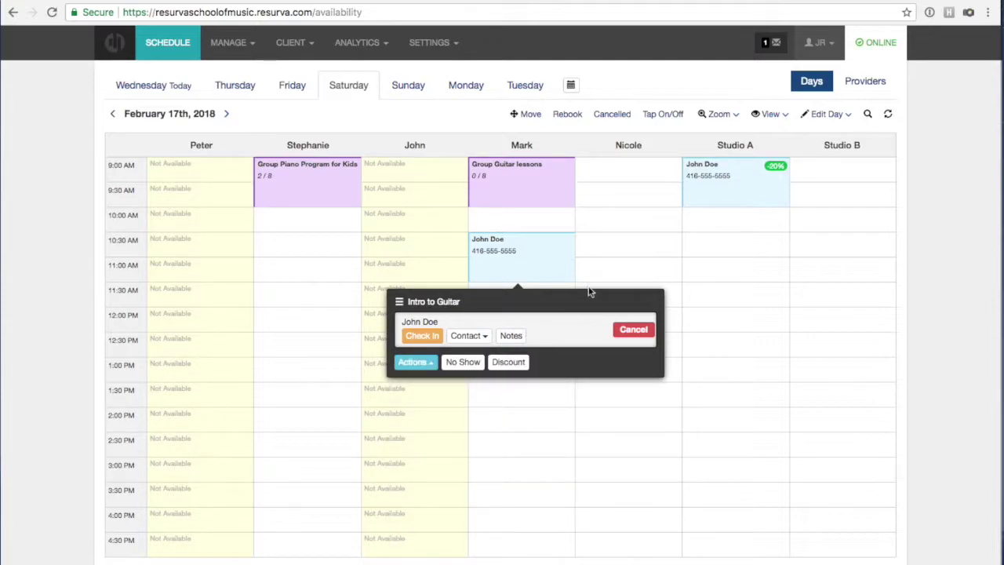
left_click(609, 249)
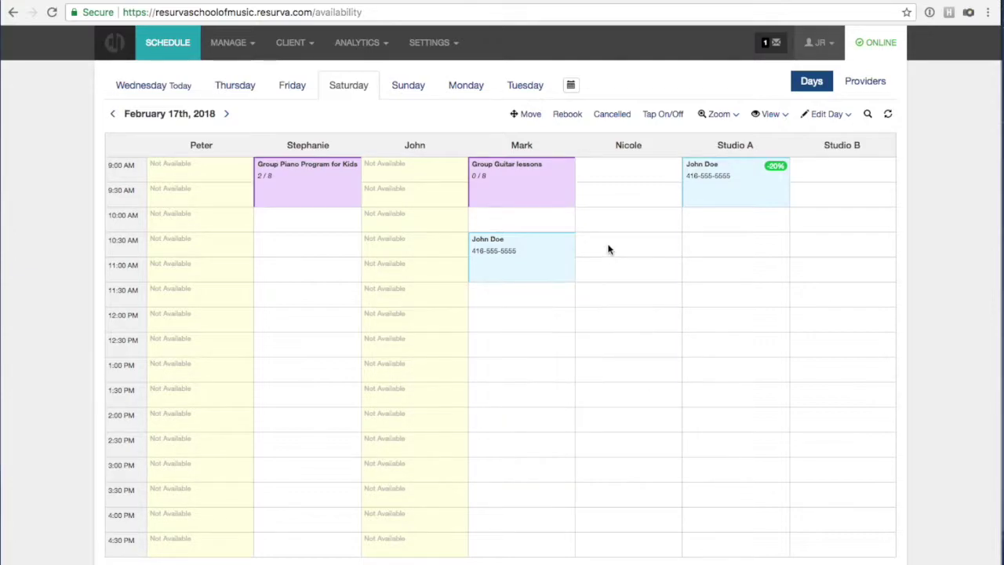
Review the Client and Time settings under App Settings.
left_click(455, 39)
left_click(448, 75)
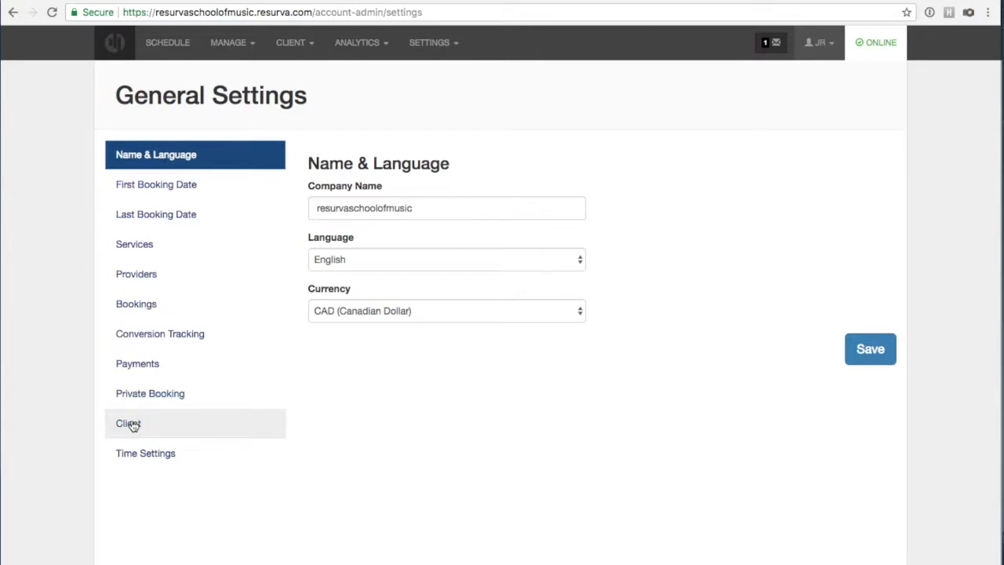
left_click(130, 420)
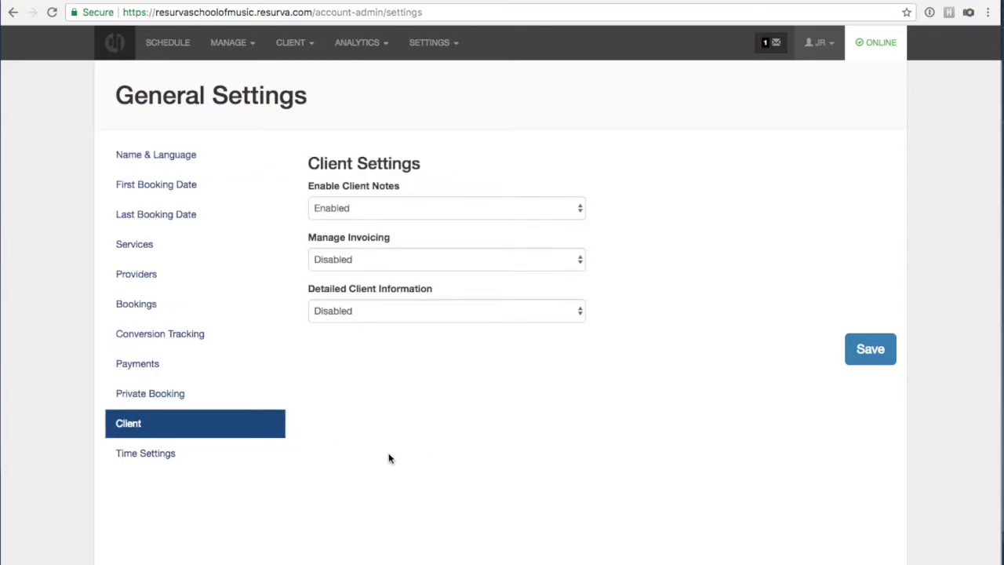
left_click(145, 456)
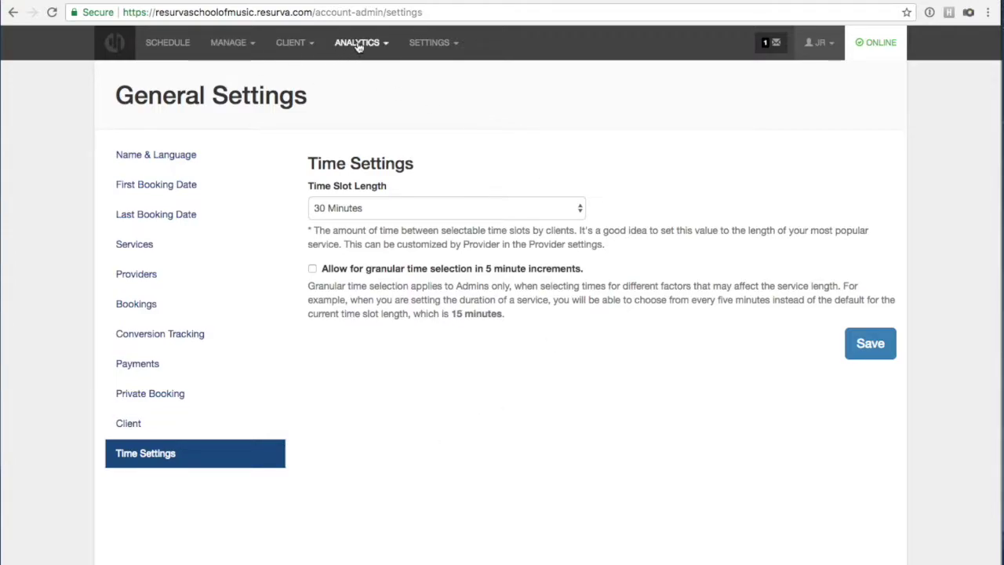
Check the client's saved note in the Client List, then go to Client Groups.
left_click(299, 46)
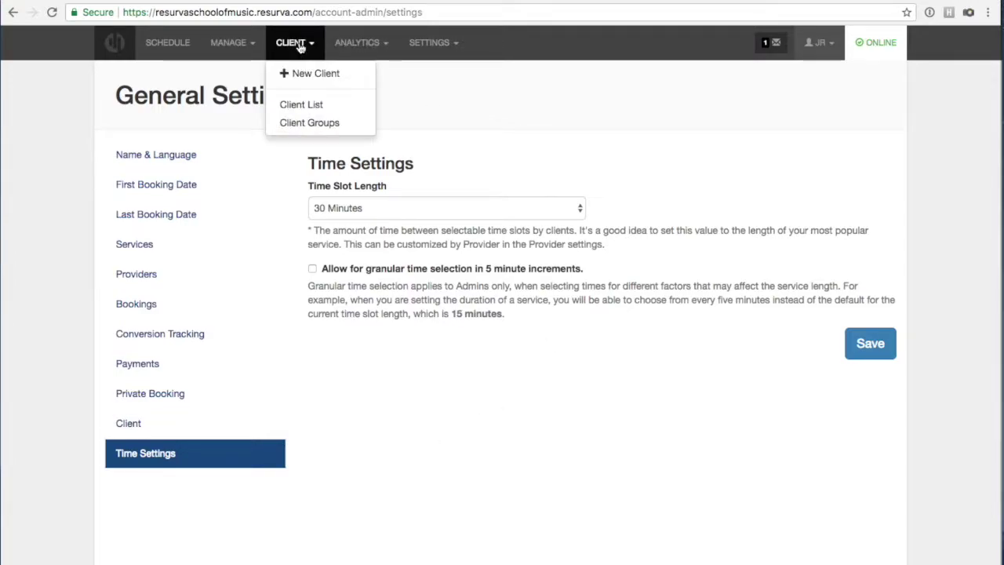
left_click(303, 107)
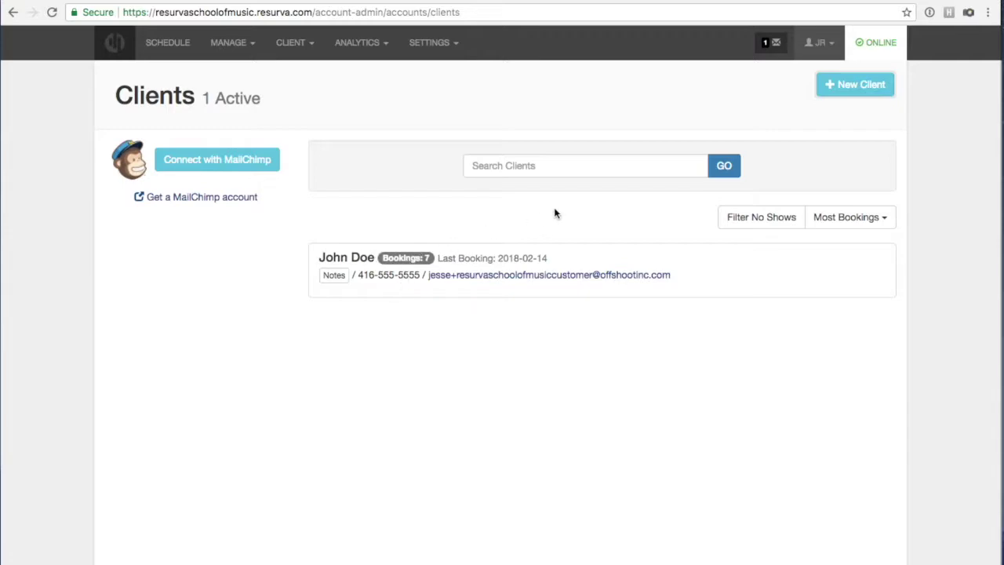
left_click(333, 276)
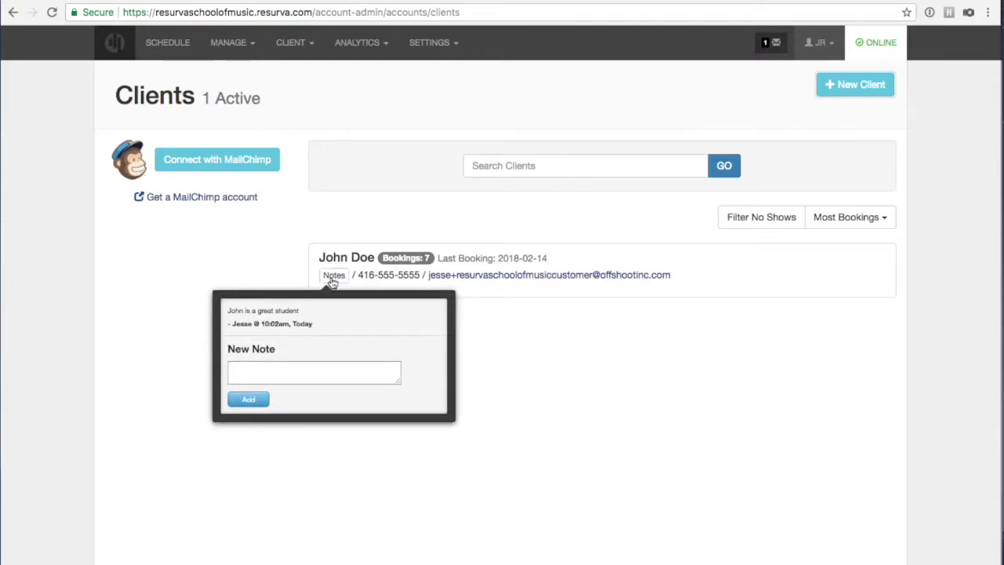
left_click(332, 276)
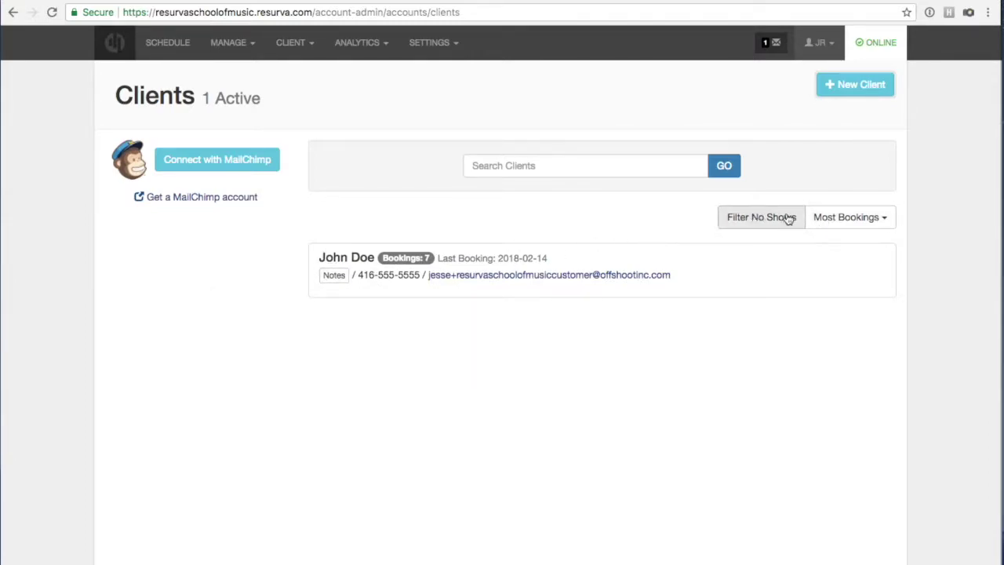
left_click(305, 45)
left_click(310, 124)
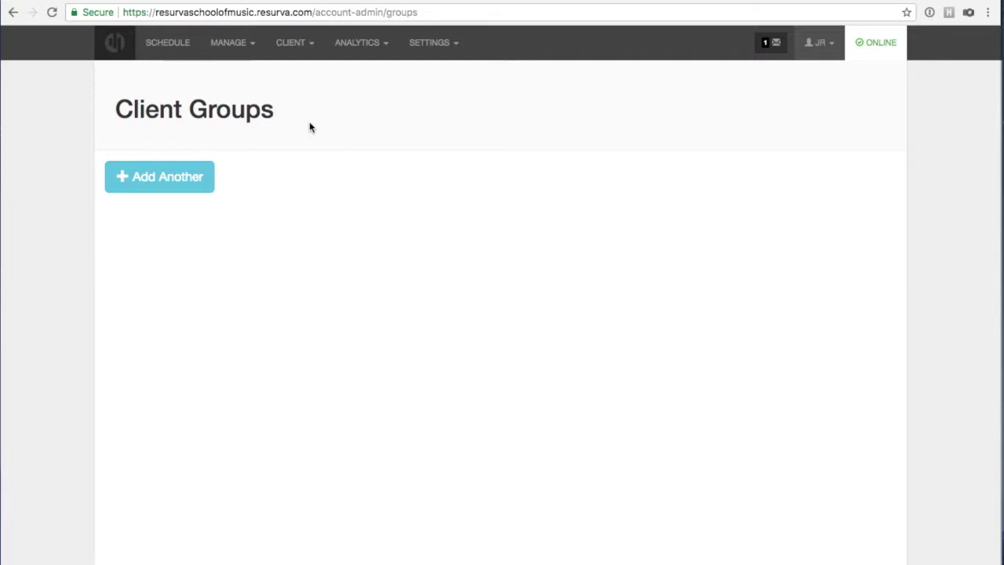
Create a 'Friends & Family' client group with a 20% discount.
left_click(193, 176)
left_click(304, 171)
type("Friends & Family")
left_click(305, 217)
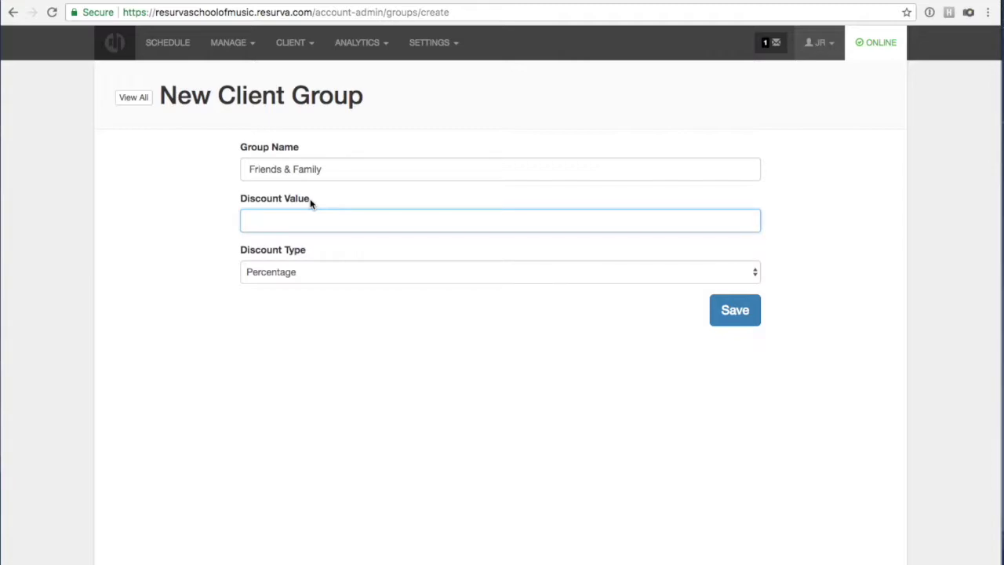
type("20")
left_click(721, 314)
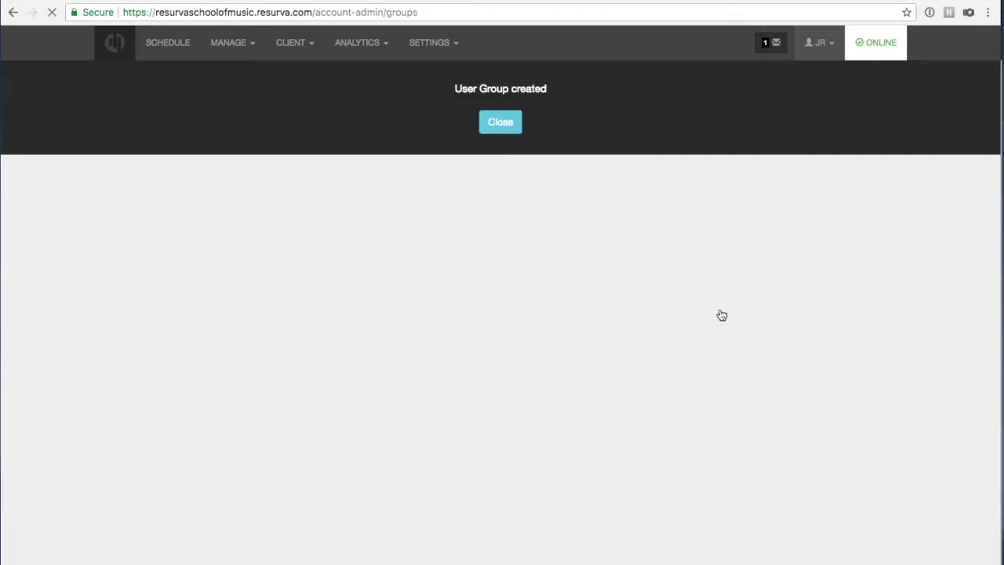
left_click(499, 123)
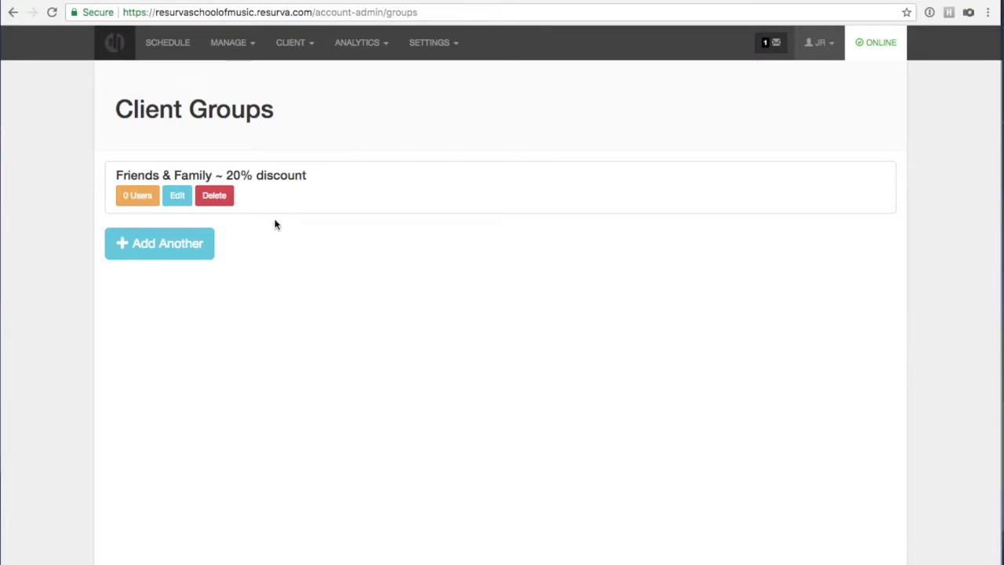
left_click(302, 43)
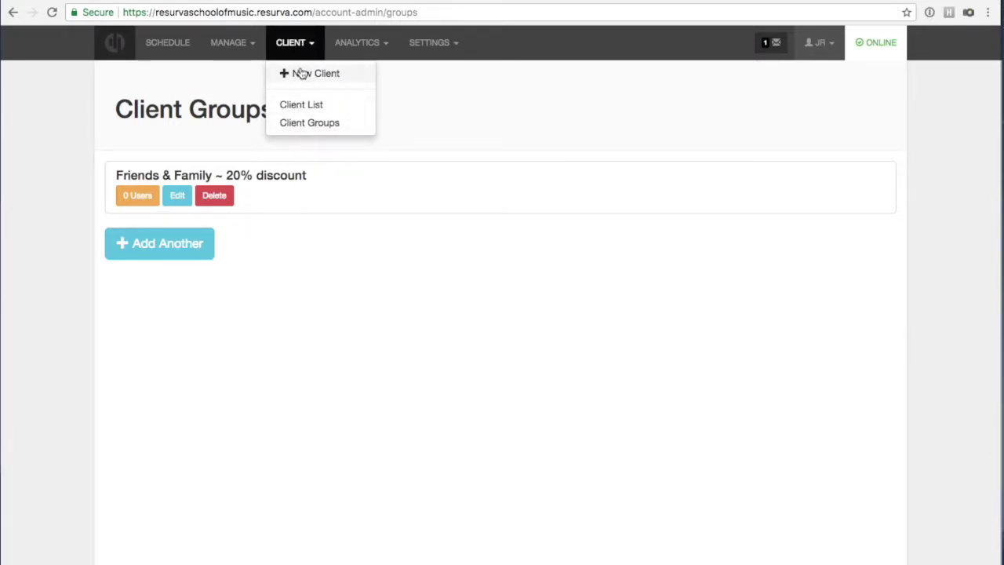
left_click(354, 46)
View the Reporting page's Resurva Impact statistics for the Last 30 Days.
left_click(355, 73)
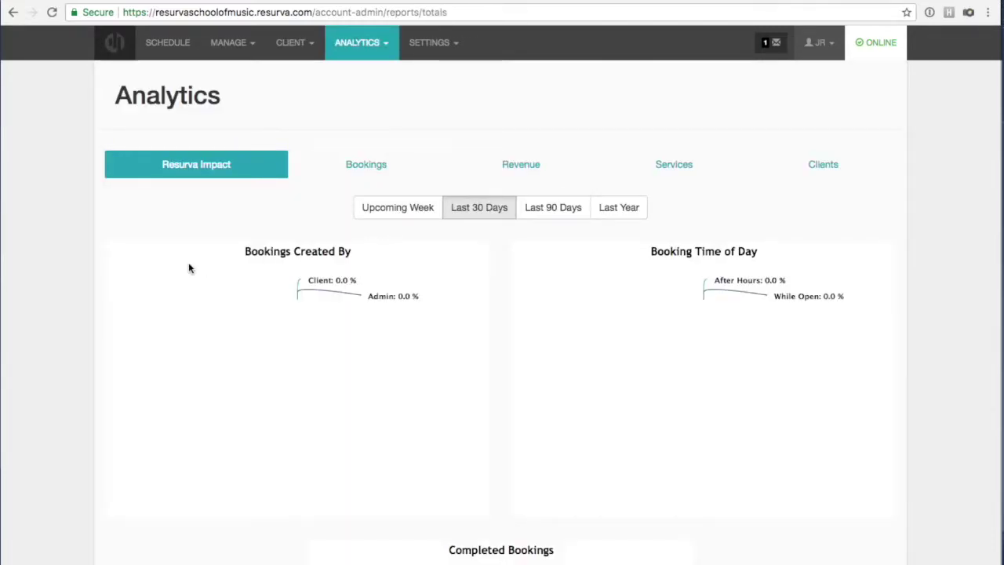
scroll(165, 308, "down", 2)
scroll(167, 310, "up", 2)
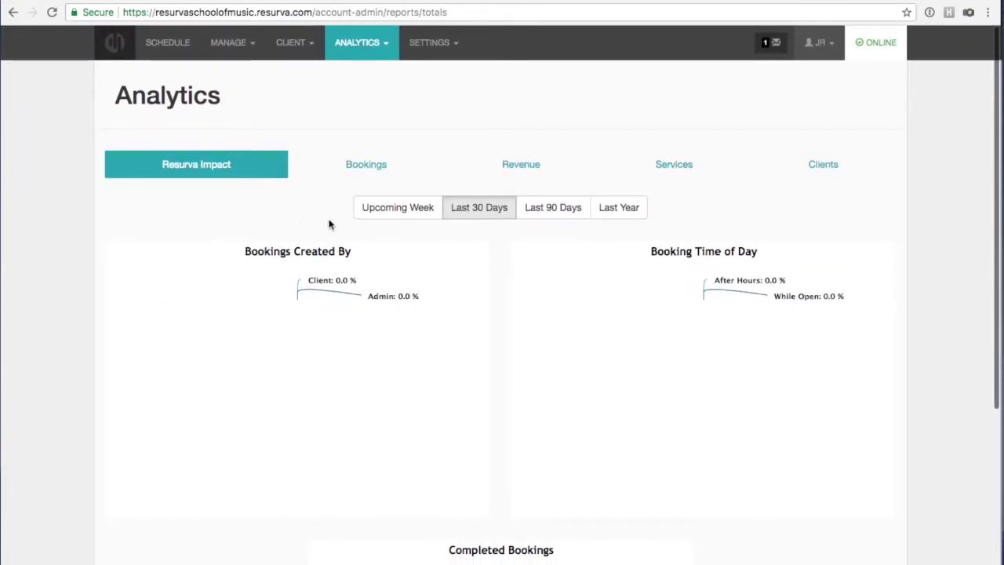
left_click(453, 210)
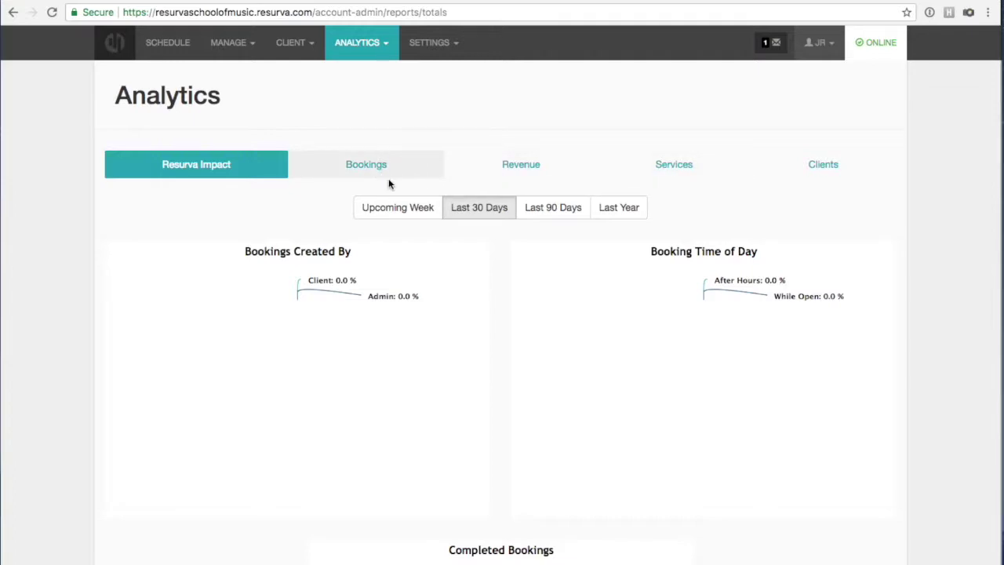
scroll(507, 356, "down", 1)
scroll(508, 357, "down", 5)
scroll(501, 403, "up", 6)
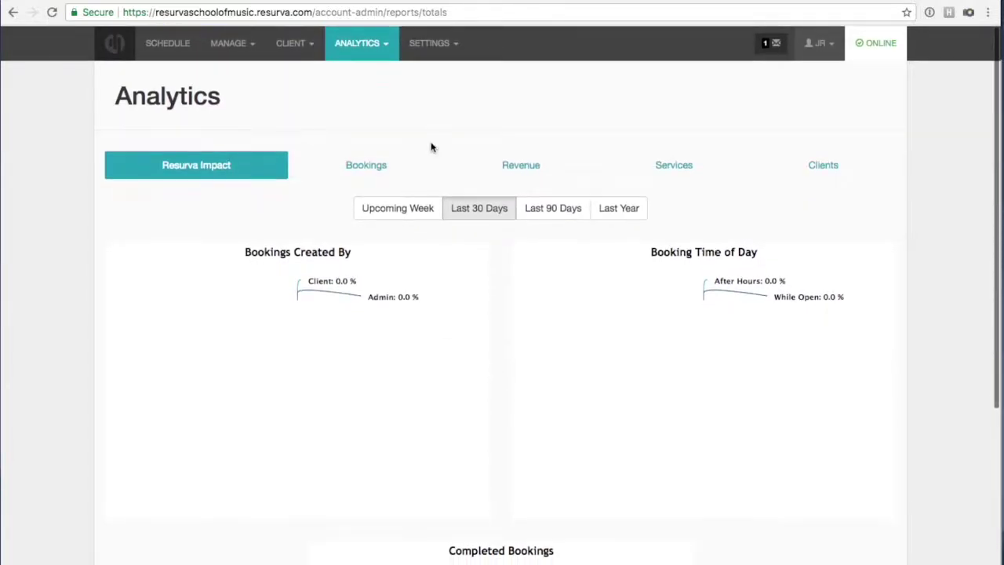
left_click(362, 39)
left_click(364, 89)
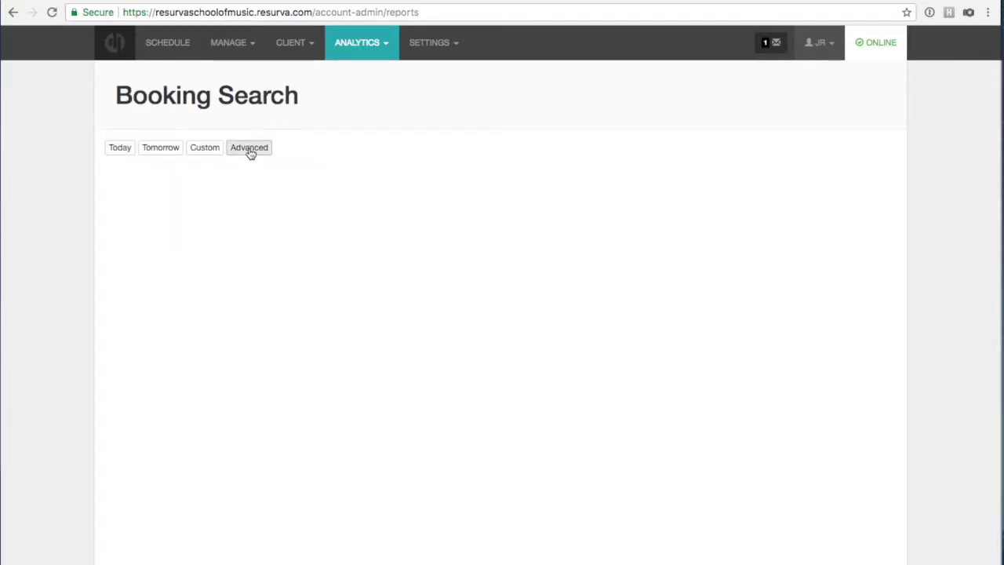
Step the booking search from Today and Tomorrow ahead to Saturday February 17th's bookings.
left_click(121, 149)
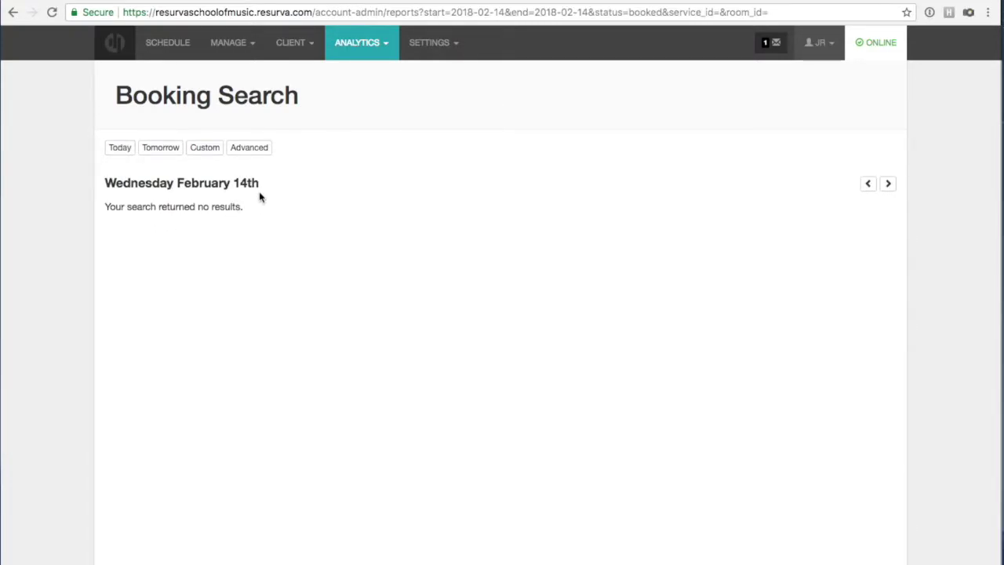
left_click(148, 153)
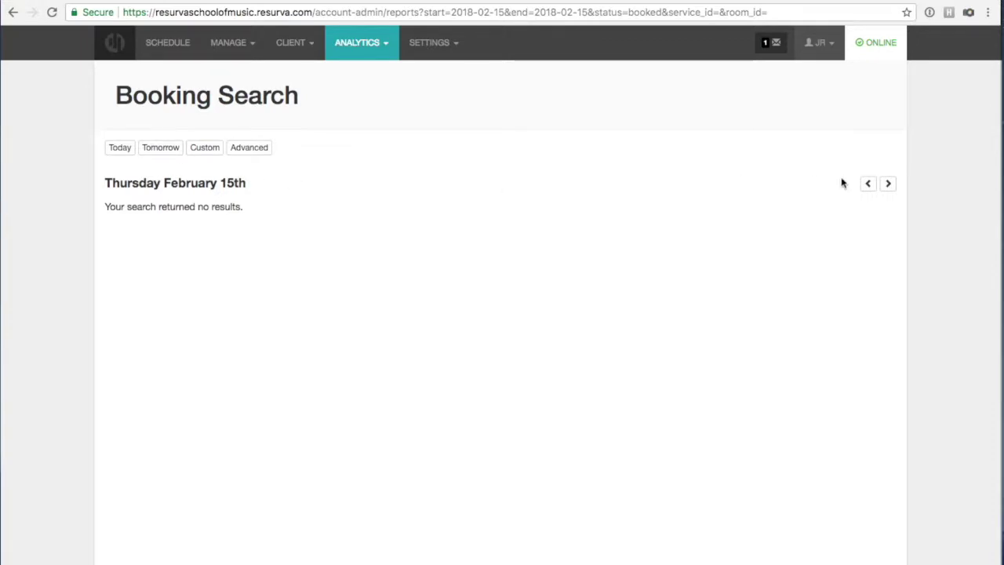
left_click(890, 184)
left_click(889, 185)
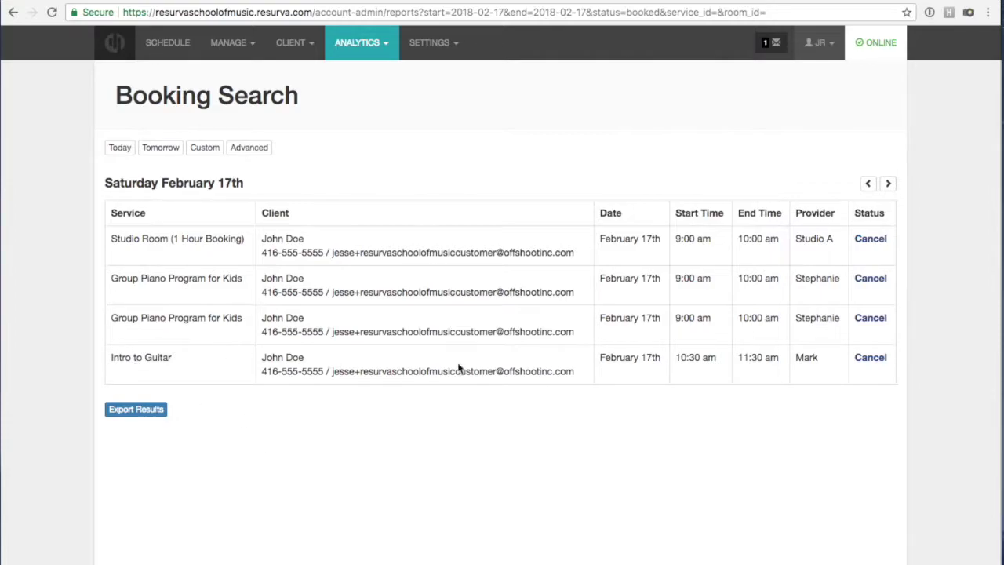
left_click(251, 147)
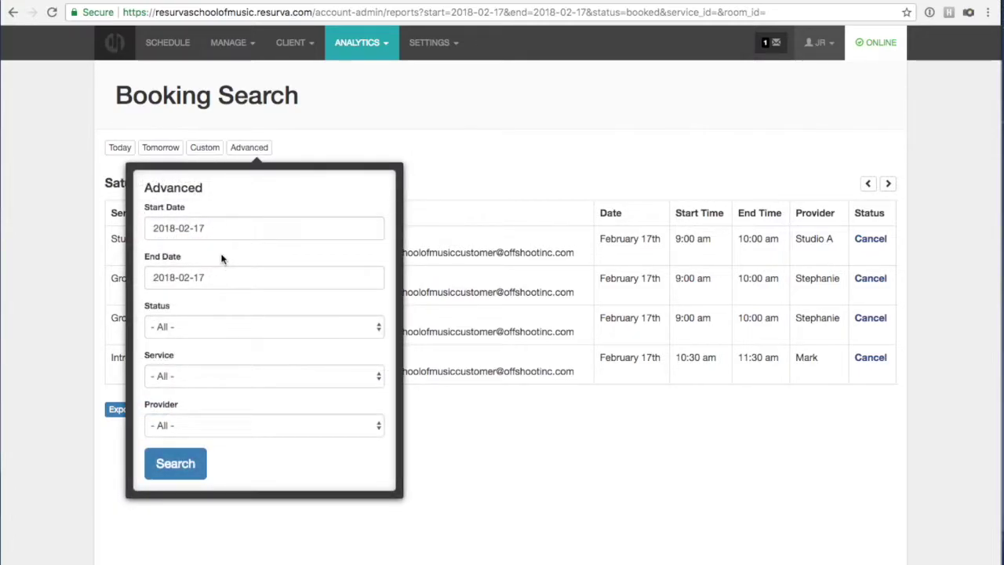
Filter the February 17th booking search to one provider, keeping Status and Service at All.
left_click(180, 376)
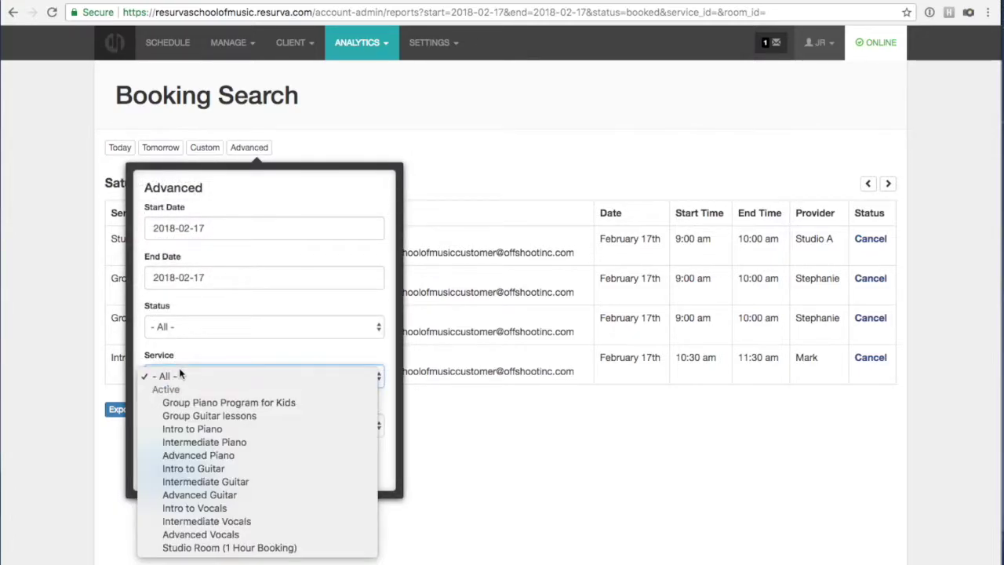
left_click(245, 349)
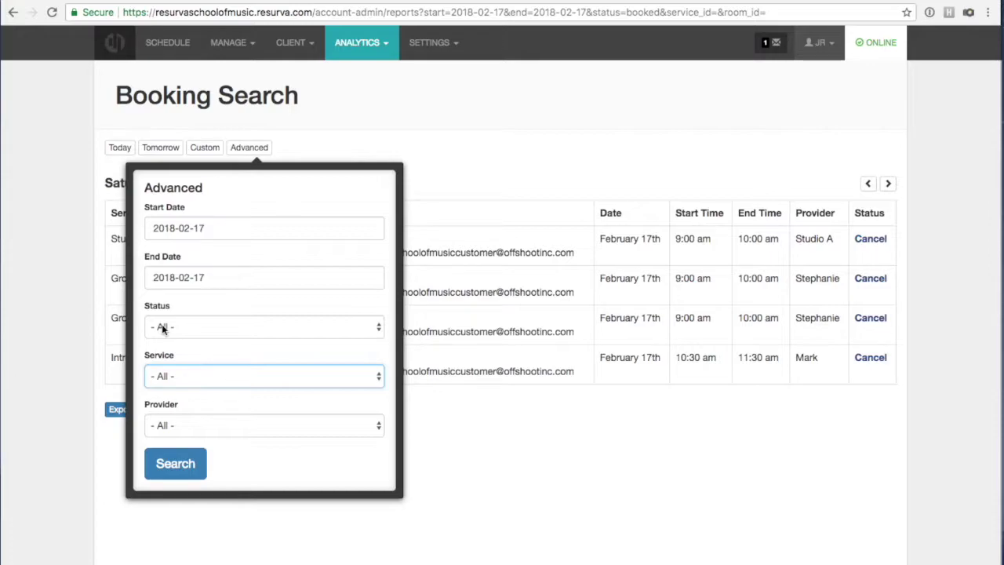
left_click(210, 431)
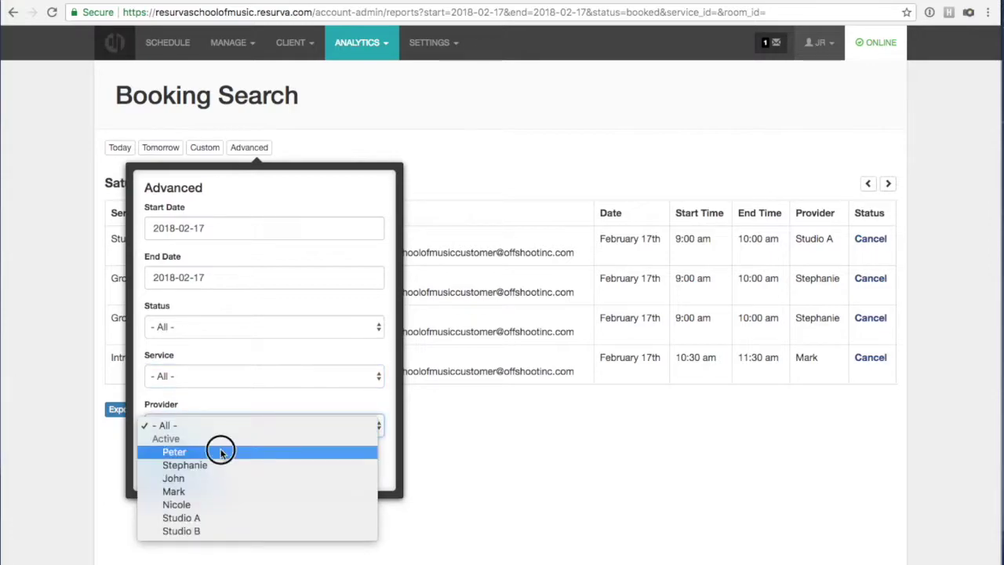
left_click(221, 452)
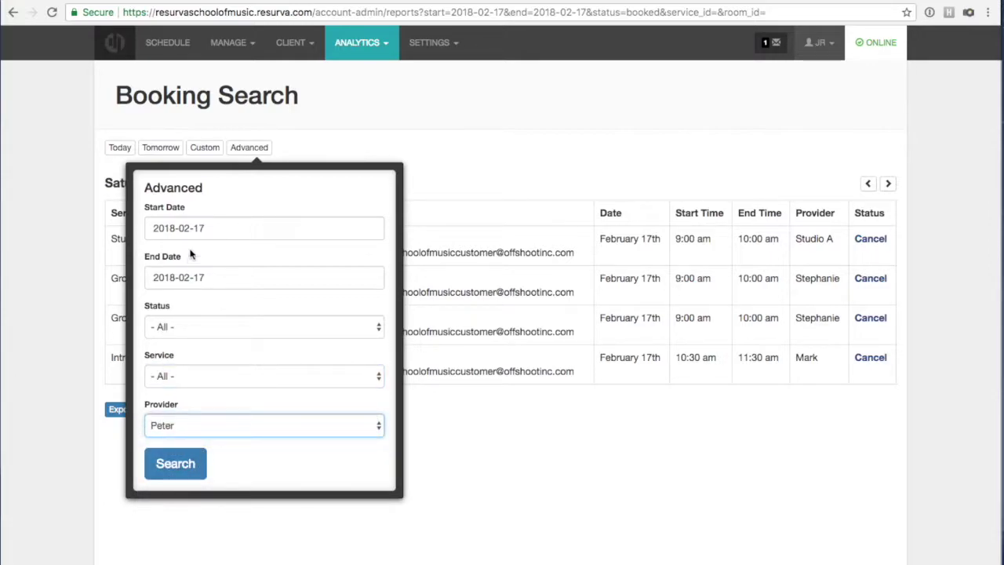
left_click(188, 331)
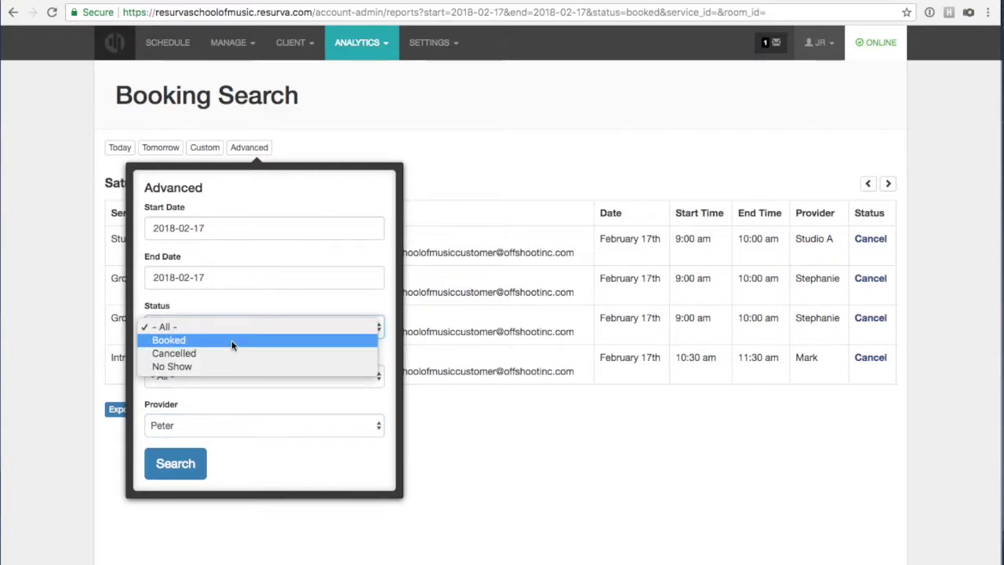
left_click(238, 291)
left_click(198, 374)
left_click(198, 359)
left_click(186, 455)
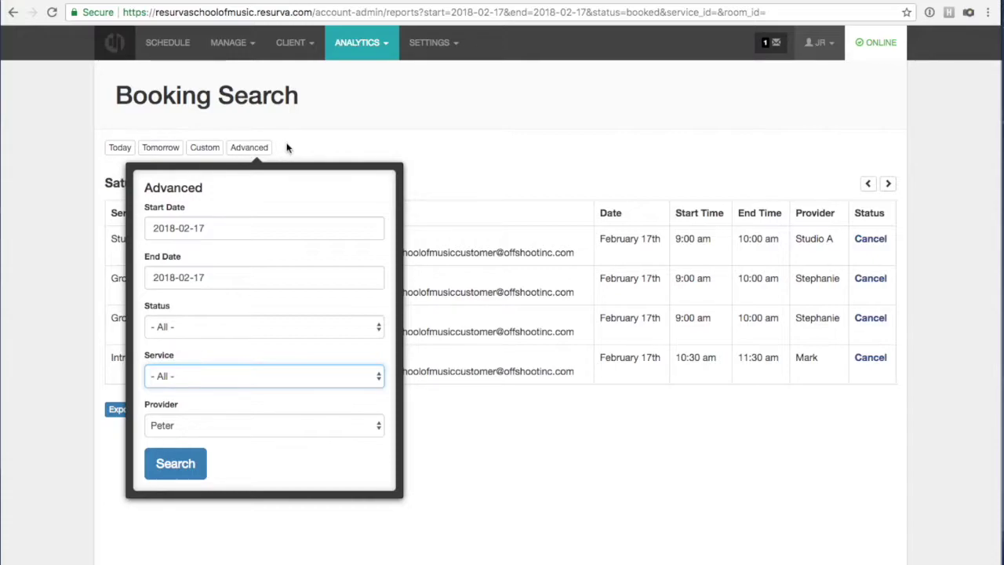
Move Saturday February 17th's 10:30 AM Intro to Guitar booking to the 1:00 PM slot.
left_click(177, 52)
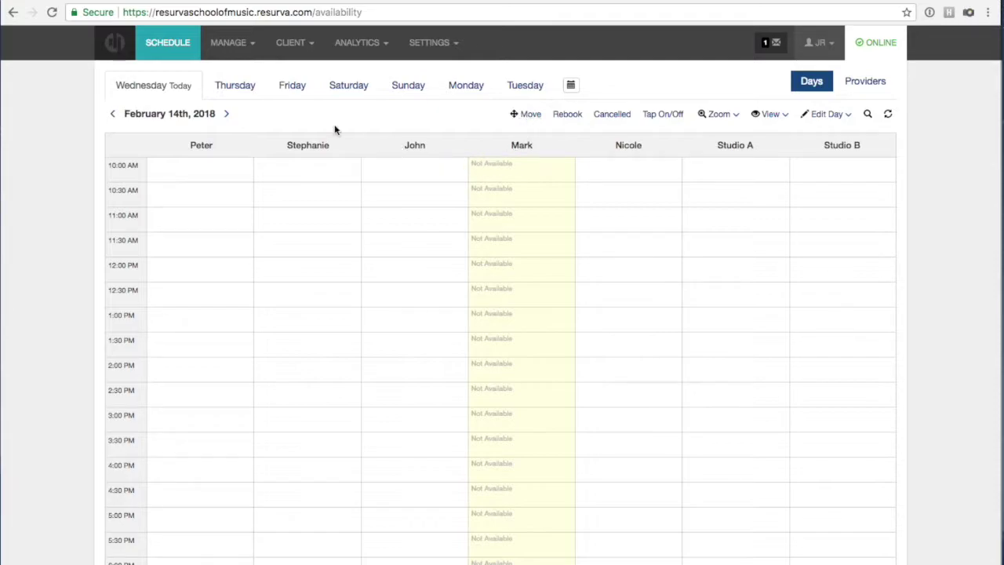
left_click(298, 90)
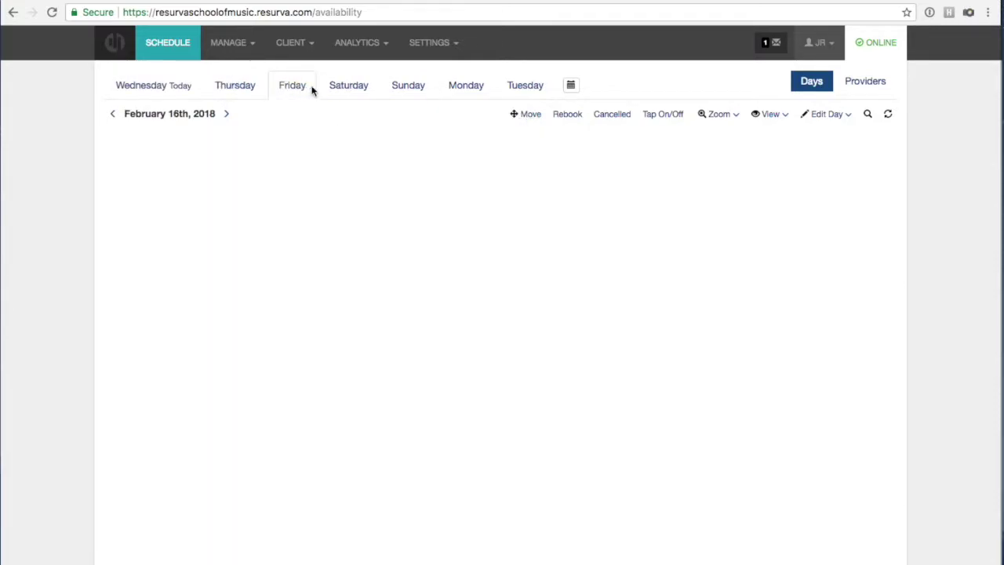
left_click(342, 90)
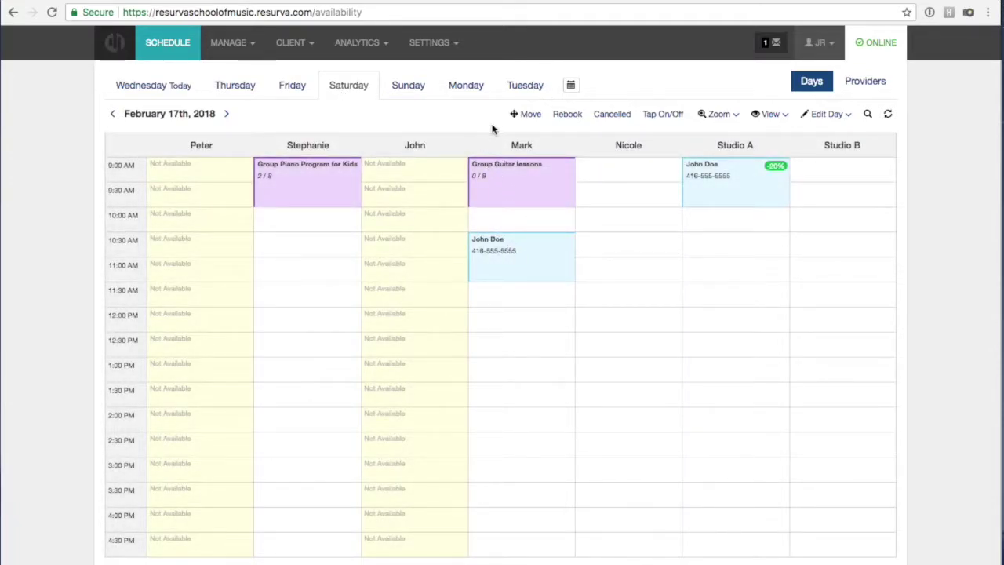
left_click(530, 115)
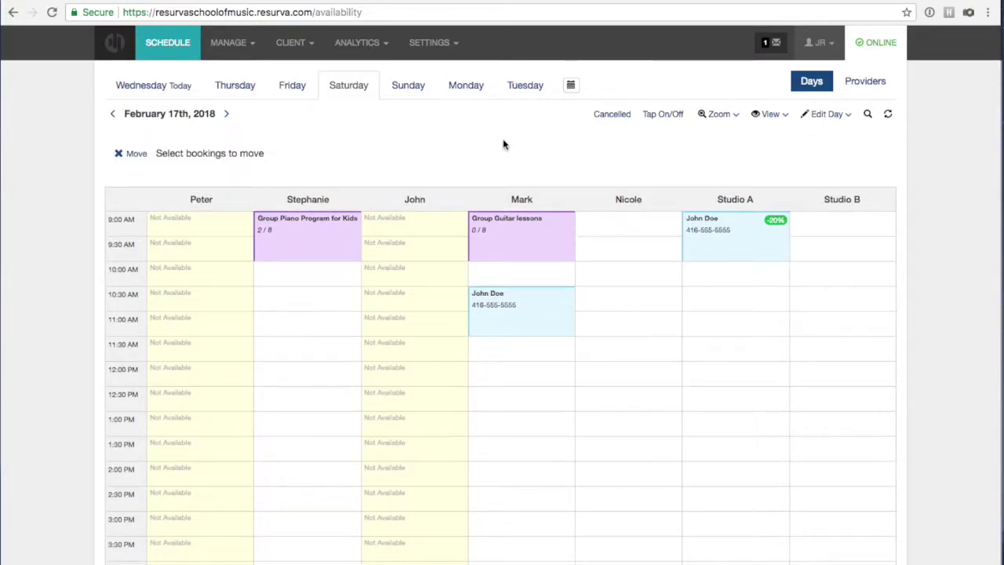
left_click(499, 327)
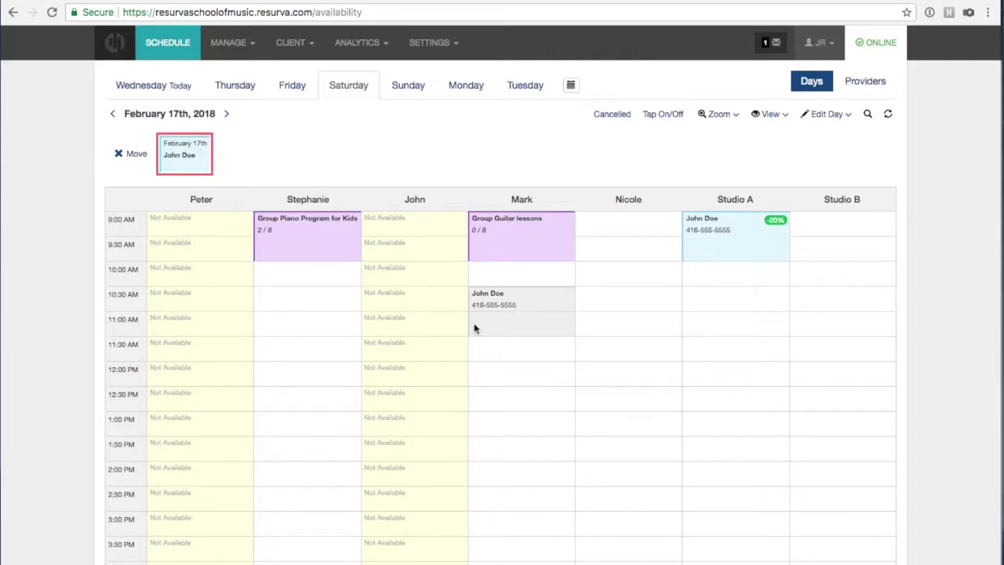
left_click(614, 230)
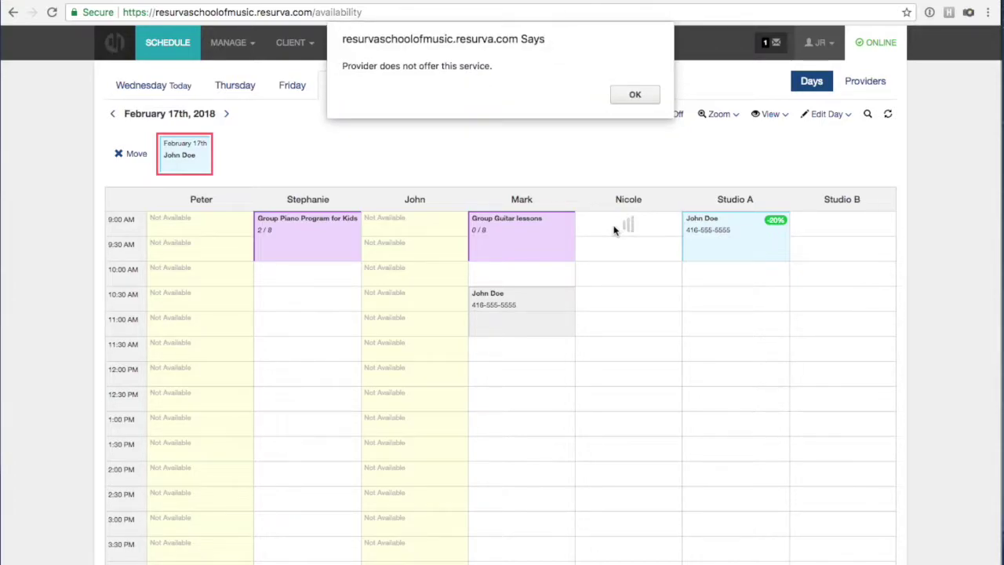
left_click(640, 93)
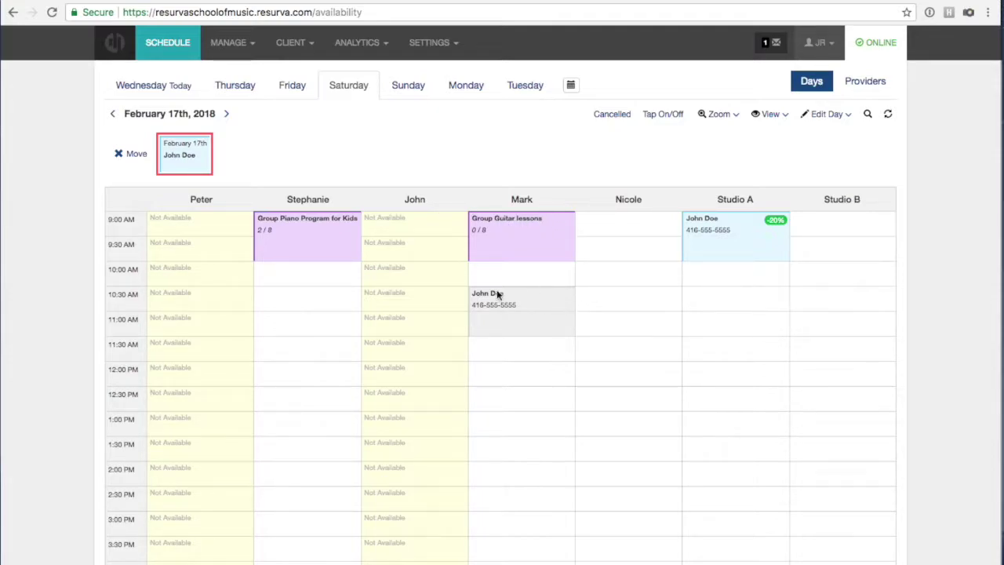
scroll(514, 291, "down", 1)
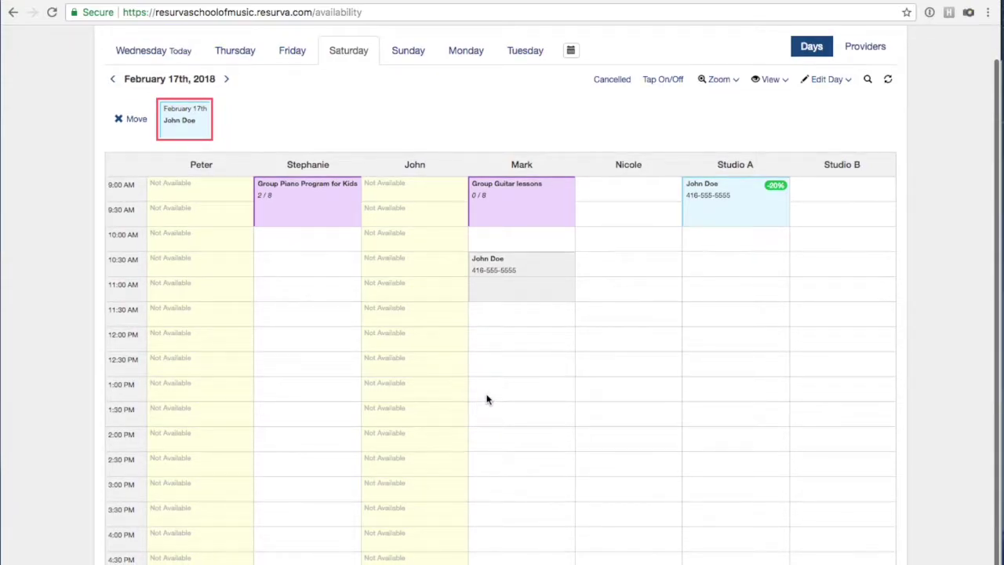
left_click(477, 397)
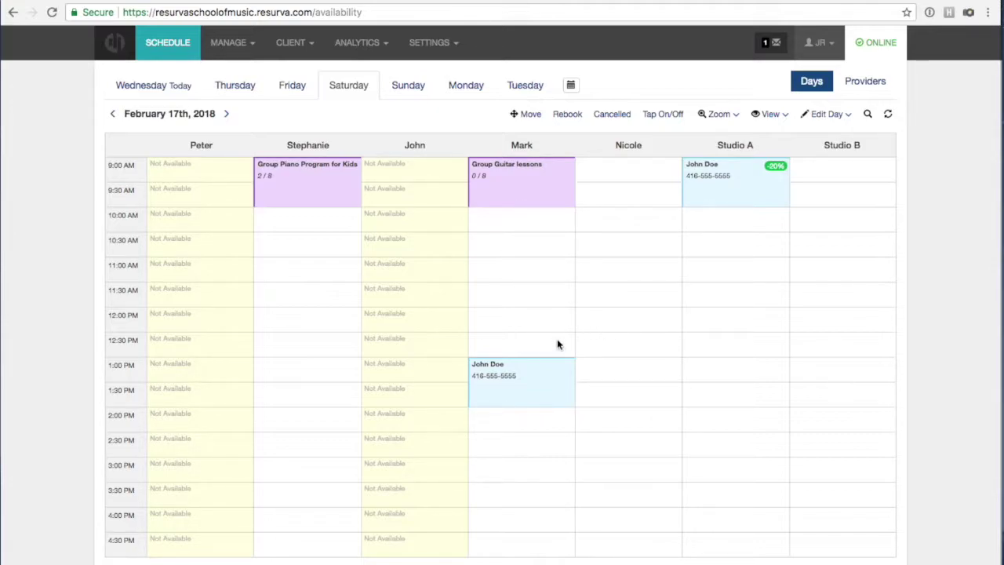
Start another move of the 1:00 PM booking but cancel, leaving it in place.
left_click(529, 114)
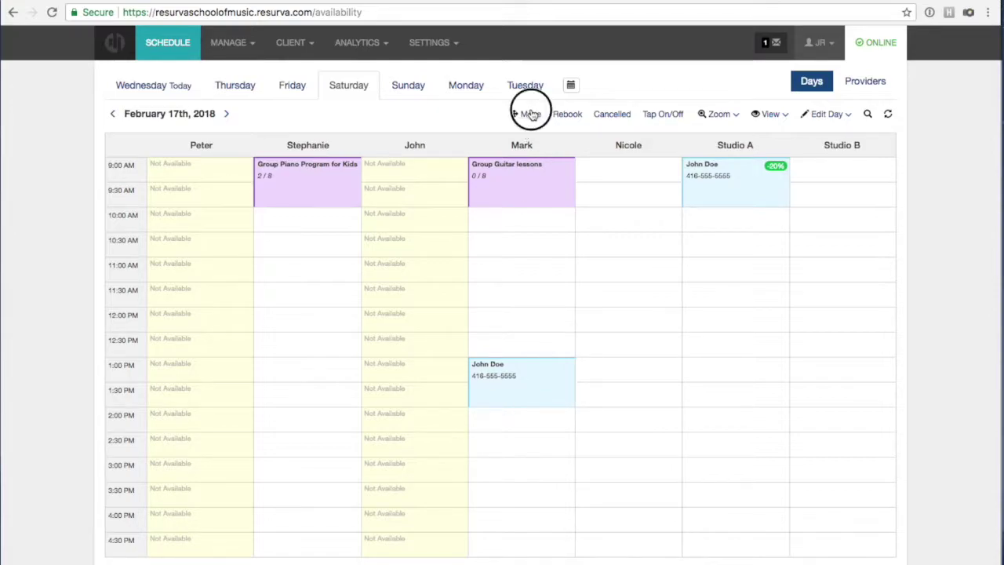
left_click(534, 423)
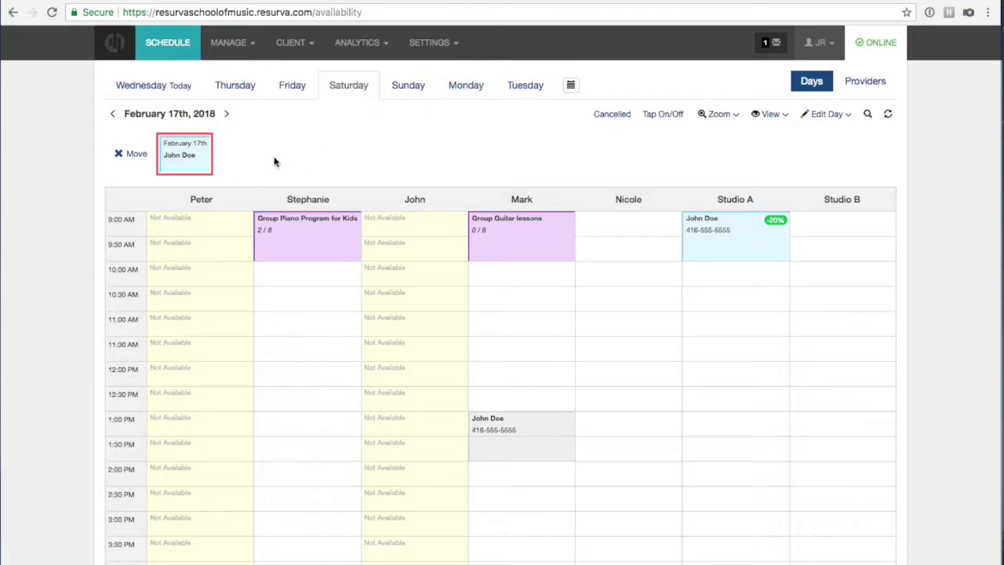
left_click(118, 154)
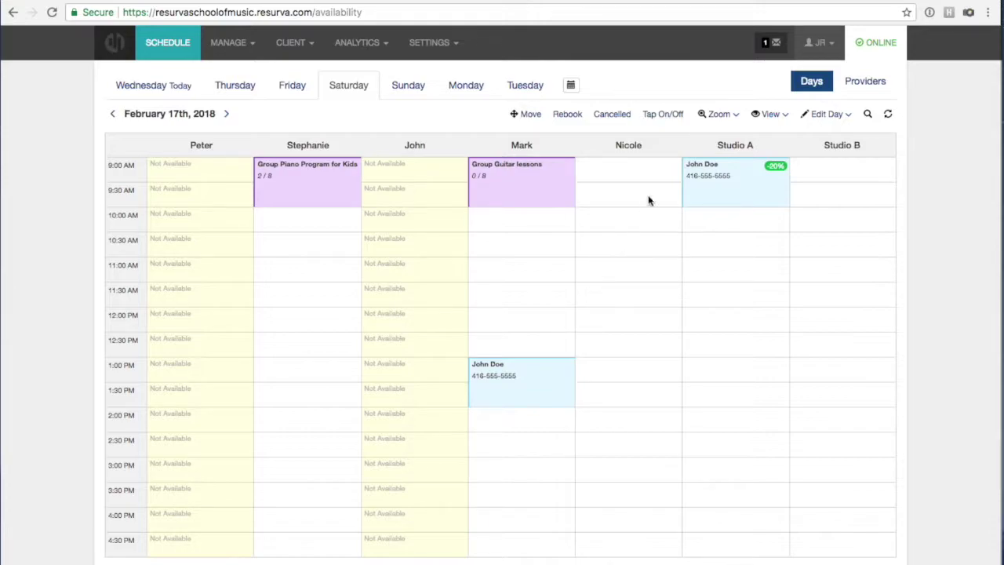
left_click(676, 115)
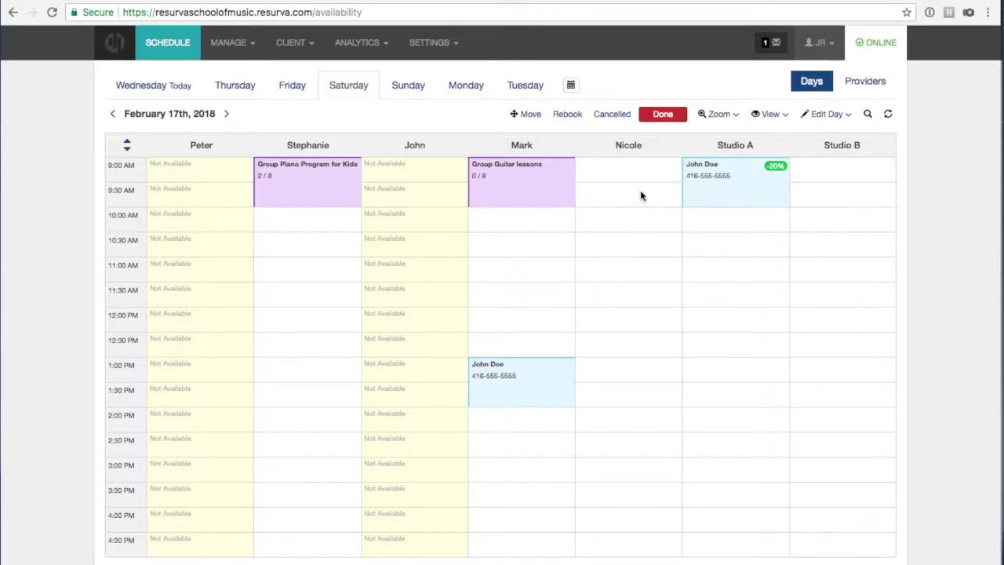
Mark 10:00–11:30 AM as not available in one provider's column.
left_click(662, 115)
left_click(662, 116)
left_click_drag(622, 228, 616, 296)
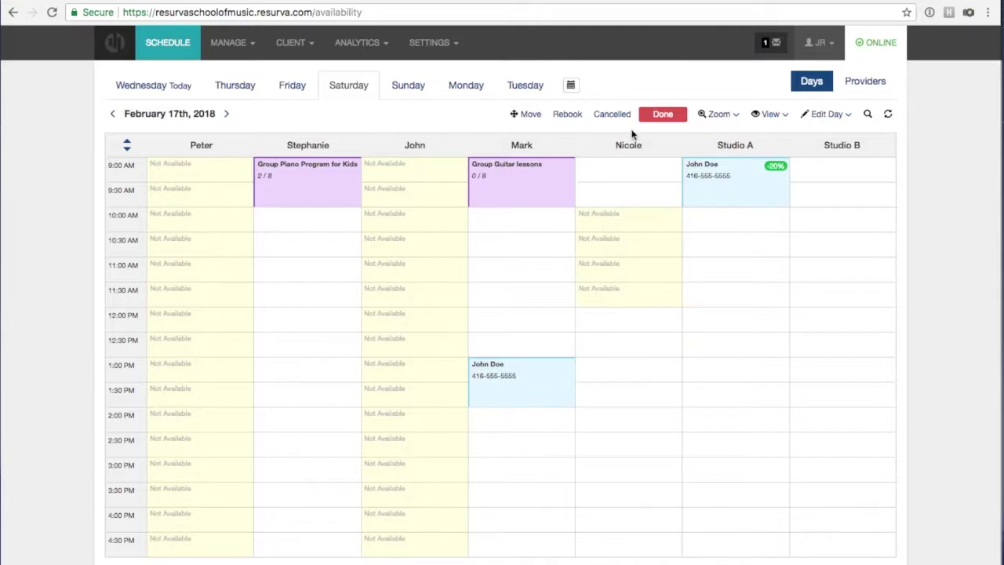
left_click(662, 115)
Turn off one provider's whole Saturday, cancelling that day's bookings, and save.
left_click(818, 116)
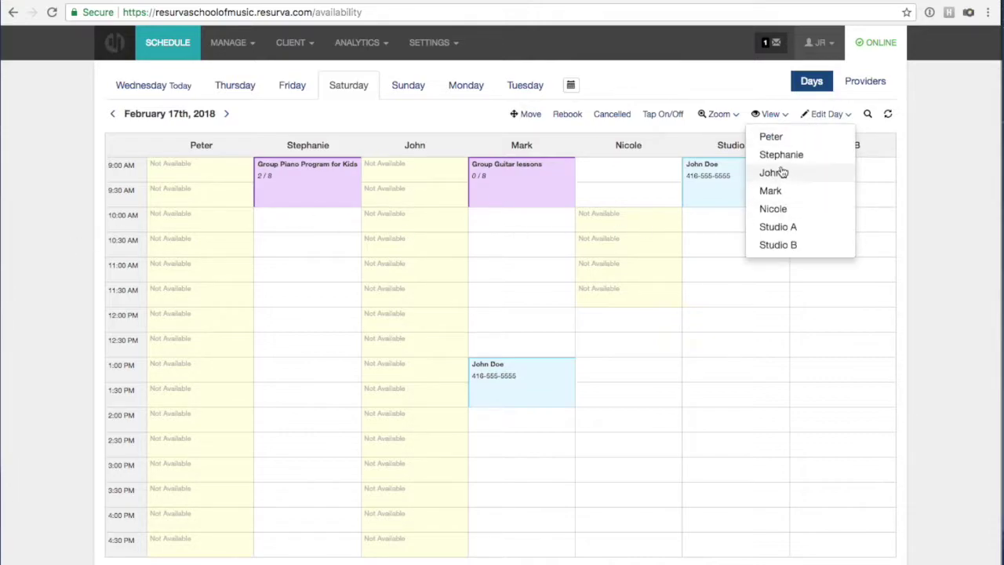
left_click(776, 209)
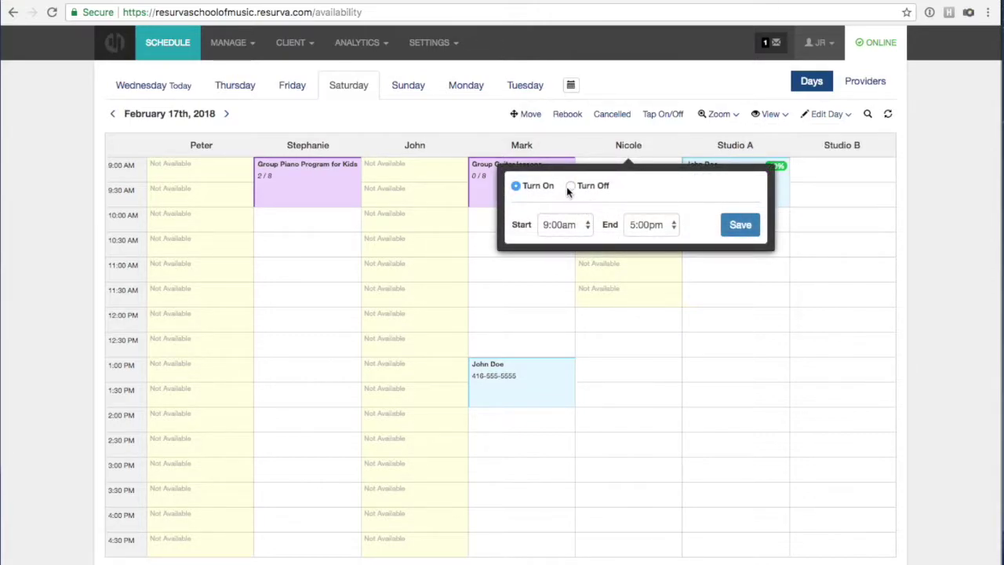
left_click(570, 186)
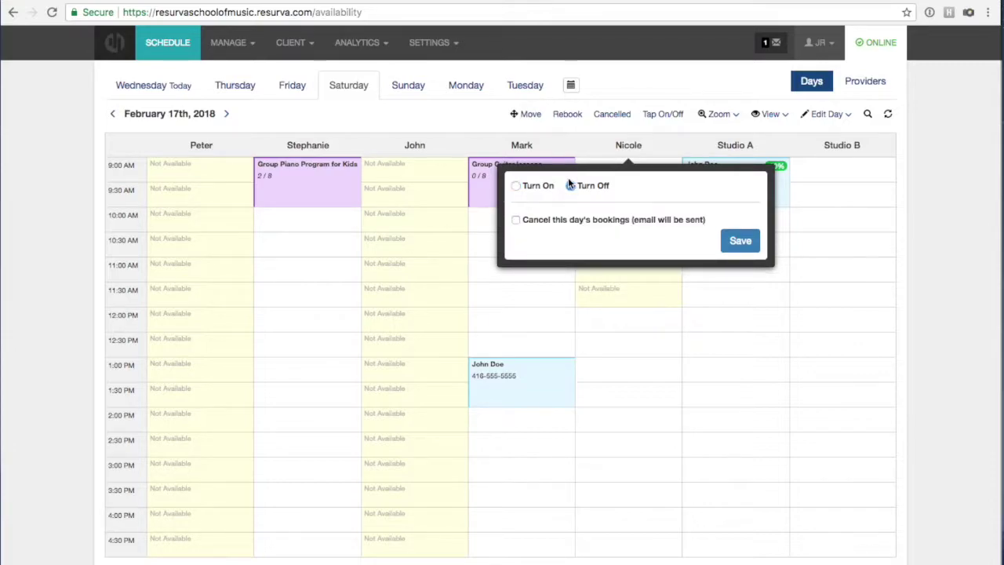
left_click(515, 219)
left_click(741, 243)
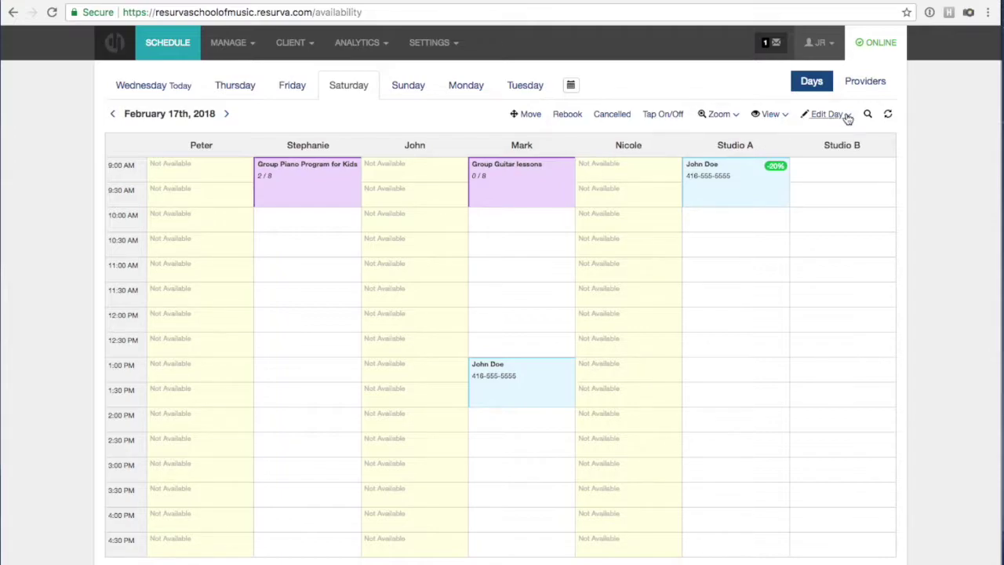
Show the first, then second provider's February 14th–20th week in the per-provider view.
left_click(863, 86)
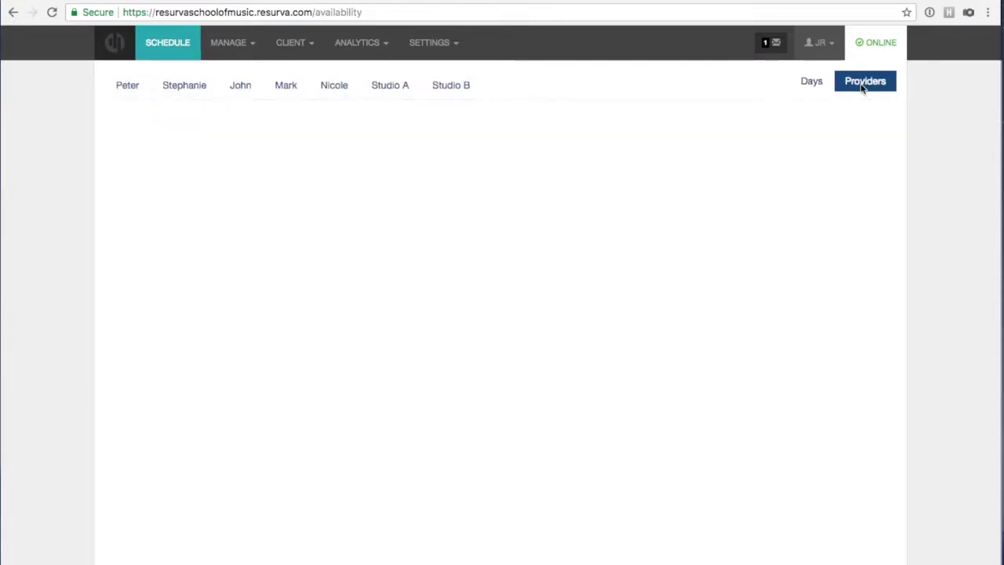
left_click(116, 93)
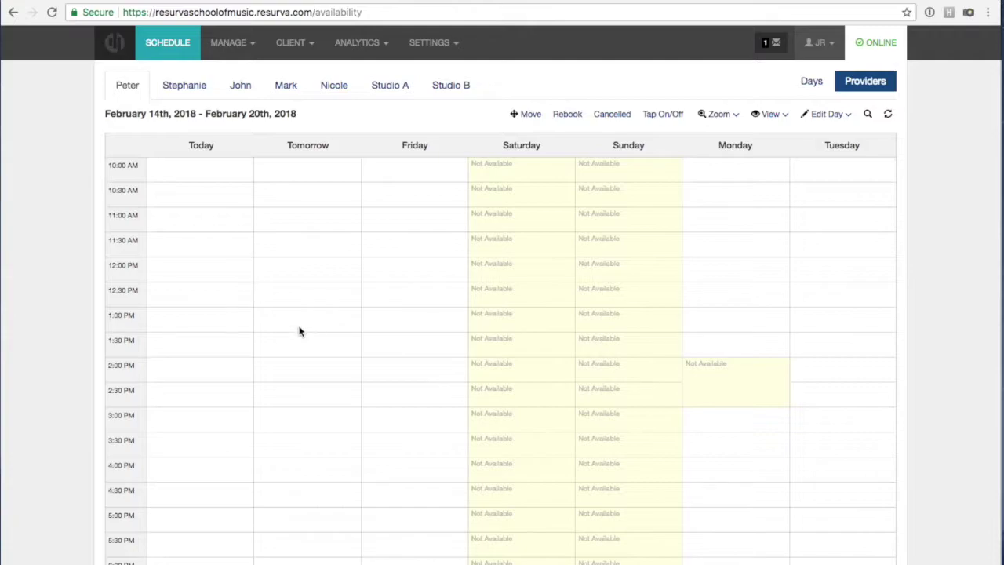
left_click(159, 89)
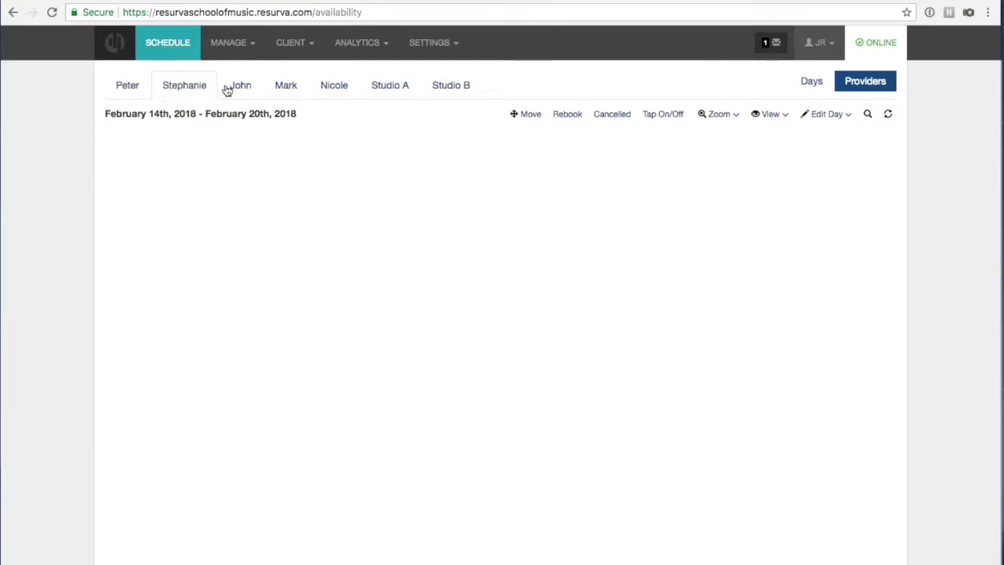
left_click(809, 82)
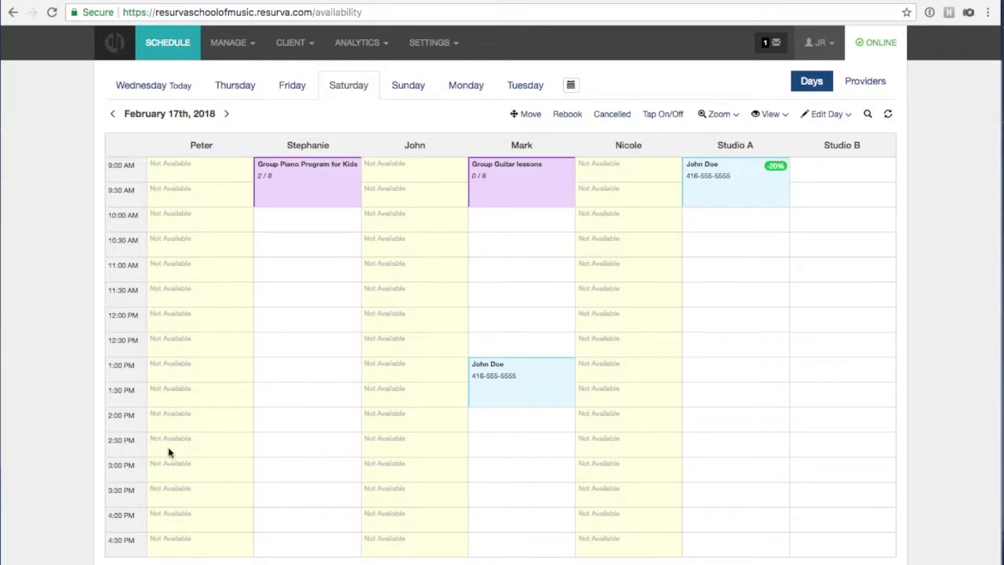
left_click(892, 85)
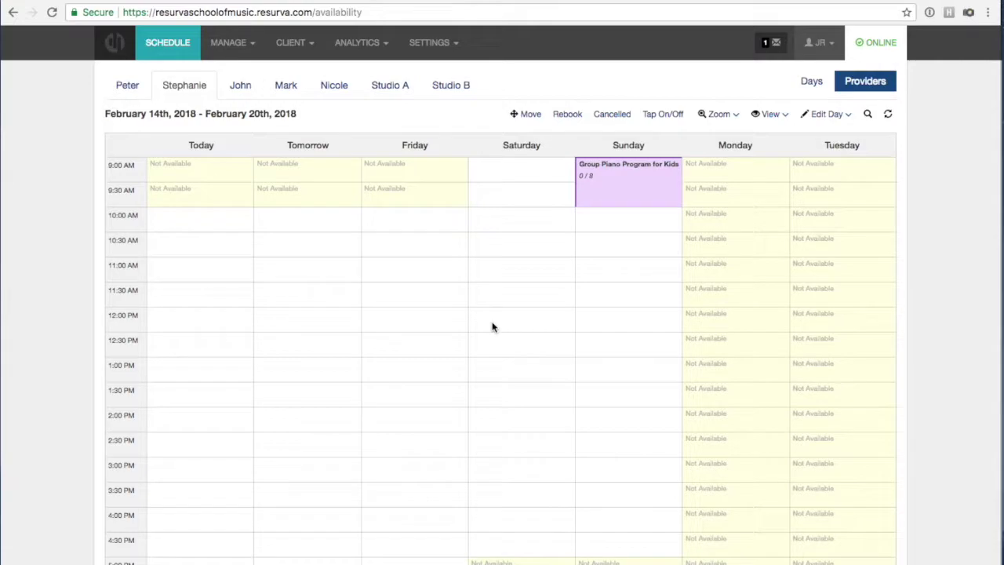
scroll(403, 290, "down", 1)
scroll(403, 289, "up", 1)
scroll(403, 289, "down", 5)
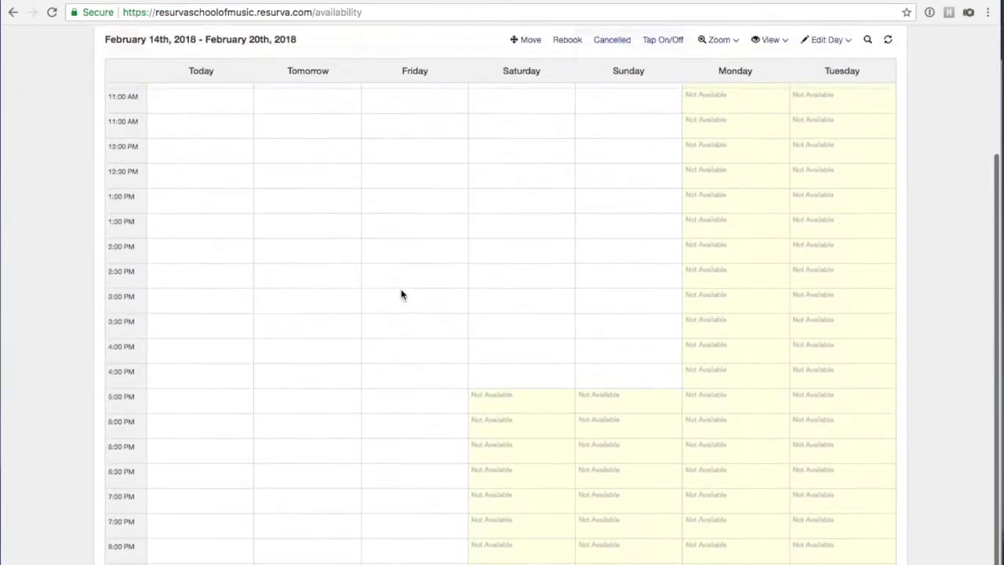
scroll(401, 295, "up", 4)
scroll(402, 294, "down", 1)
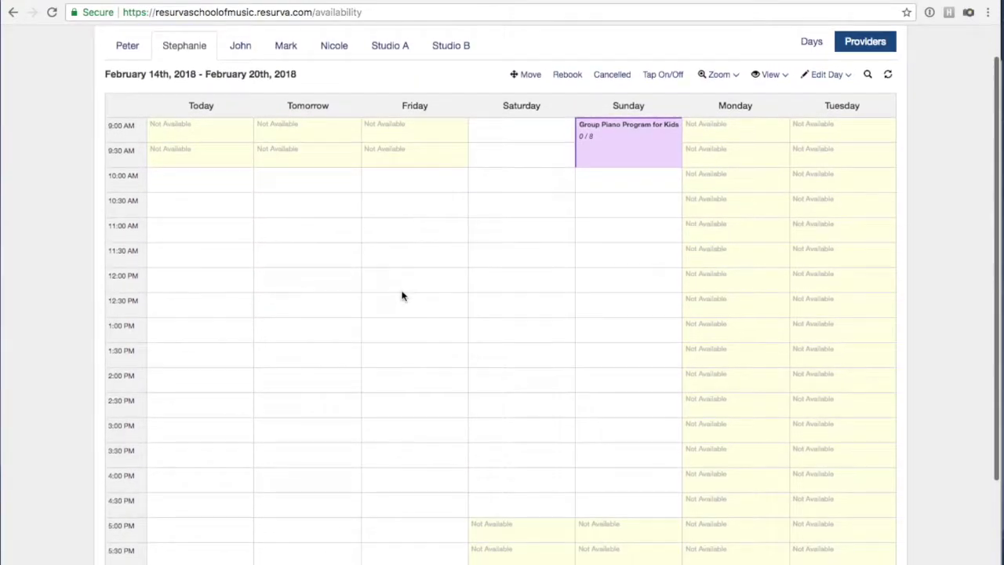
scroll(401, 295, "up", 1)
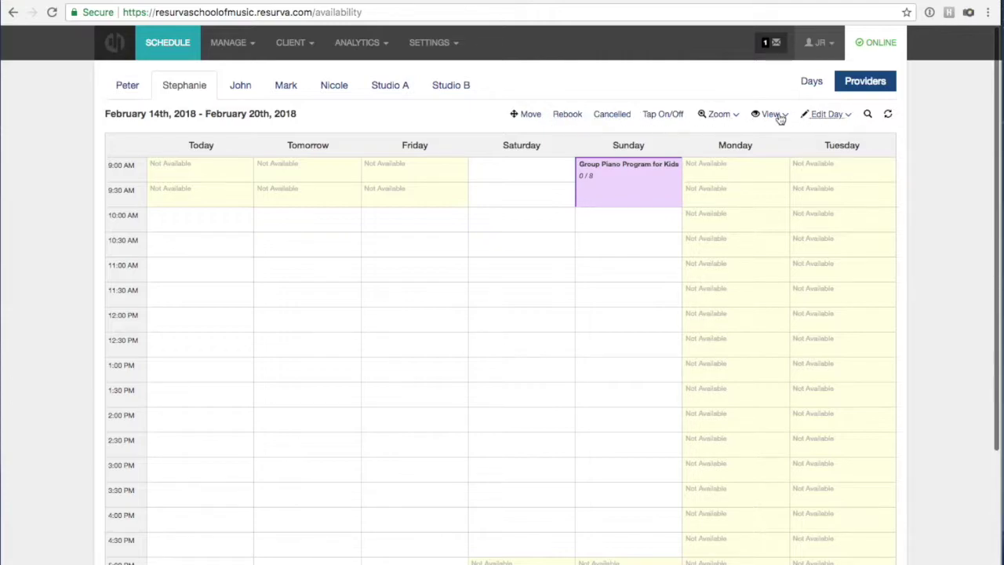
Zoom the calendar to 150%, then back to 100%.
left_click(716, 117)
left_click(697, 153)
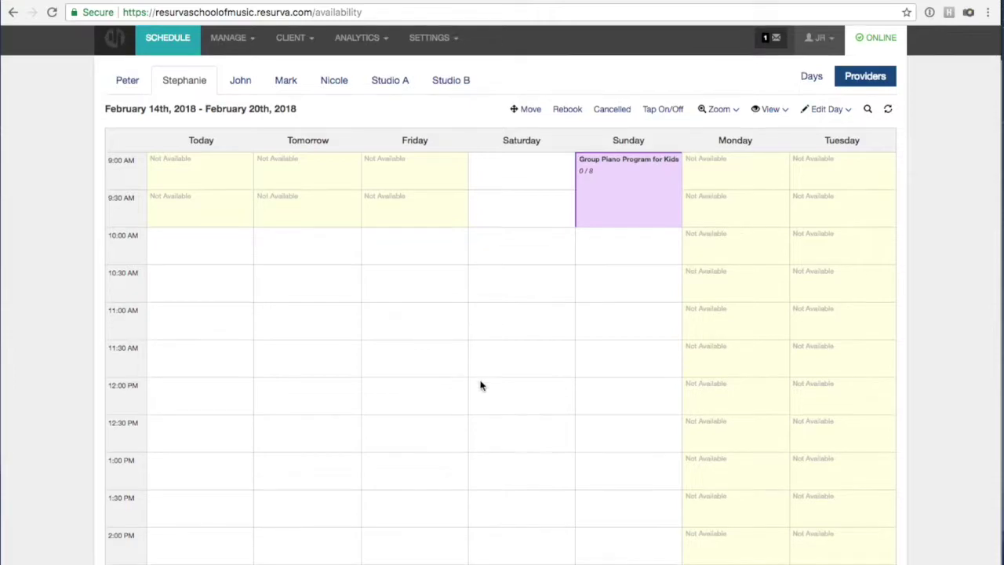
left_click(719, 116)
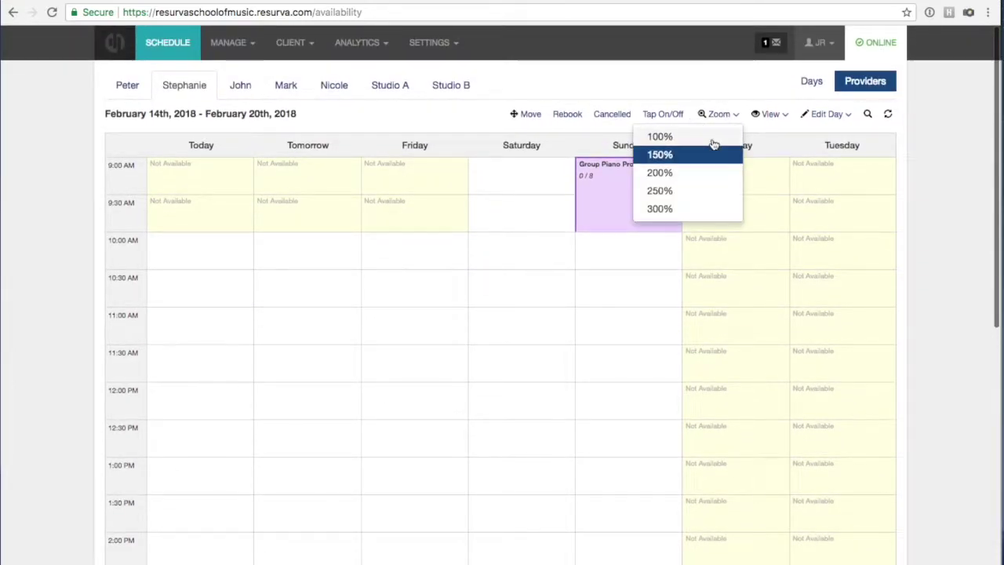
left_click(706, 154)
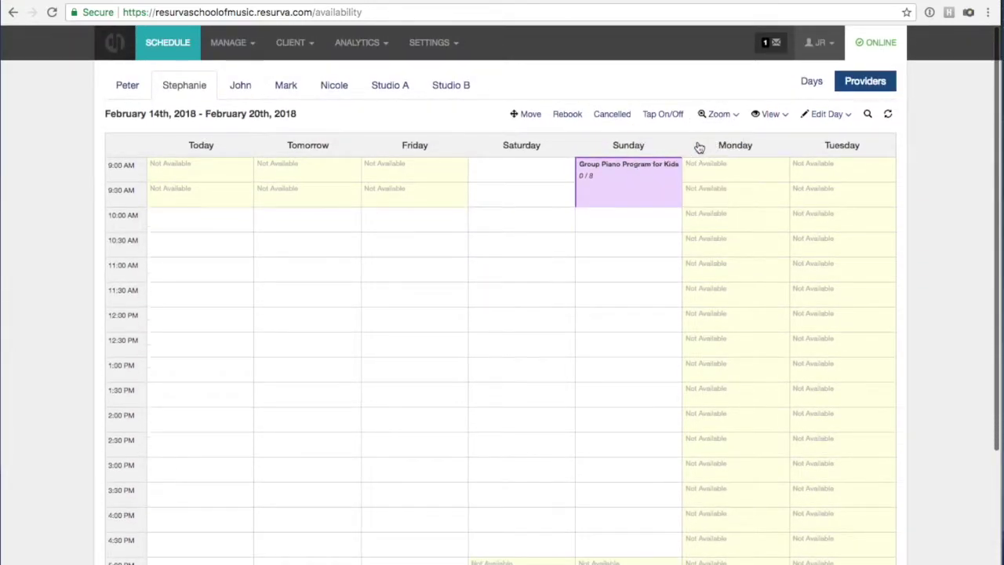
Search for a client by first name, then open the Manage menu.
left_click(867, 116)
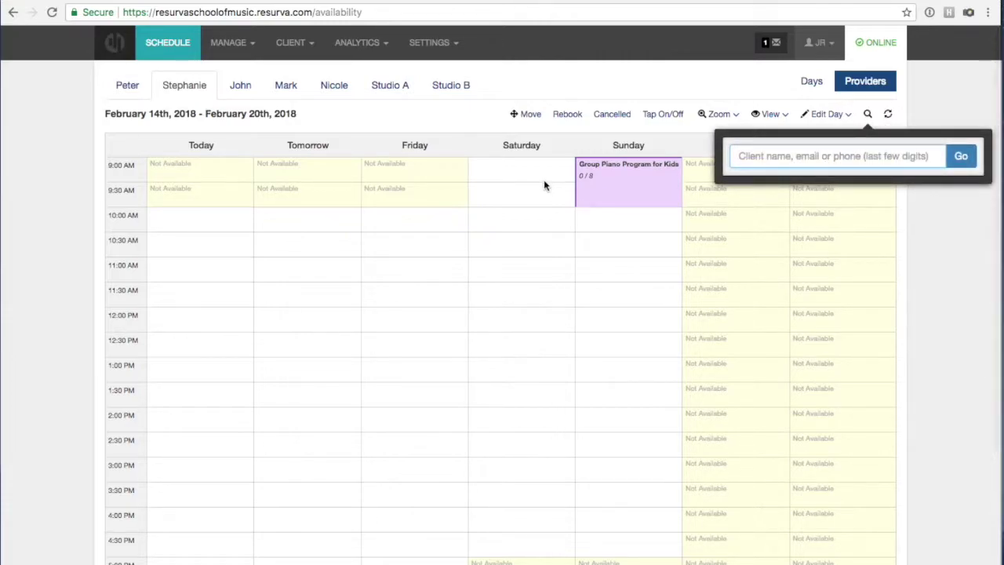
left_click(868, 114)
left_click(868, 115)
left_click(849, 149)
type("John")
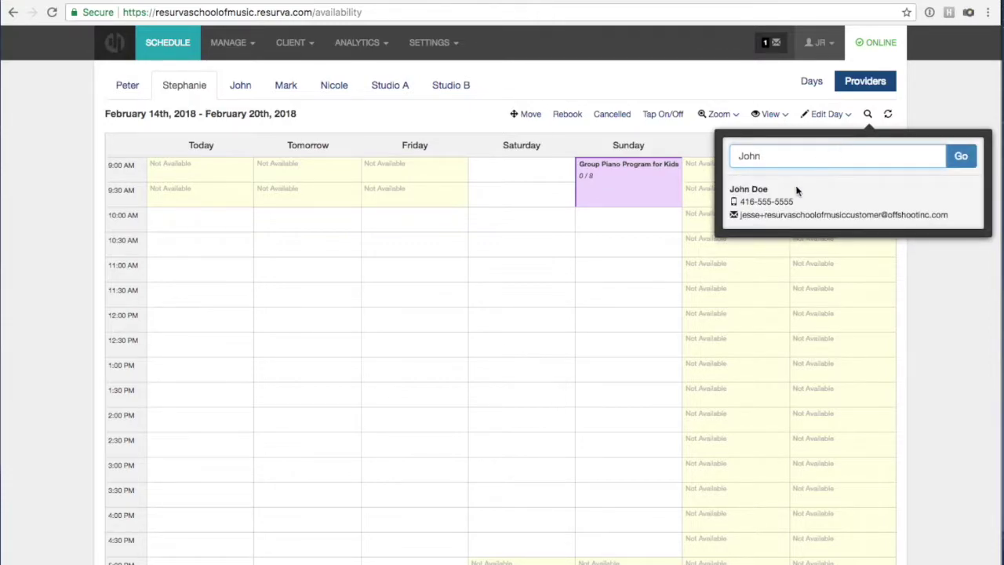
left_click(867, 114)
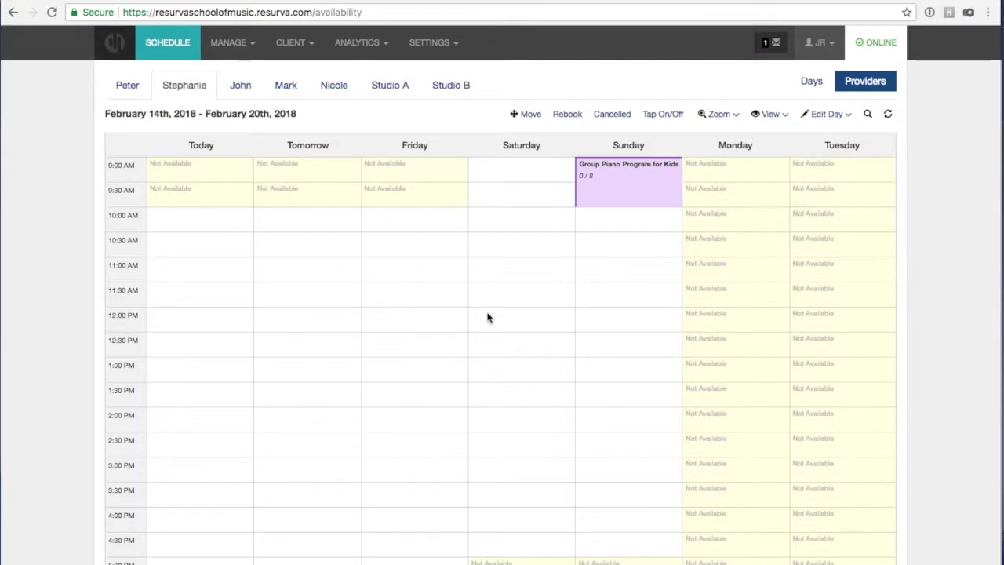
scroll(487, 318, "down", 5)
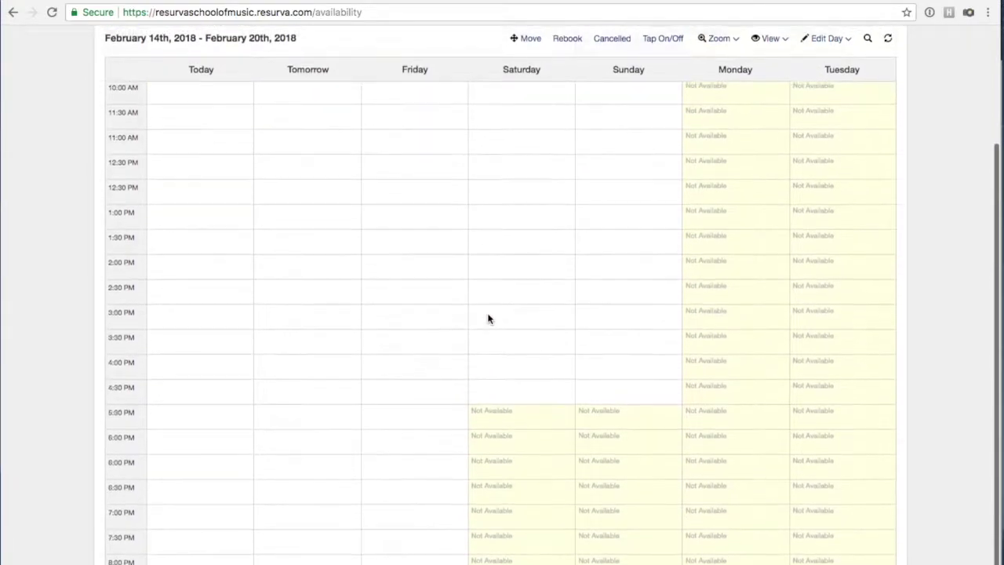
scroll(486, 313, "up", 5)
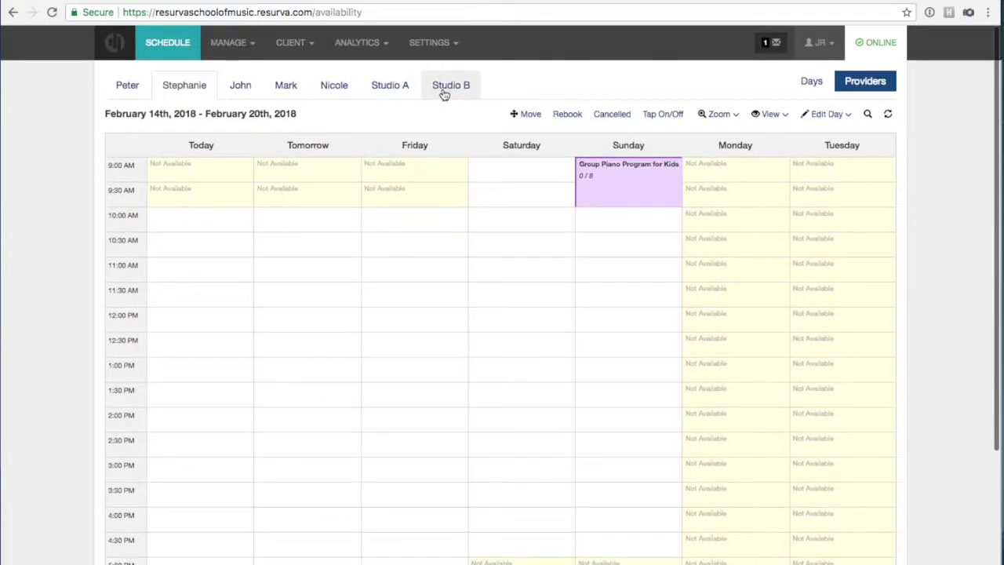
left_click(224, 44)
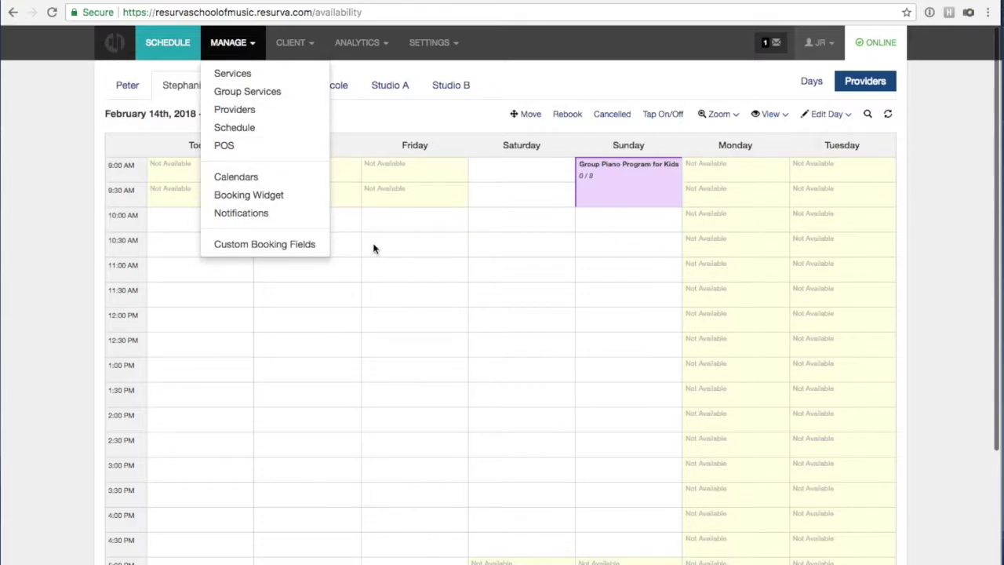
On the Custom Booking Fields page, name a new field 'Drink Preference', fixing the misspelling.
left_click(298, 248)
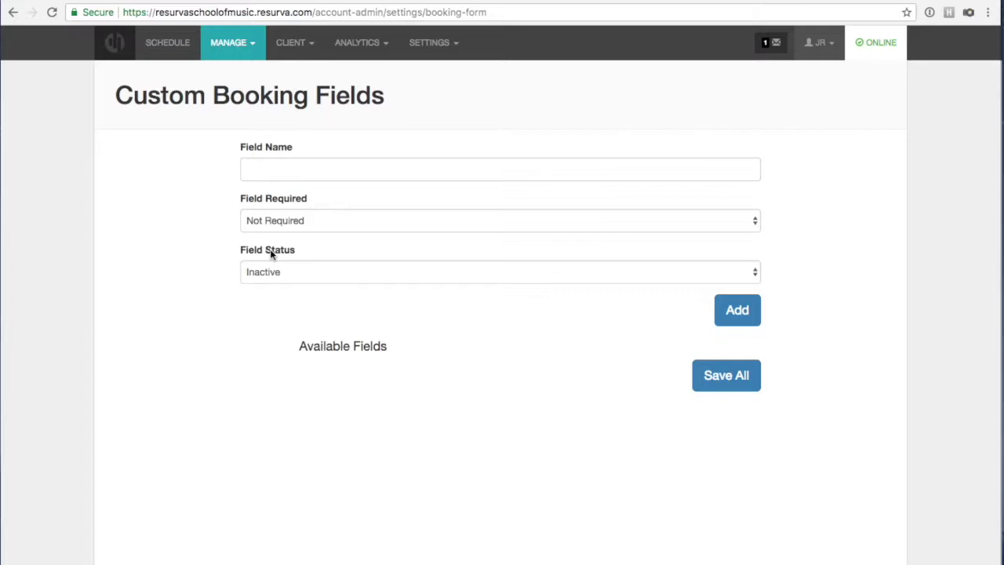
left_click(254, 174)
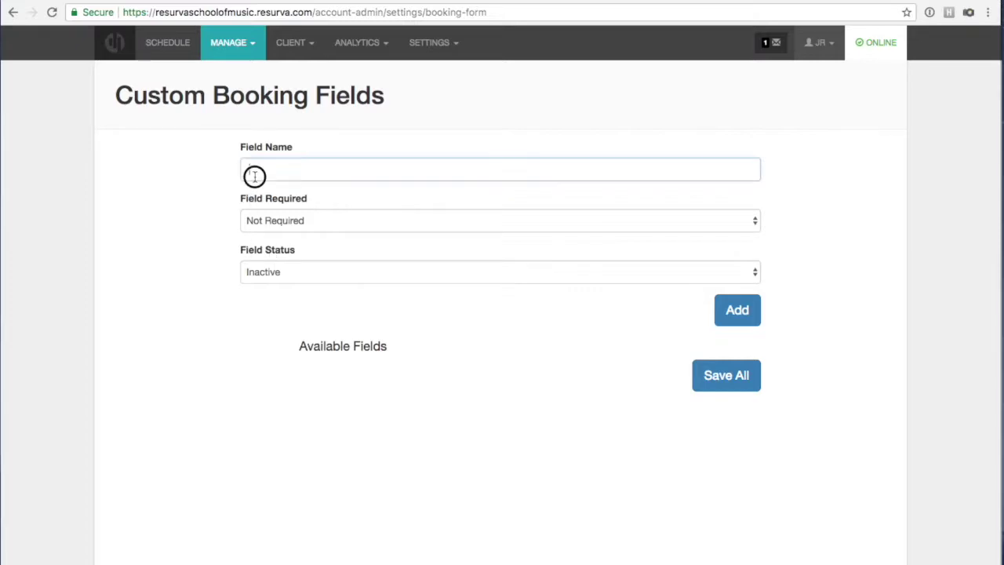
type("Drink")
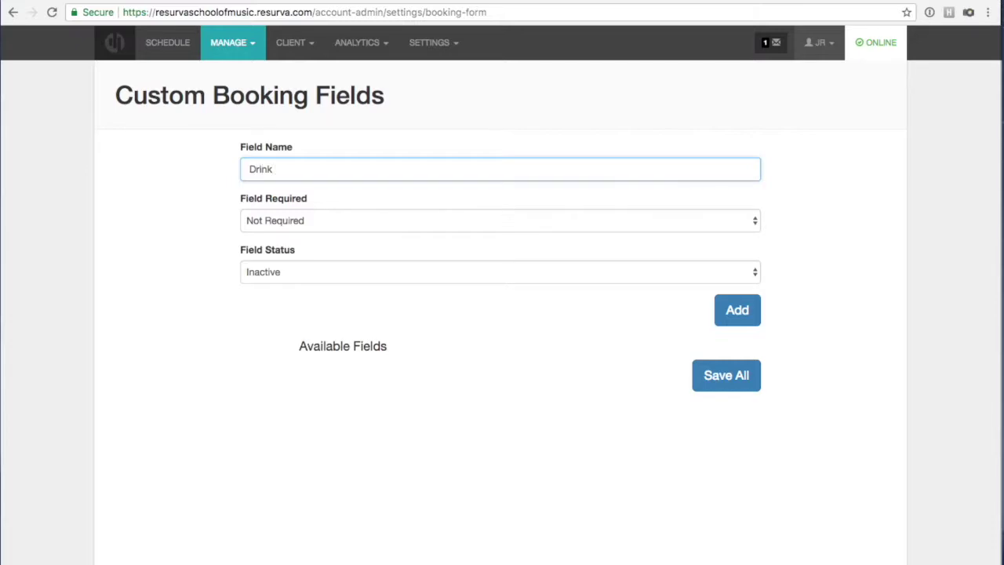
type(" Preference")
left_click(288, 169)
type("e")
Set the field to Not Required and Active, add it, and save all fields.
left_click(354, 223)
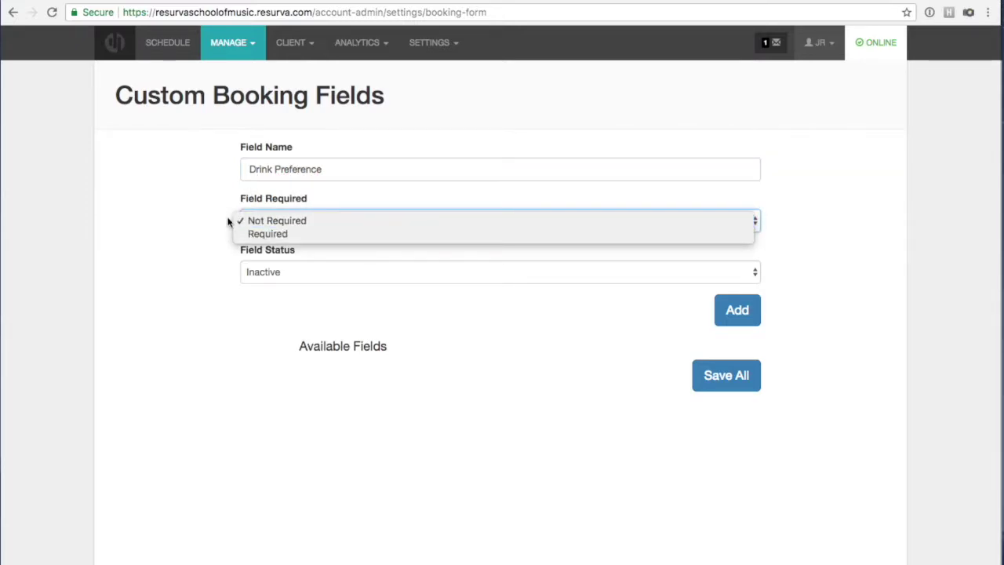
left_click(196, 227)
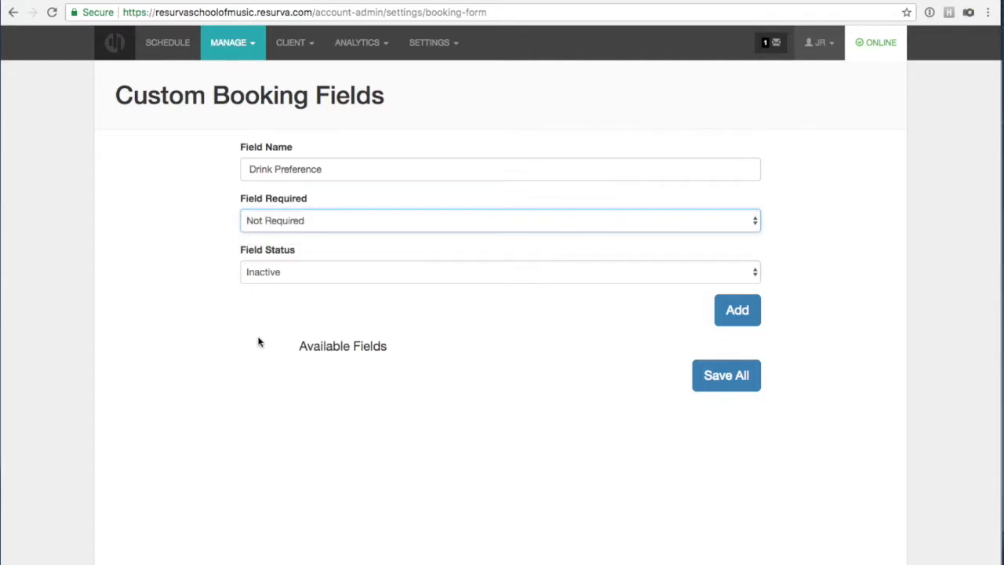
left_click(275, 273)
left_click(275, 284)
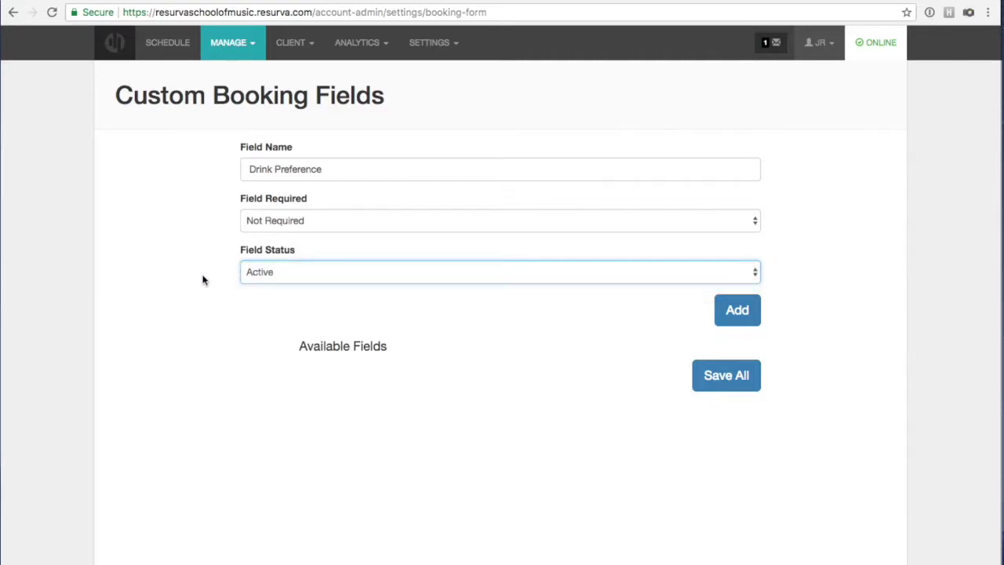
left_click(737, 312)
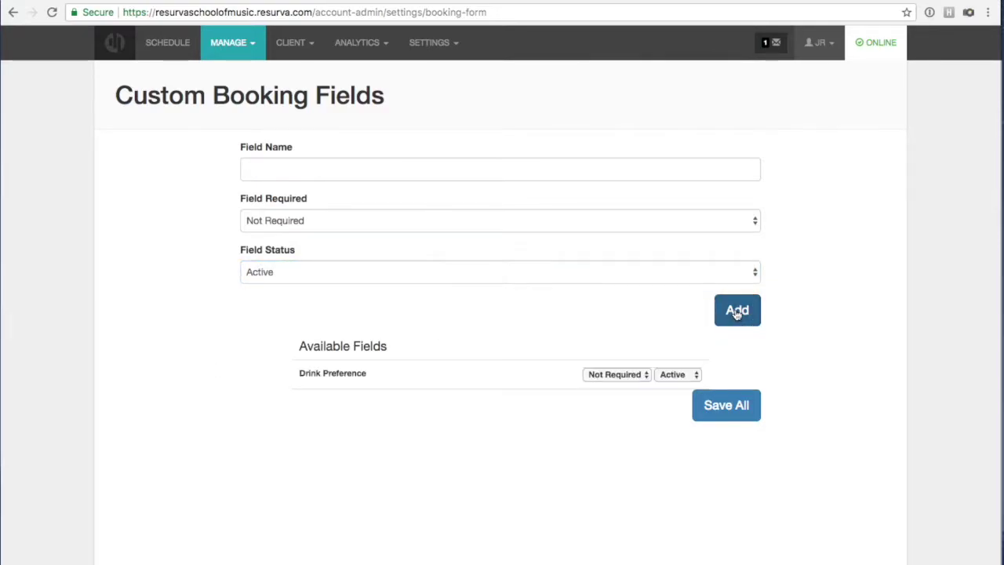
left_click(560, 468)
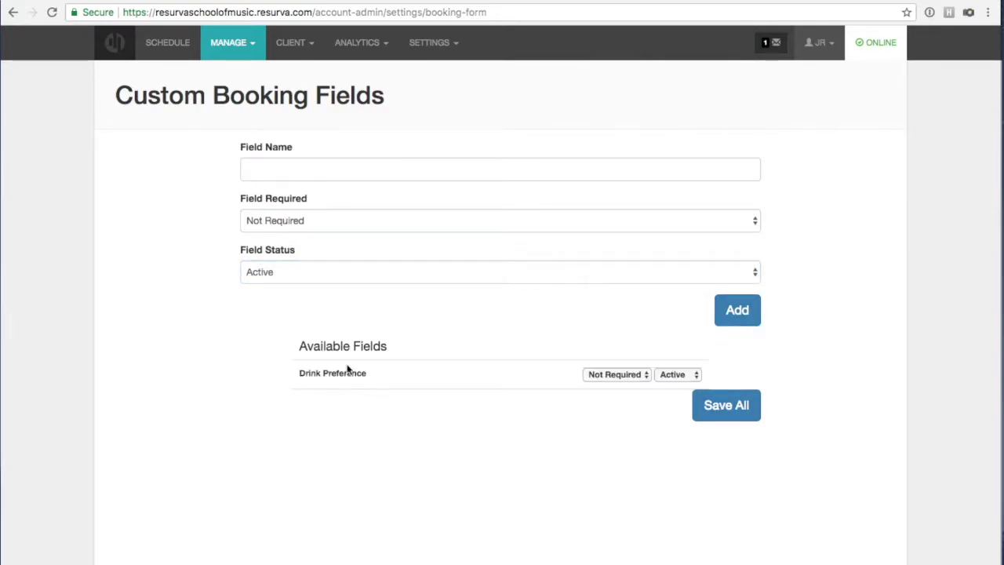
left_click(726, 405)
Open the Notifications page and test typing in the confirmation email, then erase it.
left_click(236, 44)
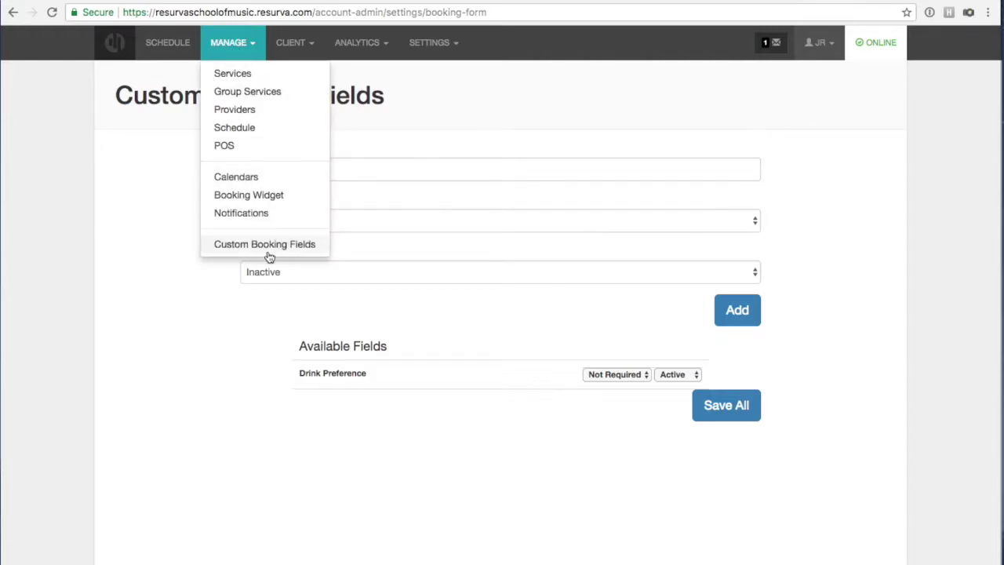
left_click(242, 214)
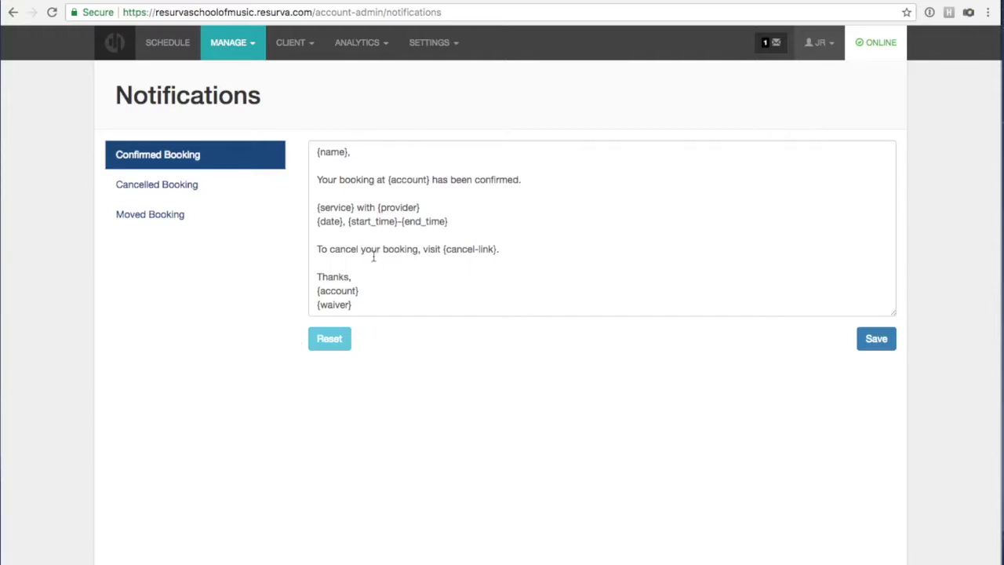
left_click(331, 192)
type("kjglkhglkhgv")
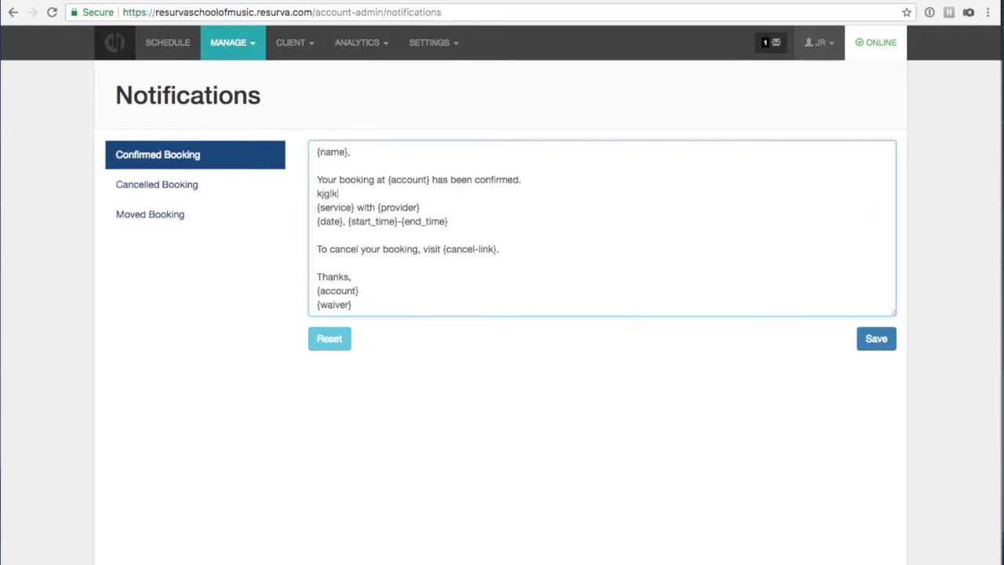
key("BackSpace")
key("BackSpace")
key("BackSpace")
key("BackSpace")
key("BackSpace")
key("BackSpace")
key("BackSpace")
key("BackSpace")
key("BackSpace")
key("BackSpace")
key("BackSpace")
View the Cancelled, Moved and Confirmed Booking email templates in turn.
left_click(187, 184)
left_click(179, 212)
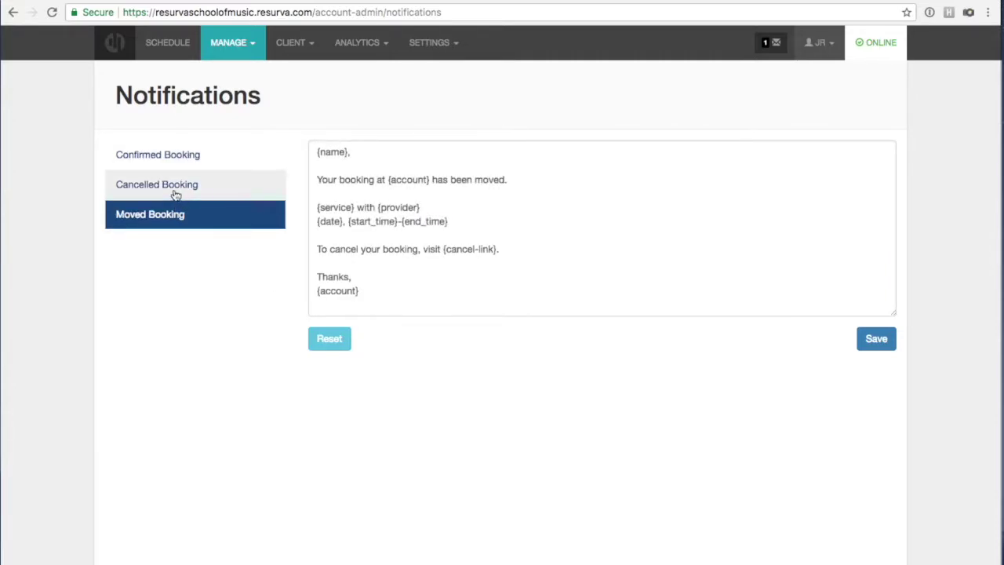
left_click(181, 189)
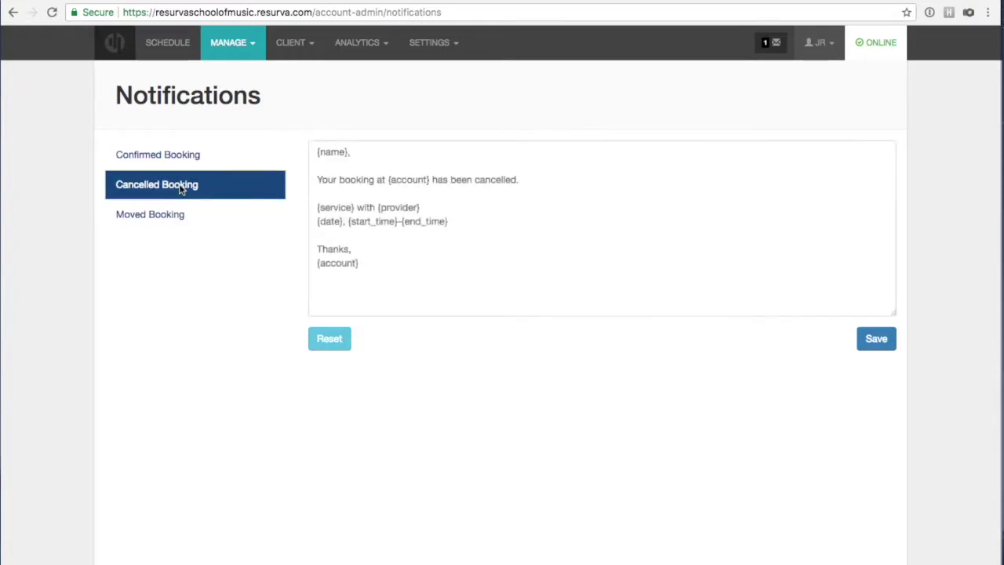
left_click(187, 159)
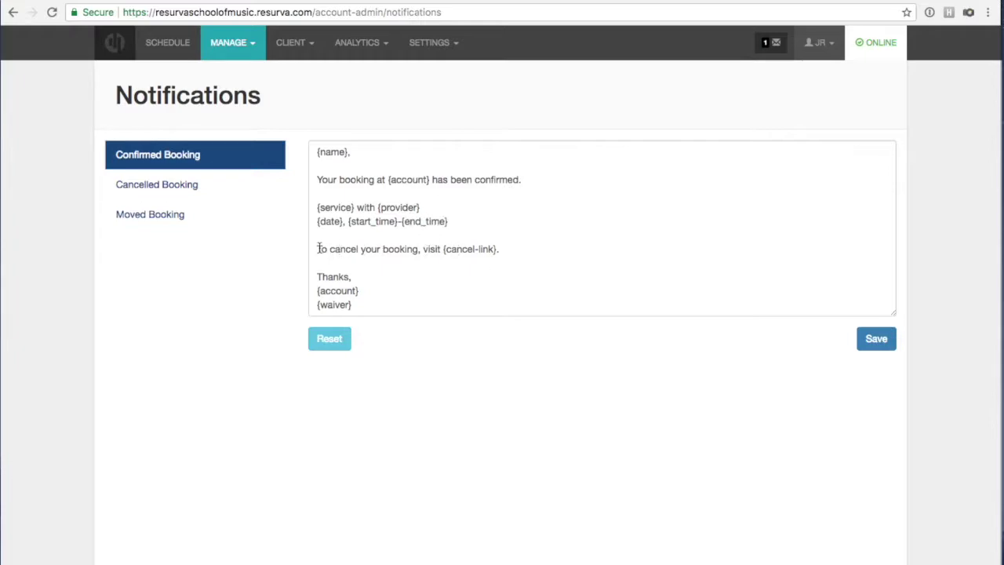
left_click_drag(316, 249, 499, 249)
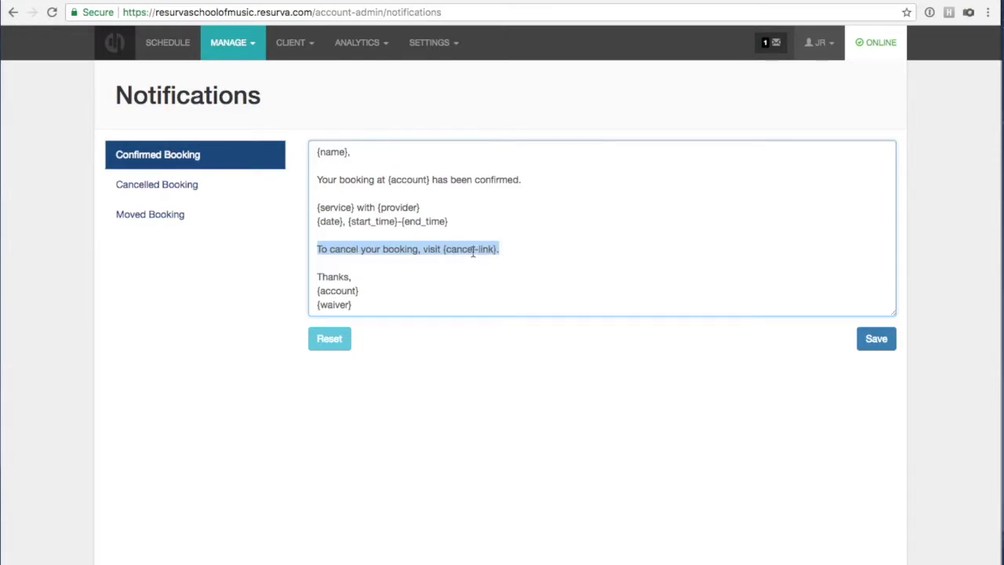
left_click(535, 250)
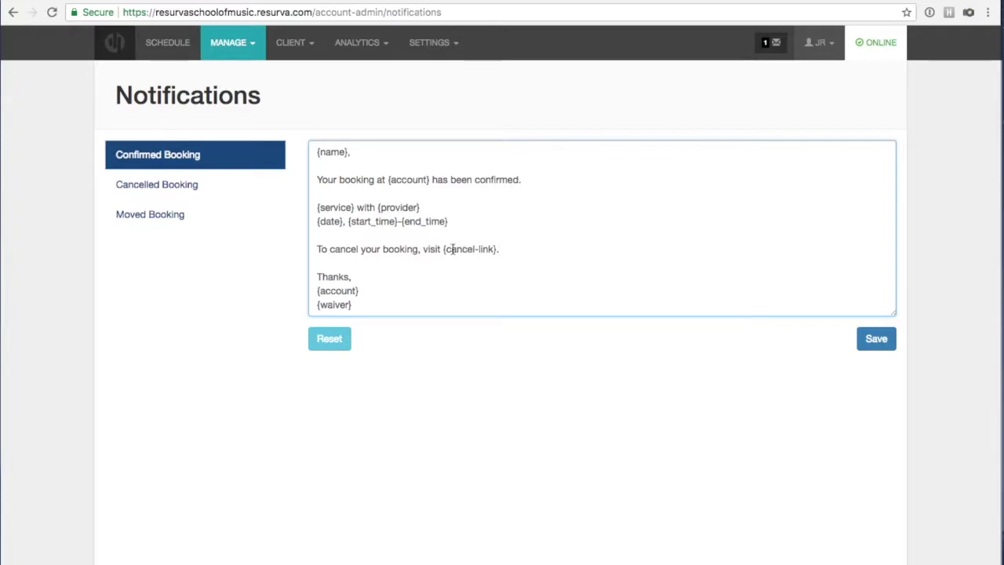
left_click(294, 112)
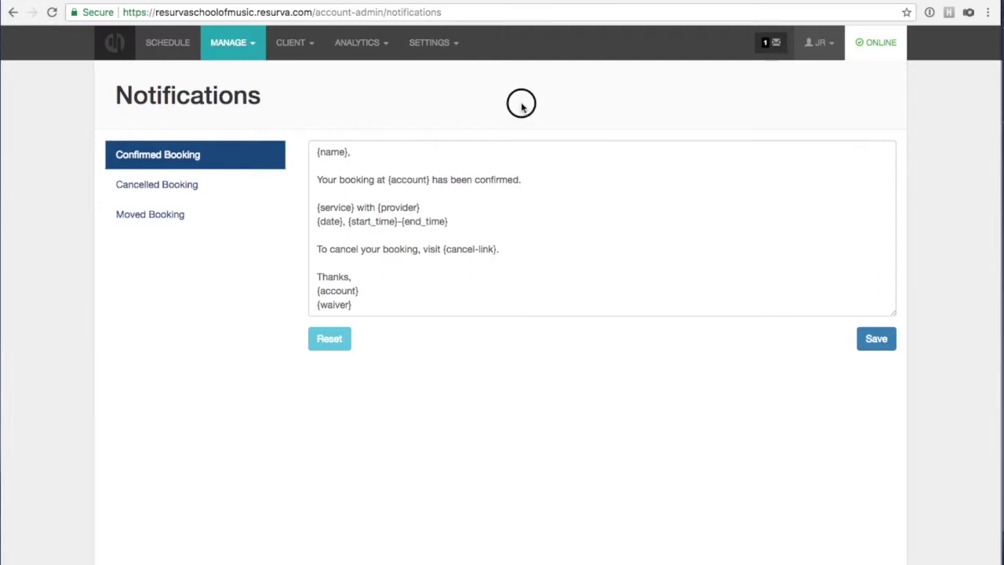
Browse the Client, Analytics and Settings menus, then go to Settings > Billing.
left_click(295, 45)
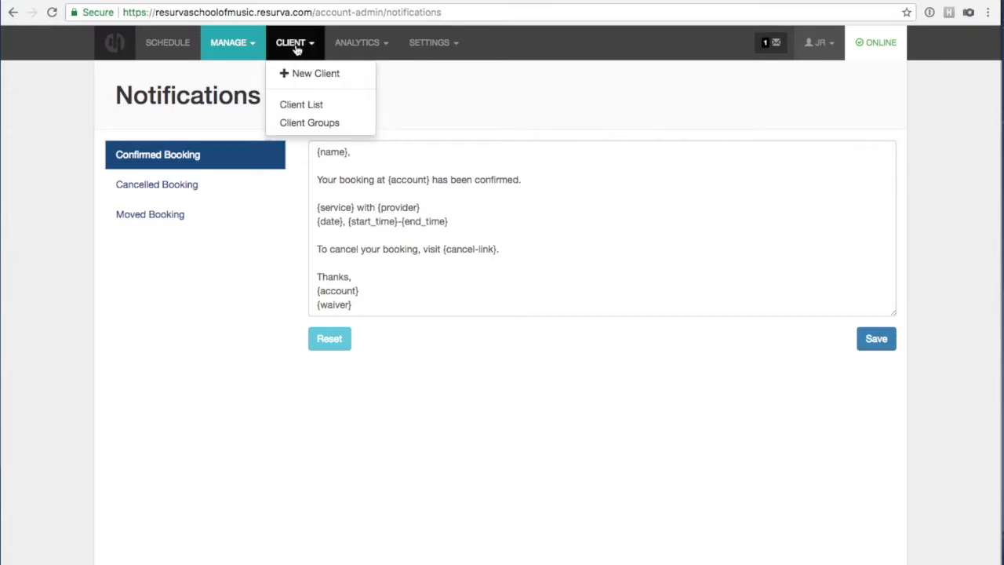
left_click(352, 42)
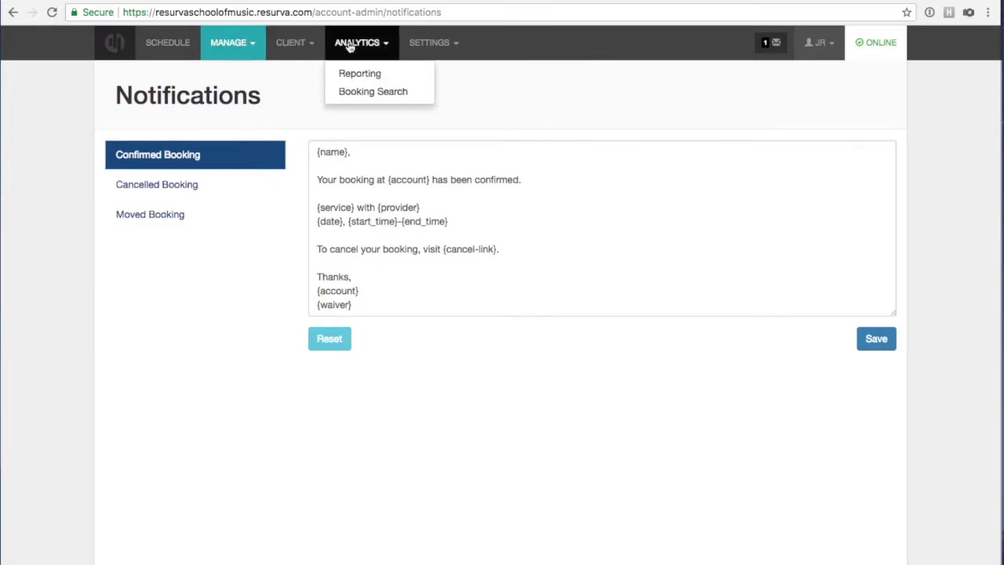
left_click(418, 44)
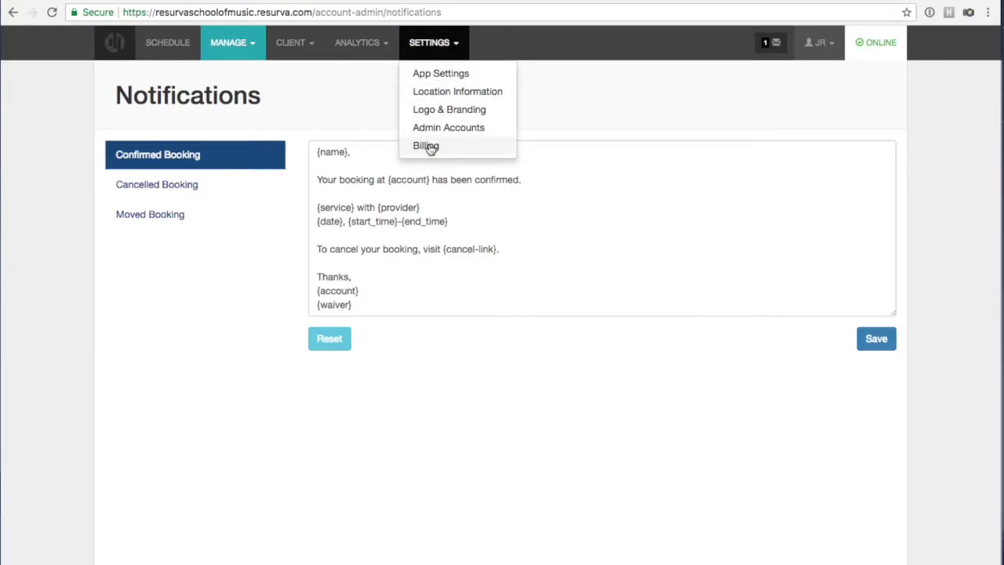
left_click(426, 146)
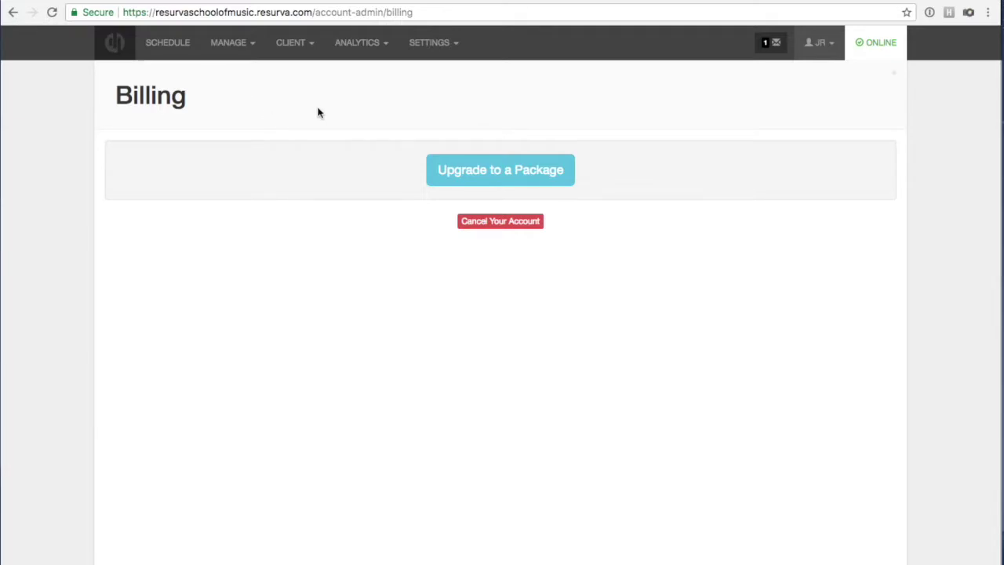
left_click(430, 47)
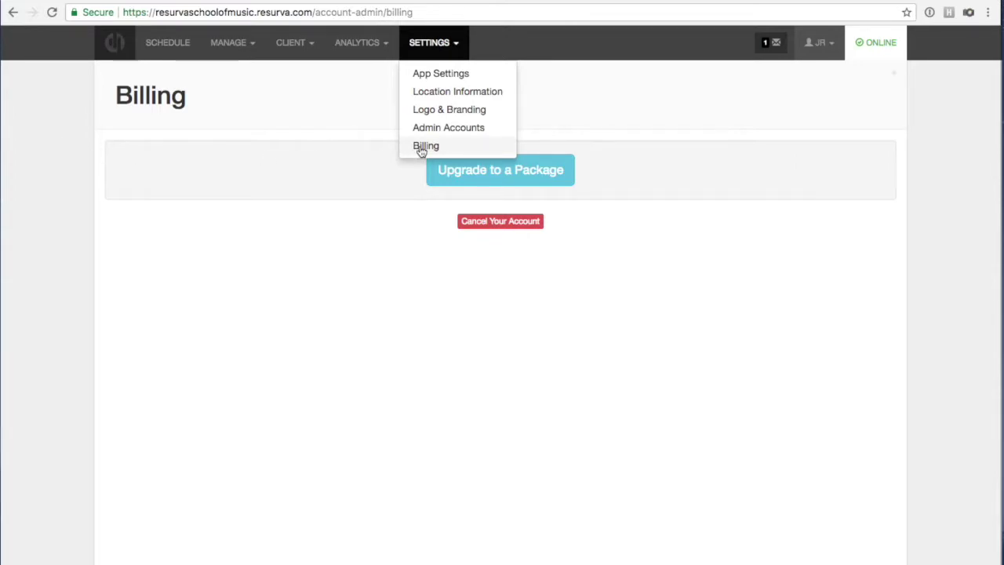
left_click(76, 228)
Switch to the client booking window and preview Piano Lessons before returning to services.
left_click(369, 2)
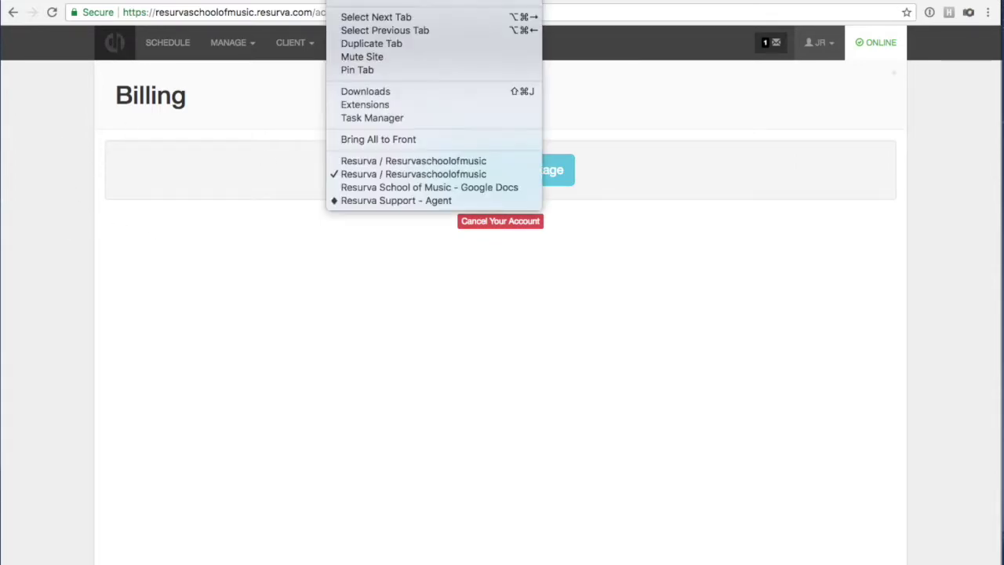
left_click(368, 162)
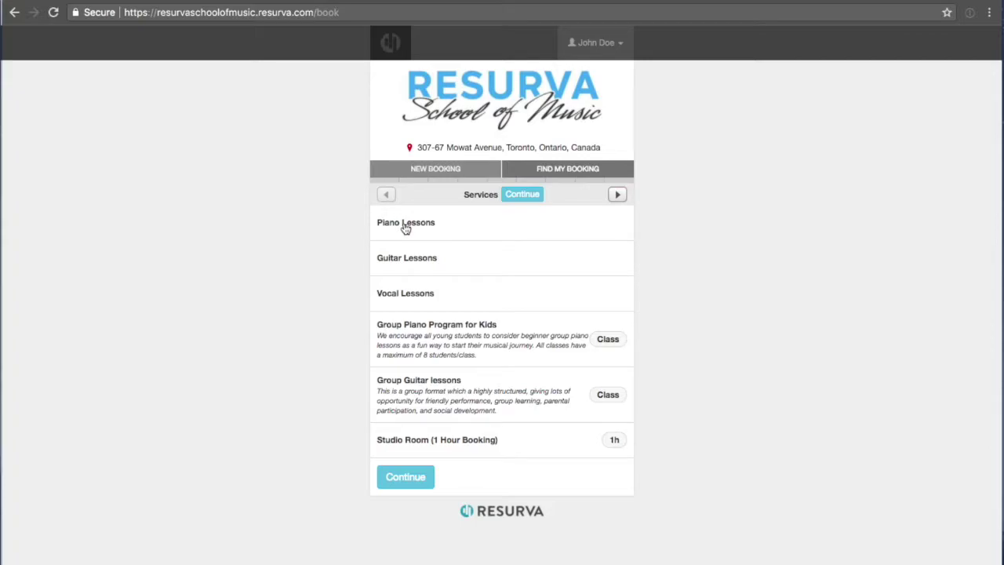
left_click(405, 225)
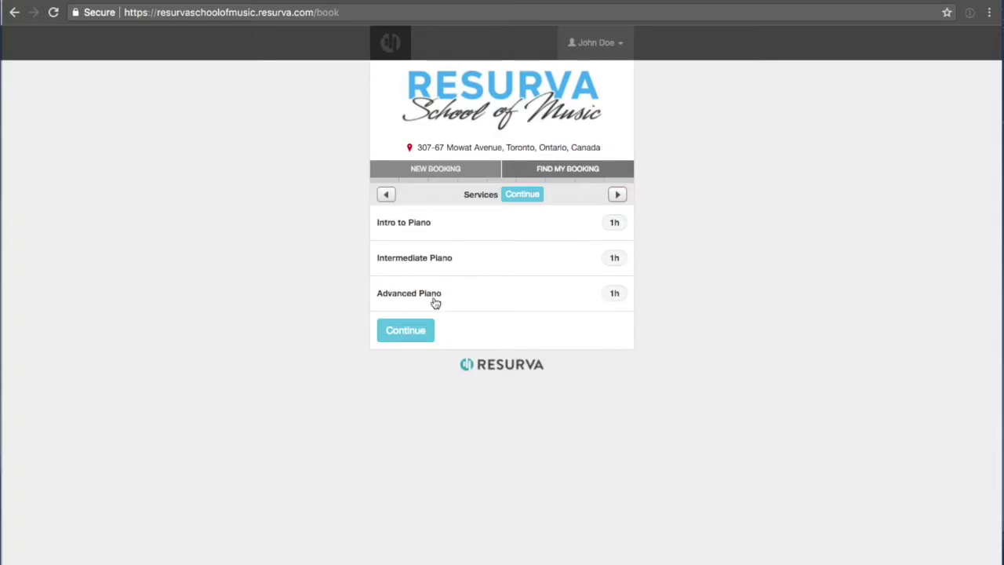
left_click(386, 196)
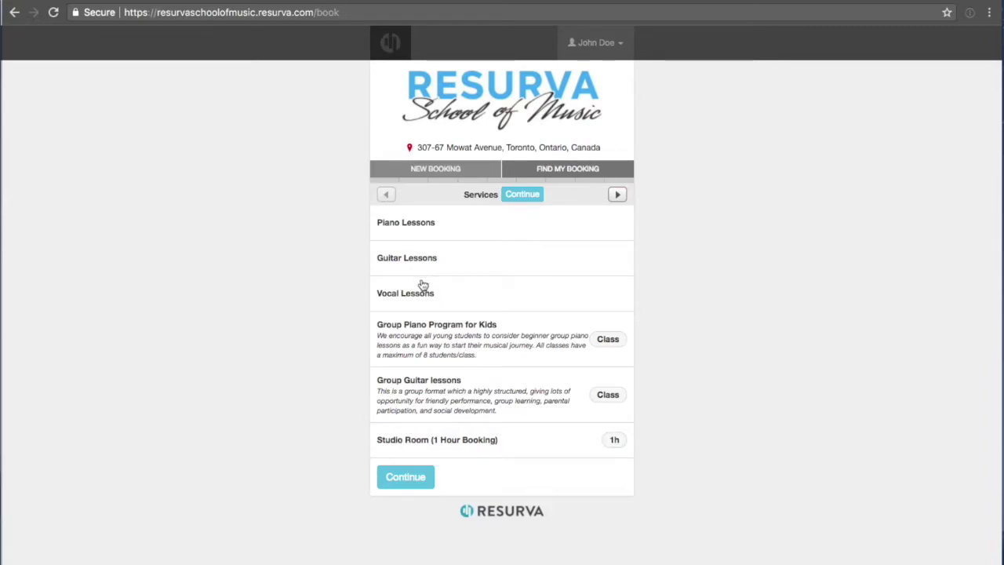
Select Studio Room (1 Hour Booking) and book it for February 14.
left_click(452, 443)
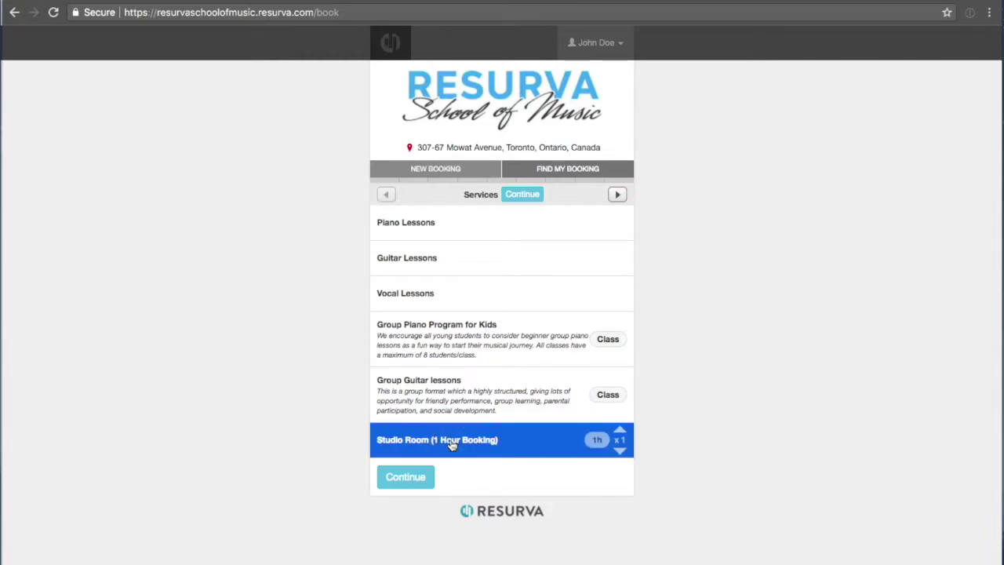
left_click(405, 476)
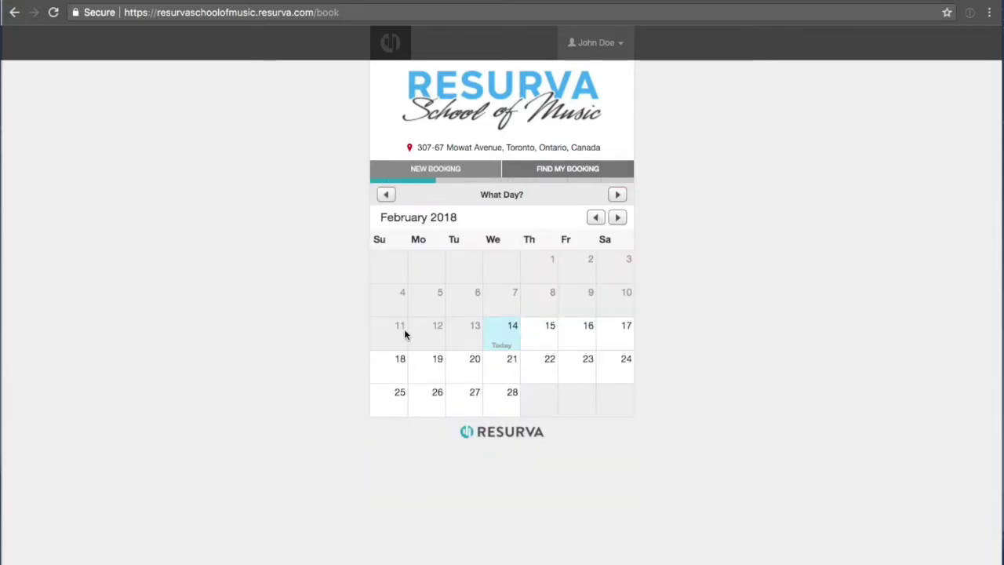
left_click(513, 329)
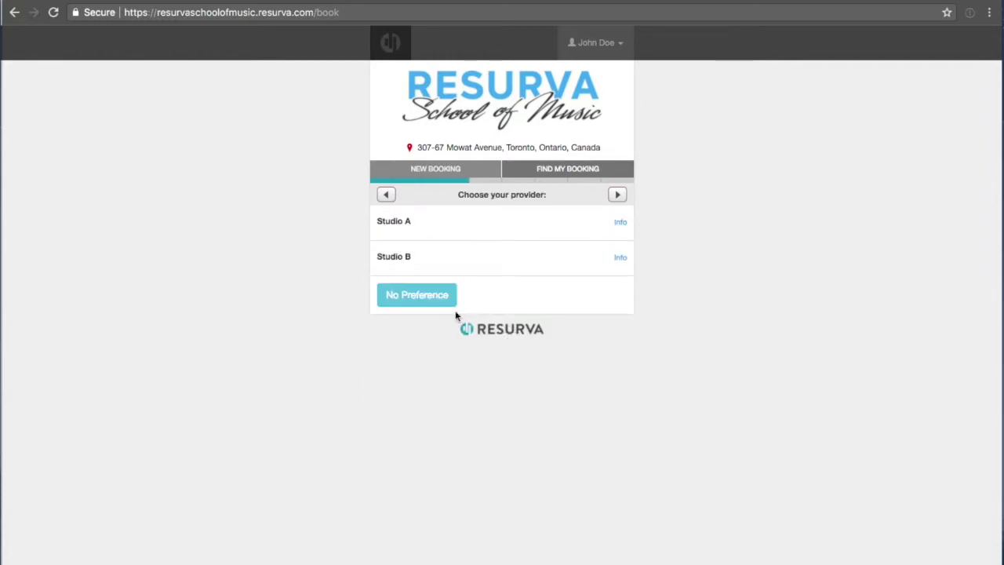
left_click(593, 44)
left_click(274, 141)
left_click(290, 166)
left_click(604, 49)
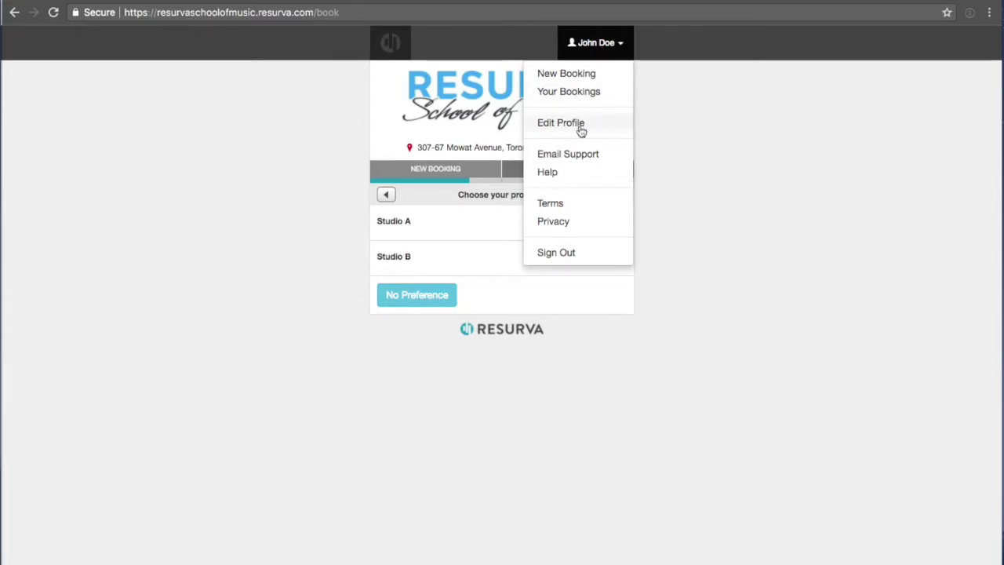
Check Your Bookings, start a new booking, then sign the client out.
left_click(588, 91)
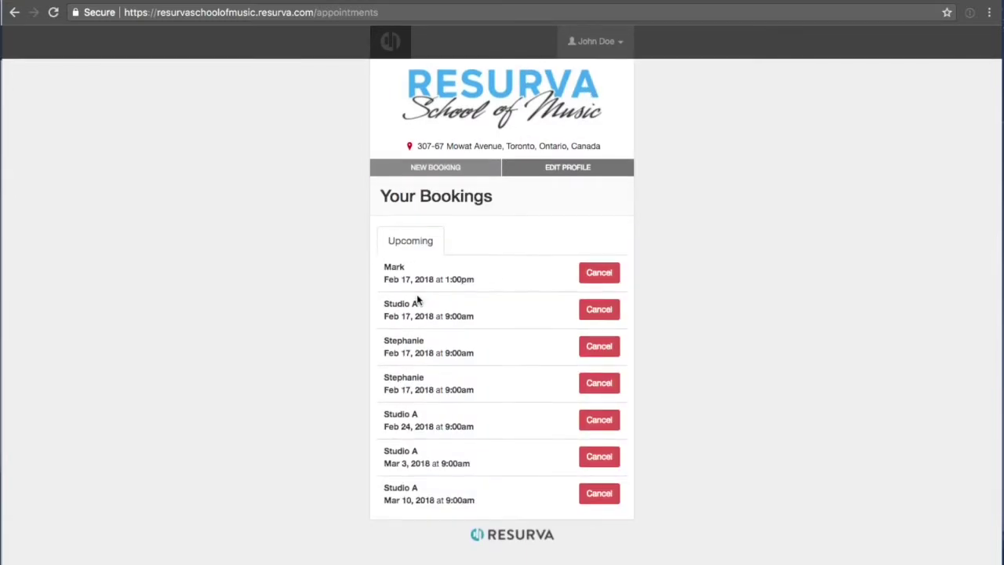
left_click(594, 45)
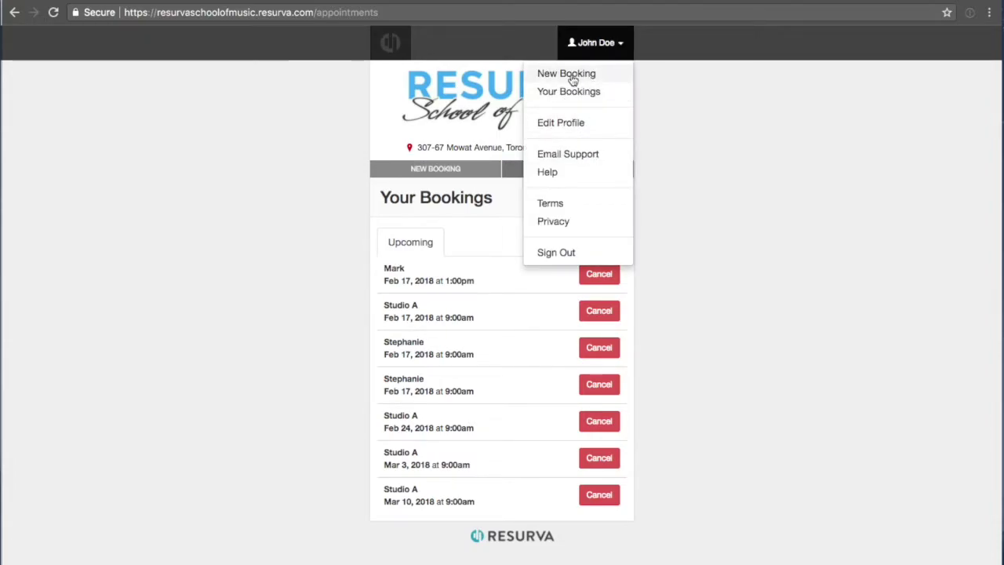
left_click(430, 182)
left_click(430, 182)
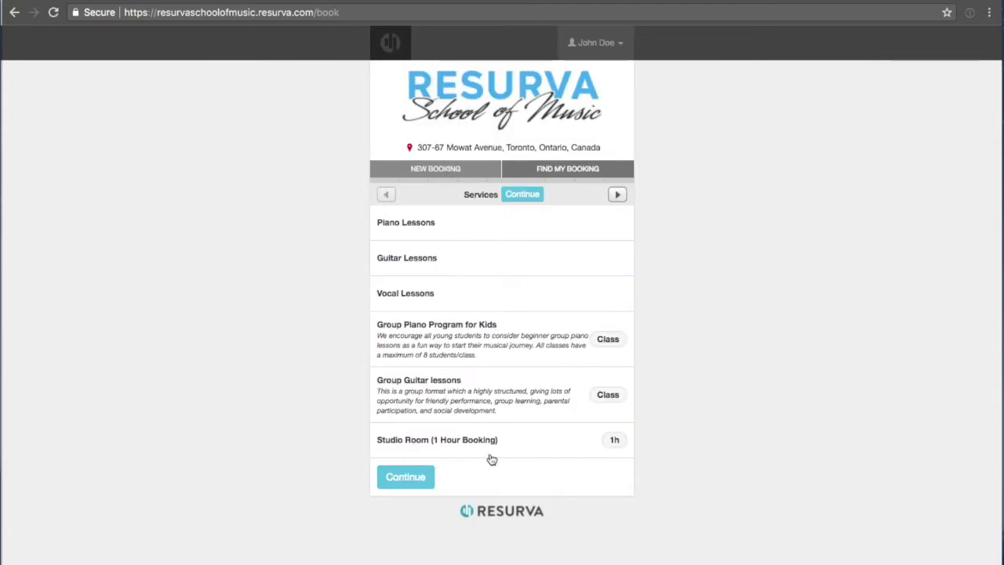
left_click(603, 46)
left_click(559, 255)
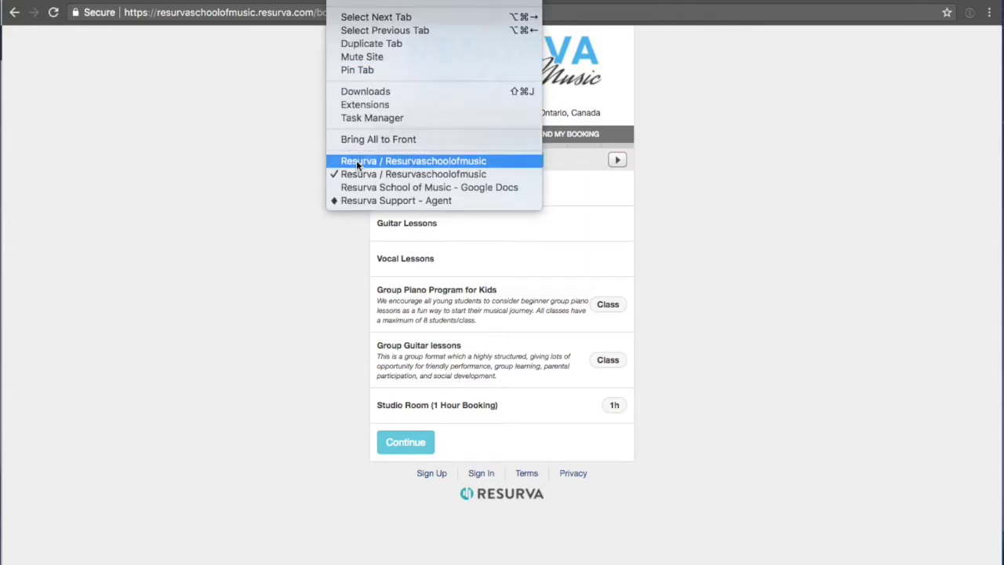
Switch back to the admin window and open the February 14th, 2018 Schedule.
left_click(356, 160)
left_click(164, 46)
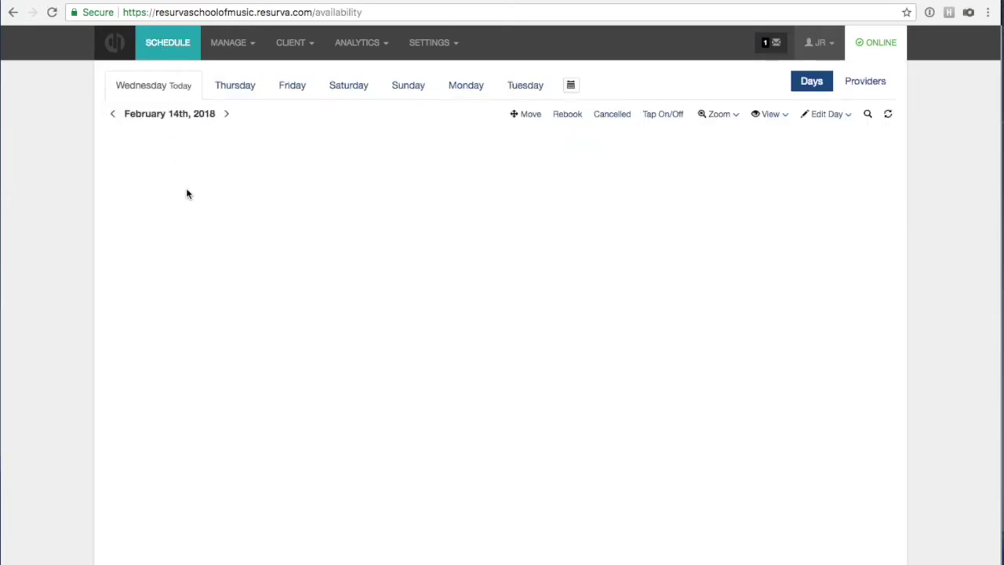
scroll(218, 231, "down", 3)
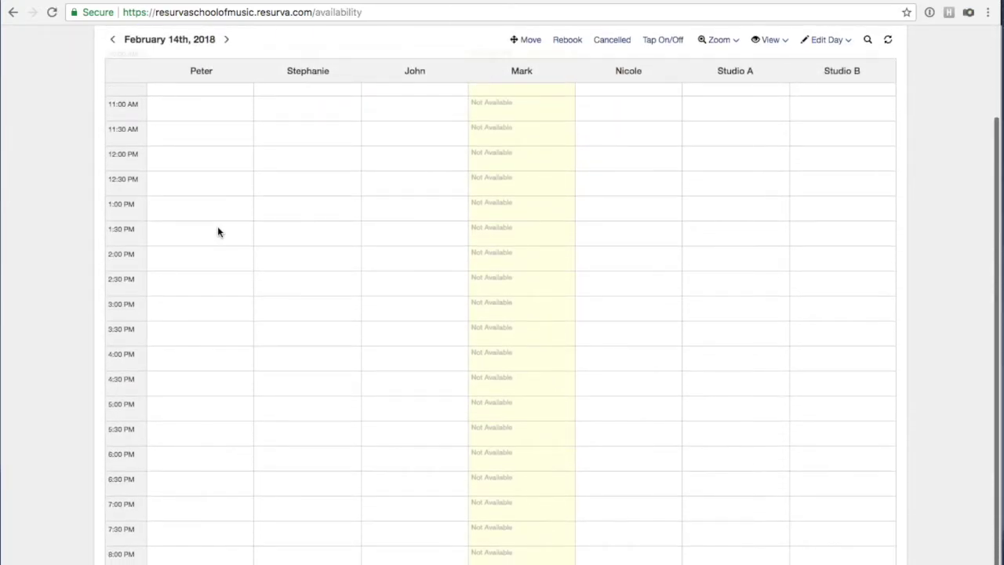
scroll(228, 235, "up", 3)
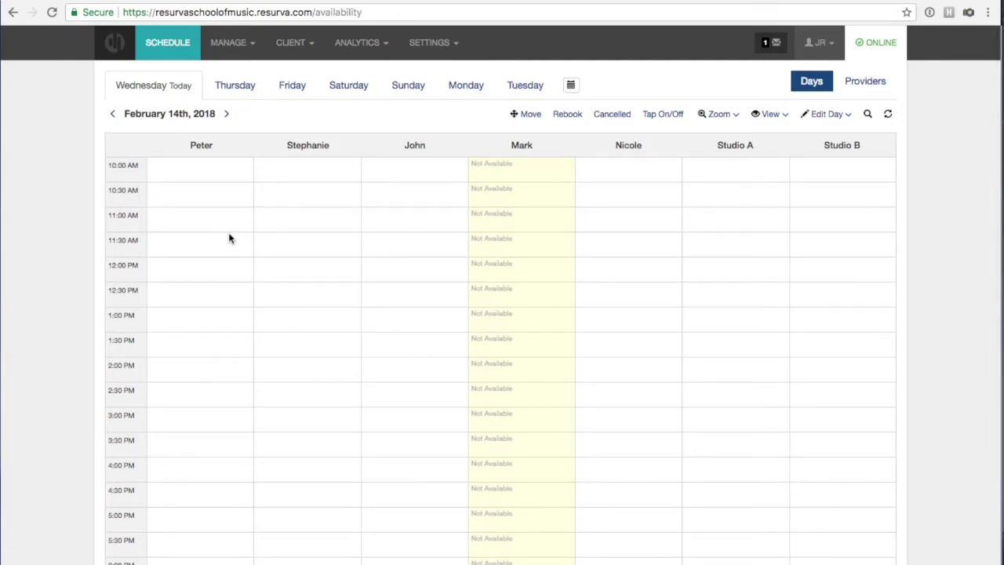